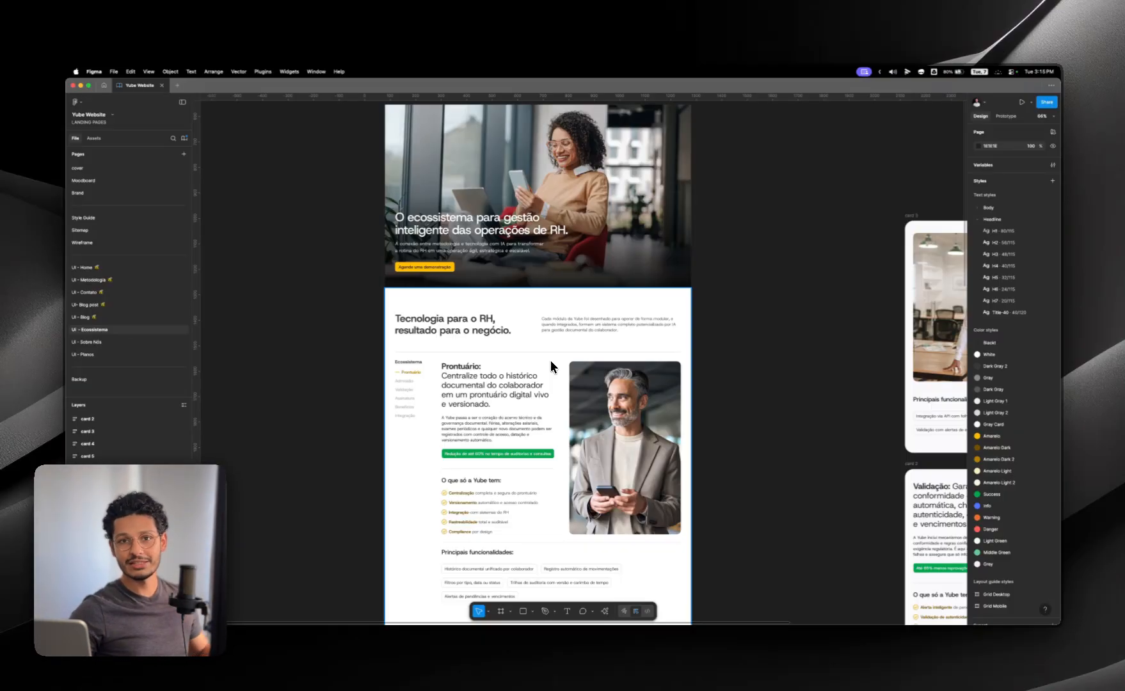
Step: Examine how the hero and the Tecnologia para o RH section are built as separate auto layout frames
{"action": "scroll", "coordinate": [550, 362], "scroll_direction": "down", "scroll_amount": 1}
{"action": "left_click", "coordinate": [391, 241]}
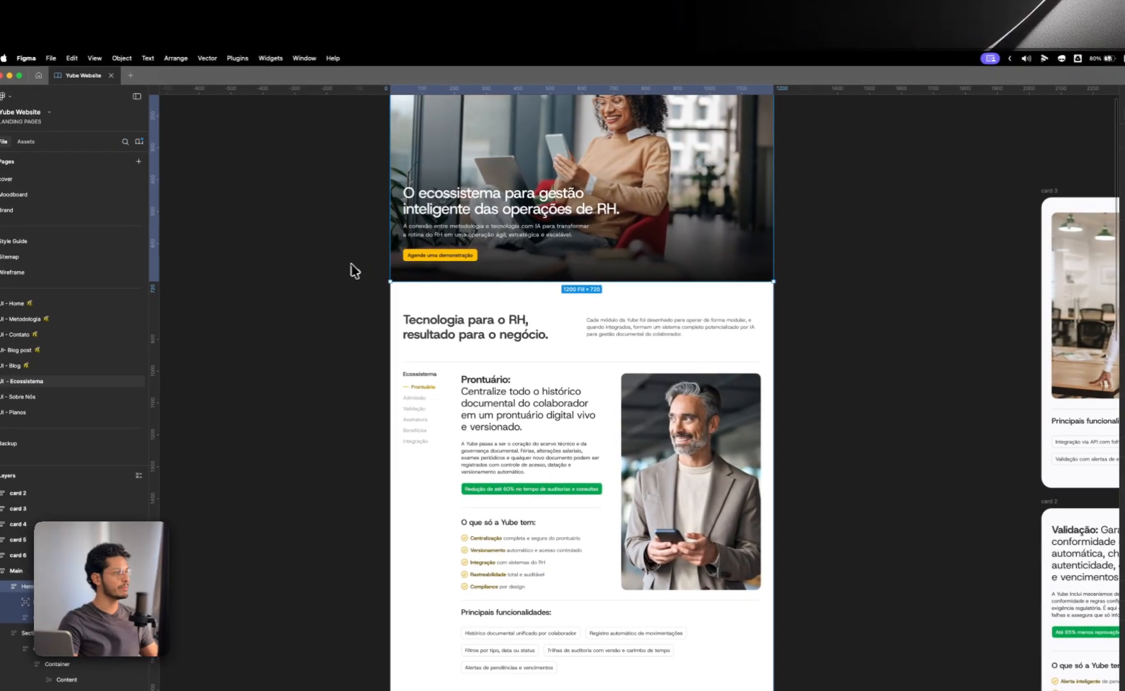
{"action": "scroll", "coordinate": [344, 269], "scroll_direction": "up", "scroll_amount": 5}
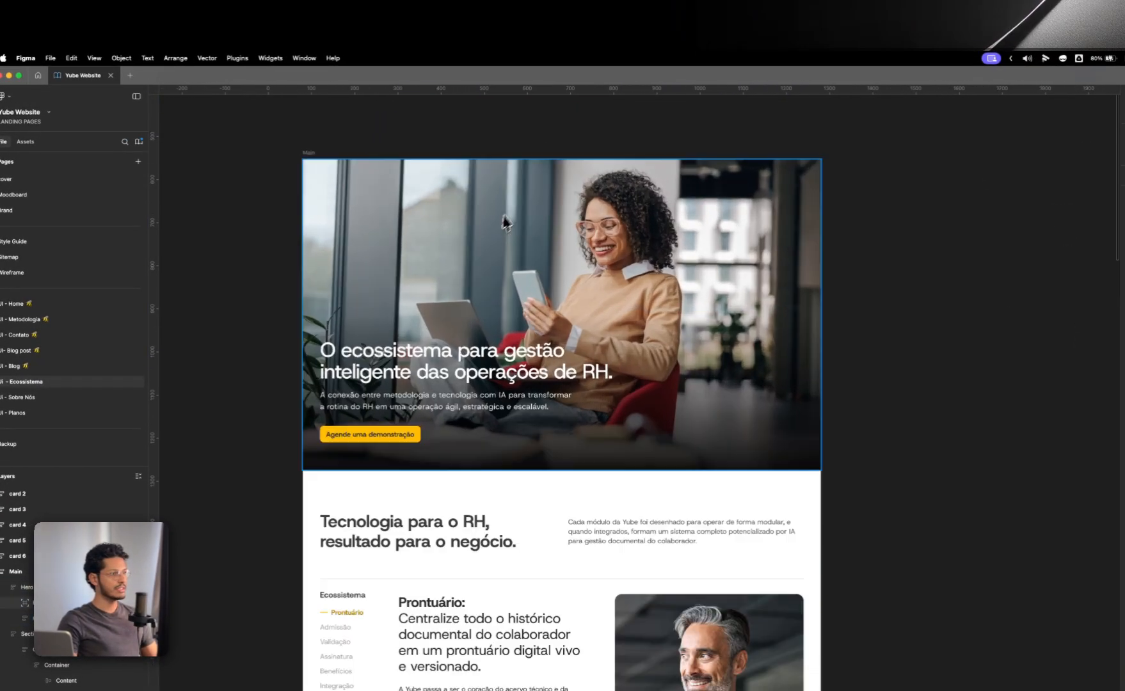
{"action": "scroll", "coordinate": [505, 223], "scroll_direction": "up", "scroll_amount": 2}
{"action": "scroll", "coordinate": [427, 268], "scroll_direction": "down", "scroll_amount": 3}
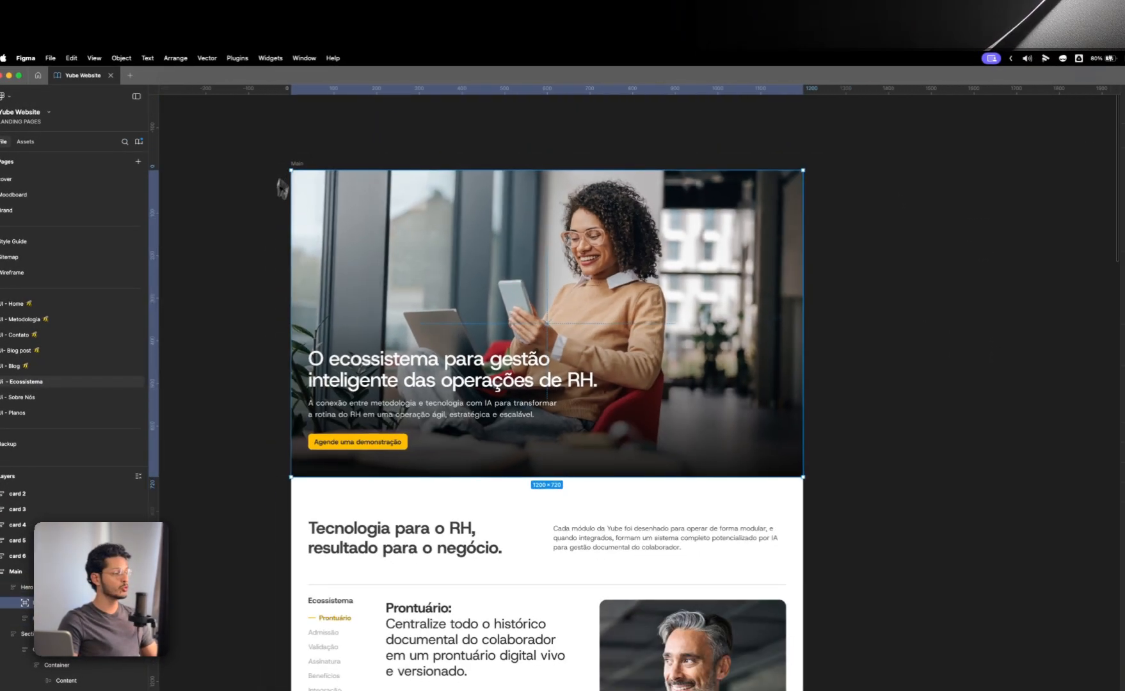
{"action": "left_click", "coordinate": [481, 364]}
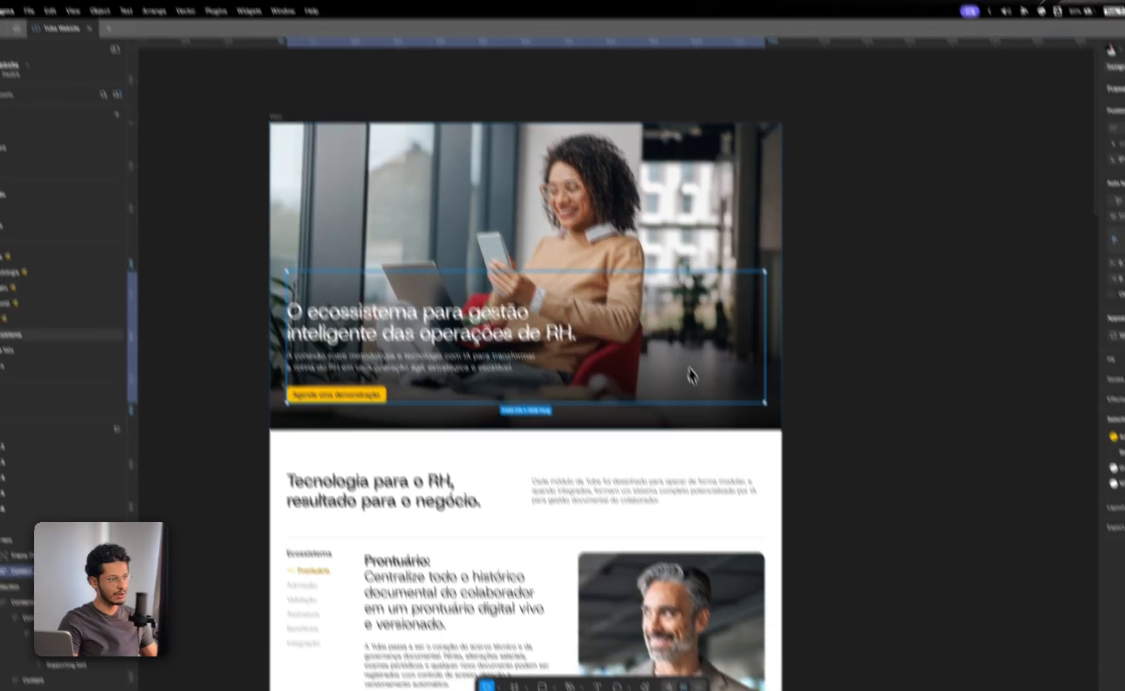
{"action": "left_click", "coordinate": [533, 484]}
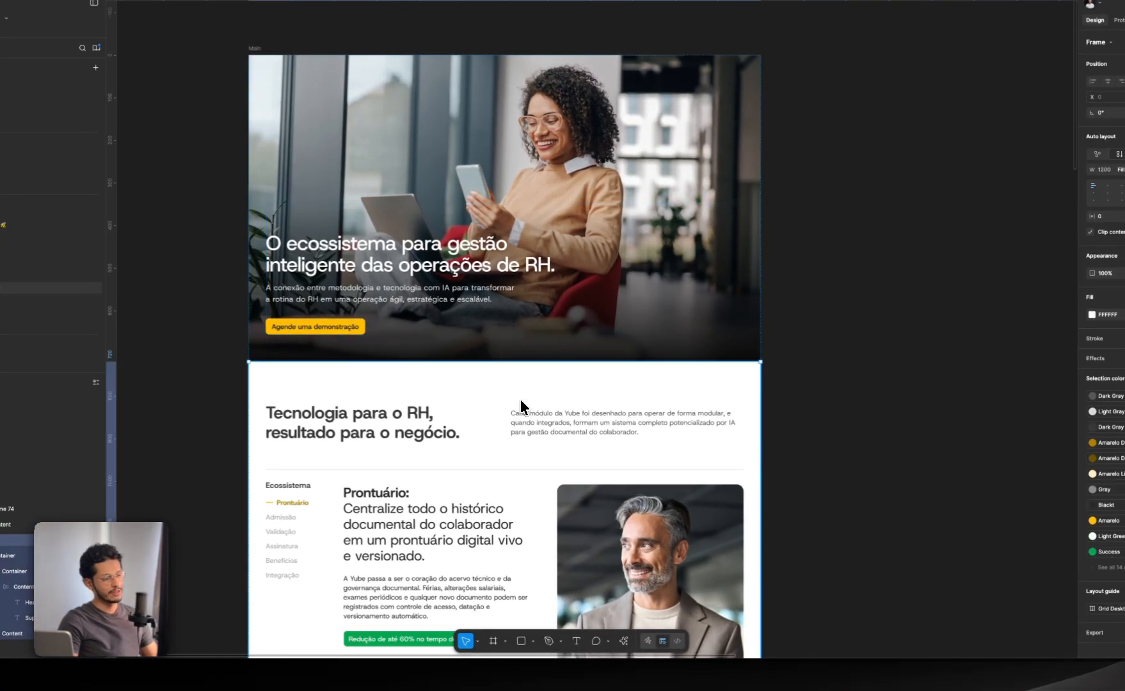
{"action": "scroll", "coordinate": [521, 406], "scroll_direction": "down", "scroll_amount": 1}
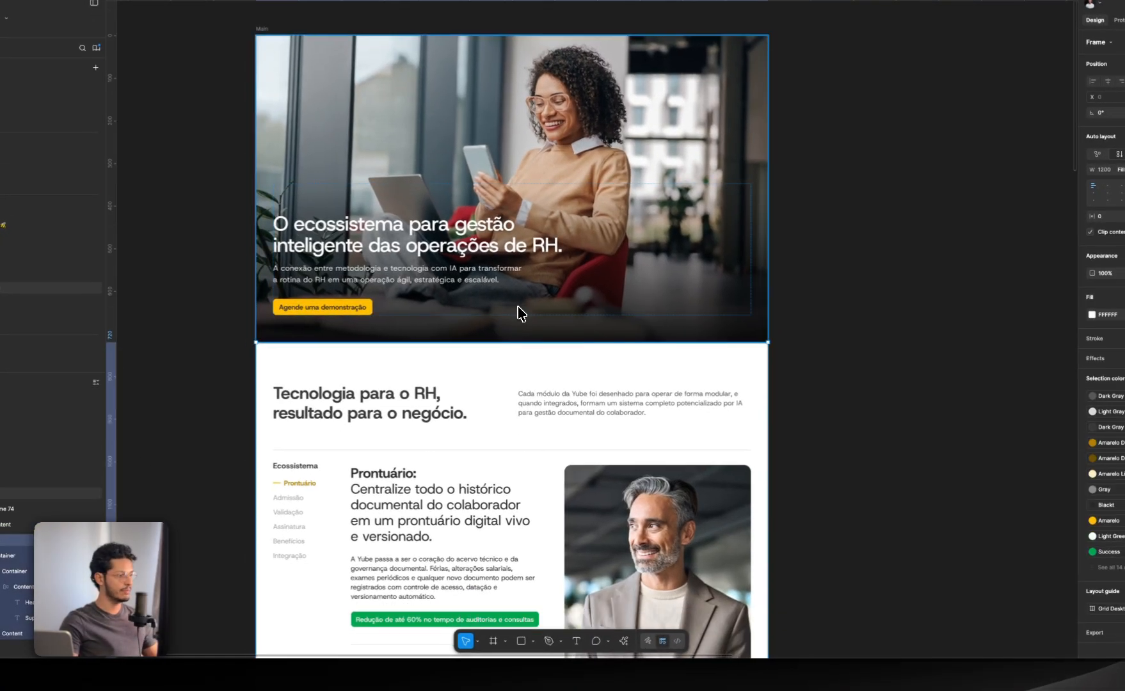
{"action": "left_click", "coordinate": [498, 368]}
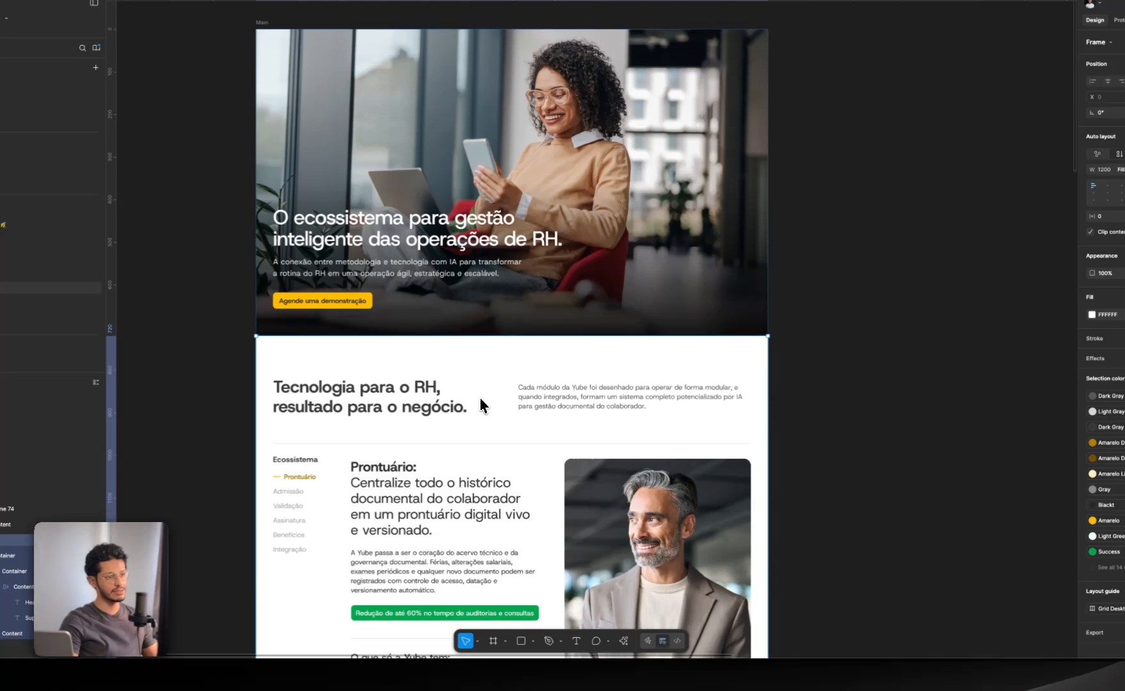
{"action": "scroll", "coordinate": [480, 405], "scroll_direction": "down", "scroll_amount": 5}
Step: Examine the nested containers of the Prontuário section in outline view, and return to the normal view
{"action": "double_click", "coordinate": [407, 295]}
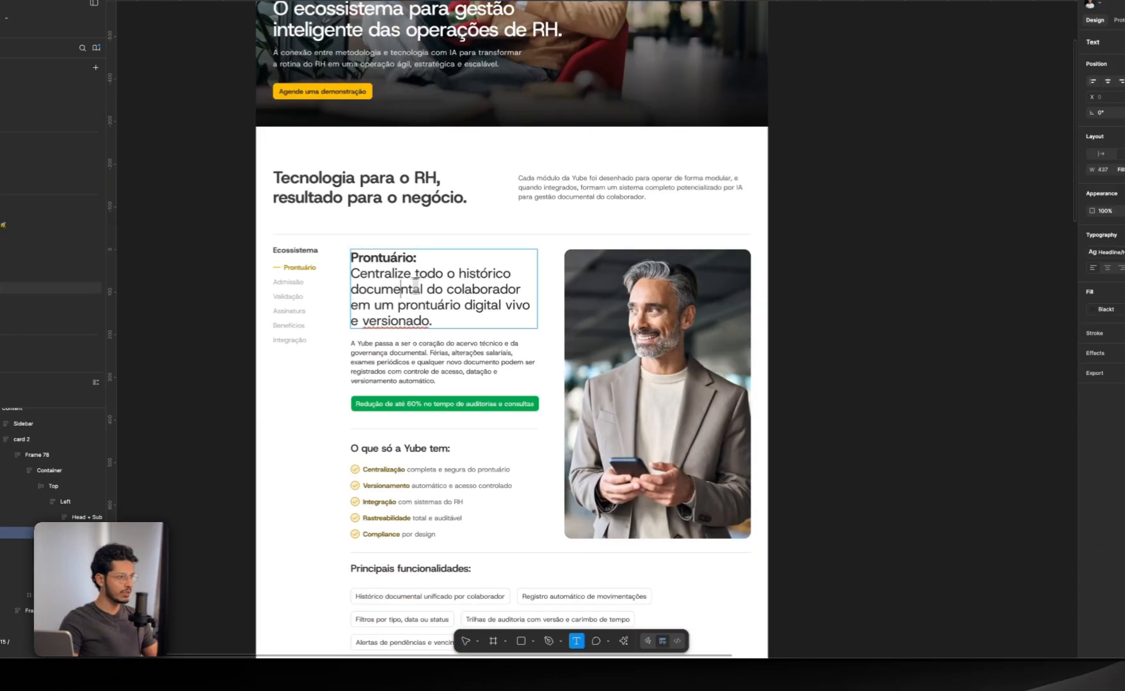
{"action": "key", "text": "super+y"}
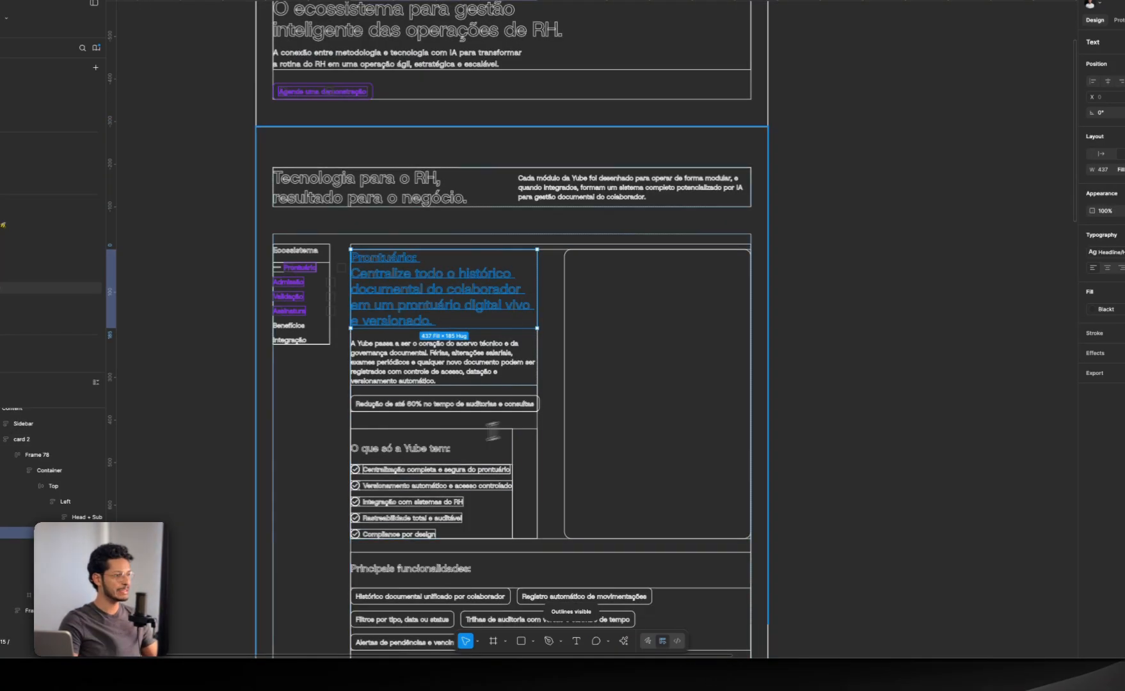
{"action": "scroll", "coordinate": [537, 302], "scroll_direction": "down", "scroll_amount": 3}
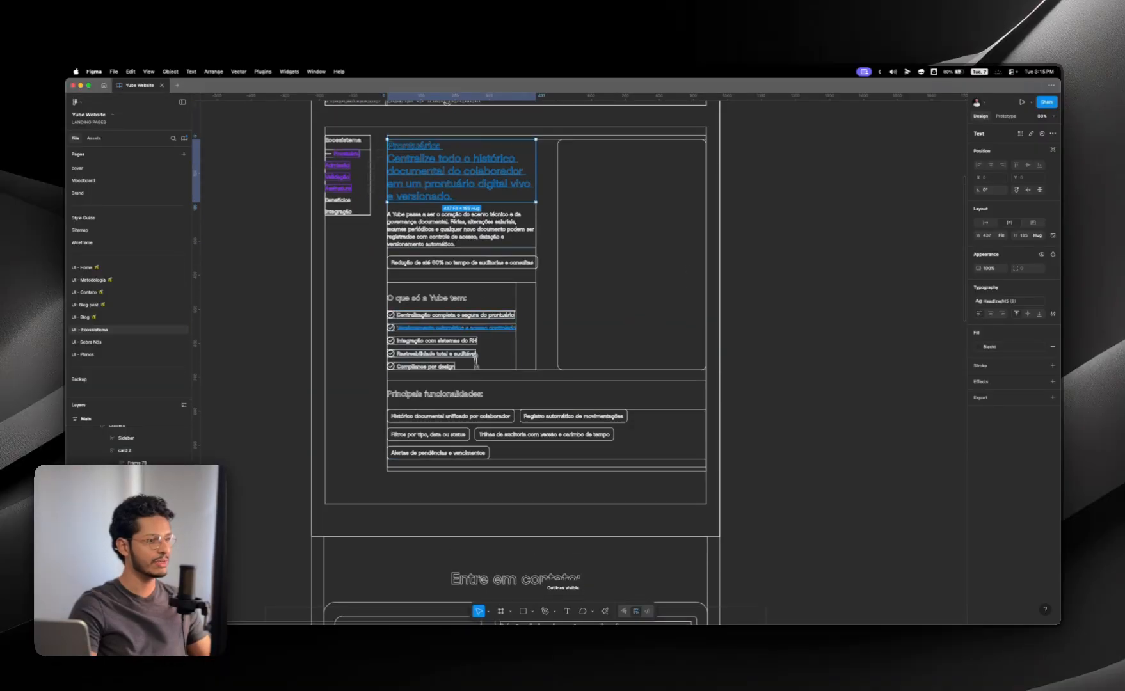
{"action": "key", "text": "super+y"}
{"action": "scroll", "coordinate": [536, 302], "scroll_direction": "up", "scroll_amount": 2}
{"action": "scroll", "coordinate": [537, 302], "scroll_direction": "up", "scroll_amount": 2}
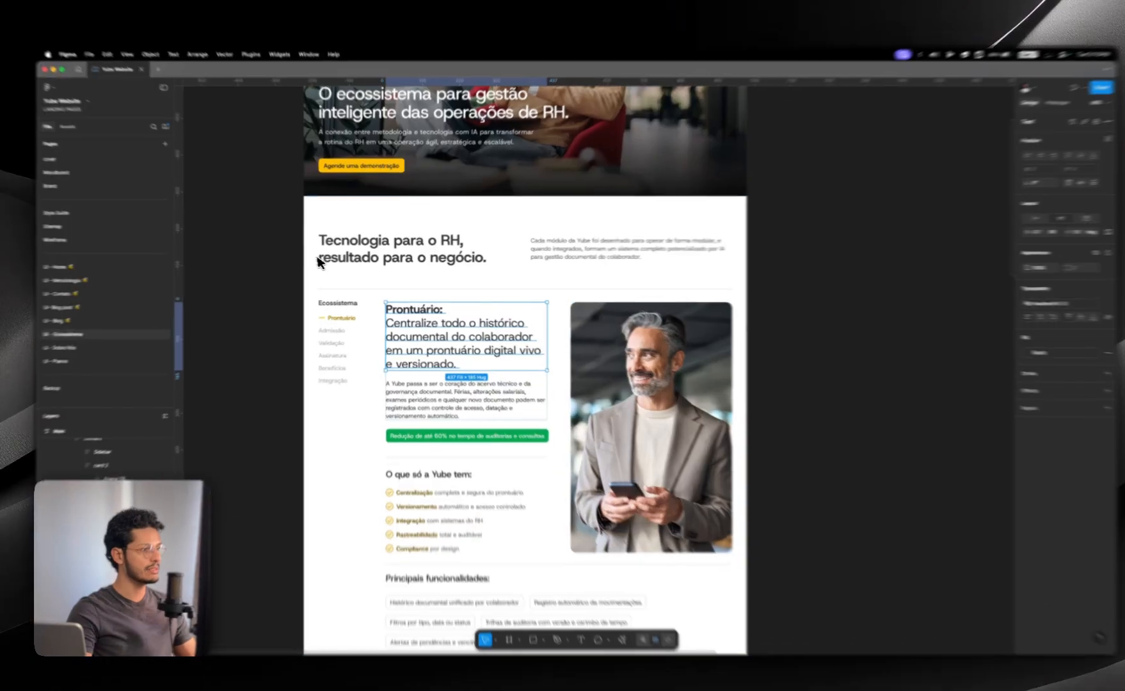
{"action": "left_click", "coordinate": [298, 264]}
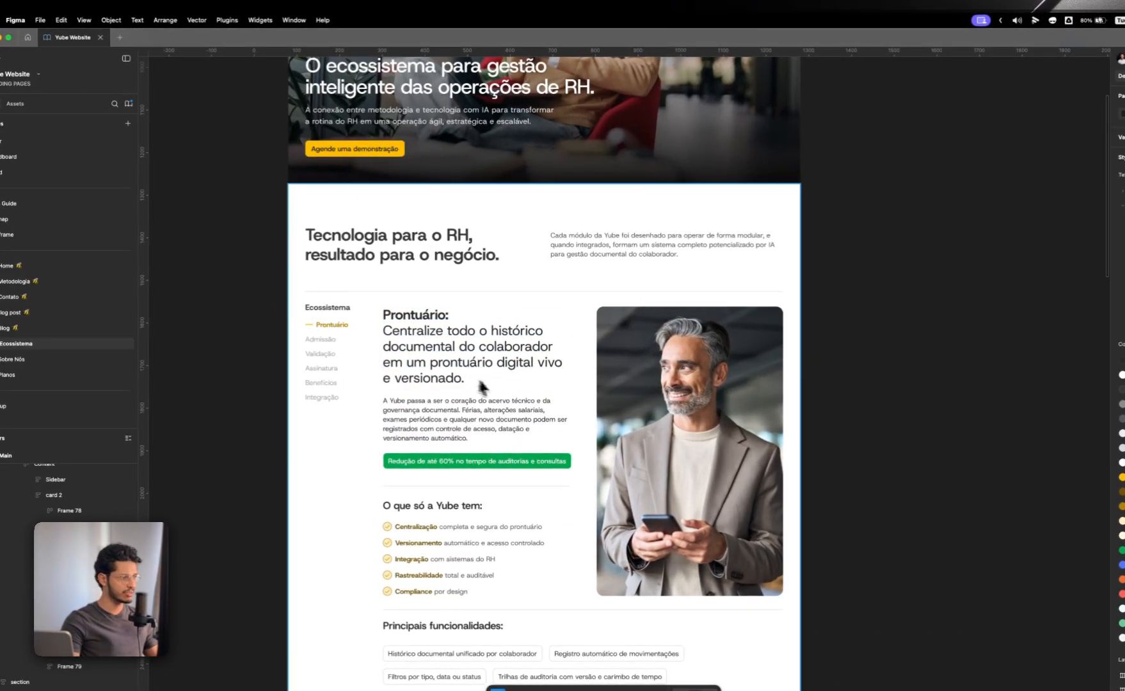
{"action": "scroll", "coordinate": [475, 348], "scroll_direction": "up", "scroll_amount": 2}
{"action": "double_click", "coordinate": [492, 321]}
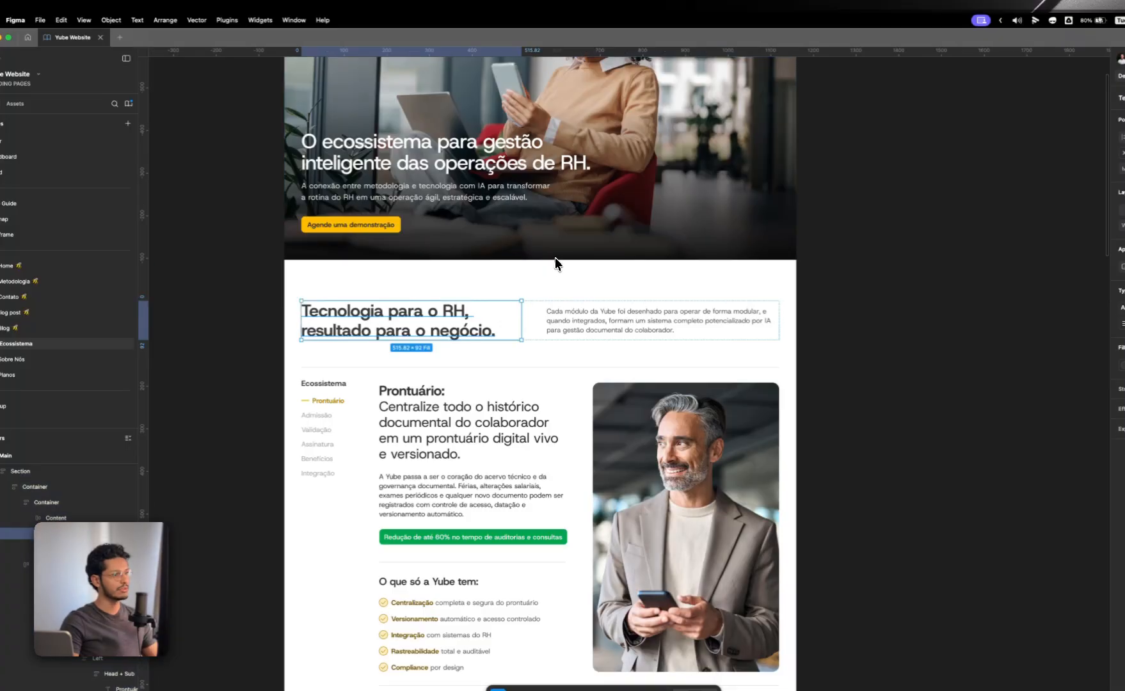
{"action": "scroll", "coordinate": [703, 351], "scroll_direction": "up", "scroll_amount": 3}
{"action": "left_click", "coordinate": [859, 388]}
{"action": "scroll", "coordinate": [859, 388], "scroll_direction": "up", "scroll_amount": 2}
Step: Rename all layers inside the Main frame automatically with the AI Rename layers action
{"action": "left_click", "coordinate": [632, 211]}
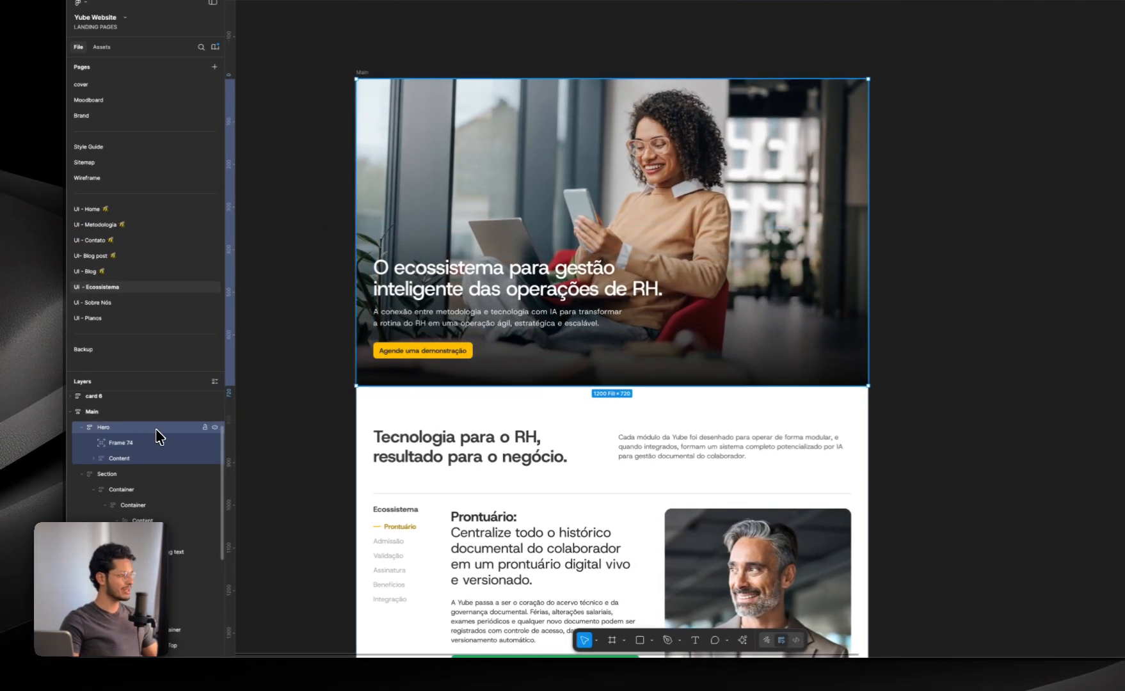
{"action": "left_click", "coordinate": [131, 413]}
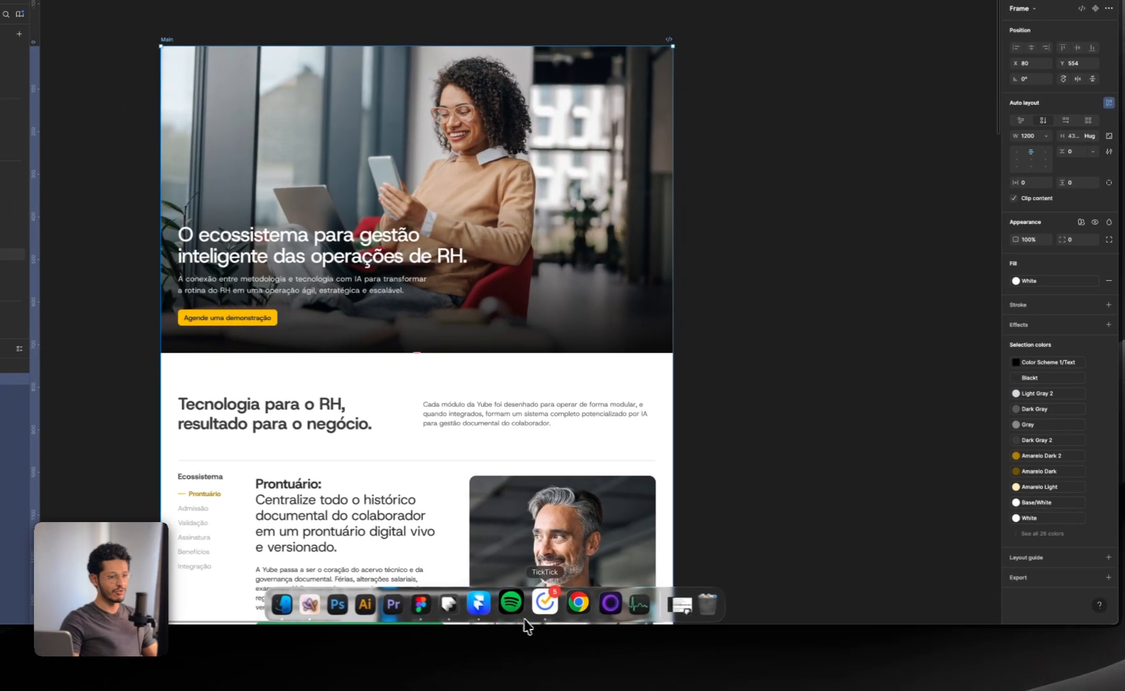
{"action": "left_click", "coordinate": [546, 611]}
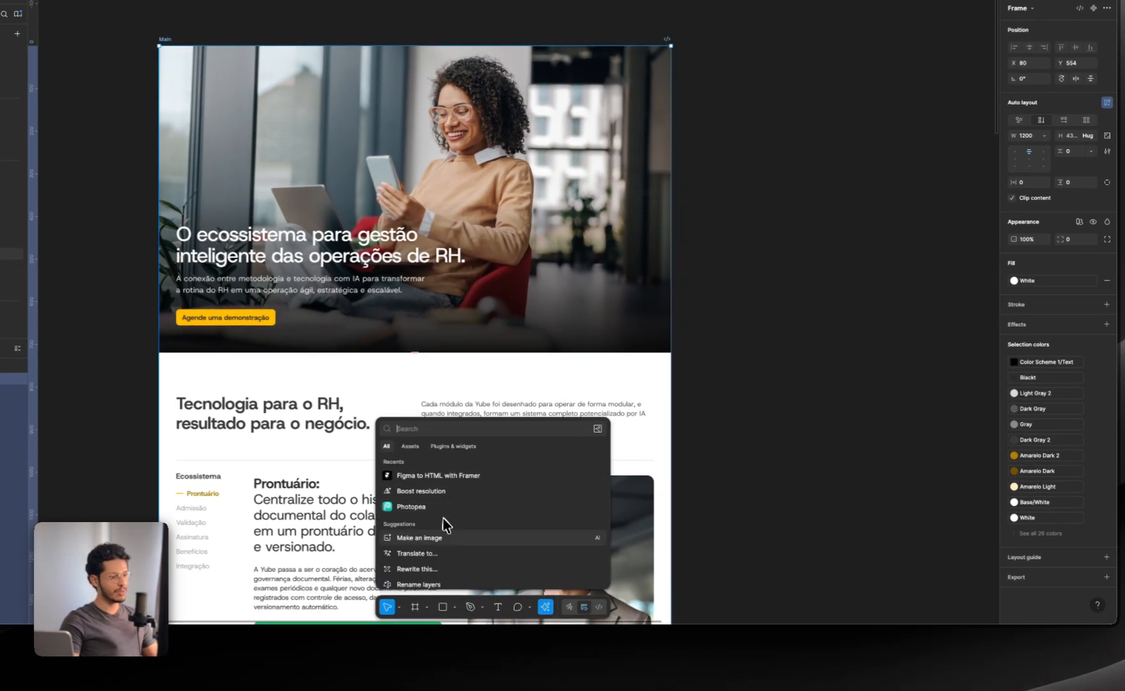
{"action": "scroll", "coordinate": [449, 513], "scroll_direction": "down", "scroll_amount": 3}
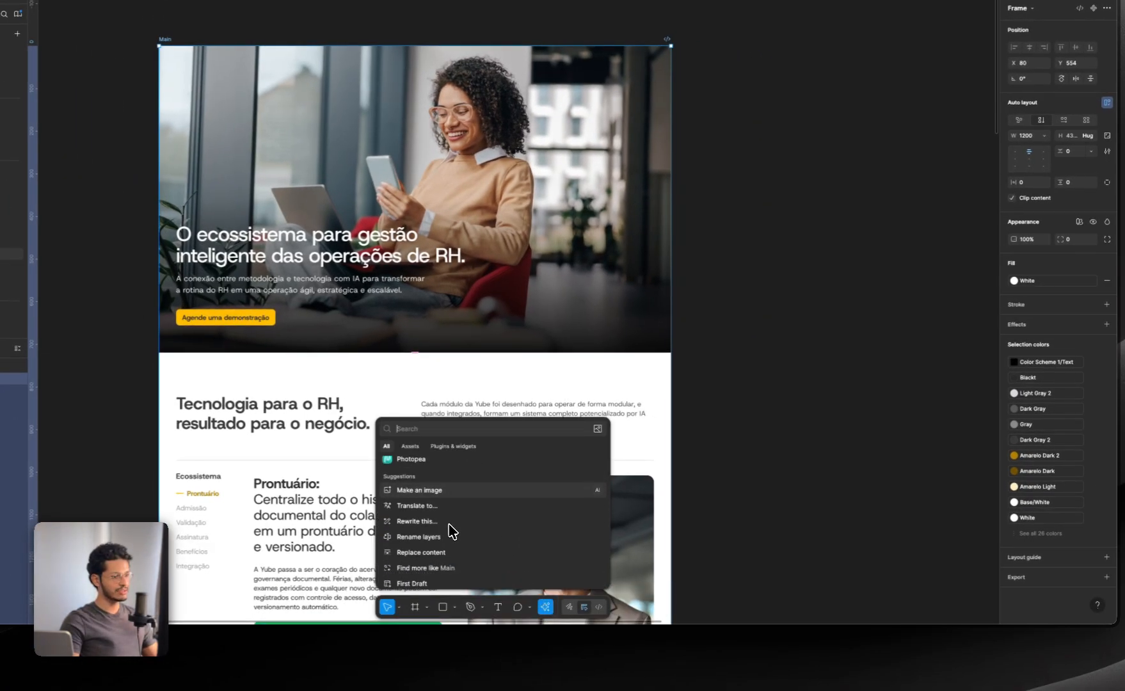
{"action": "left_click", "coordinate": [448, 541]}
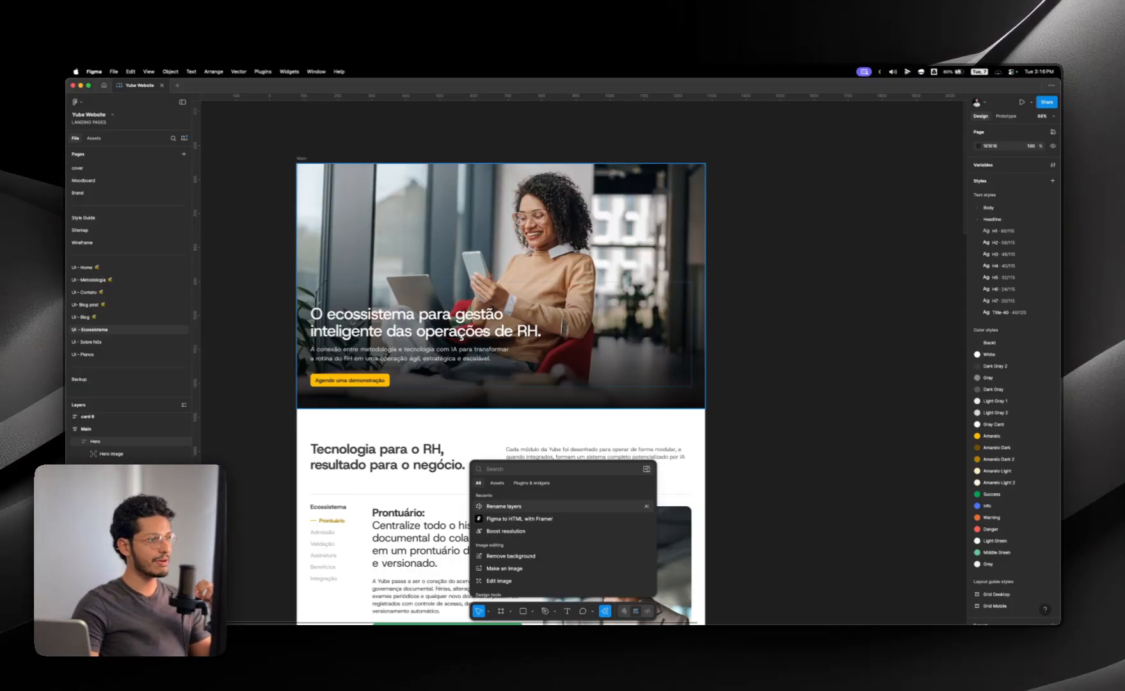
Step: Leave the design file for the Figma home page and open the Community section
{"action": "left_click", "coordinate": [248, 126]}
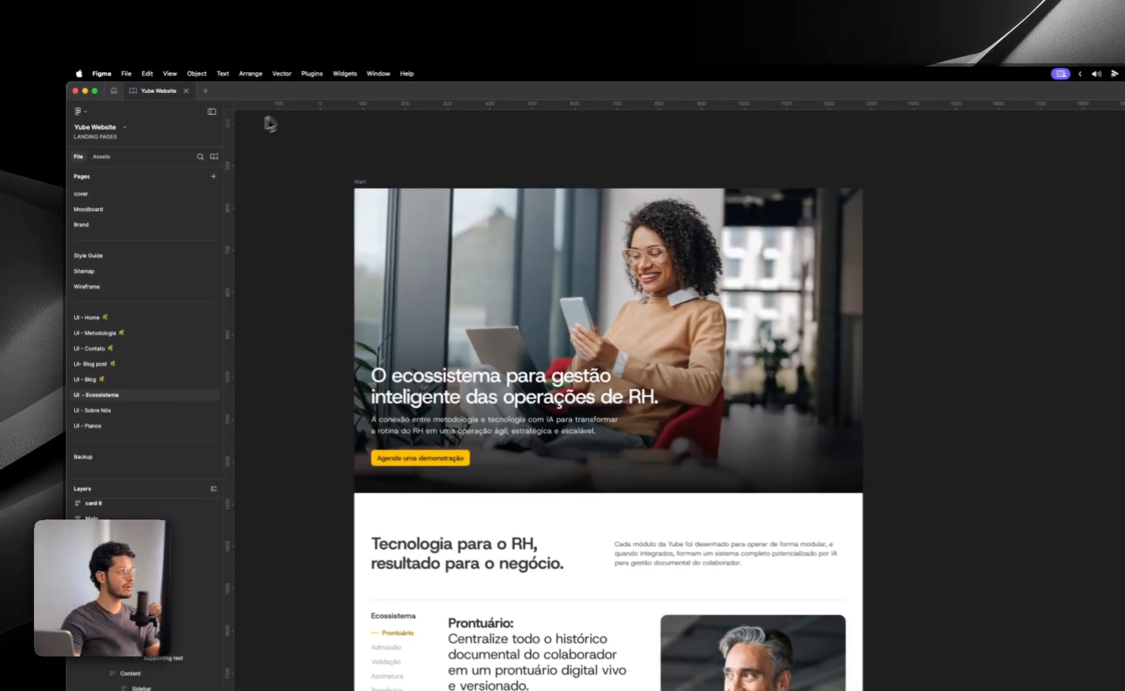
{"action": "left_click", "coordinate": [114, 91]}
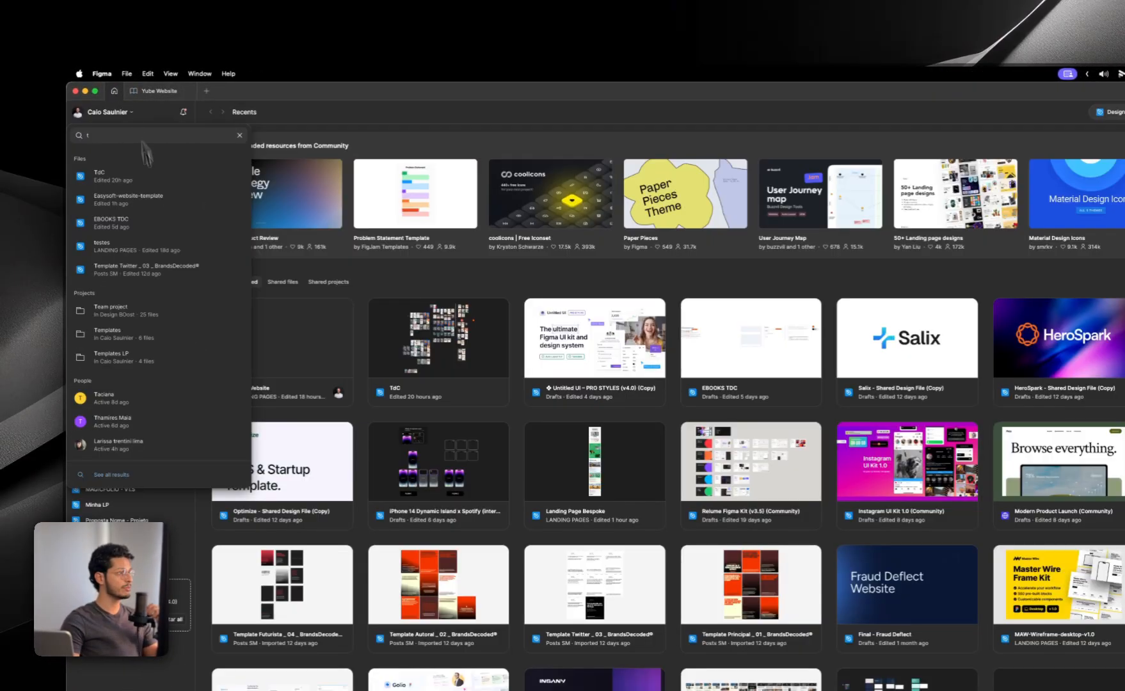
{"action": "left_click", "coordinate": [356, 119]}
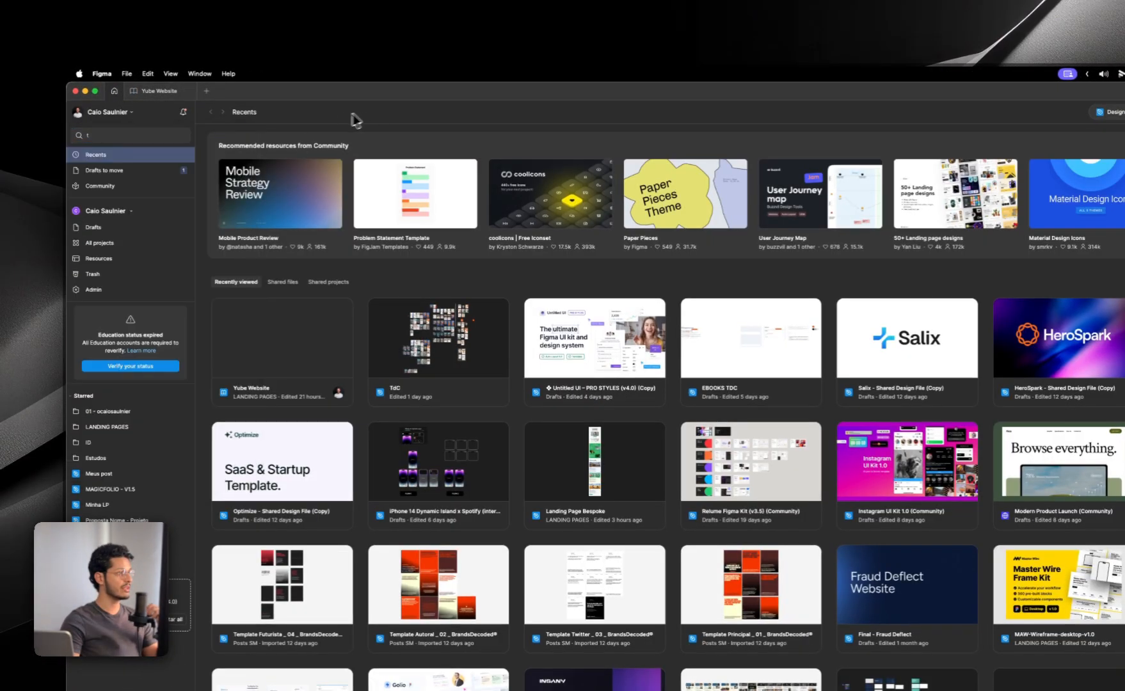
{"action": "left_click", "coordinate": [126, 186]}
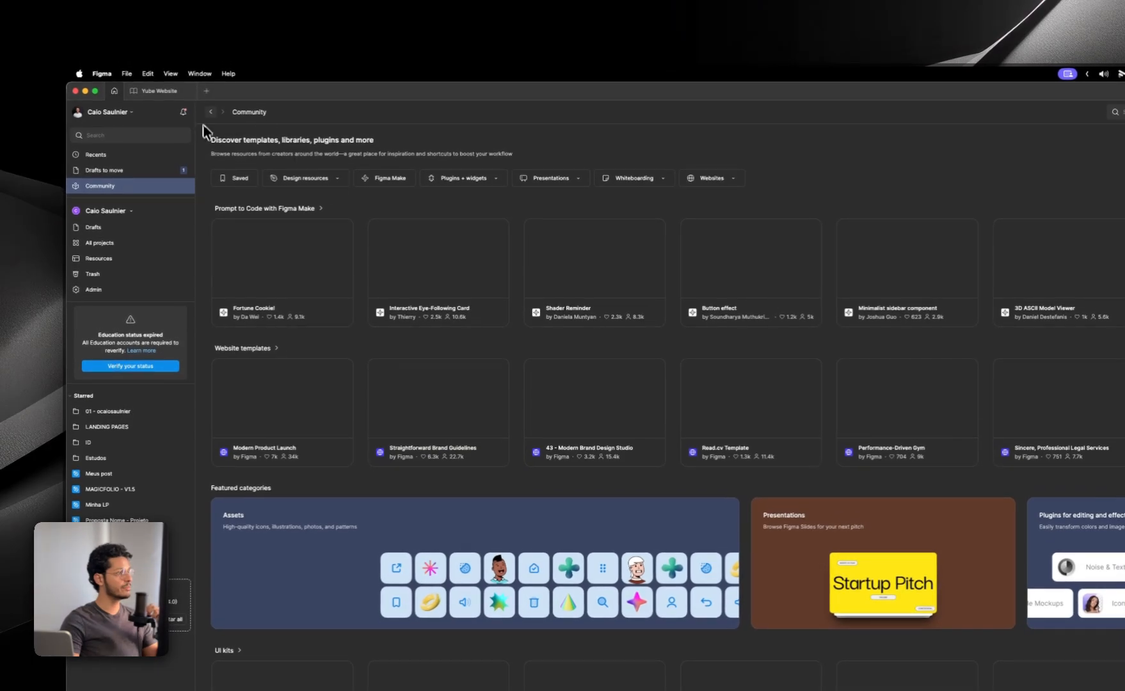
Step: Search the Community for "figma to framer" and restrict the results to plugins
{"action": "left_click", "coordinate": [1115, 112]}
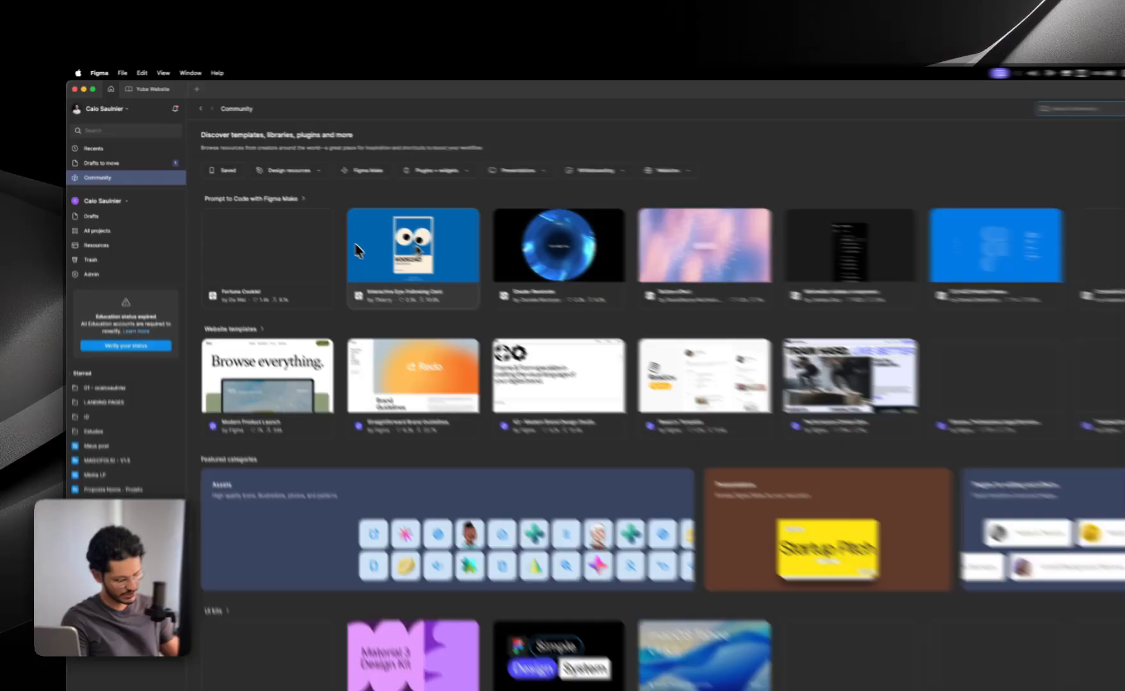
{"action": "type", "text": "f"}
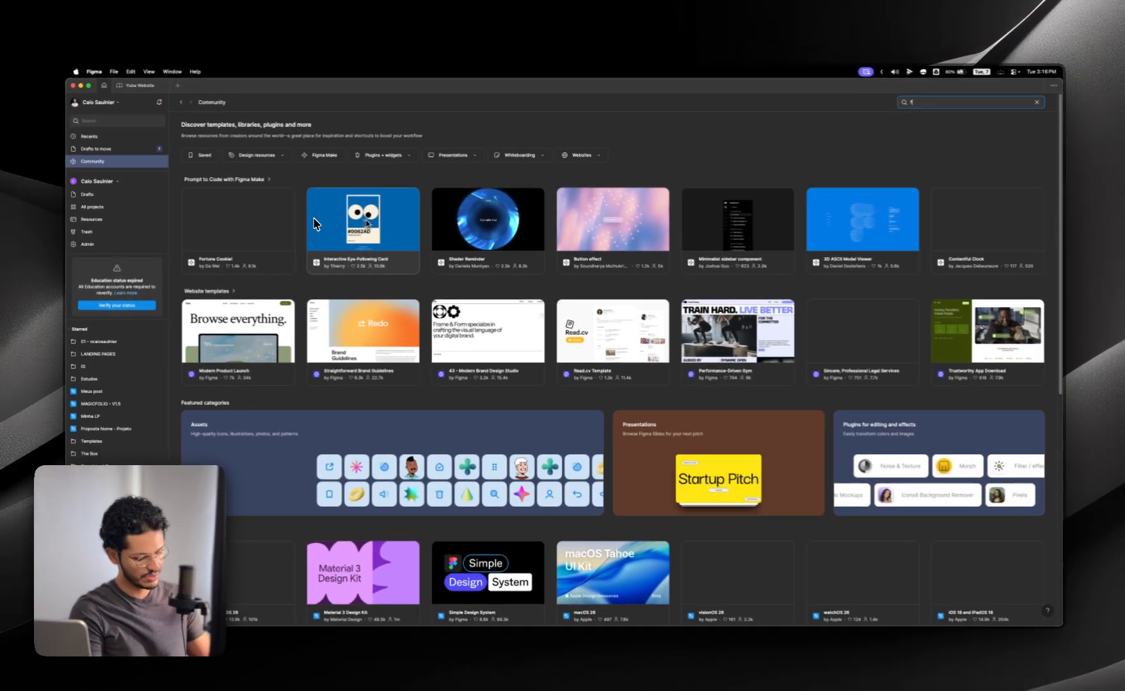
{"action": "type", "text": "igma to"}
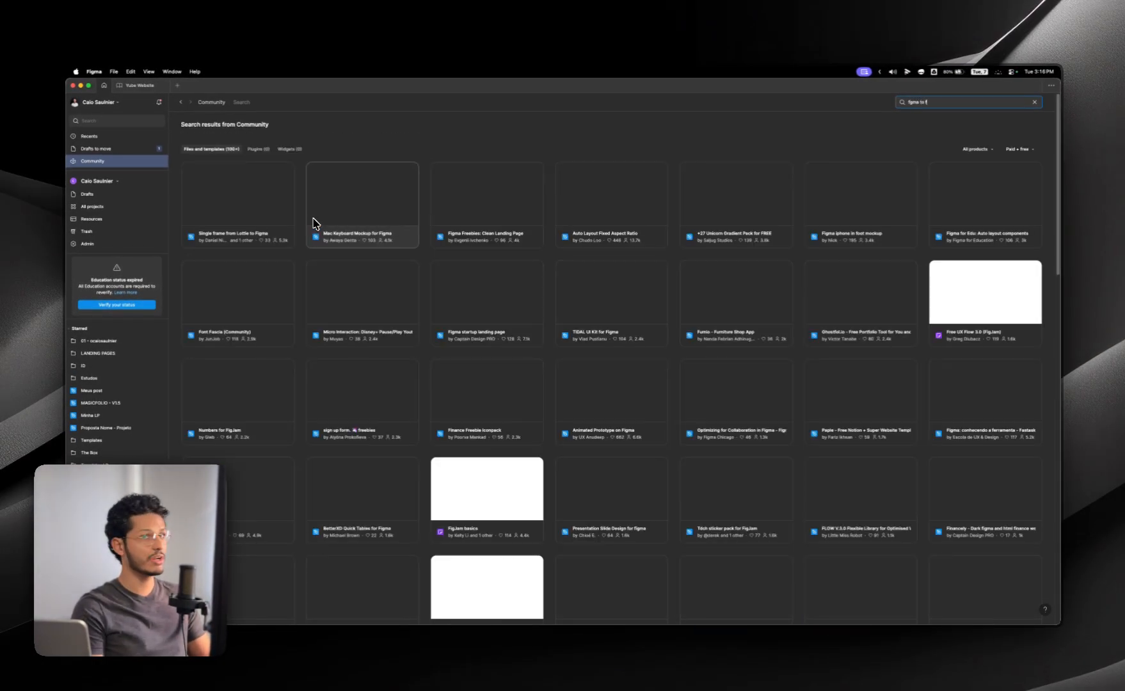
{"action": "type", "text": " f"}
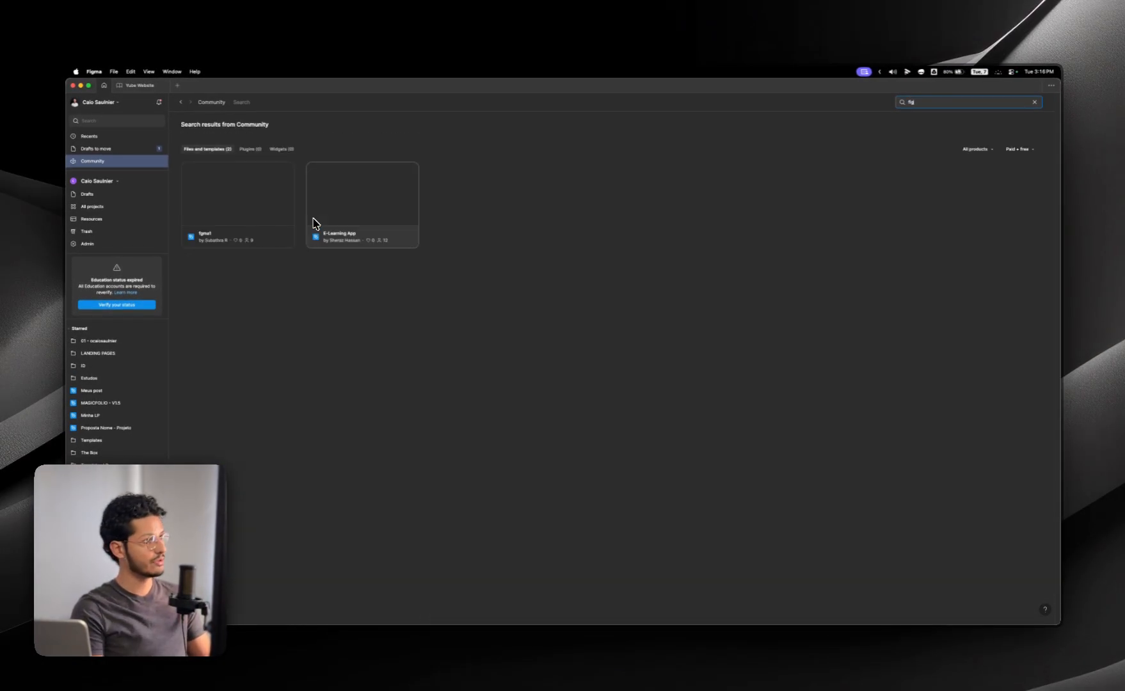
{"action": "type", "text": "ma to framer"}
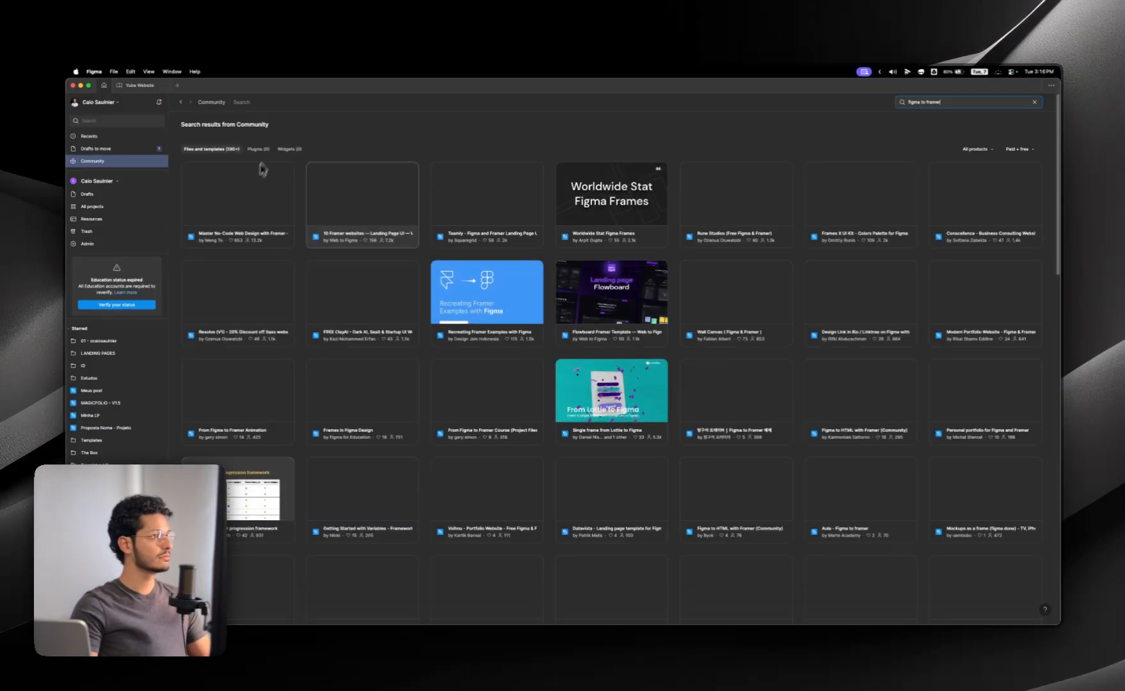
{"action": "left_click", "coordinate": [249, 149]}
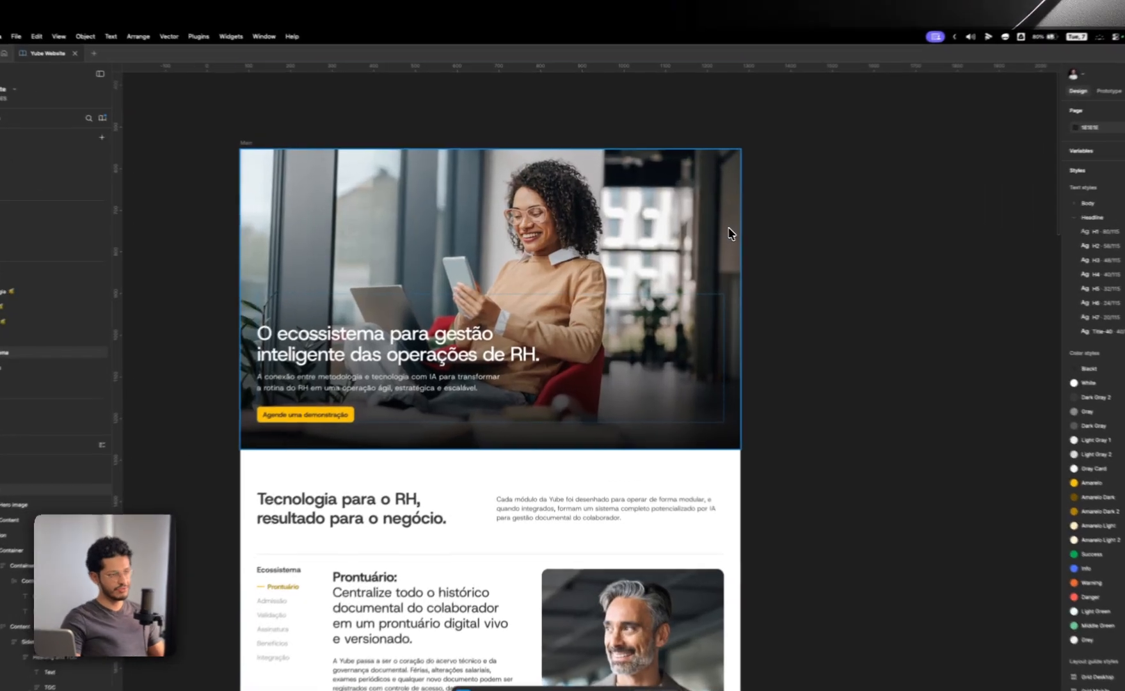
Step: Examine the Hero section and the full Main frame in the Yube Website file
{"action": "left_click", "coordinate": [731, 234]}
{"action": "left_click", "coordinate": [800, 267]}
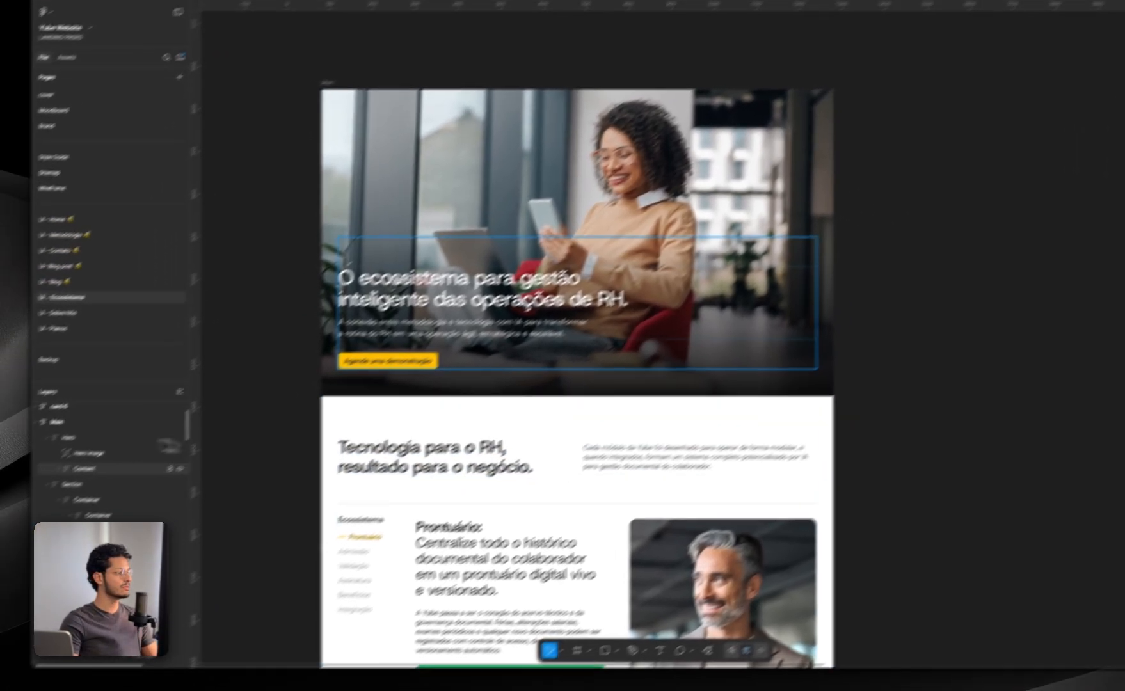
{"action": "left_click", "coordinate": [62, 437]}
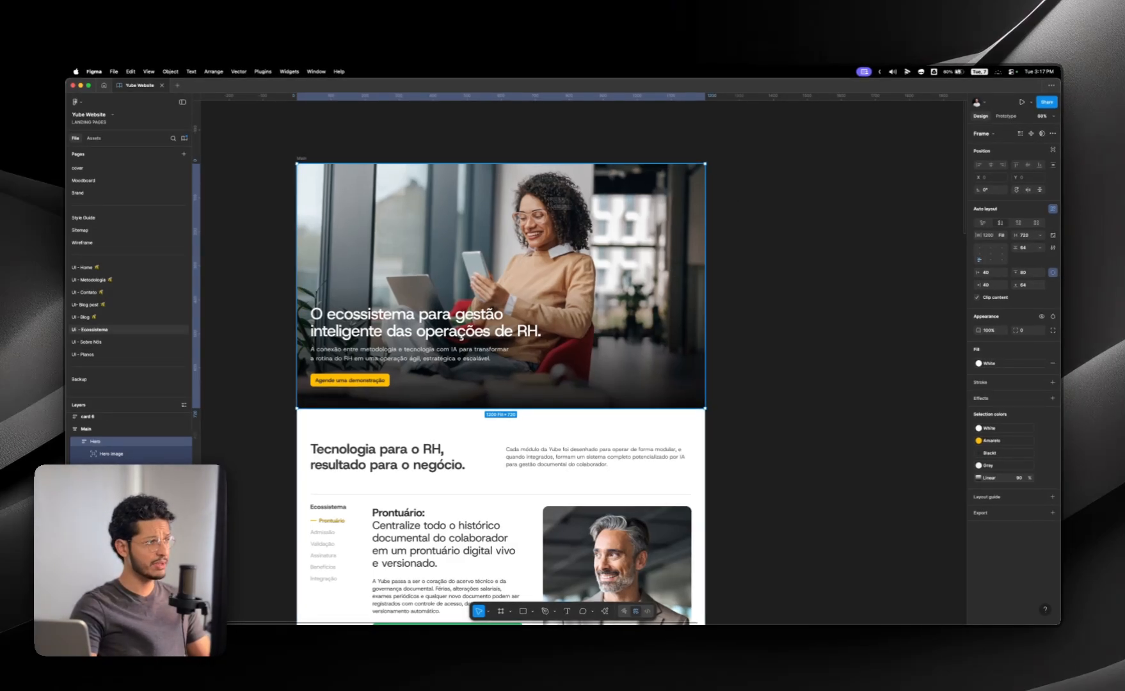
{"action": "left_click", "coordinate": [302, 159]}
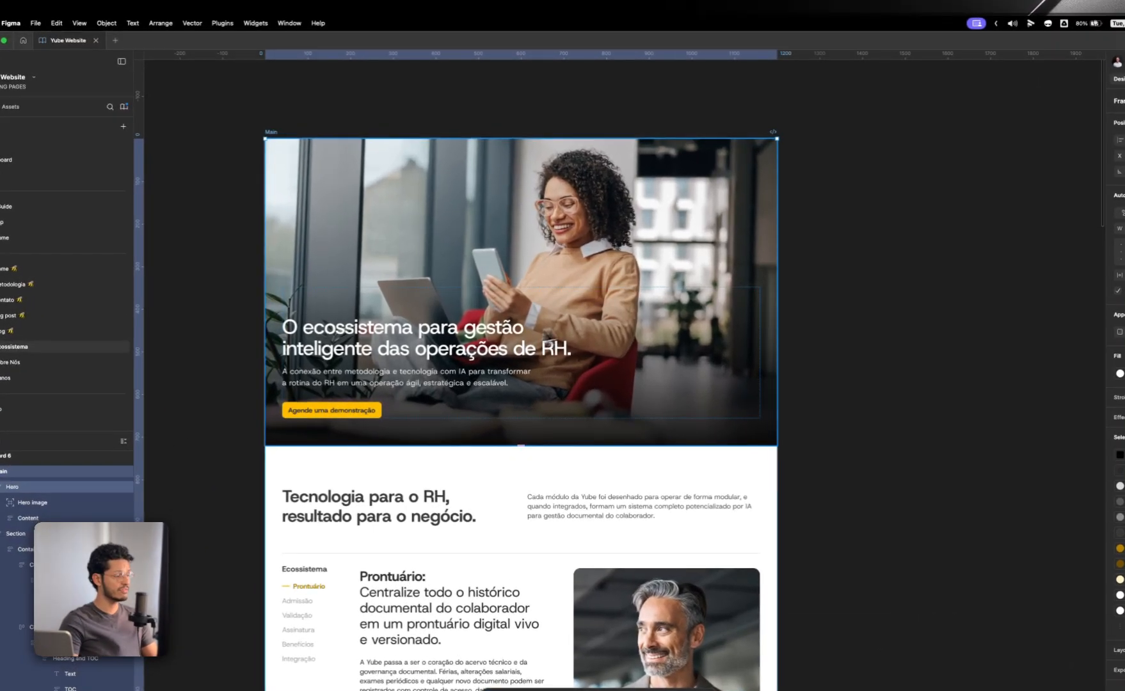
{"action": "scroll", "coordinate": [513, 318], "scroll_direction": "down", "scroll_amount": 5}
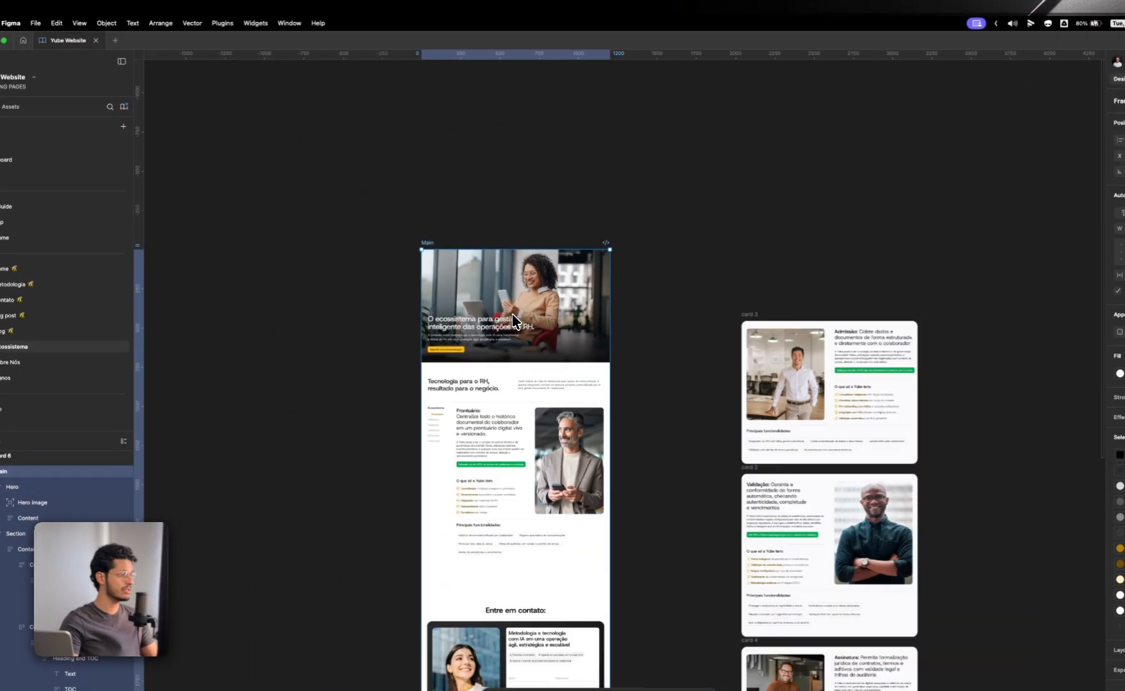
{"action": "scroll", "coordinate": [540, 352], "scroll_direction": "down", "scroll_amount": 4}
{"action": "scroll", "coordinate": [494, 584], "scroll_direction": "up", "scroll_amount": 5}
{"action": "scroll", "coordinate": [514, 411], "scroll_direction": "up", "scroll_amount": 3}
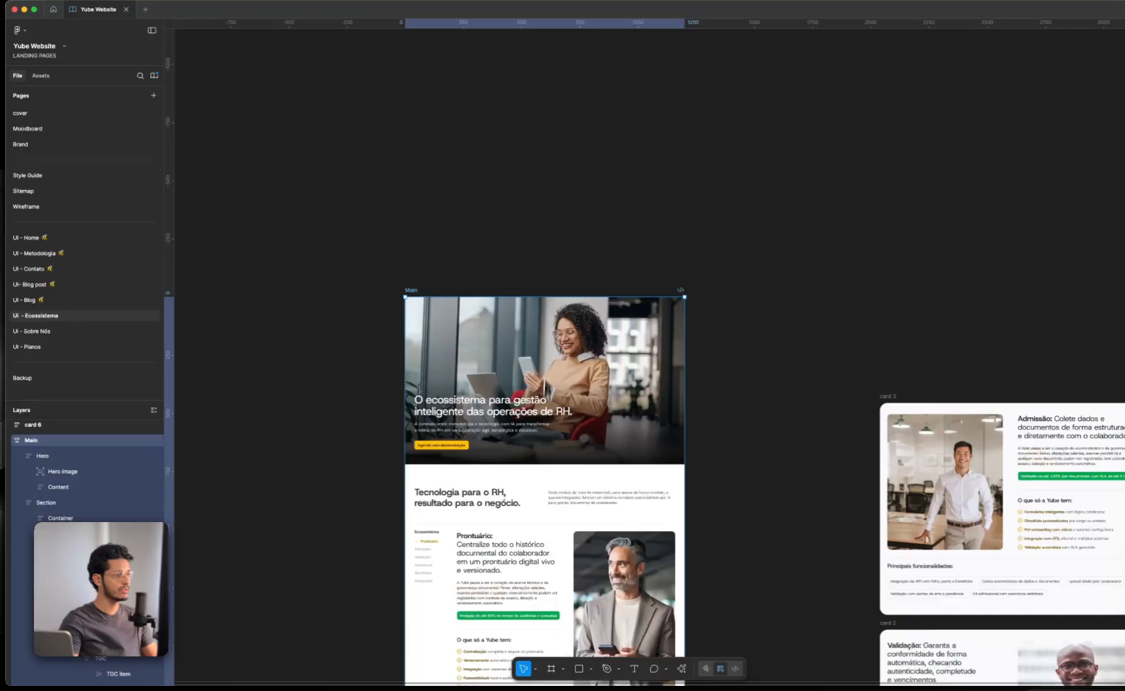
{"action": "scroll", "coordinate": [540, 338], "scroll_direction": "up", "scroll_amount": 3}
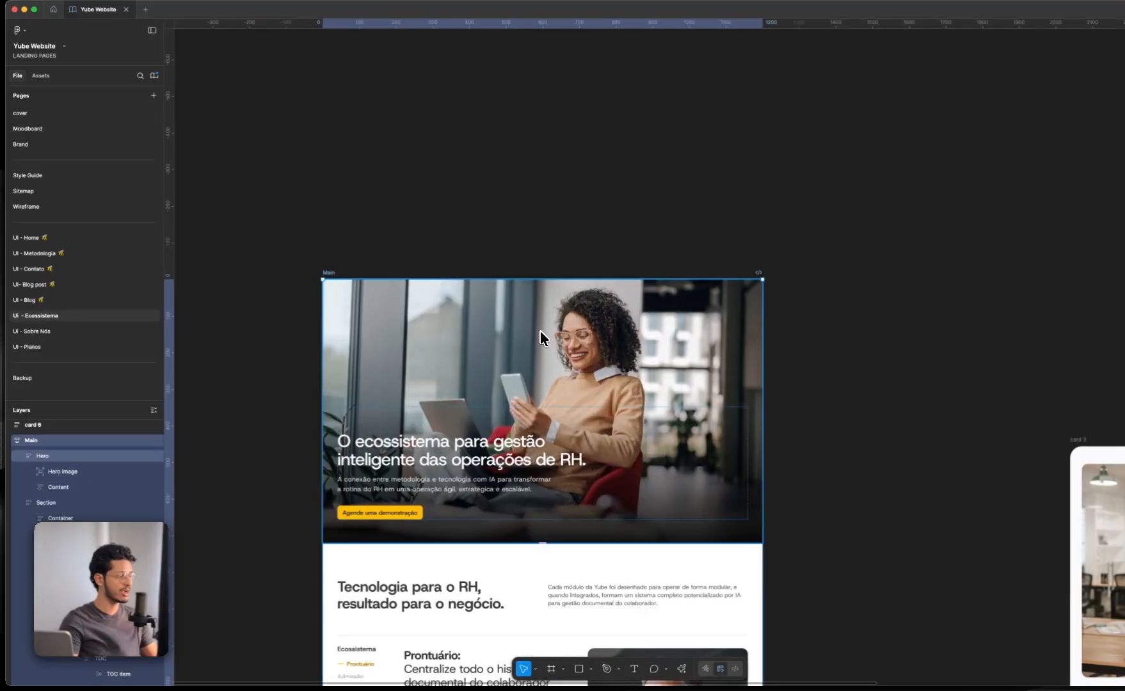
Step: Run the Figma to HTML with Framer plugin on the Hero frame of the Ecossistema page
{"action": "left_click", "coordinate": [362, 380]}
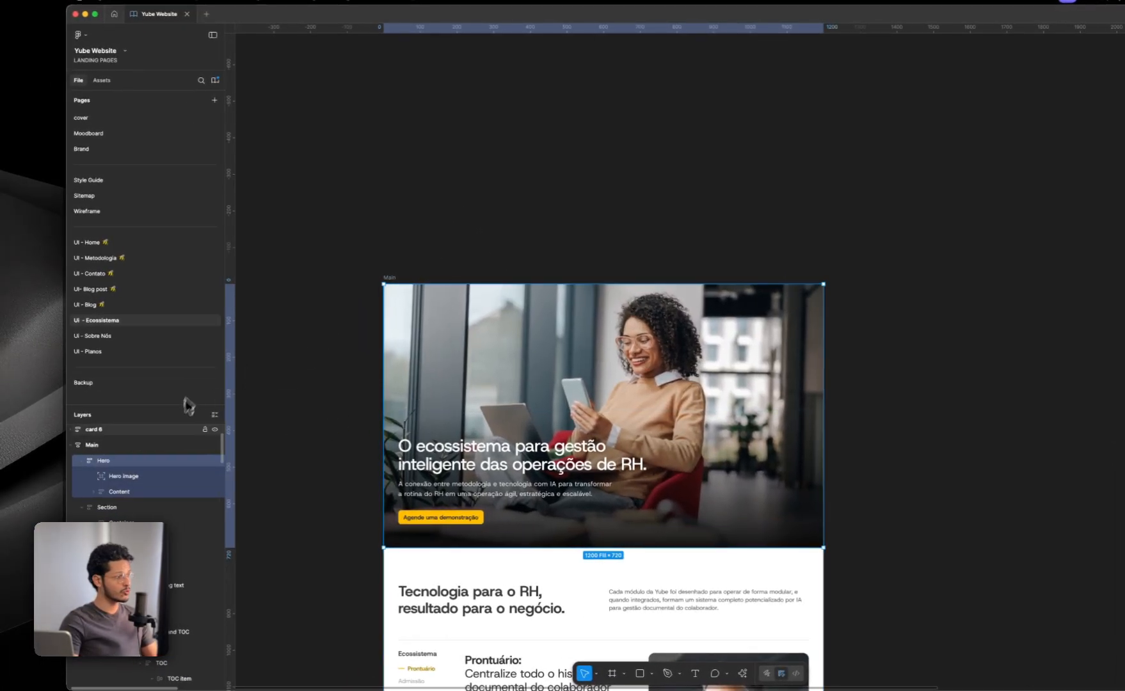
{"action": "left_click", "coordinate": [82, 460]}
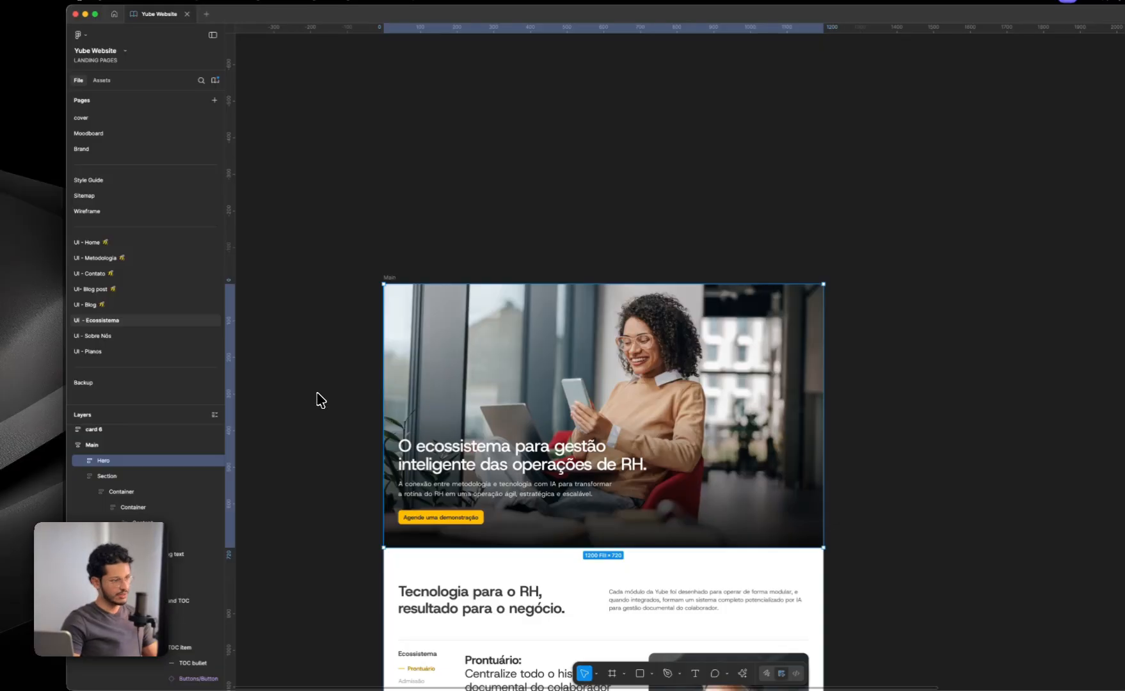
{"action": "key", "text": "super+k"}
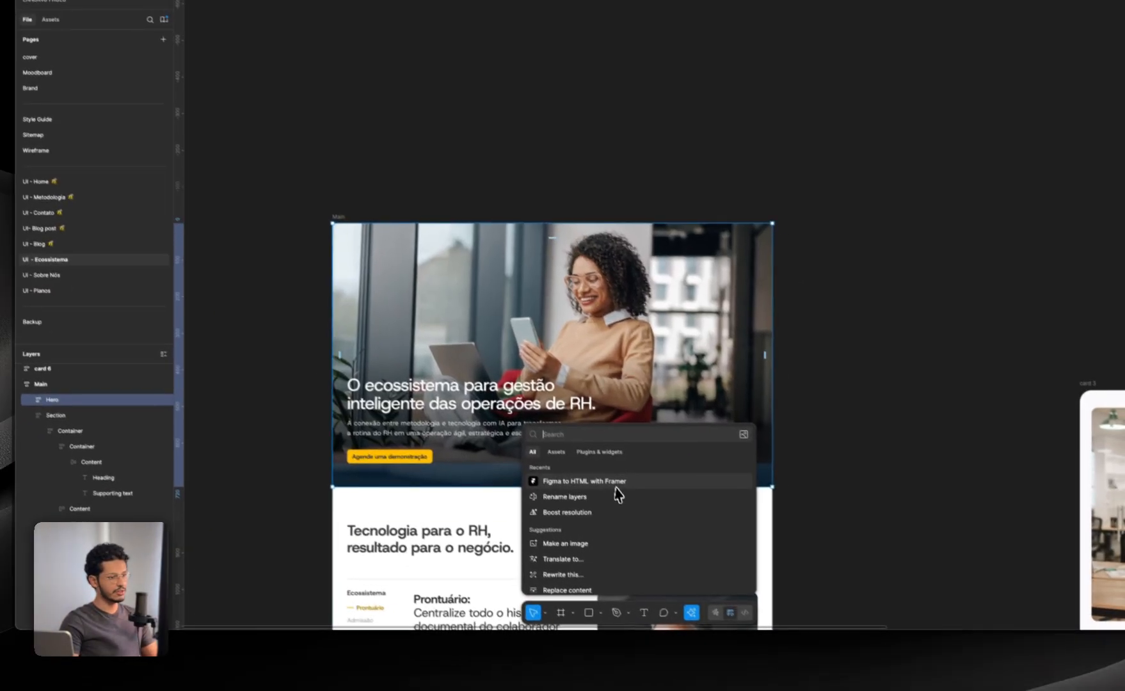
{"action": "left_click", "coordinate": [669, 544]}
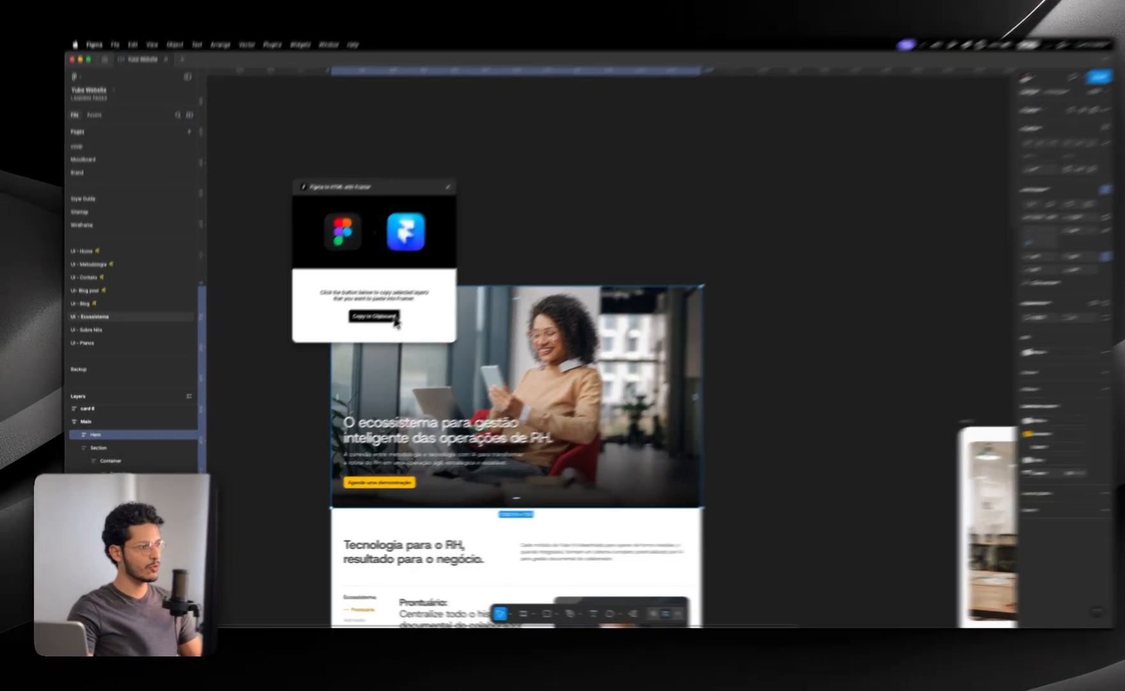
Step: Copy the selected Hero layers with the Figma to HTML with Framer plugin and switch to Framer
{"action": "left_click", "coordinate": [373, 330]}
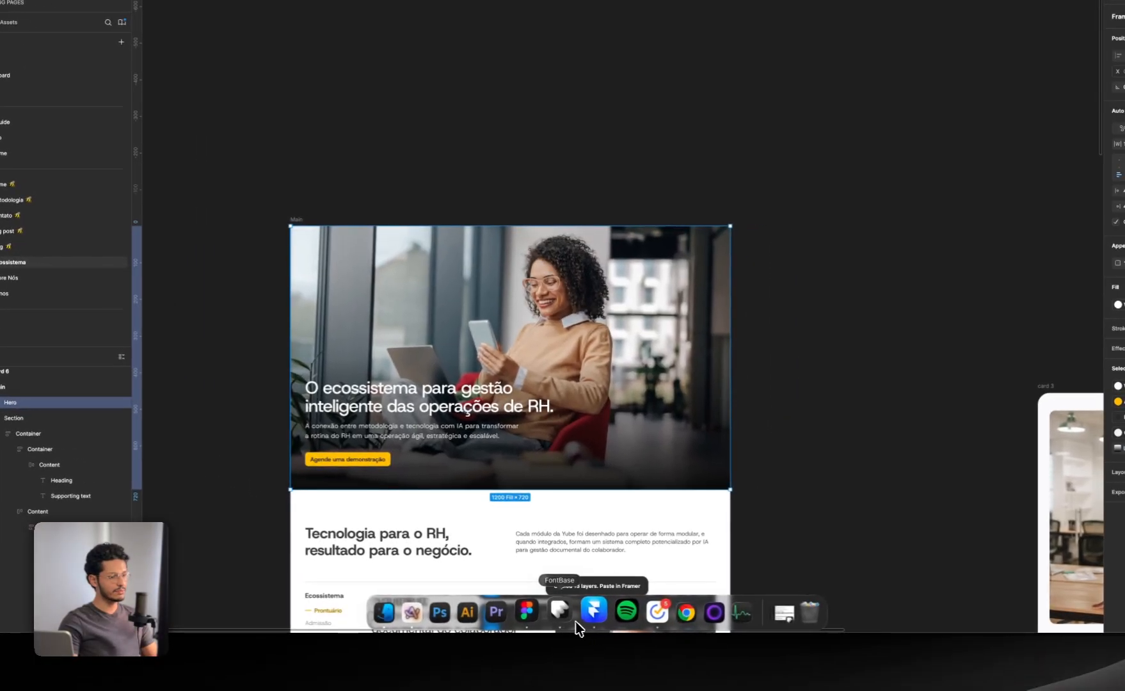
{"action": "left_click", "coordinate": [592, 610]}
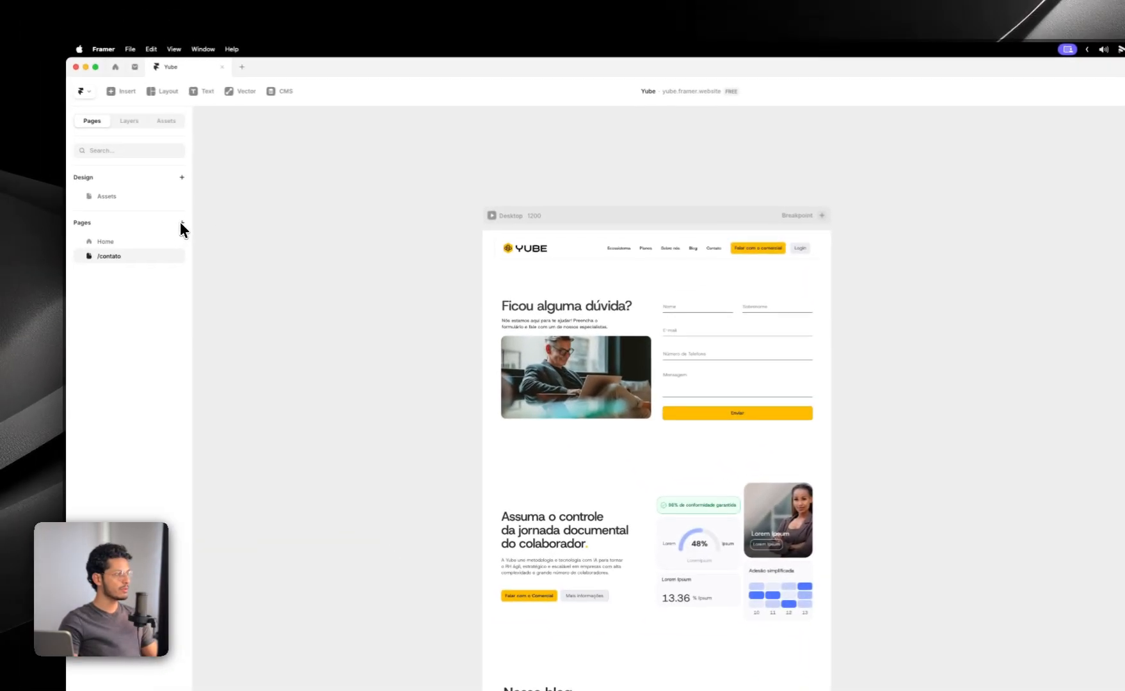
Step: Create a new page in the Yube project and name it Ecossitema
{"action": "left_click", "coordinate": [182, 224]}
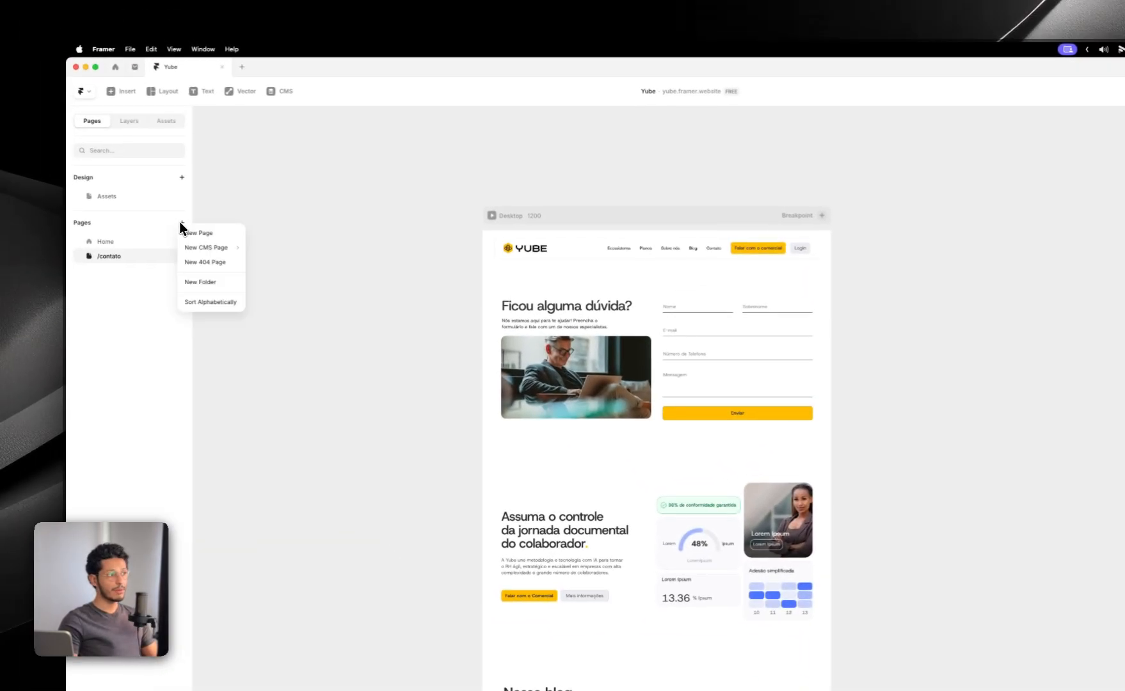
{"action": "left_click", "coordinate": [192, 233]}
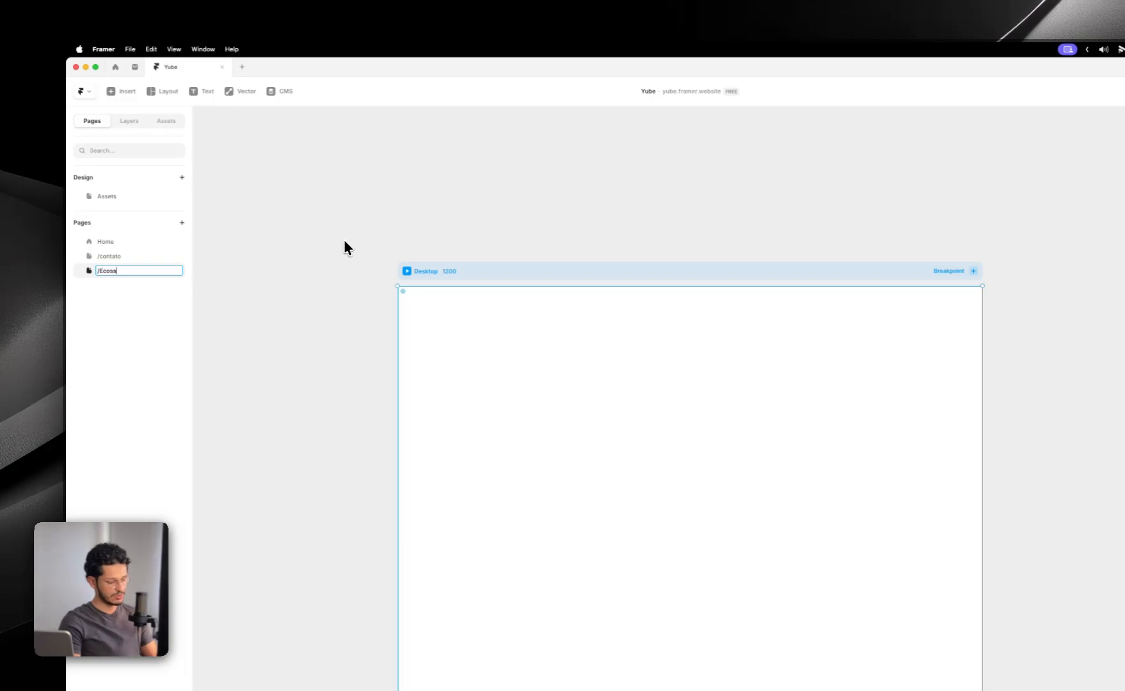
{"action": "type", "text": "Ecossitema"}
{"action": "key", "text": "Return"}
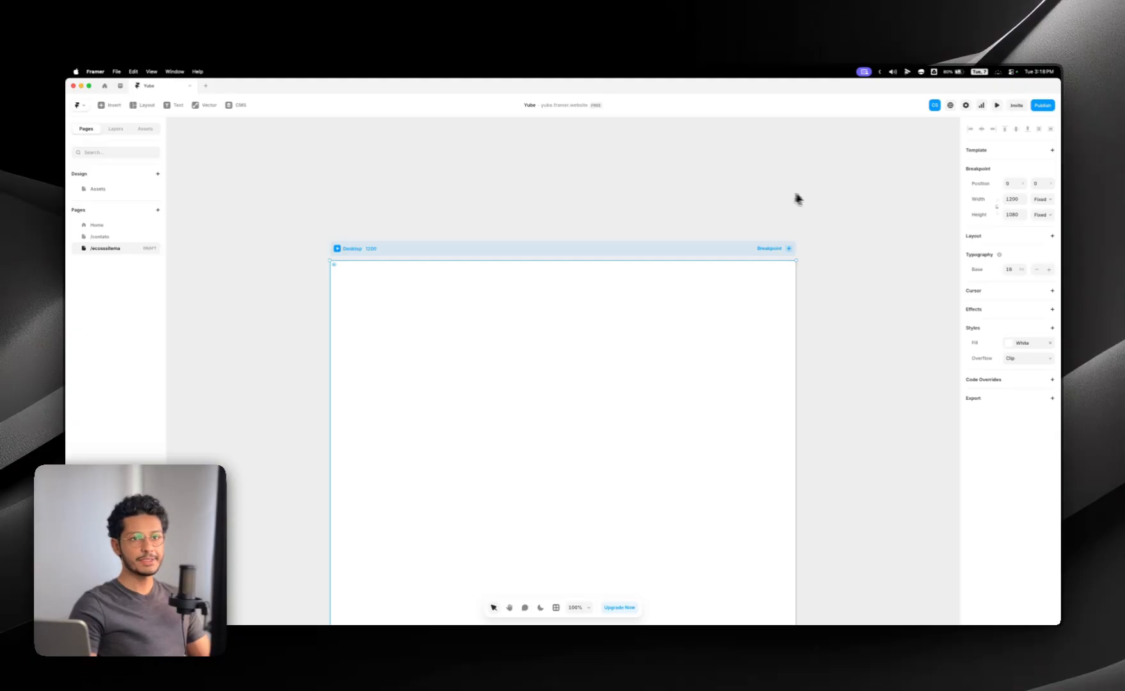
Step: Give the Desktop frame a vertical stack layout with a gap of 0 and paste the copied Hero into it
{"action": "left_click", "coordinate": [1049, 237]}
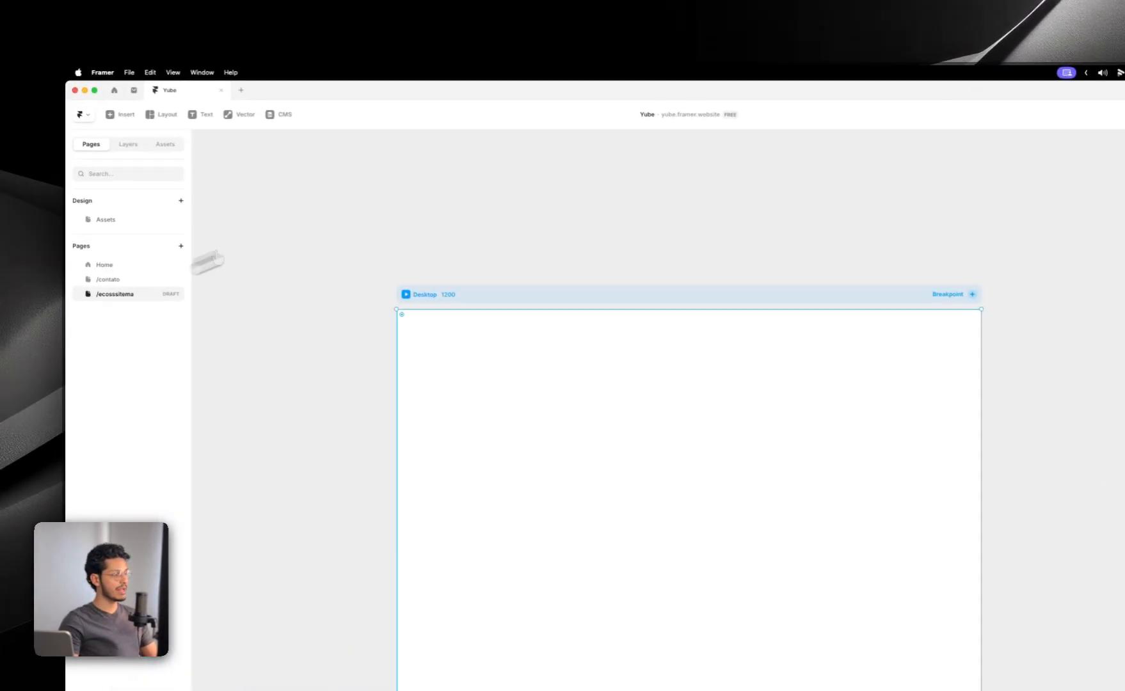
{"action": "left_click", "coordinate": [129, 144]}
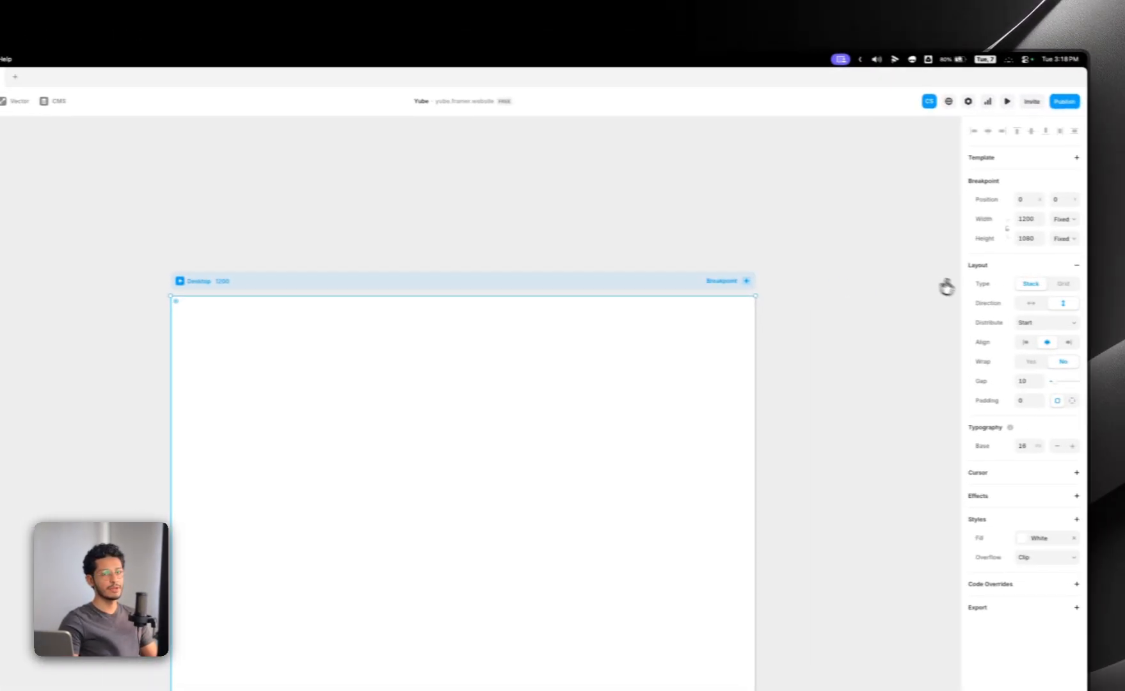
{"action": "left_click", "coordinate": [1075, 265]}
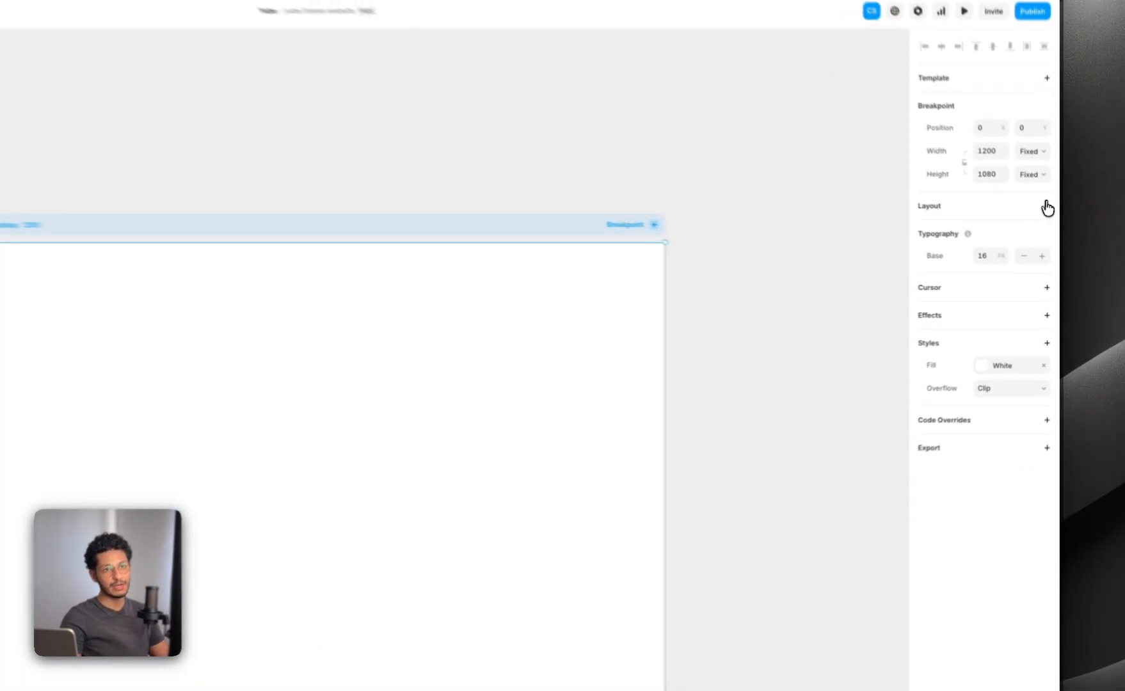
{"action": "left_click", "coordinate": [1051, 235]}
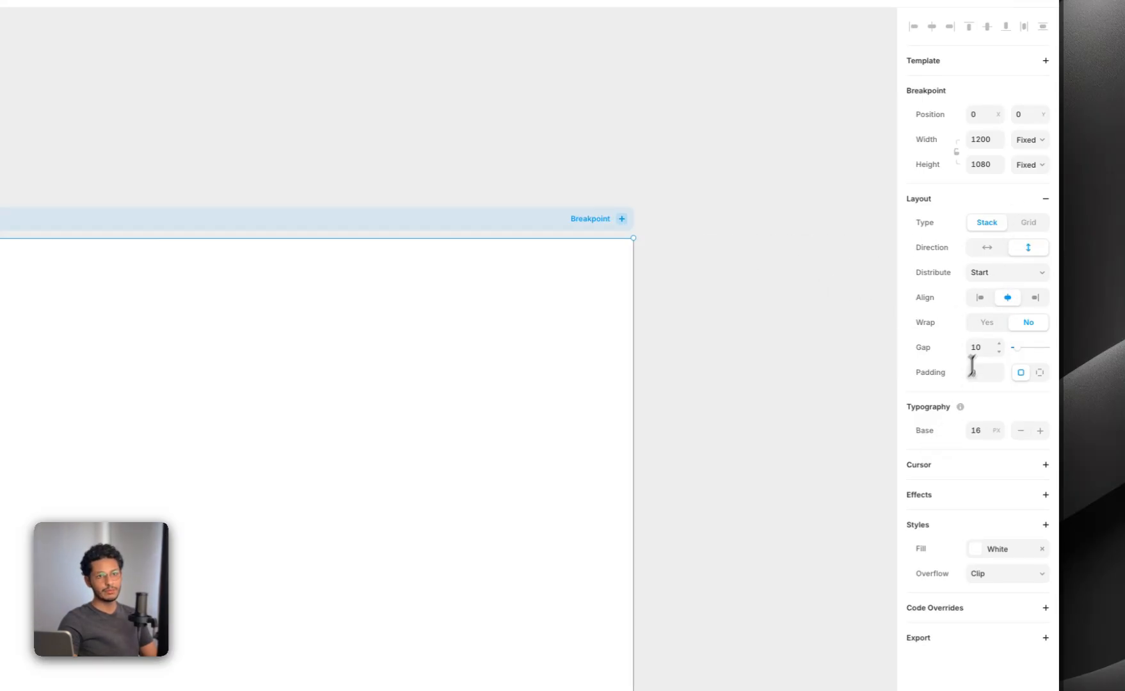
{"action": "type", "text": "0"}
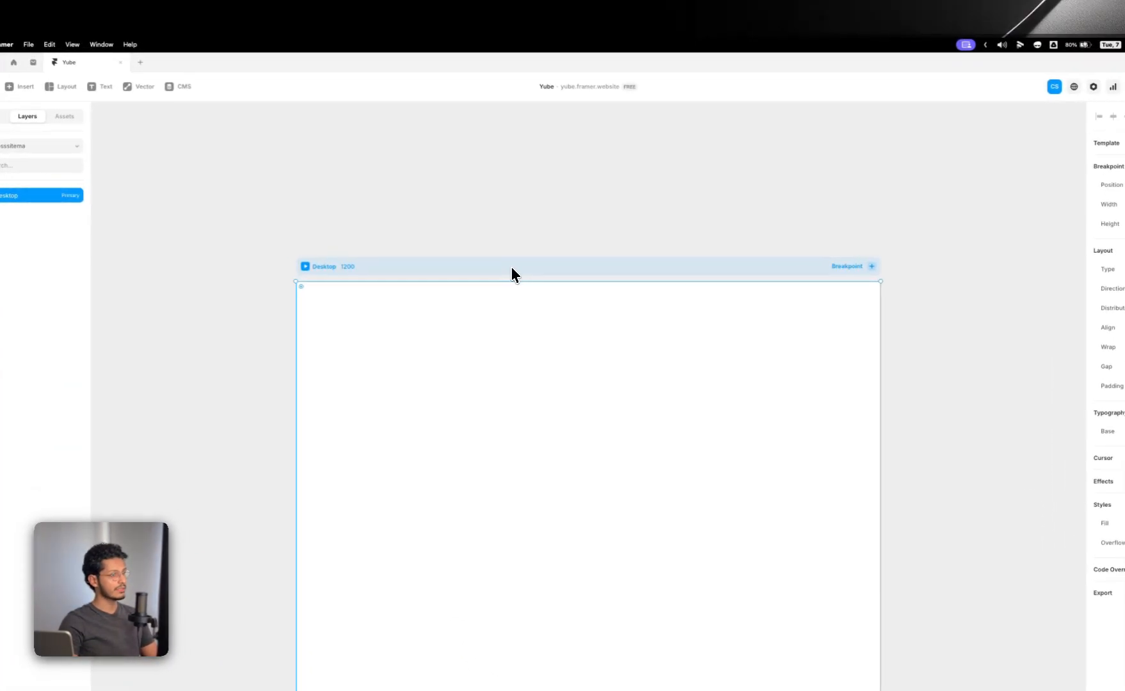
{"action": "key", "text": "super+v"}
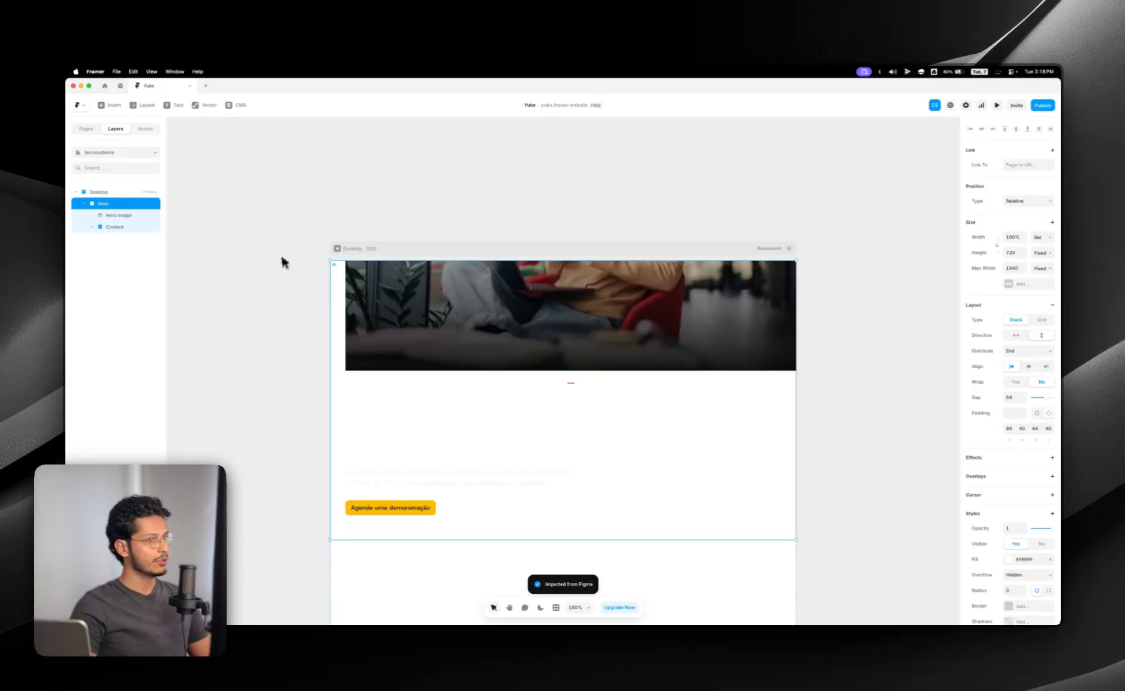
Step: Examine the imported Hero image and Content layers and compare them with the Hero frame in the Figma file
{"action": "left_click", "coordinate": [407, 212]}
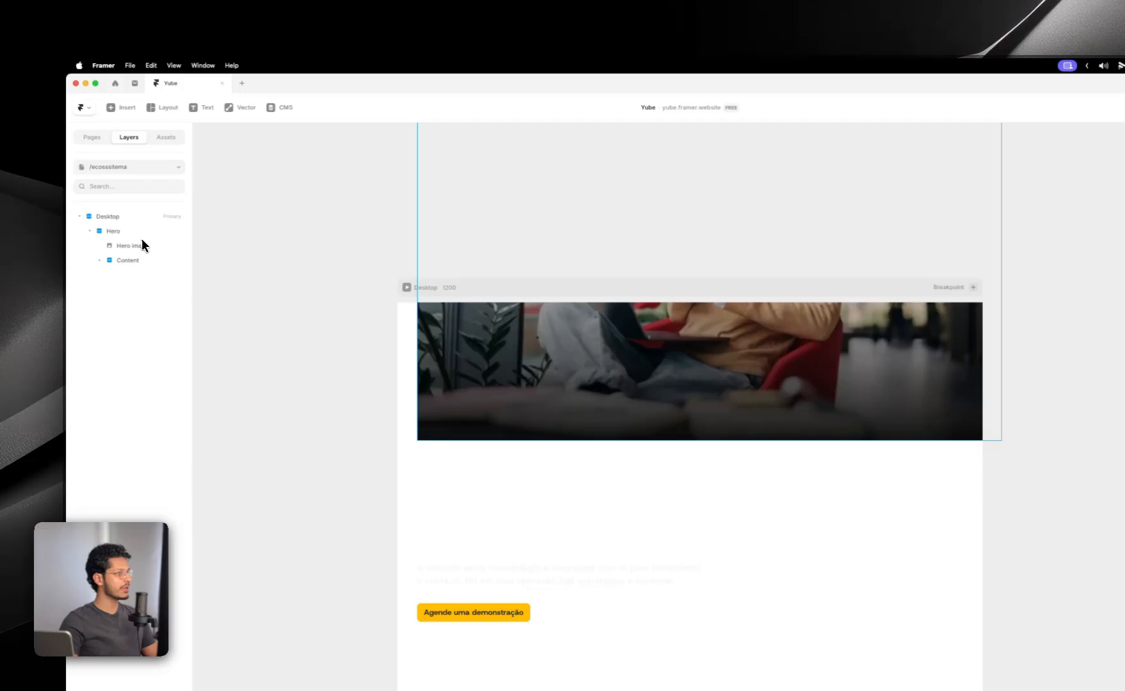
{"action": "left_click", "coordinate": [141, 241]}
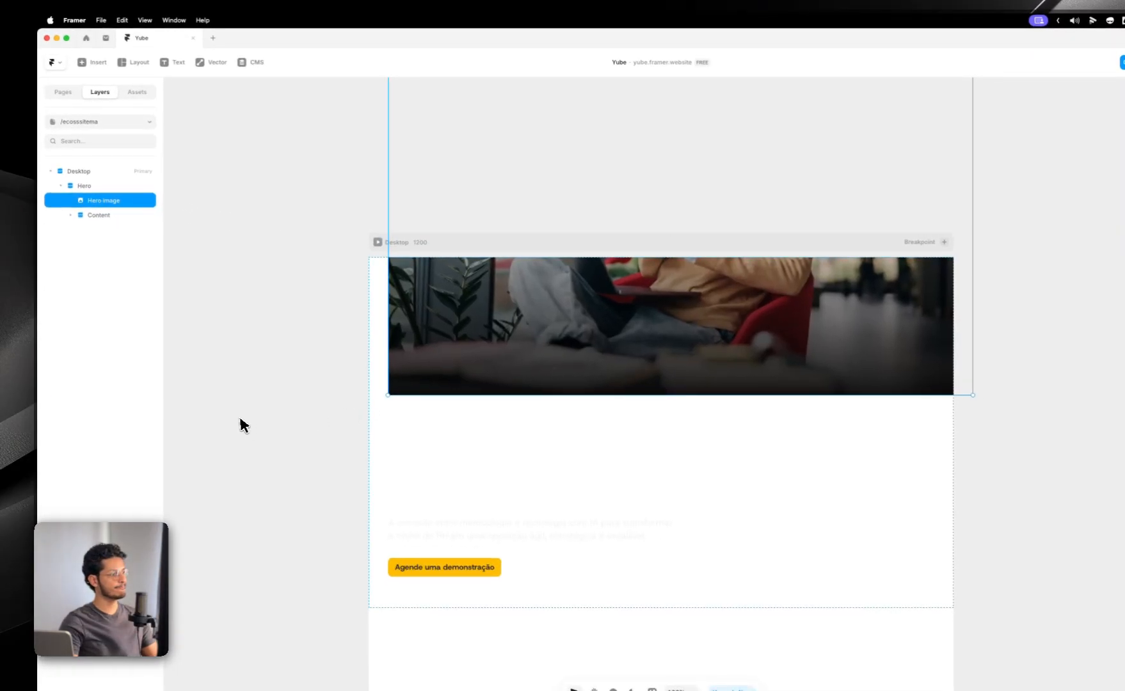
{"action": "left_click", "coordinate": [118, 188]}
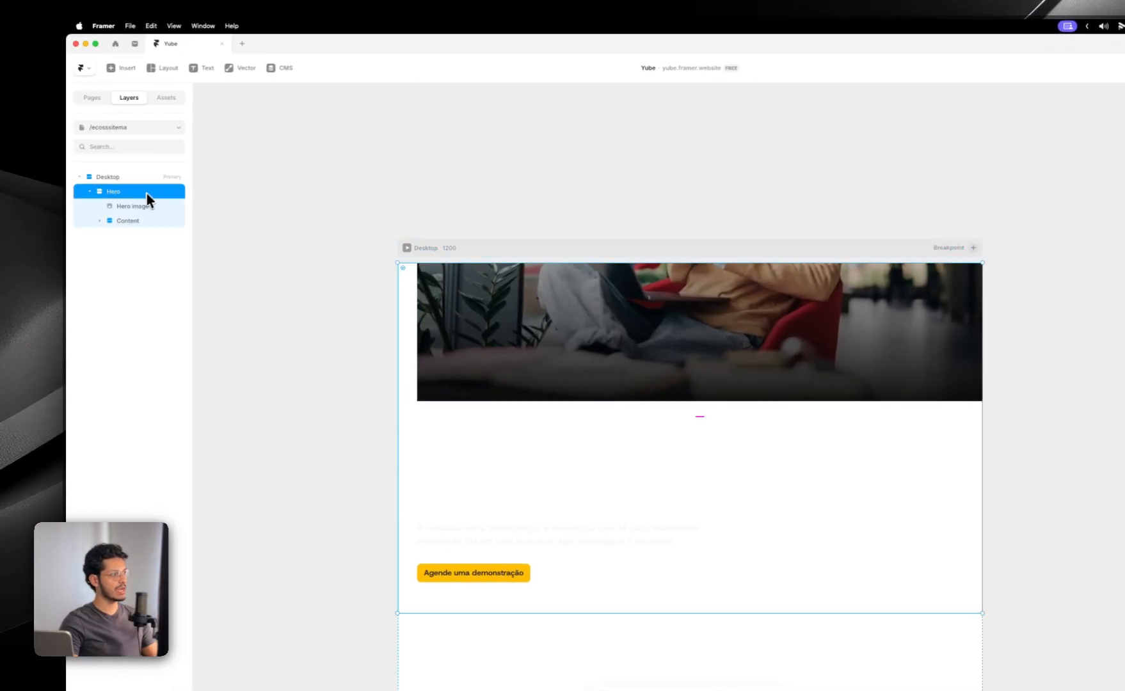
{"action": "left_click", "coordinate": [138, 204]}
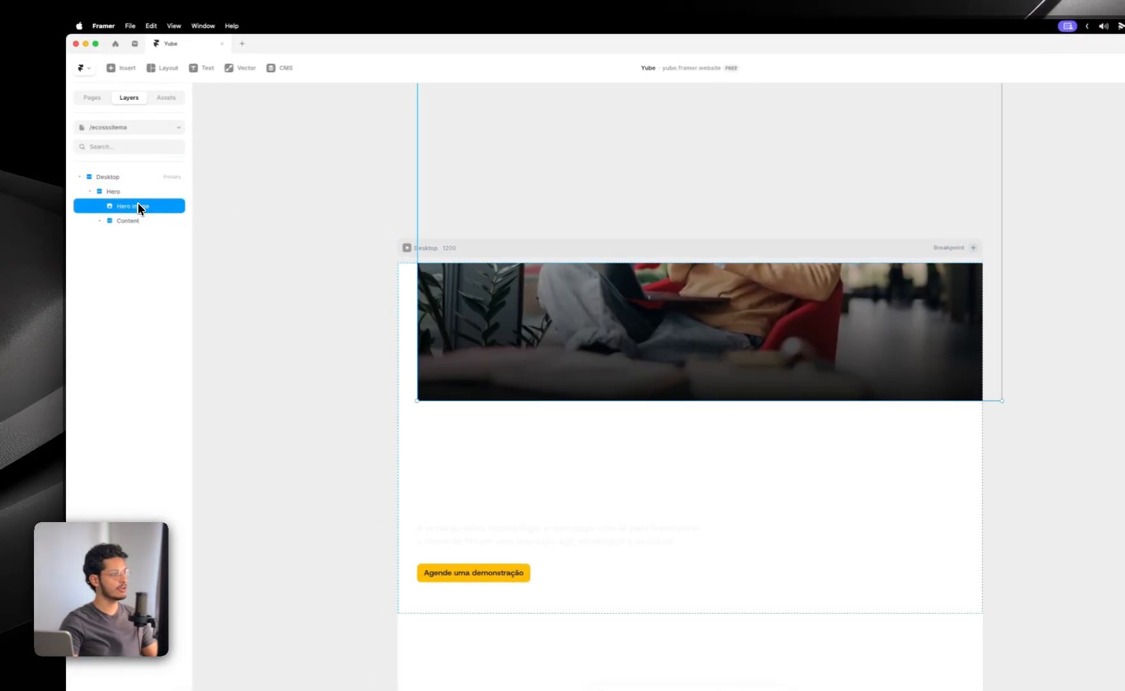
{"action": "left_click", "coordinate": [127, 220]}
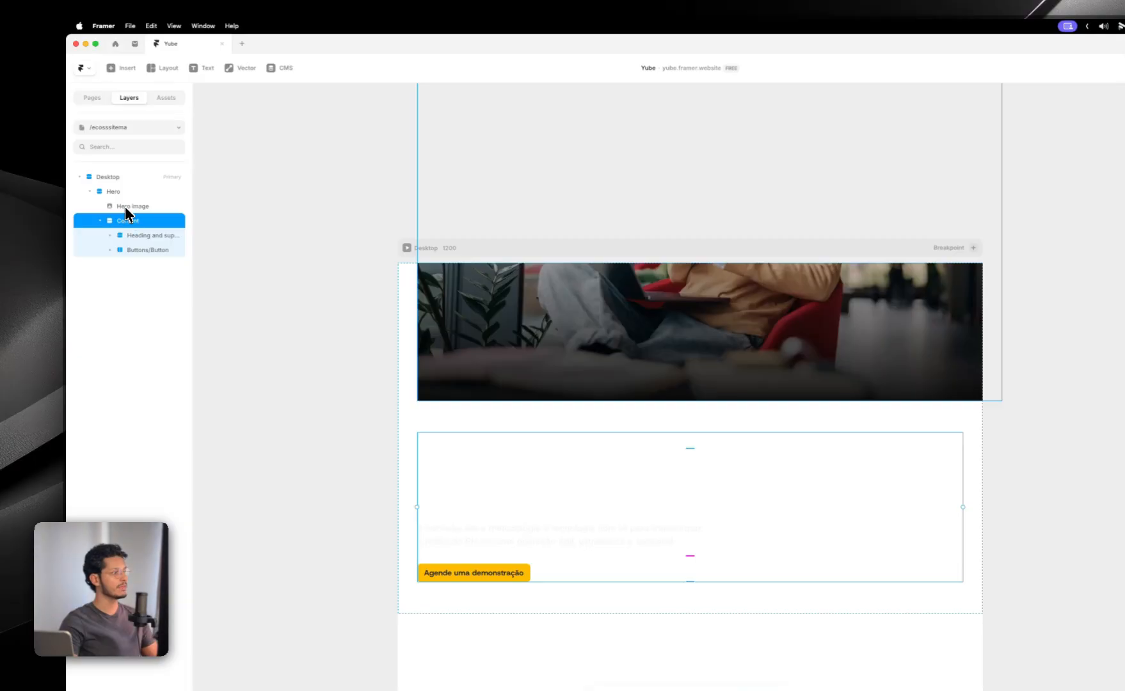
{"action": "left_click", "coordinate": [127, 208]}
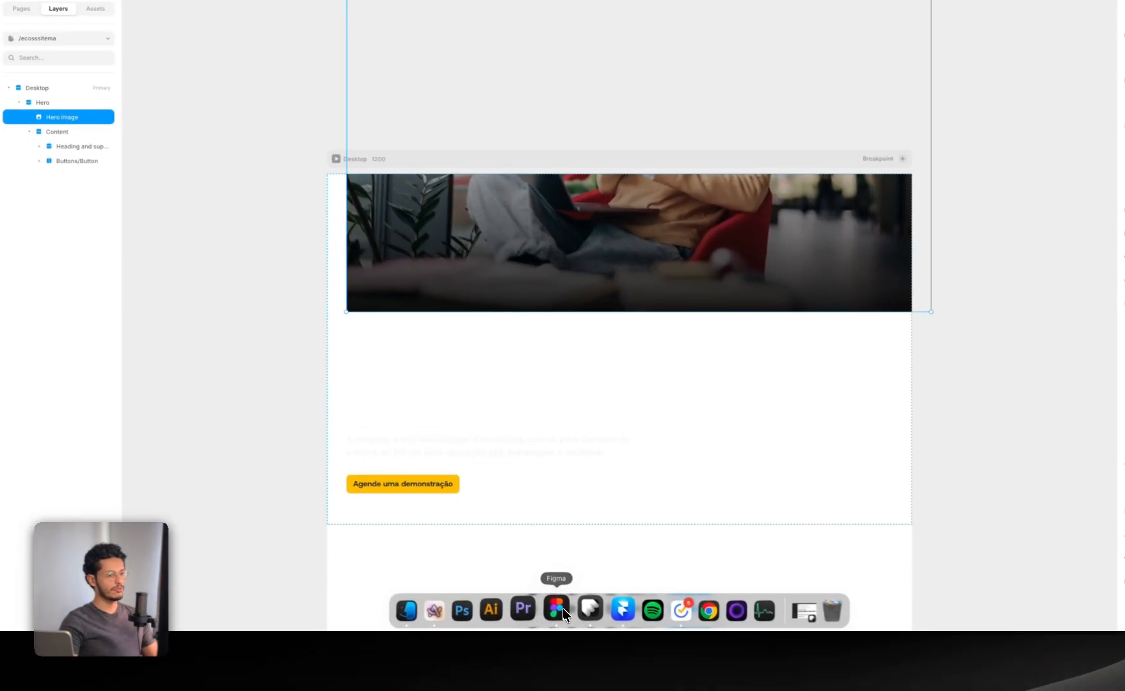
{"action": "left_click", "coordinate": [562, 607]}
{"action": "left_click", "coordinate": [80, 447]}
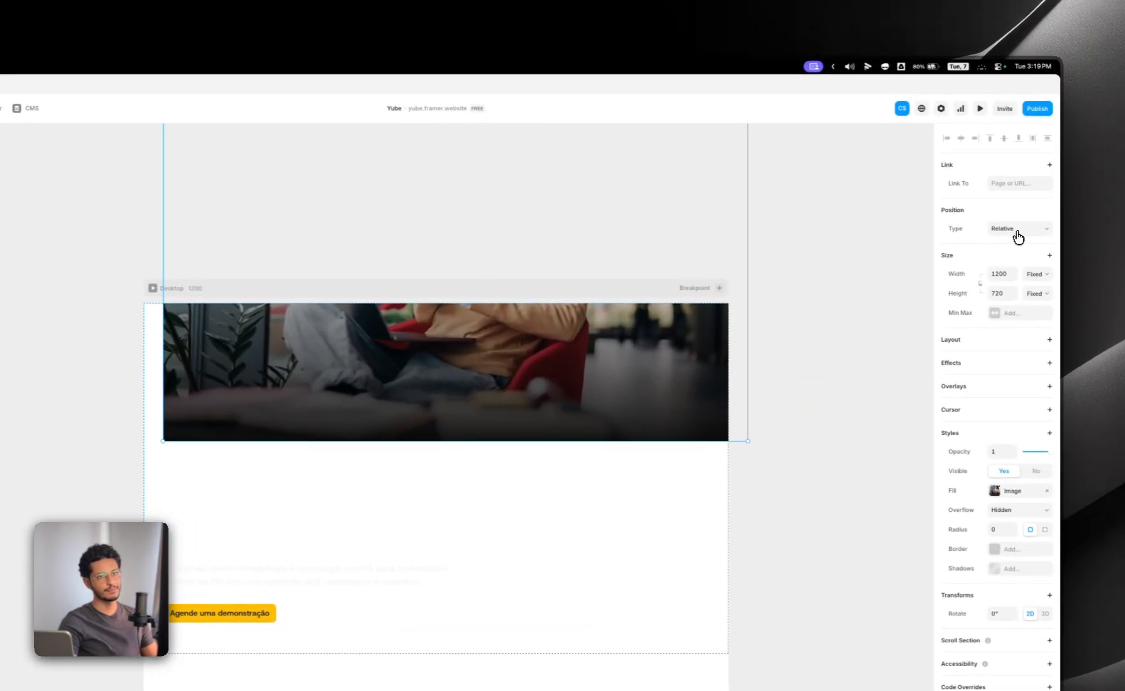
Step: Set the position type of the Hero image layer to Absolute
{"action": "left_click", "coordinate": [1082, 218]}
{"action": "left_click", "coordinate": [1074, 216]}
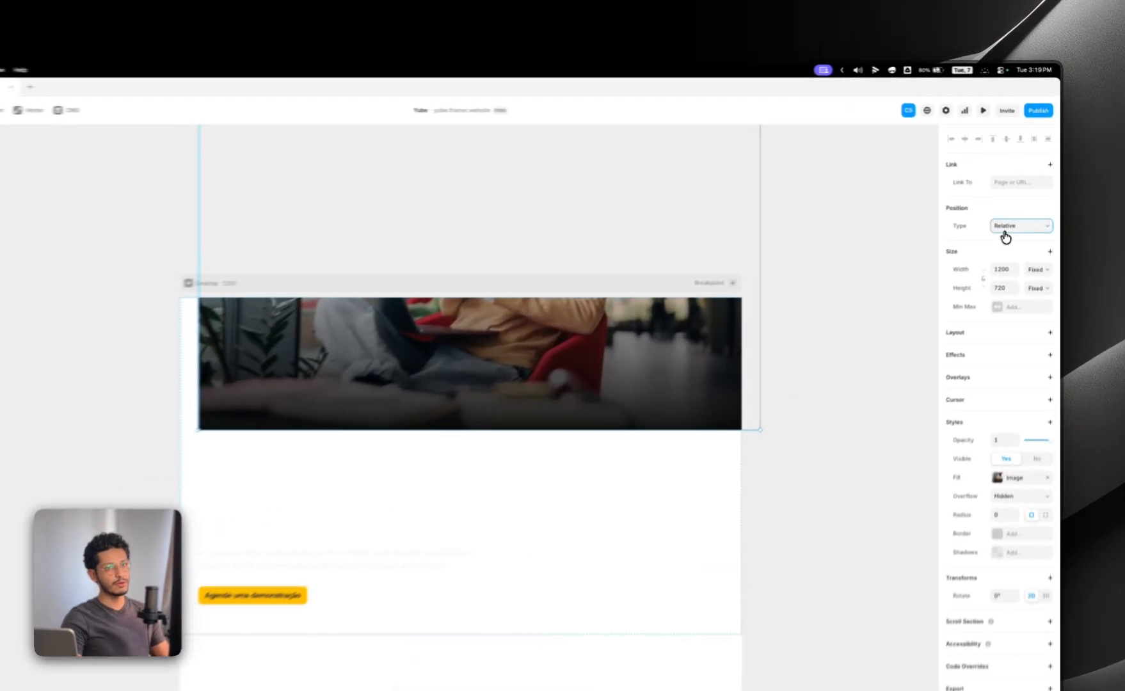
{"action": "left_click", "coordinate": [1006, 202]}
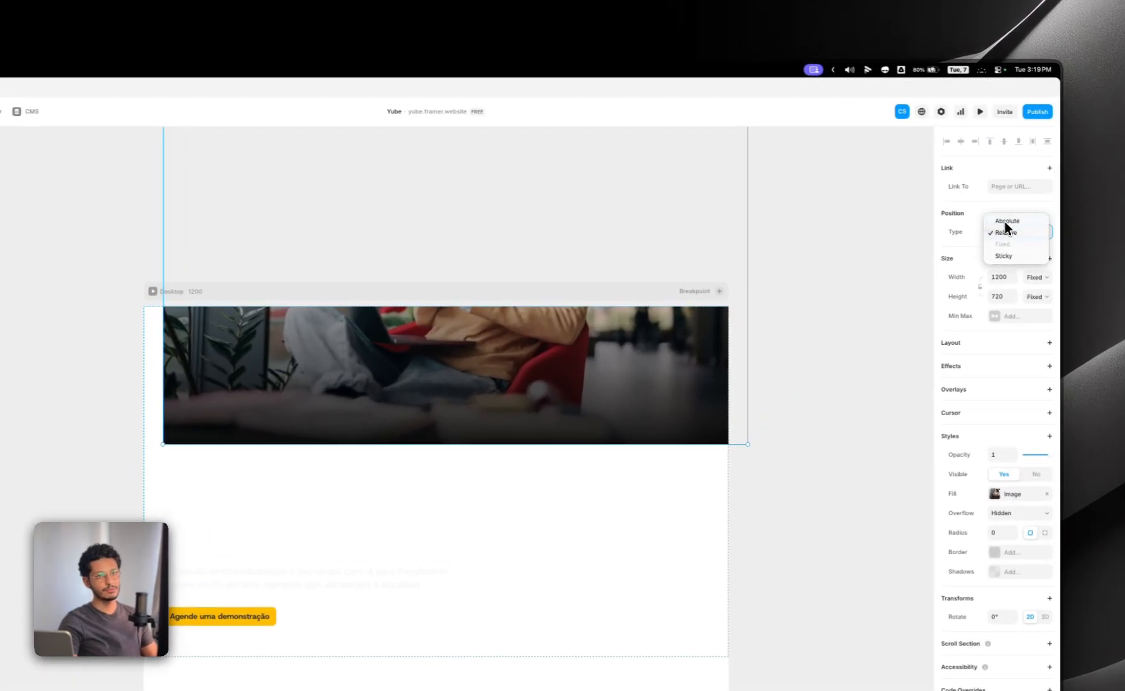
{"action": "left_click", "coordinate": [1005, 221]}
Step: Pin the Hero image to all four sides of the Hero section with offsets of 0
{"action": "left_click", "coordinate": [999, 233]}
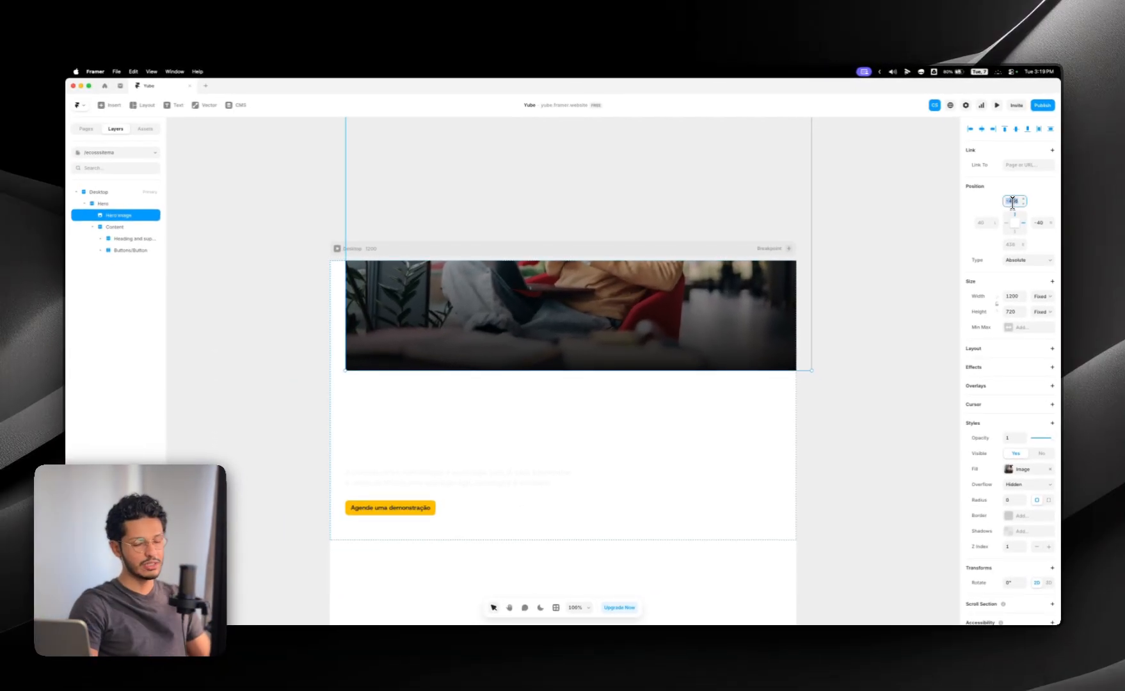
{"action": "type", "text": "0"}
{"action": "key", "text": "Tab"}
{"action": "type", "text": "0"}
{"action": "key", "text": "Tab"}
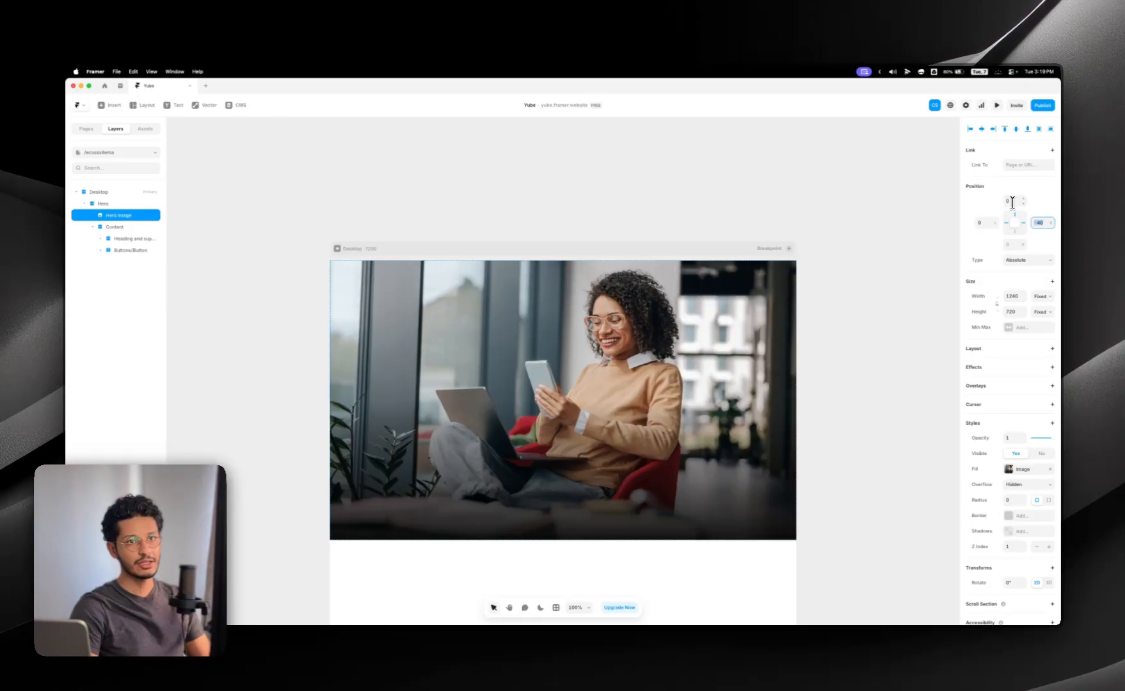
{"action": "type", "text": "0"}
{"action": "key", "text": "Tab"}
{"action": "type", "text": "0"}
{"action": "left_click", "coordinate": [838, 142]}
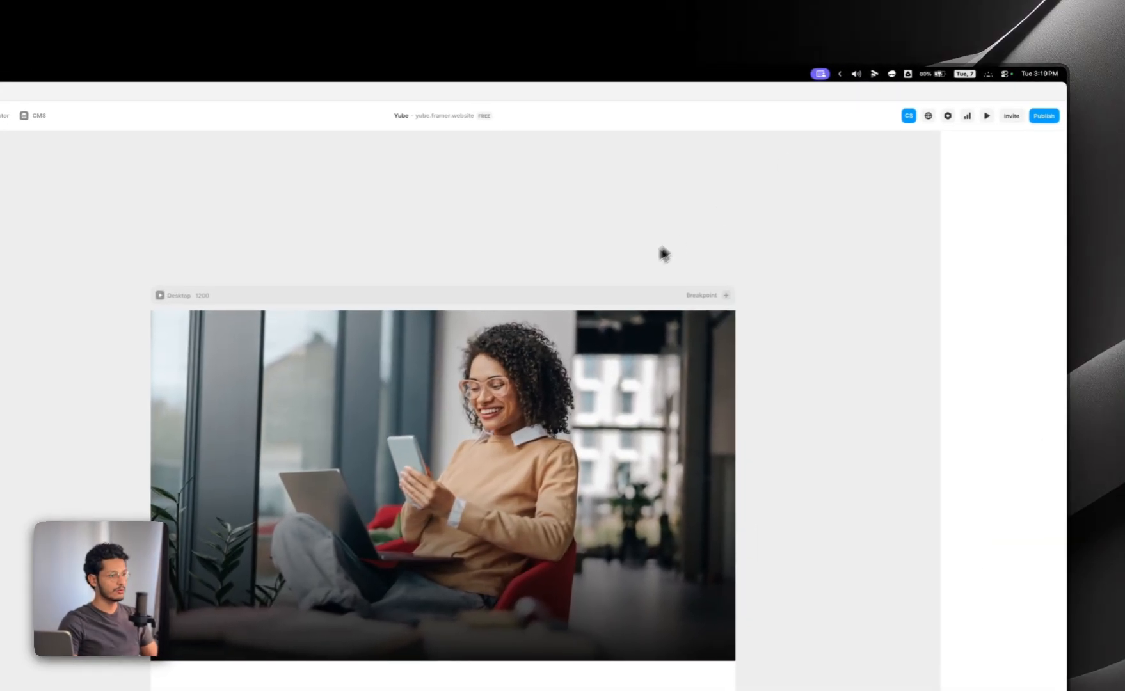
Step: Change the Hero image's fill type to Fill, trying the Fit option as well
{"action": "scroll", "coordinate": [663, 254], "scroll_direction": "down", "scroll_amount": 1}
{"action": "left_click", "coordinate": [378, 355]}
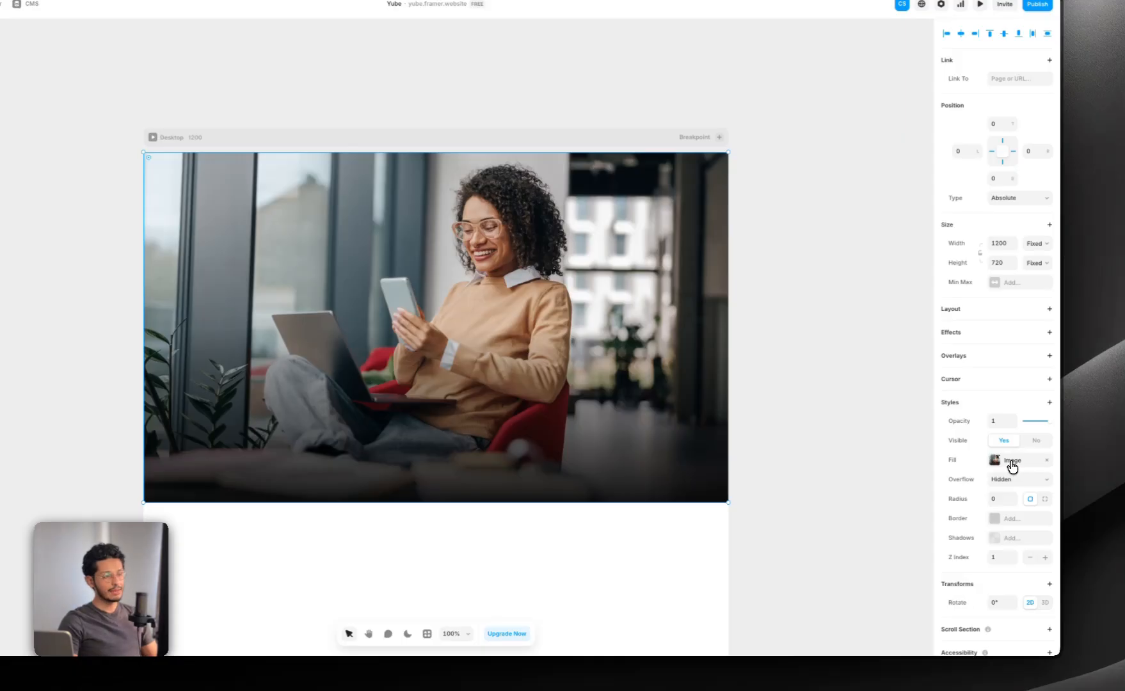
{"action": "left_click", "coordinate": [1011, 461]}
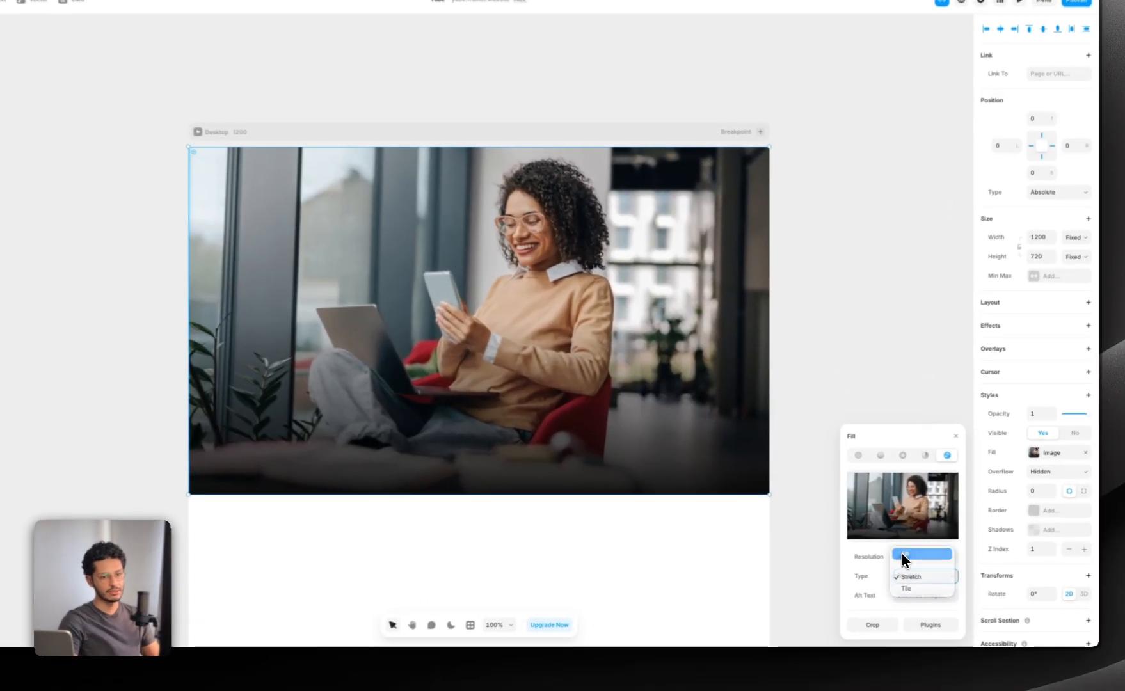
{"action": "left_click", "coordinate": [902, 550]}
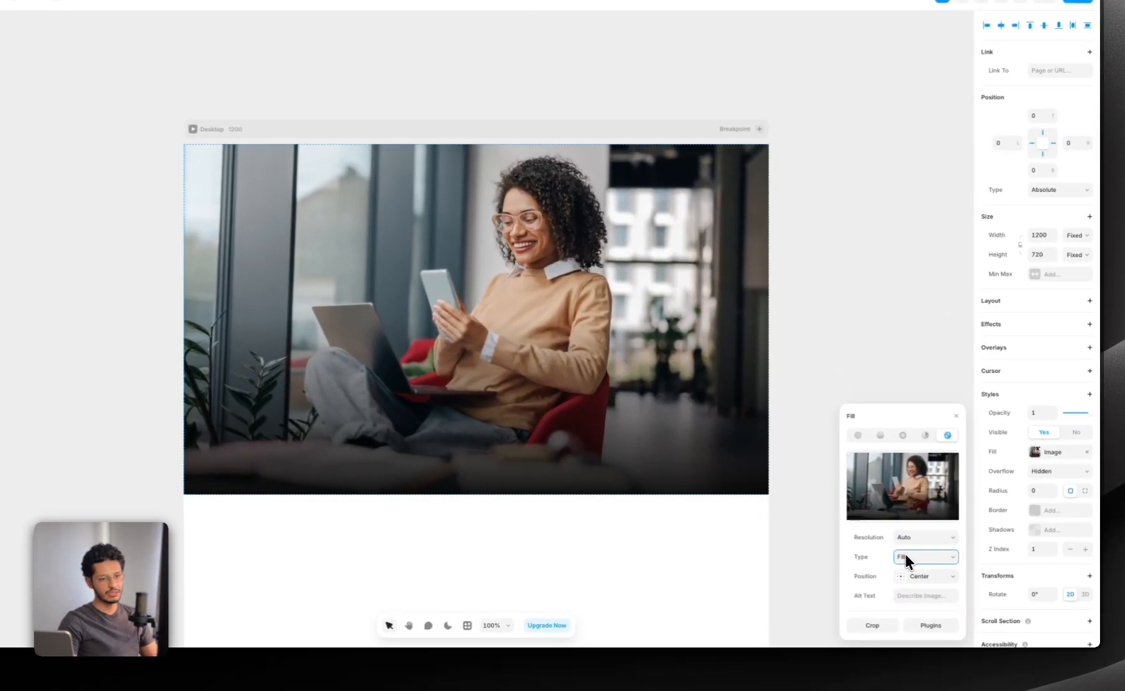
{"action": "left_click", "coordinate": [905, 557]}
{"action": "left_click", "coordinate": [911, 563]}
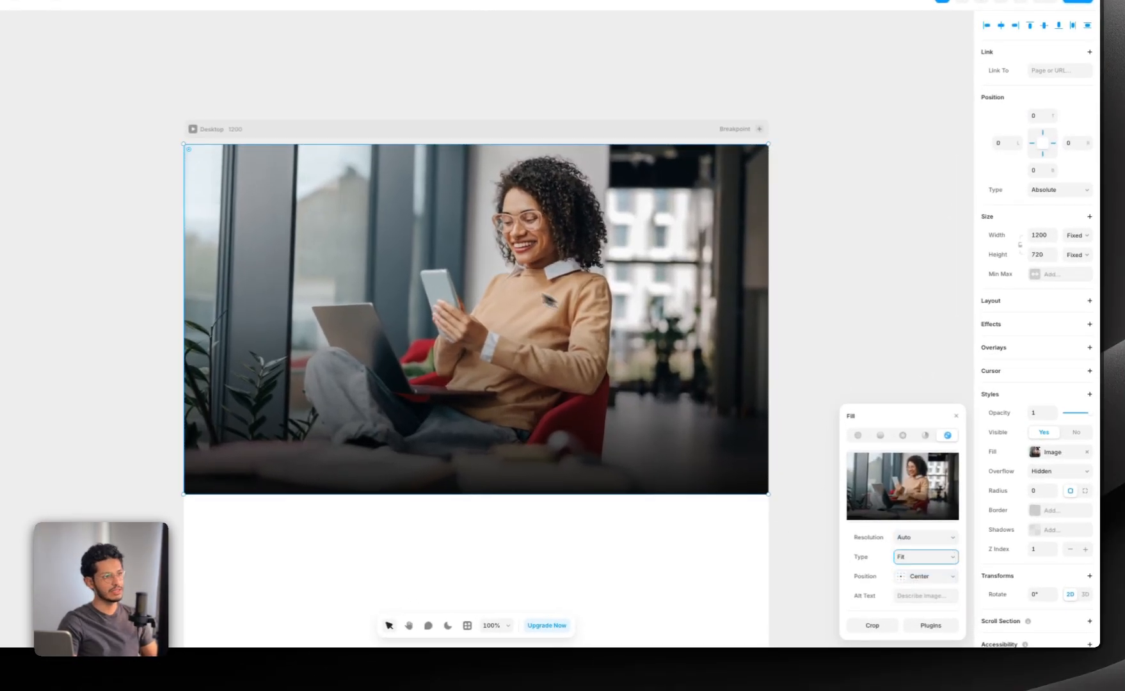
{"action": "left_click", "coordinate": [925, 556]}
{"action": "left_click", "coordinate": [917, 555]}
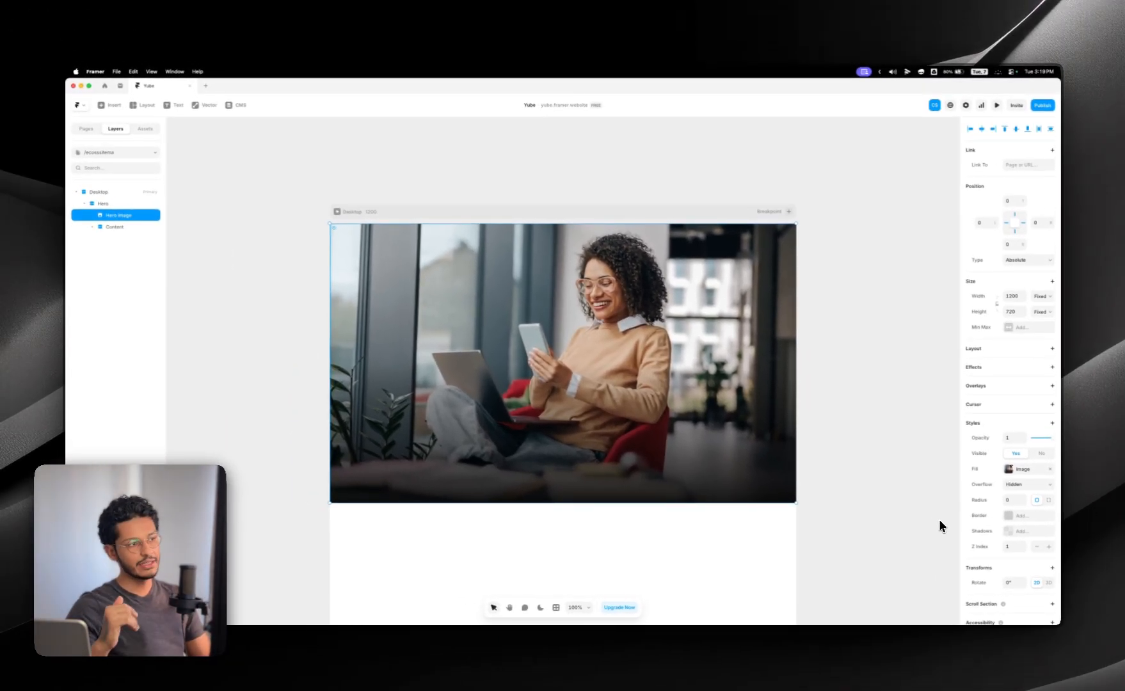
Step: Add a Z Index style to the Content layer and raise it to 2
{"action": "mouse_move", "coordinate": [131, 228]}
{"action": "left_mouse_down"}
{"action": "mouse_move", "coordinate": [115, 211]}
{"action": "mouse_move", "coordinate": [132, 229]}
{"action": "left_mouse_up"}
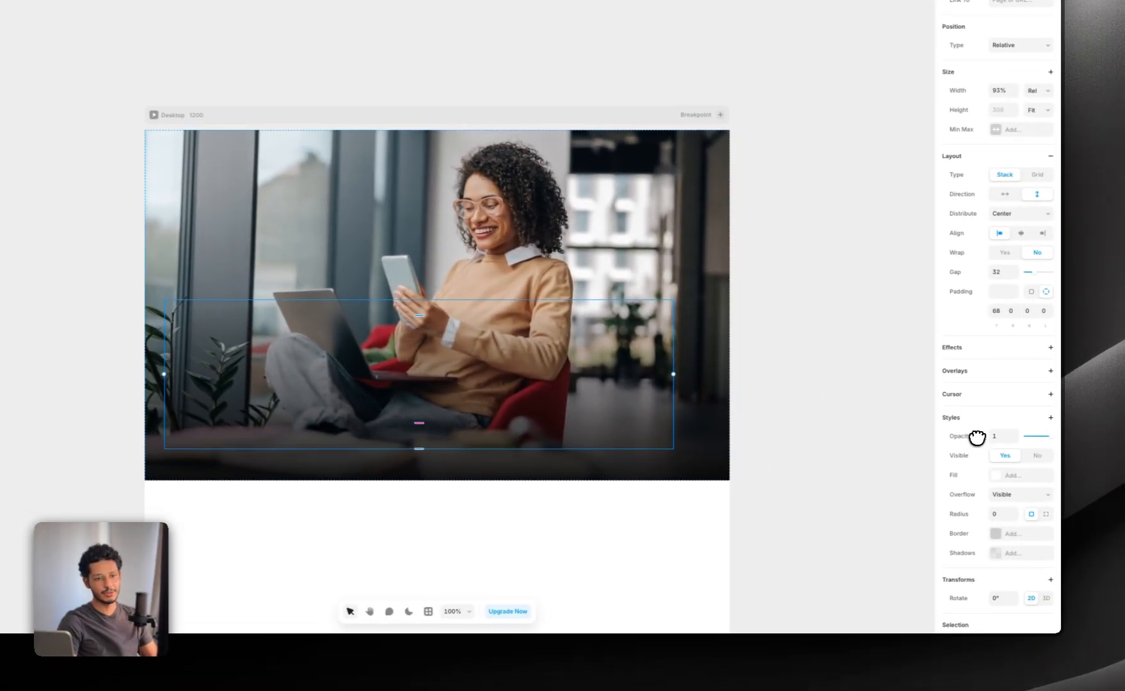
{"action": "left_click", "coordinate": [986, 397]}
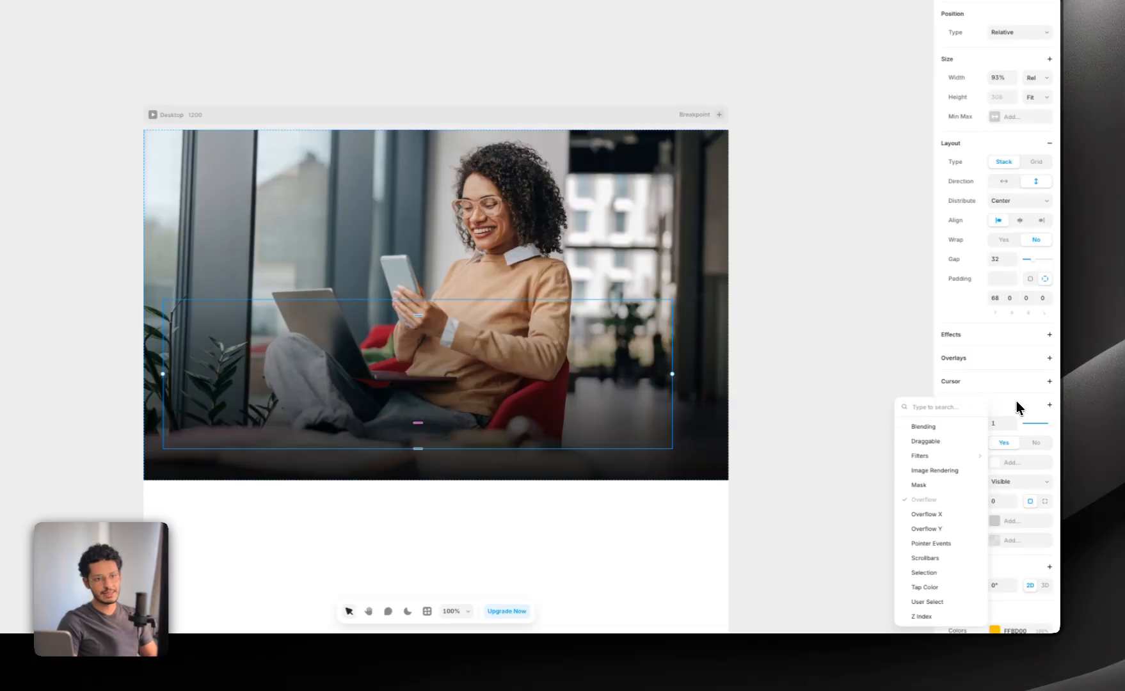
{"action": "left_click", "coordinate": [1043, 407]}
{"action": "left_click", "coordinate": [1004, 391]}
{"action": "scroll", "coordinate": [1017, 447], "scroll_direction": "down", "scroll_amount": 1}
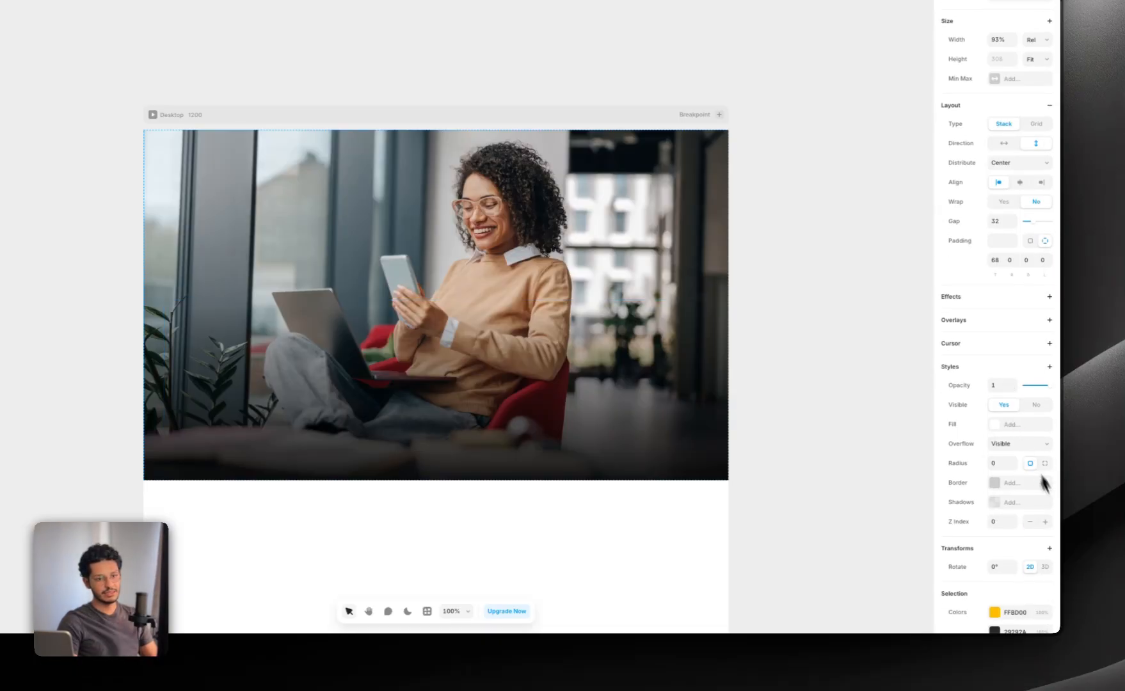
{"action": "left_click", "coordinate": [1044, 522]}
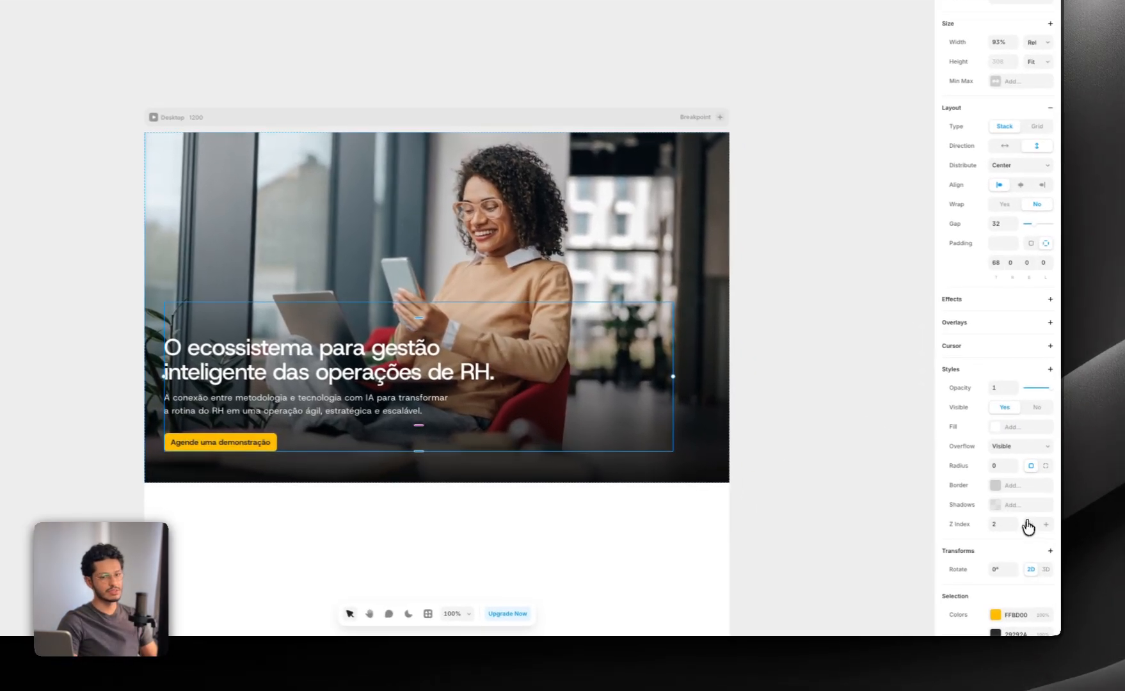
Step: Test a lower Z Index on Content, place the Hero image below it in the layer order, and restore Z Index 2
{"action": "left_click", "coordinate": [1030, 521]}
{"action": "left_click_drag", "start_coordinate": [141, 220], "coordinate": [146, 201]}
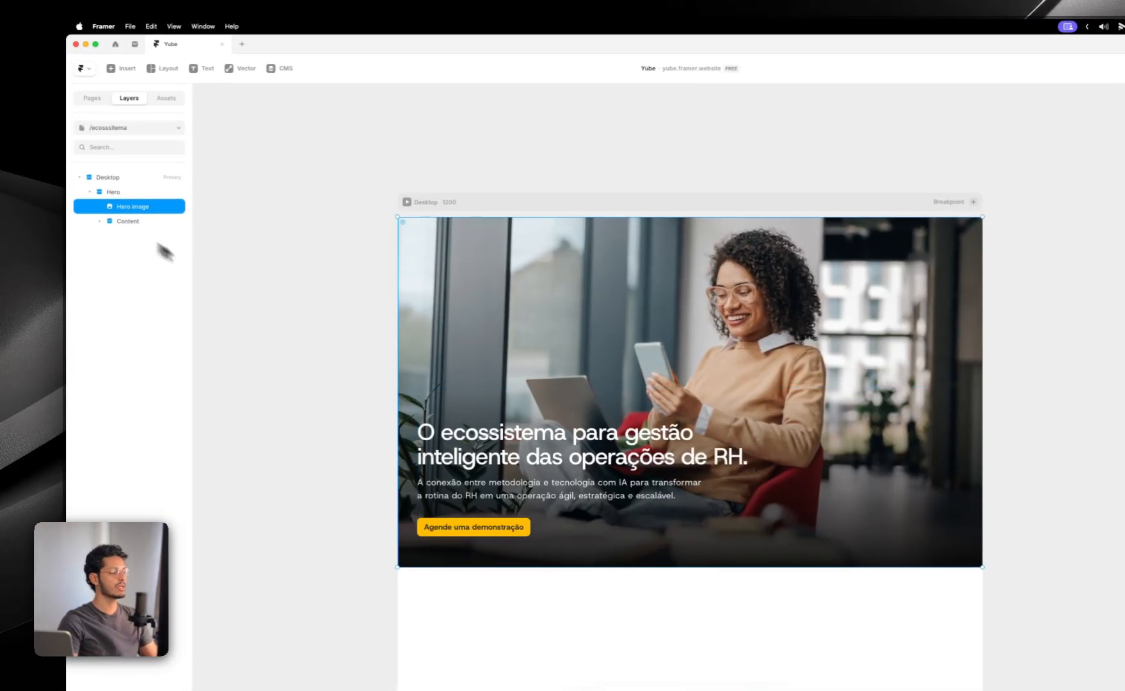
{"action": "key", "text": "super+z"}
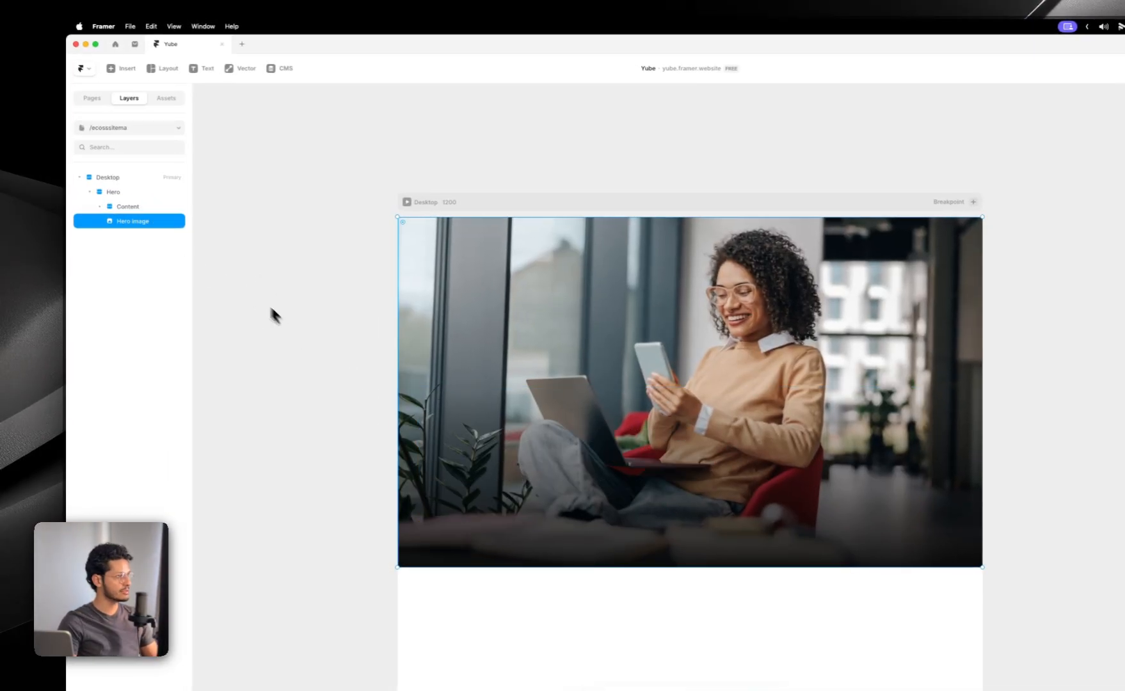
{"action": "left_click", "coordinate": [139, 208]}
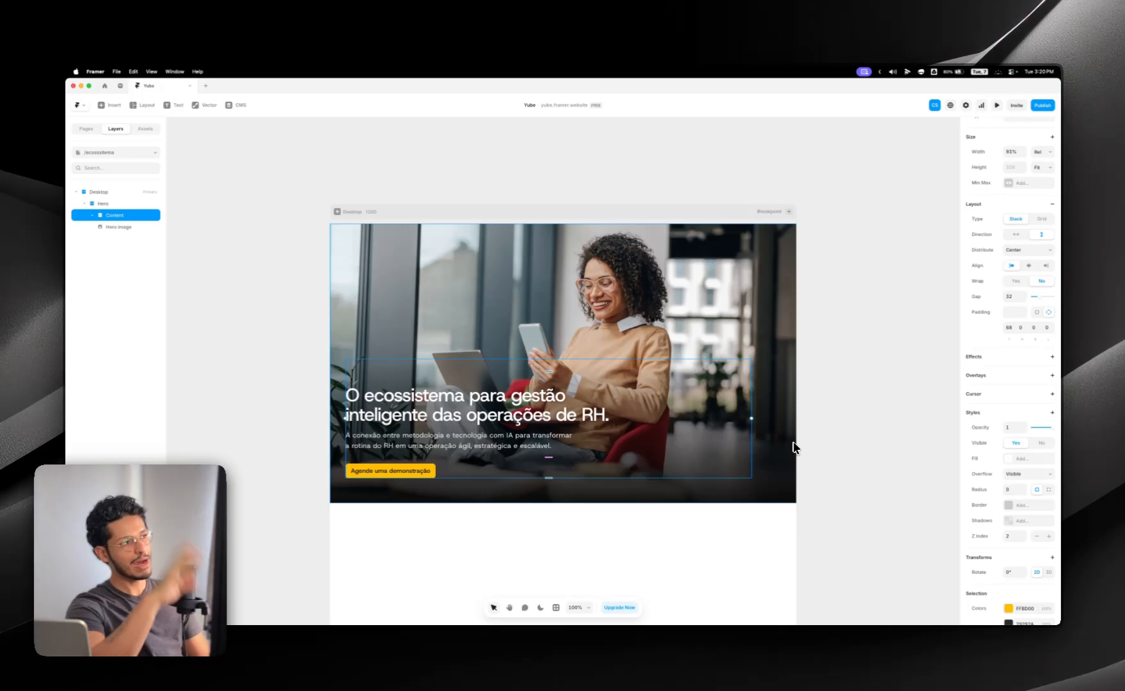
Step: Try moving the Hero image above Content in the layer order and undo the move
{"action": "scroll", "coordinate": [793, 447], "scroll_direction": "right", "scroll_amount": 1}
{"action": "scroll", "coordinate": [791, 446], "scroll_direction": "left", "scroll_amount": 2}
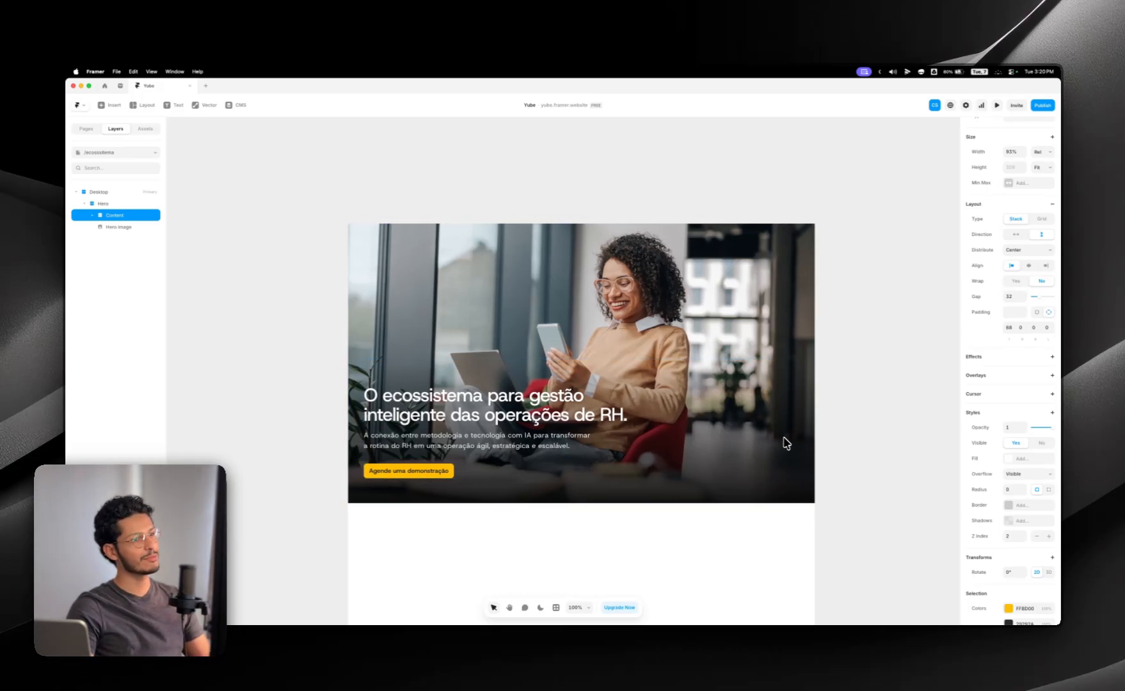
{"action": "left_click_drag", "start_coordinate": [129, 227], "coordinate": [126, 209]}
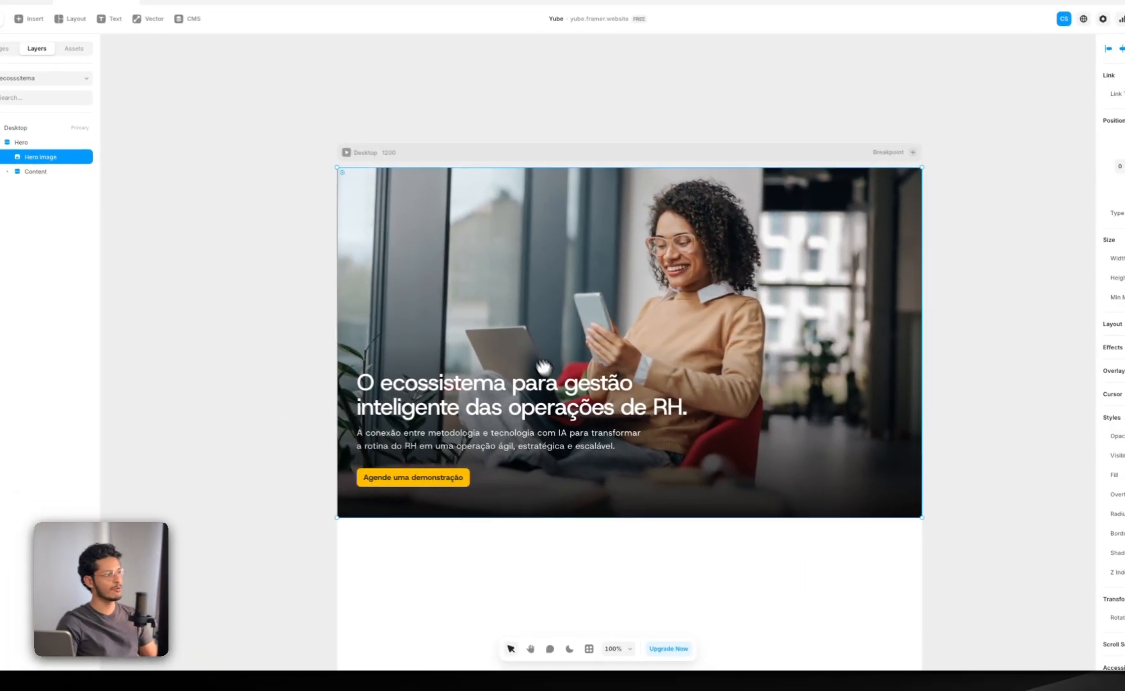
{"action": "key", "text": "ctrl+z"}
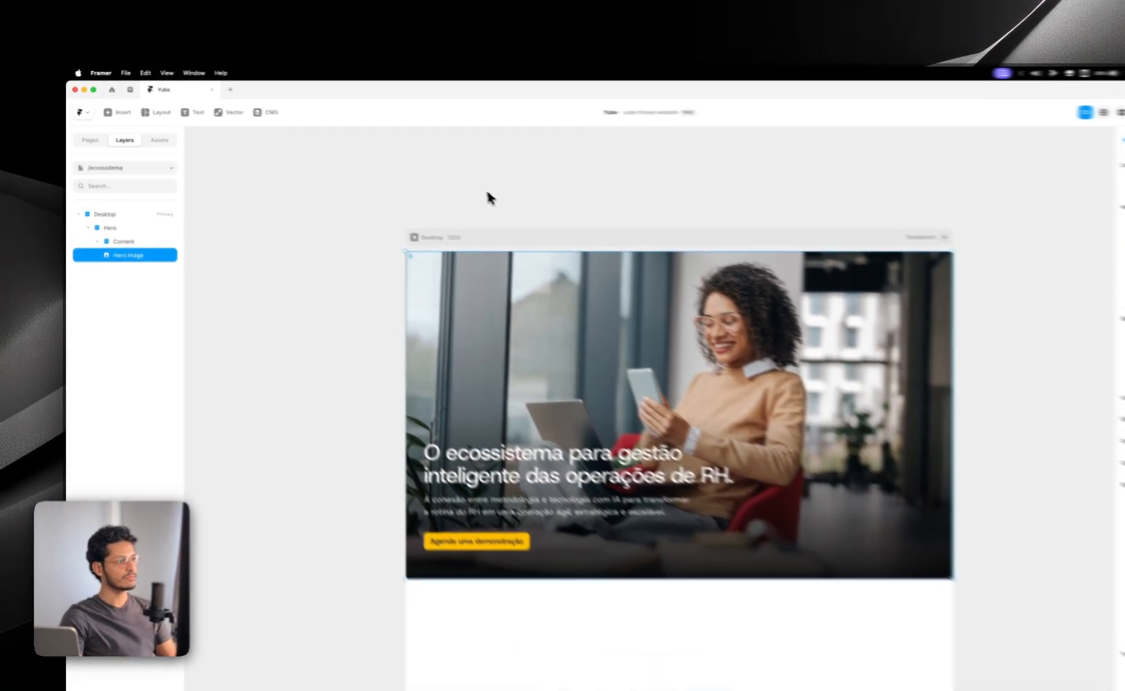
Step: Select the Hero section and remove its Max Width constraint
{"action": "left_click", "coordinate": [433, 179]}
{"action": "scroll", "coordinate": [459, 188], "scroll_direction": "right", "scroll_amount": 1}
{"action": "left_click", "coordinate": [128, 250]}
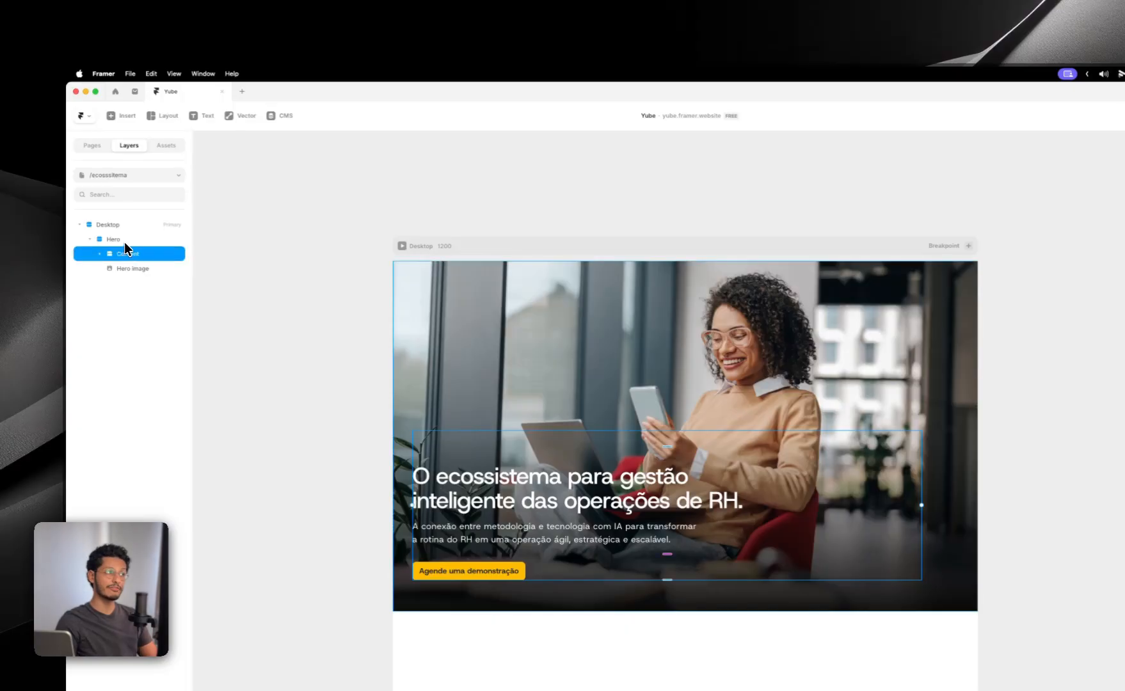
{"action": "left_click", "coordinate": [124, 240]}
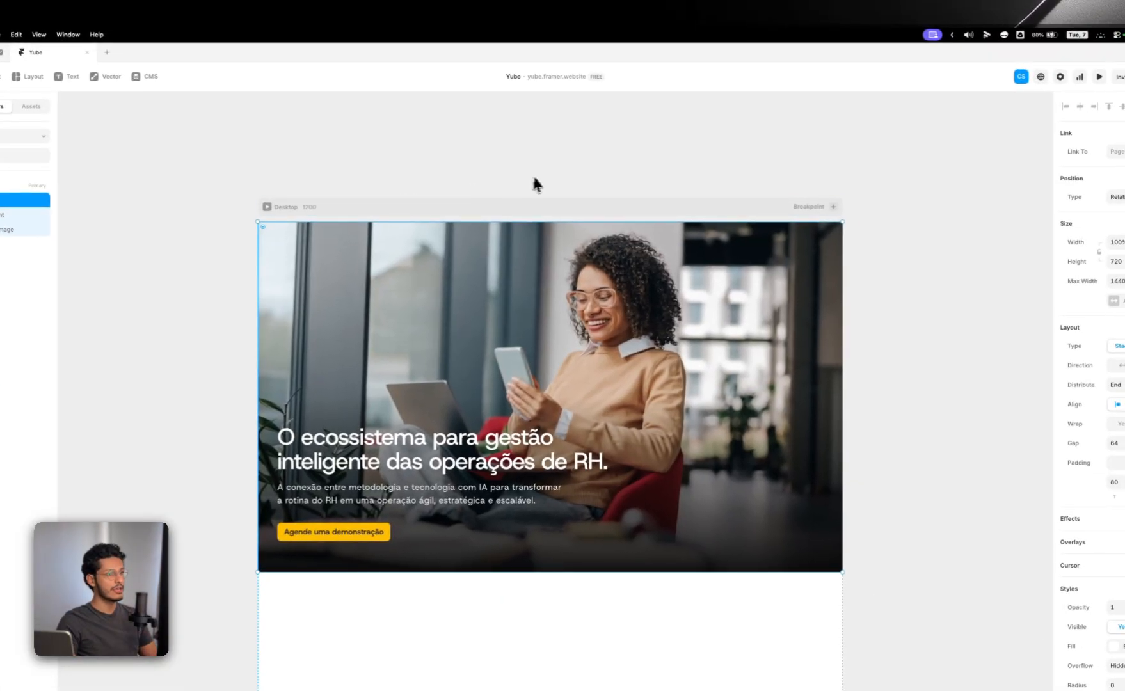
{"action": "left_click_drag", "start_coordinate": [580, 171], "coordinate": [557, 154]}
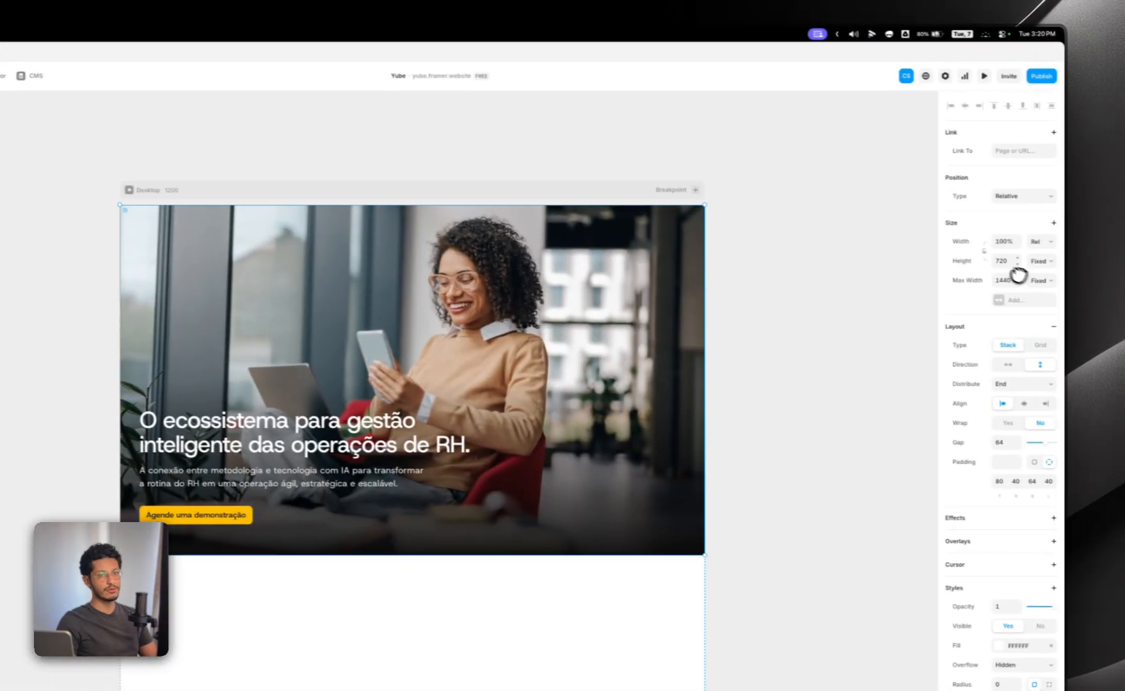
{"action": "right_click", "coordinate": [1068, 307]}
{"action": "left_click", "coordinate": [981, 292]}
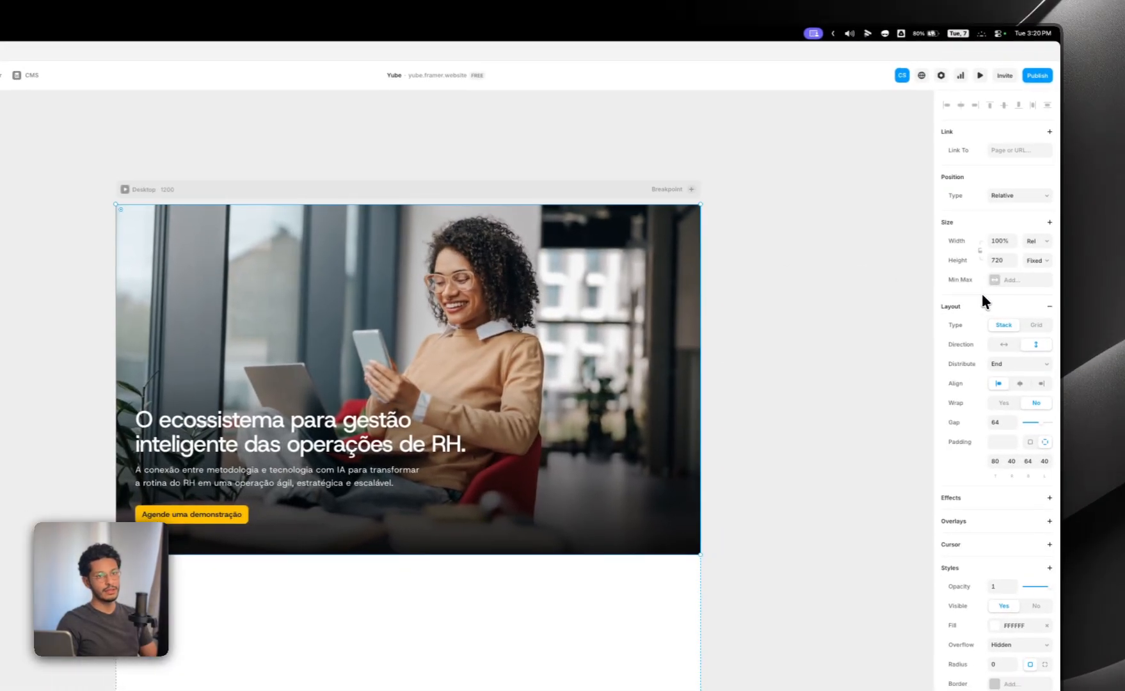
Step: Add a Min Height to the Hero section and switch its unit to Viewport at 100vh
{"action": "left_click", "coordinate": [989, 280]}
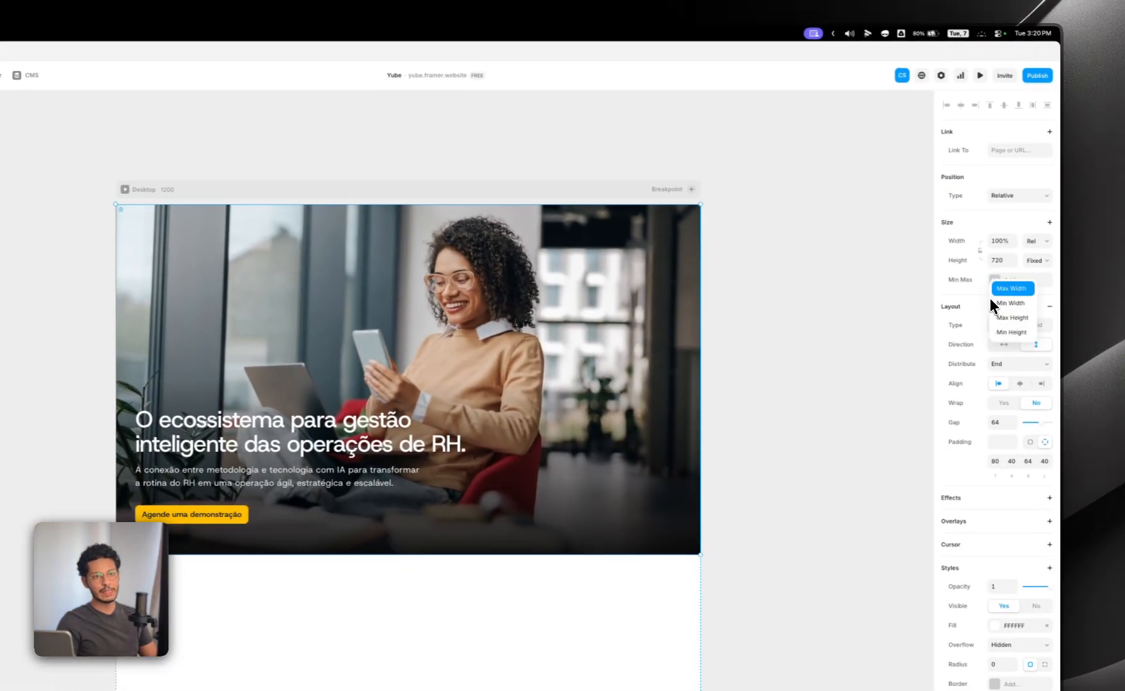
{"action": "left_click", "coordinate": [1003, 334]}
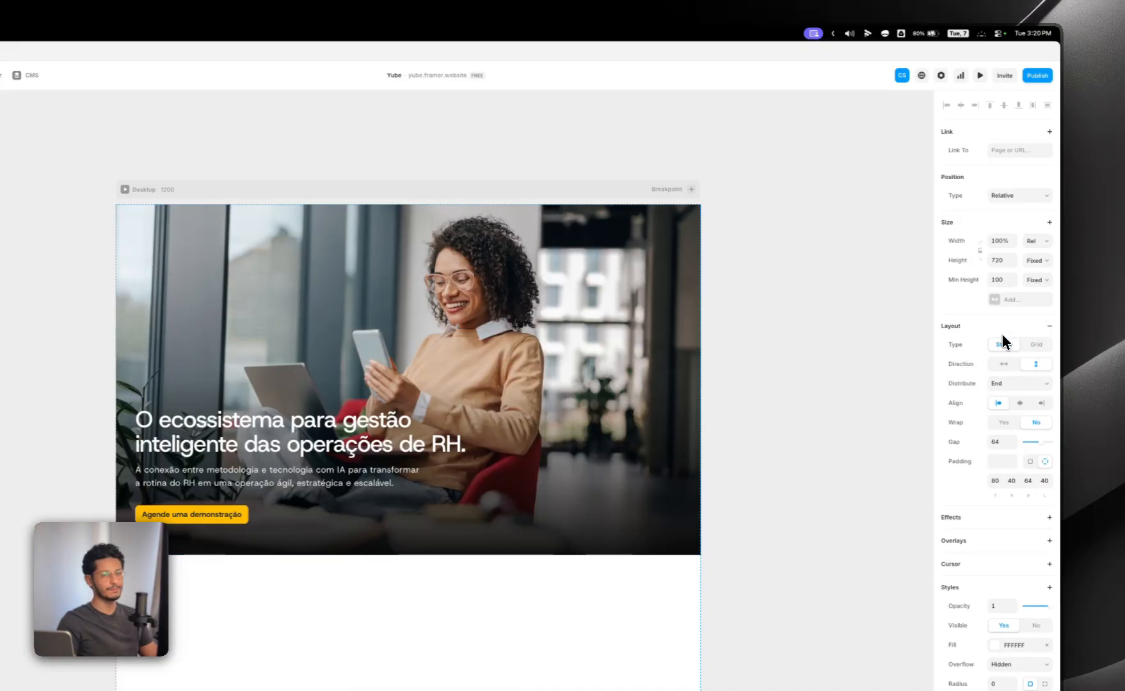
{"action": "left_click", "coordinate": [1033, 281]}
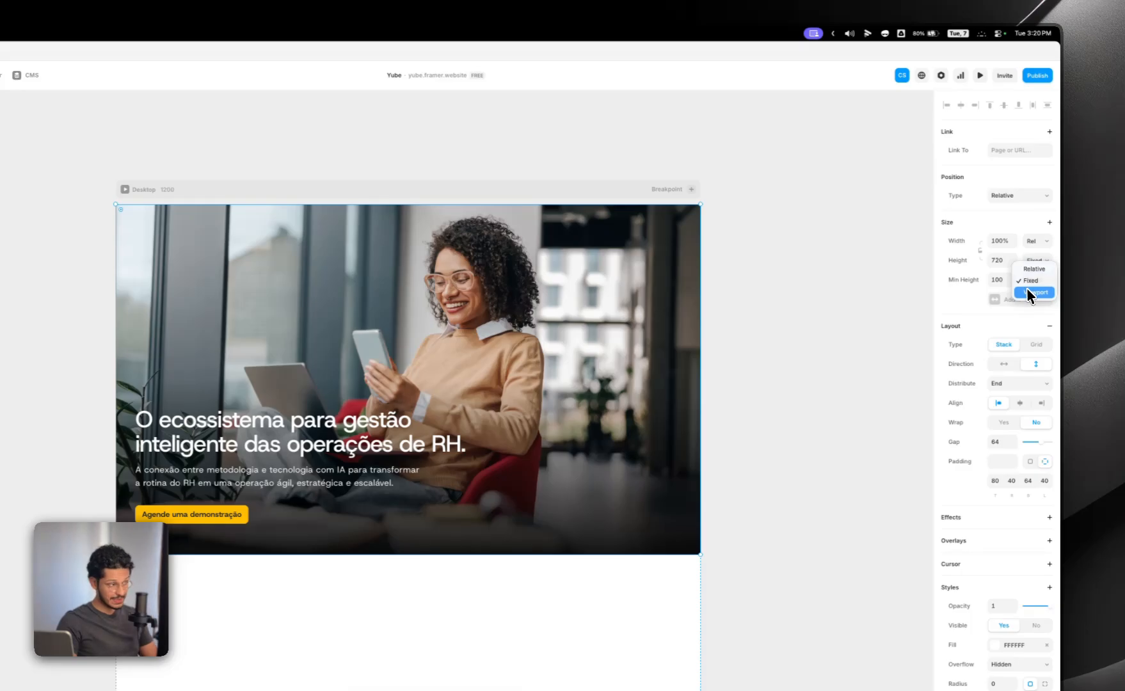
{"action": "left_click", "coordinate": [1026, 293]}
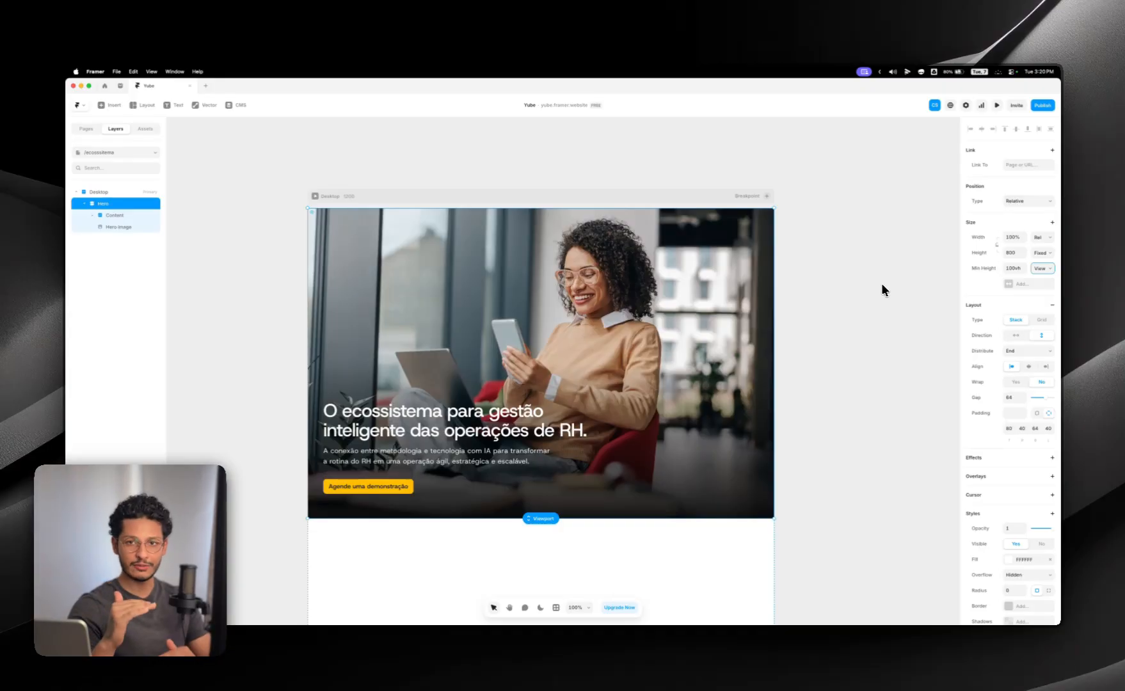
Step: Preview the Desktop page at a width of 1920, resize the preview frame to check the Hero, and return to the canvas
{"action": "left_click", "coordinate": [480, 195]}
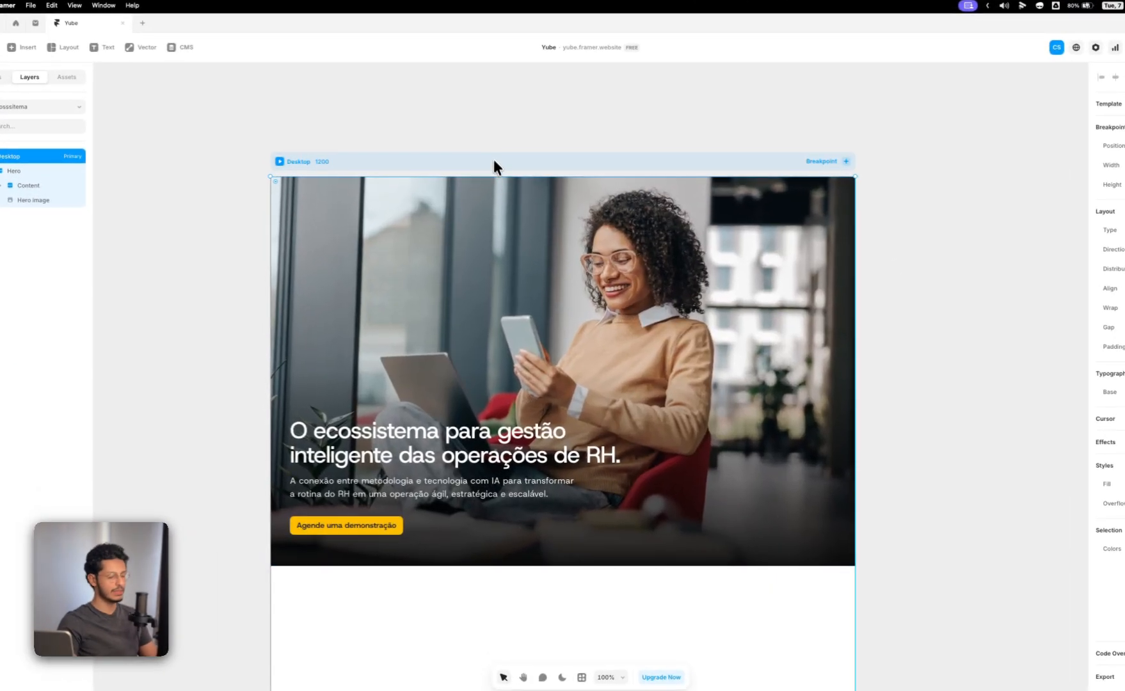
{"action": "key", "text": "super+p"}
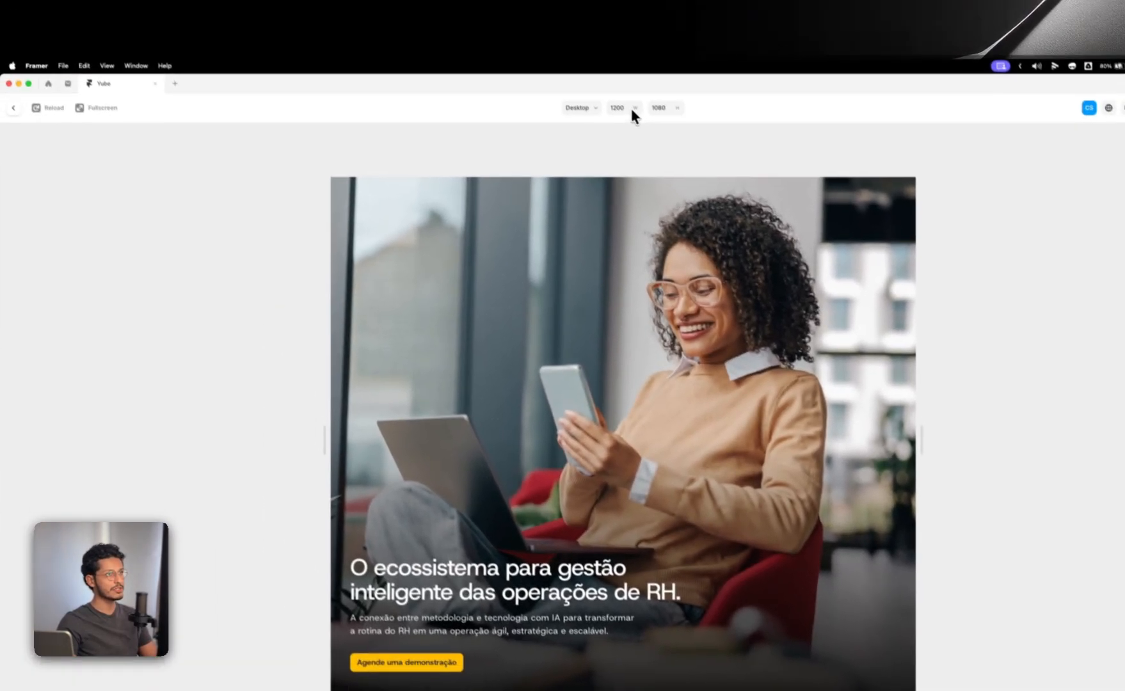
{"action": "left_click", "coordinate": [630, 106]}
{"action": "type", "text": "1920"}
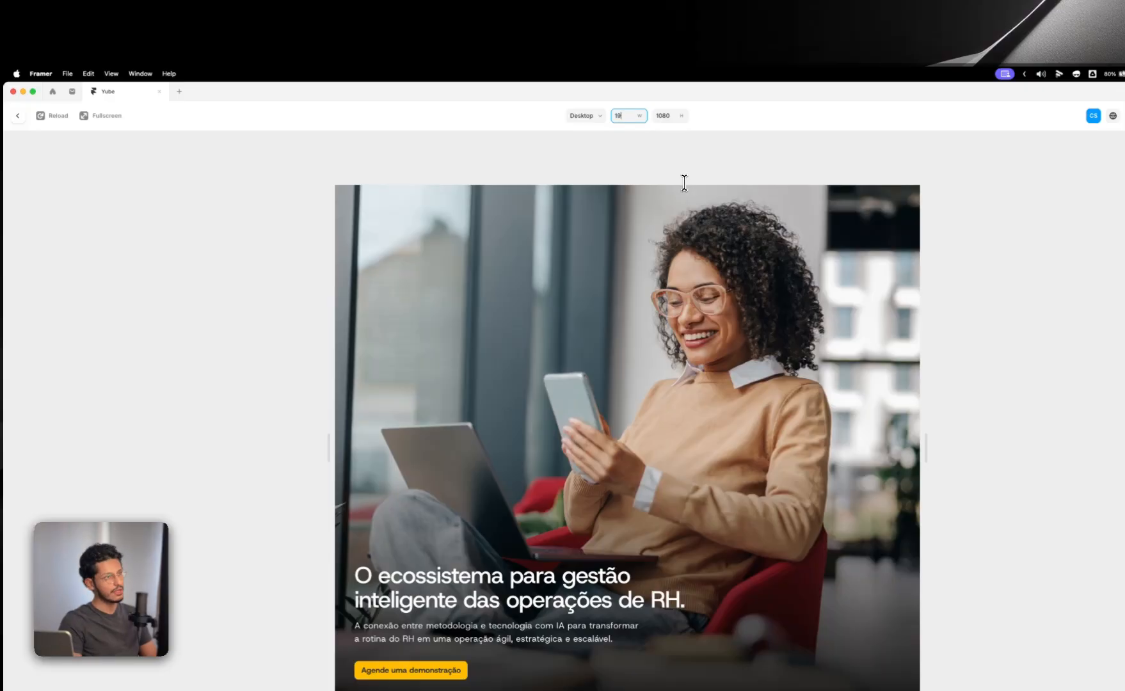
{"action": "key", "text": "Tab"}
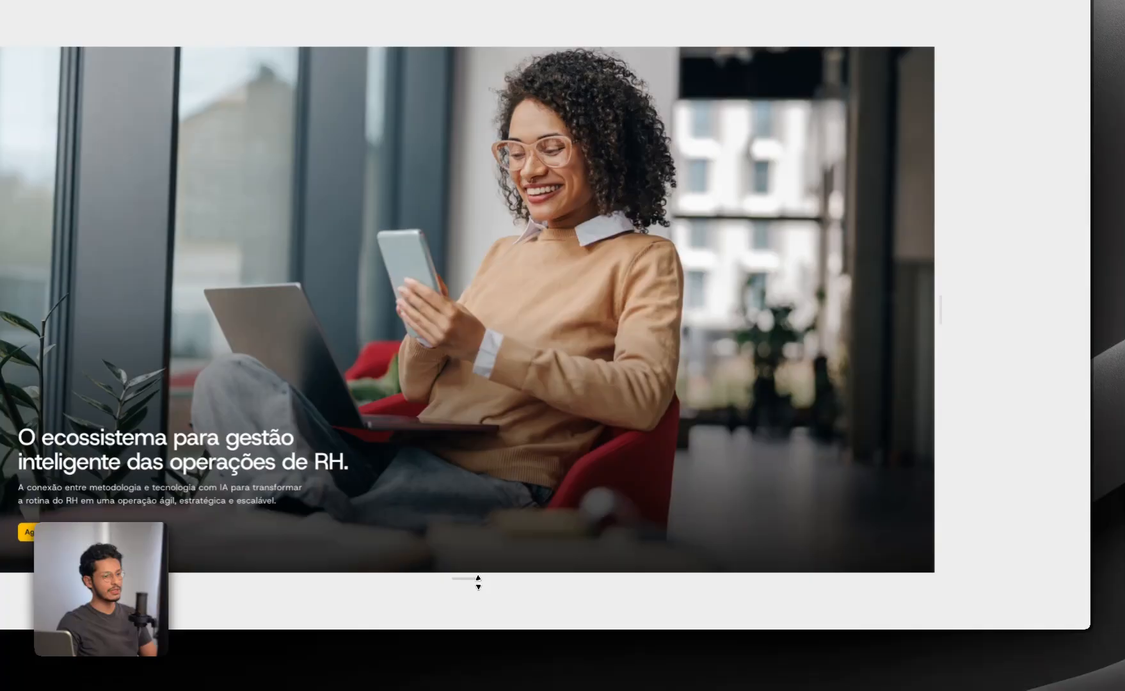
{"action": "left_click_drag", "start_coordinate": [478, 582], "coordinate": [527, 564]}
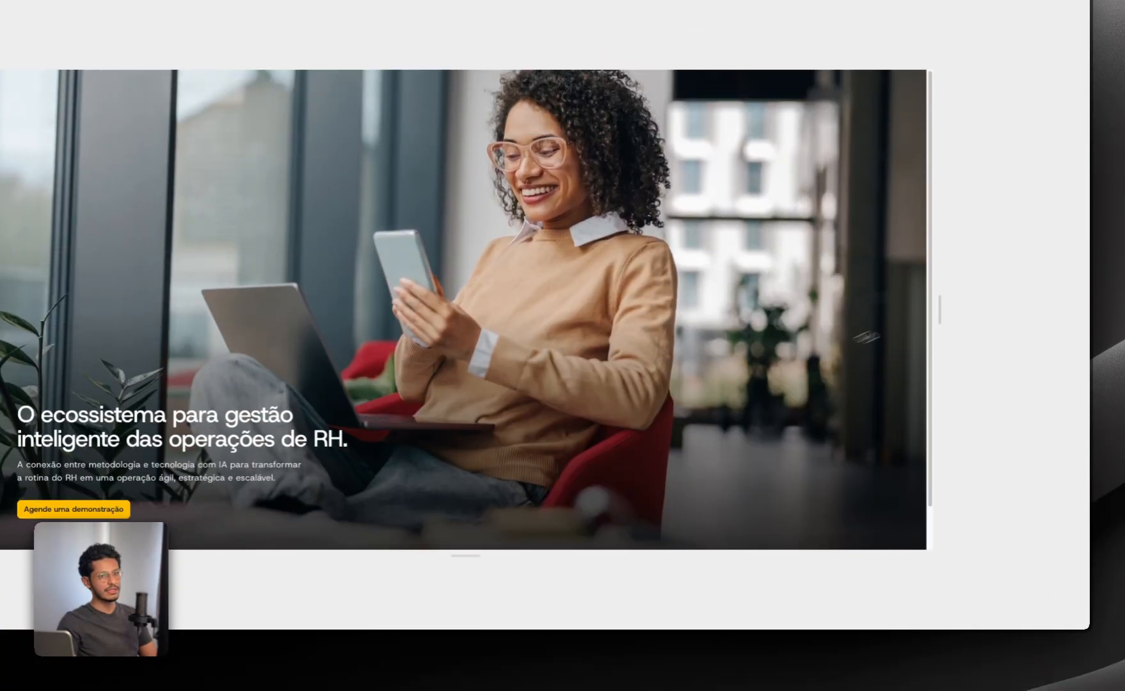
{"action": "left_click_drag", "start_coordinate": [940, 305], "coordinate": [895, 287]}
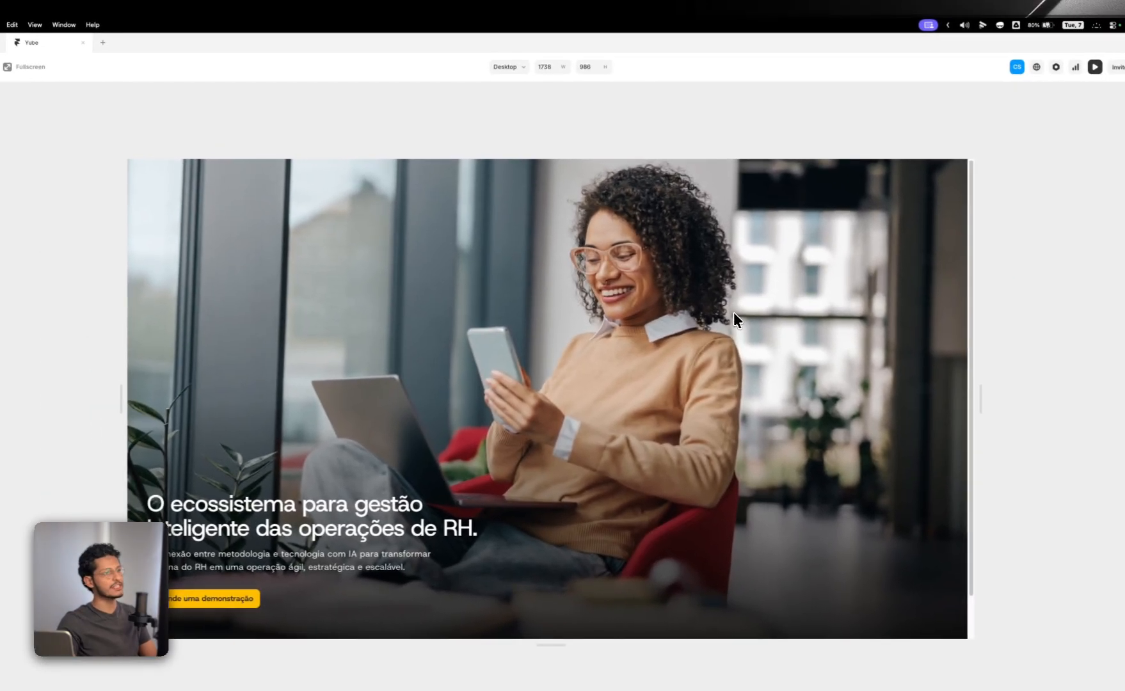
{"action": "key", "text": "Escape"}
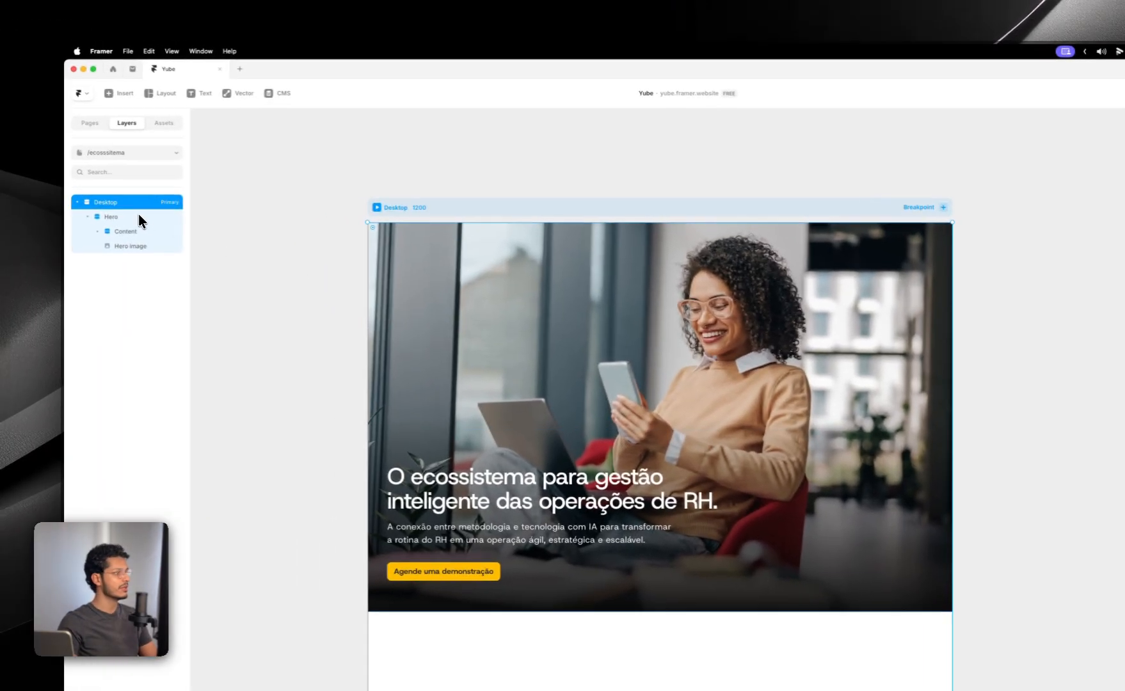
Step: Expand the Content layer inside Hero to examine its heading and button layers
{"action": "left_click", "coordinate": [54, 204]}
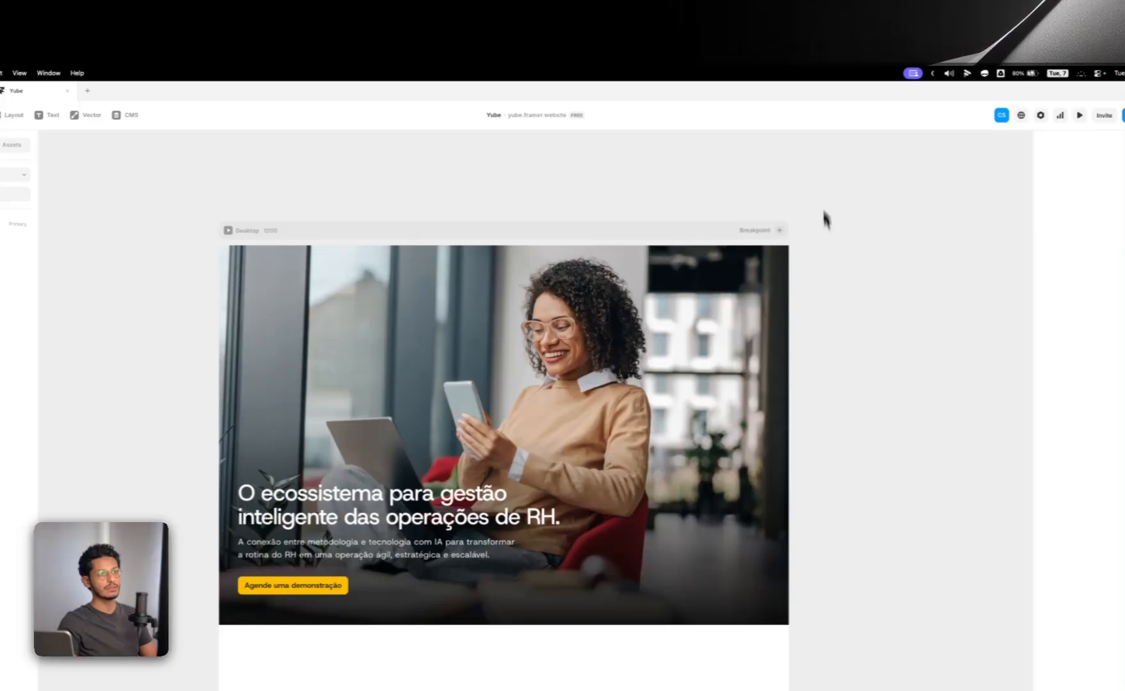
{"action": "left_click_drag", "start_coordinate": [559, 362], "coordinate": [585, 309]}
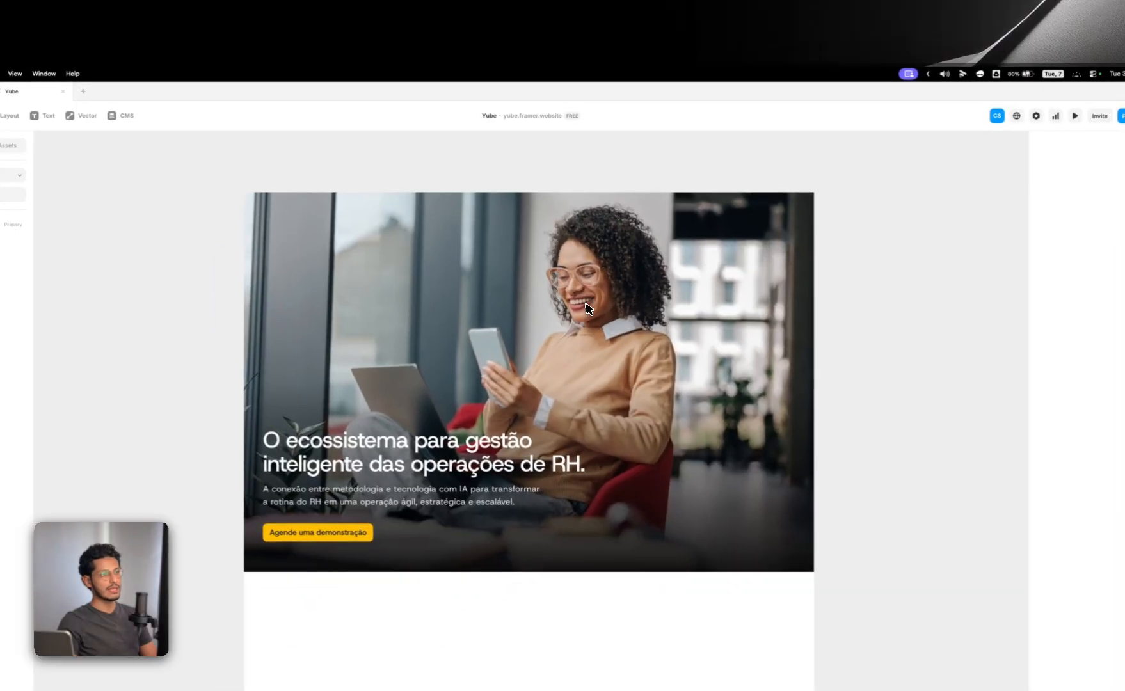
{"action": "left_click", "coordinate": [585, 309]}
{"action": "left_click_drag", "start_coordinate": [648, 277], "coordinate": [597, 291]}
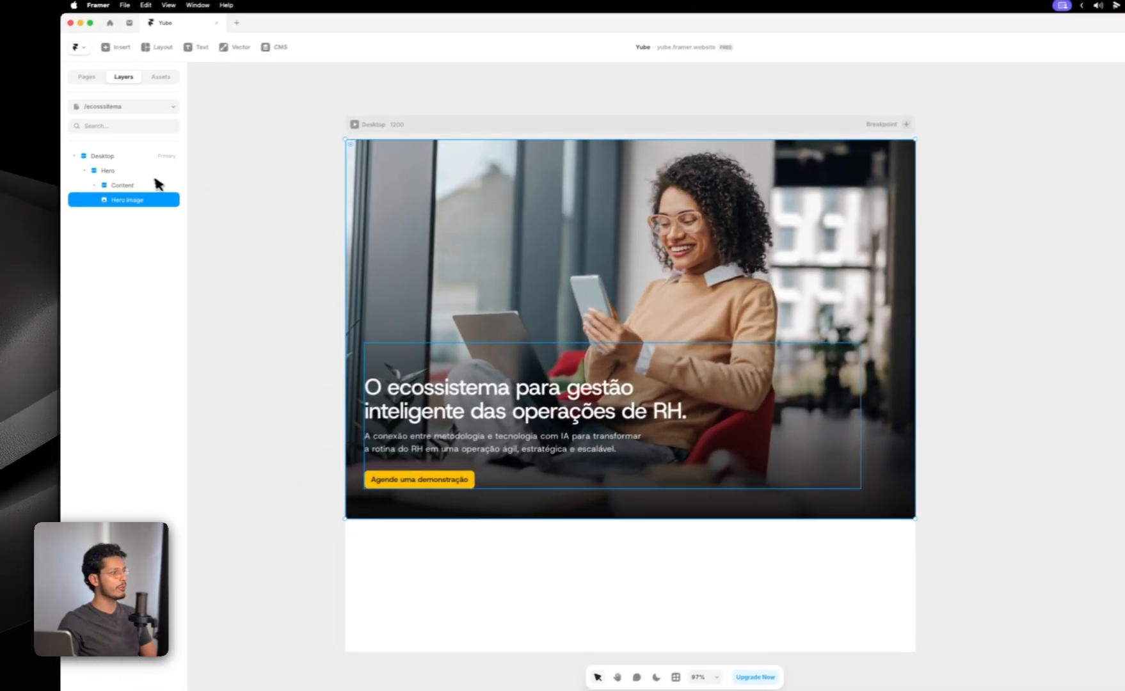
{"action": "left_click", "coordinate": [106, 183]}
{"action": "left_click", "coordinate": [105, 183]}
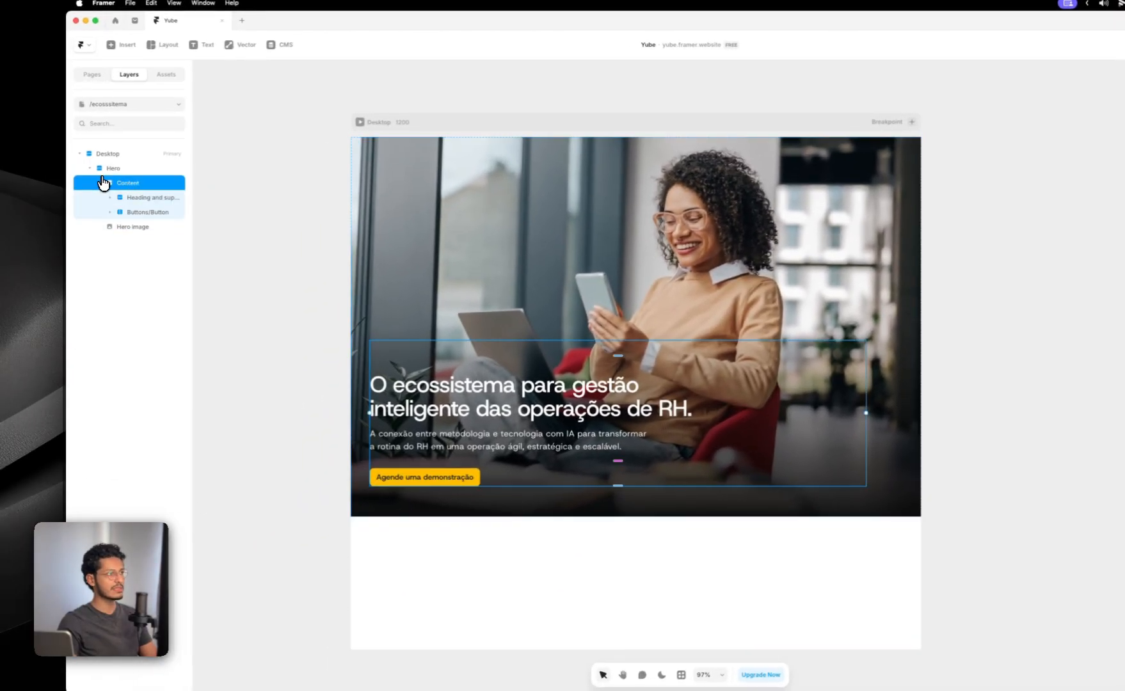
{"action": "left_click", "coordinate": [272, 284]}
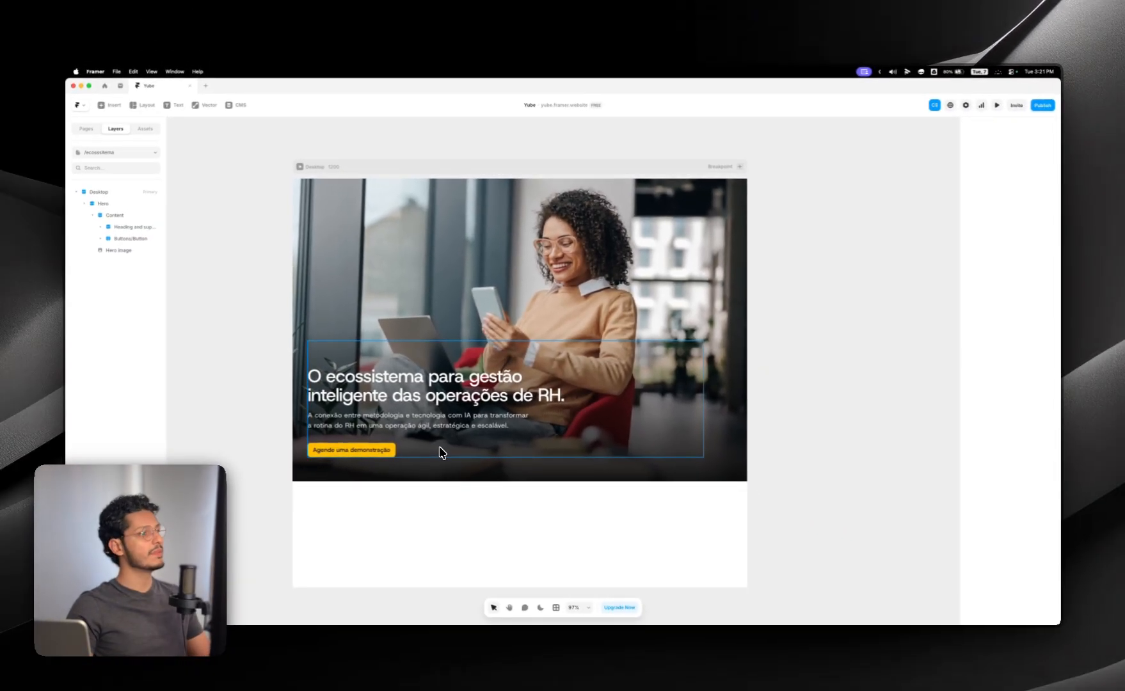
Step: Turn the yellow "Agende uma demonstração" button frame into a component, keeping the suggested name Buttons/Button
{"action": "double_click", "coordinate": [389, 451]}
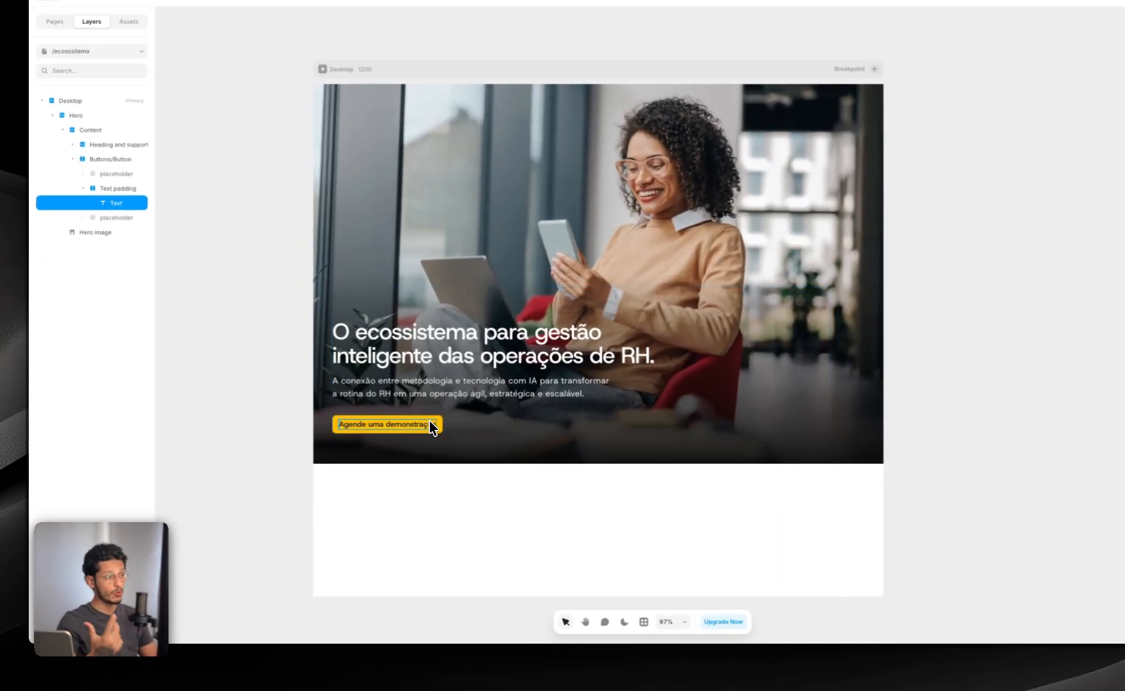
{"action": "scroll", "coordinate": [430, 422], "scroll_direction": "up", "scroll_amount": 3}
{"action": "left_click", "coordinate": [431, 417]}
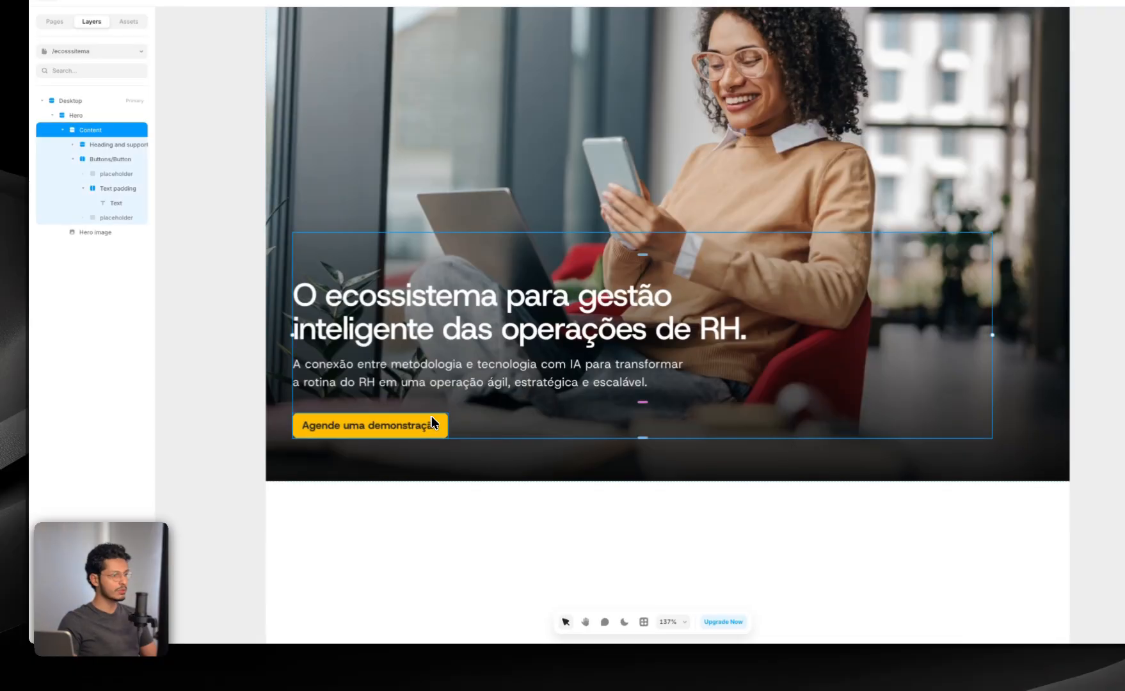
{"action": "left_click", "coordinate": [431, 418]}
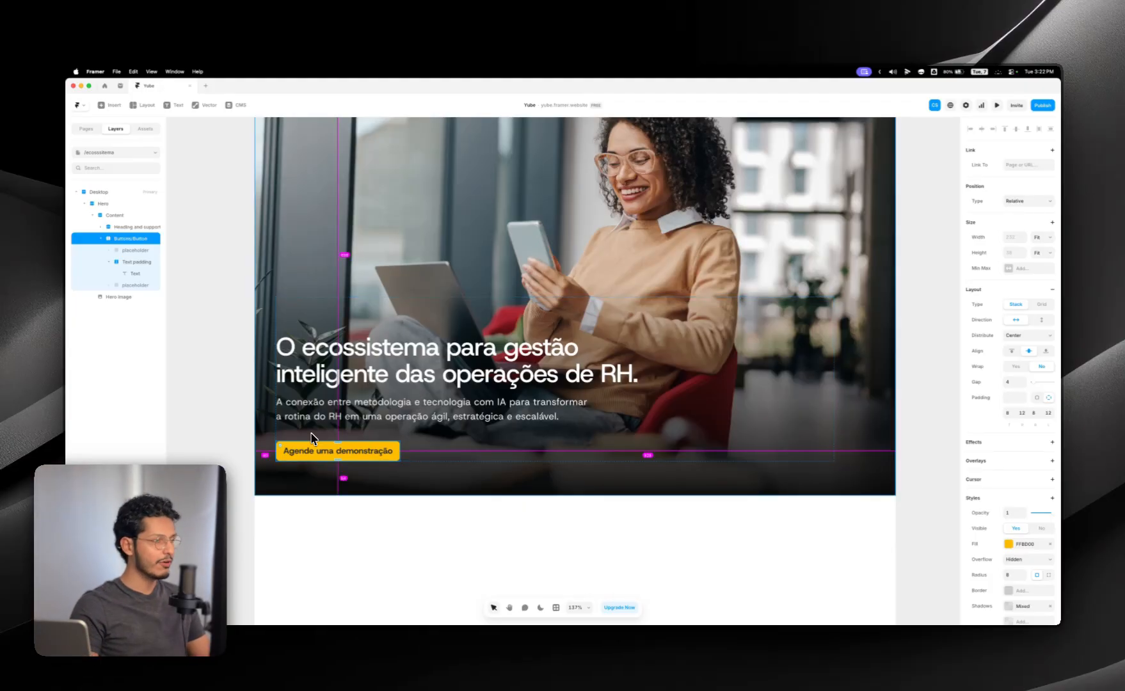
{"action": "key", "text": "super+alt+k"}
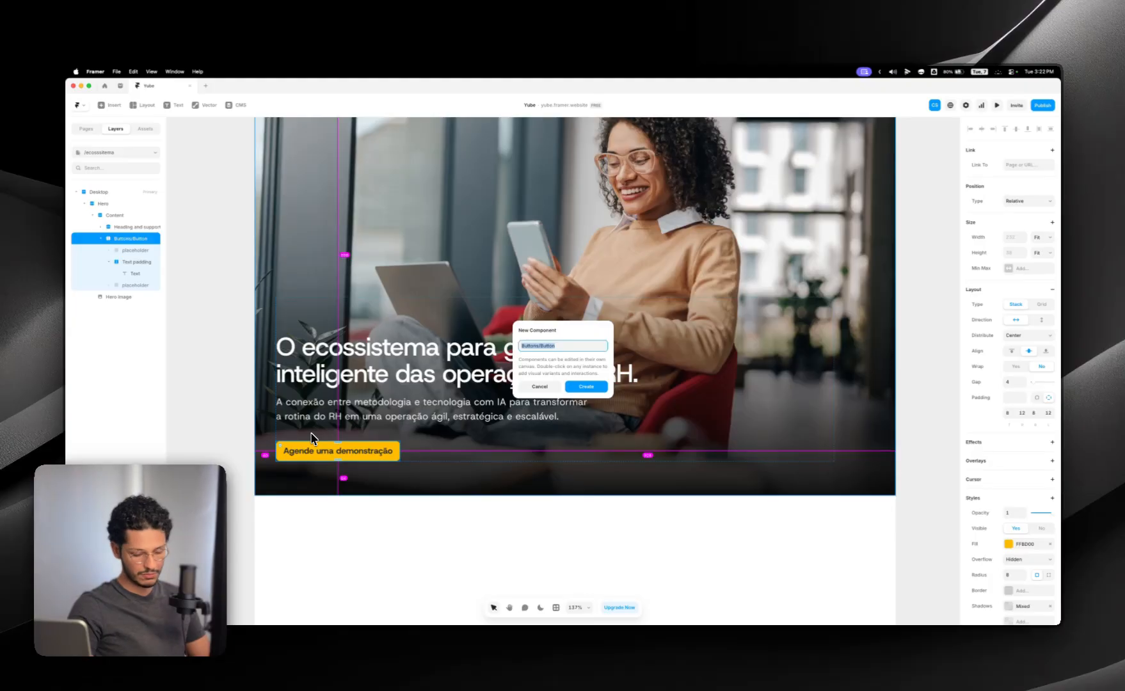
{"action": "key", "text": "Return"}
Step: Add a Hover state to the button's primary variant and darken its fill to D99F00
{"action": "scroll", "coordinate": [595, 379], "scroll_direction": "up", "scroll_amount": 3}
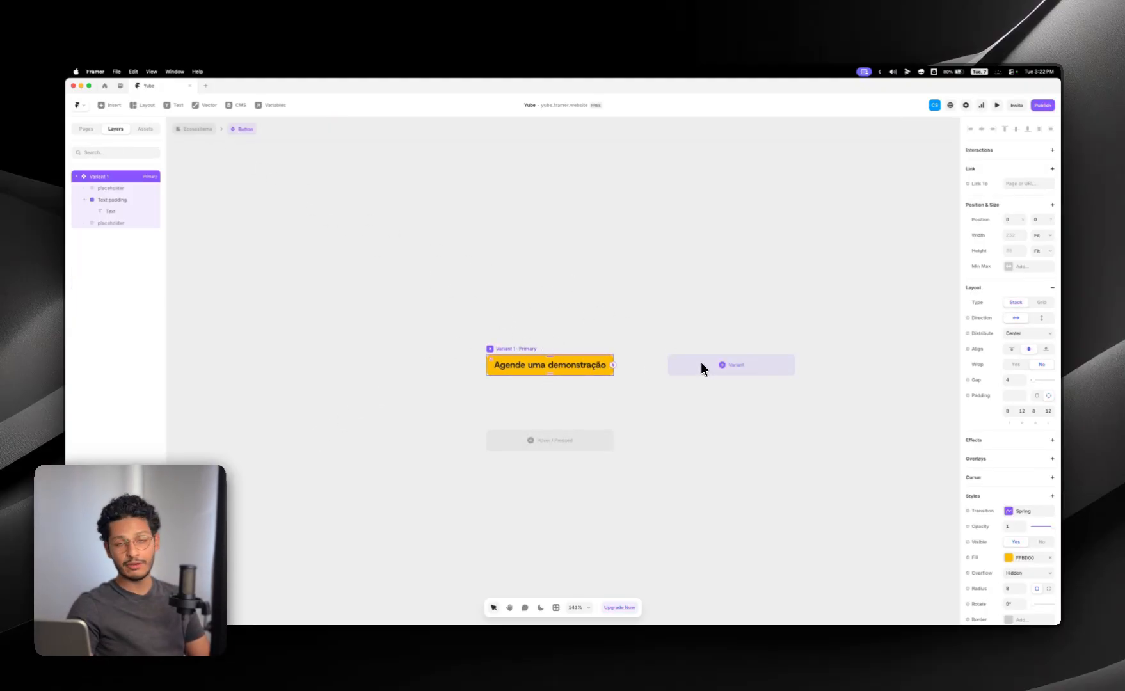
{"action": "left_click", "coordinate": [562, 441]}
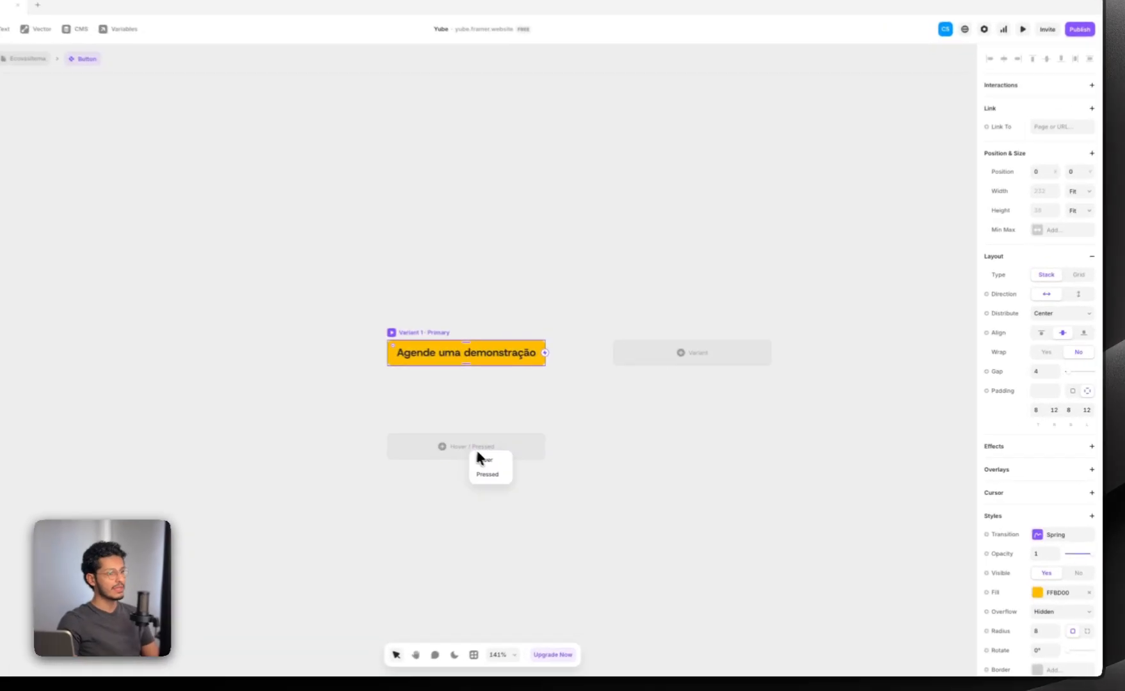
{"action": "left_click", "coordinate": [566, 460]}
{"action": "scroll", "coordinate": [459, 391], "scroll_direction": "up", "scroll_amount": 4}
{"action": "left_click_drag", "start_coordinate": [482, 328], "coordinate": [442, 358]}
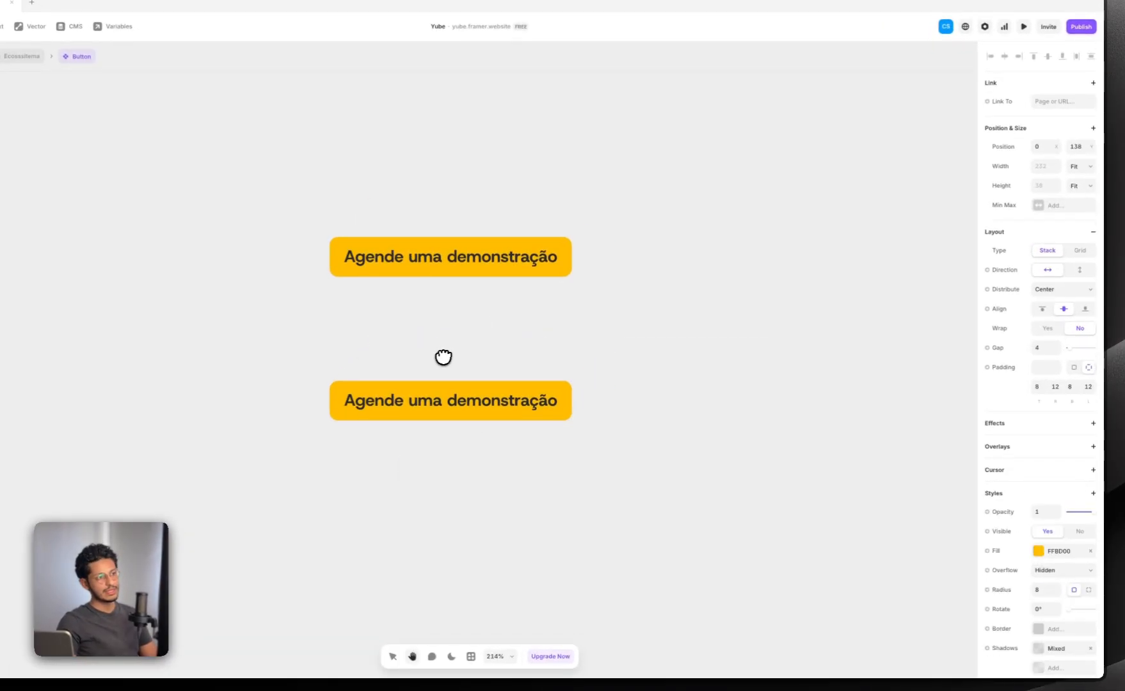
{"action": "left_click", "coordinate": [1014, 526]}
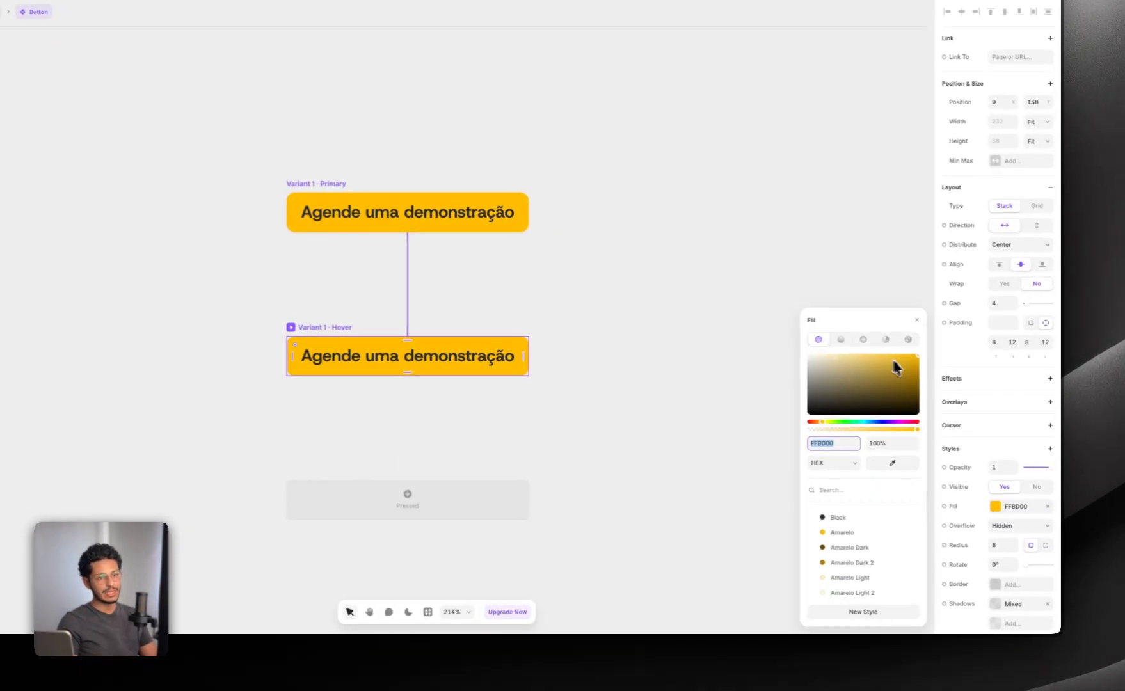
{"action": "left_click_drag", "start_coordinate": [915, 356], "coordinate": [921, 366]}
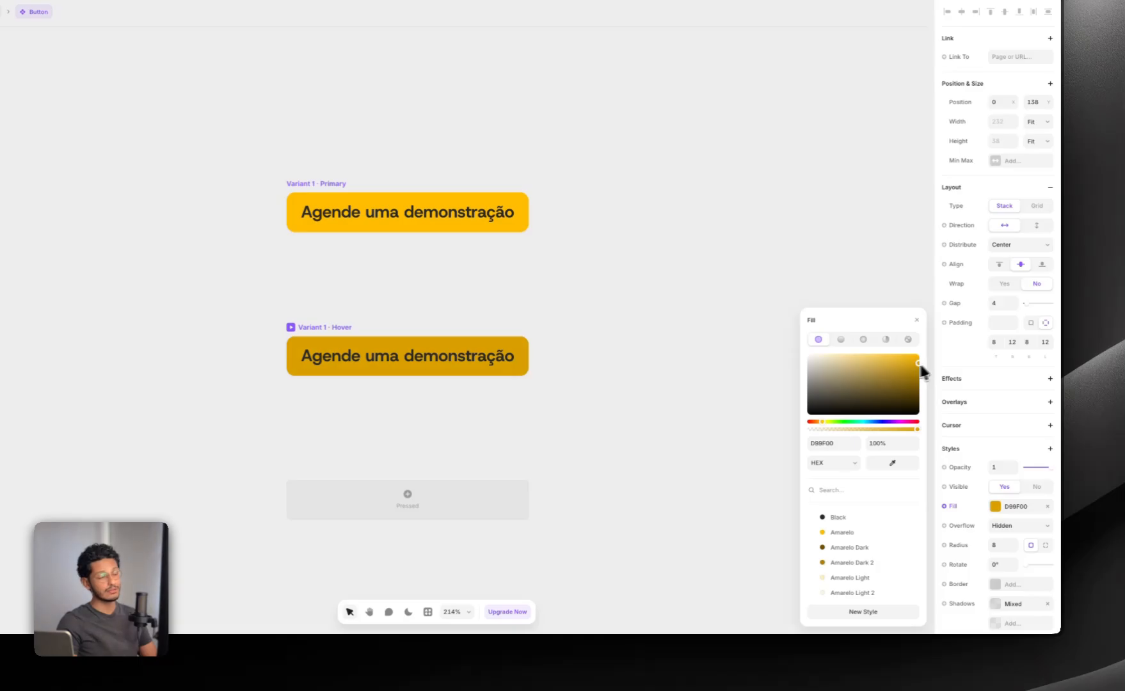
Step: Preview the button's primary variant to check its hover effect, and return to the component canvas
{"action": "left_click", "coordinate": [336, 185]}
{"action": "left_click", "coordinate": [291, 183]}
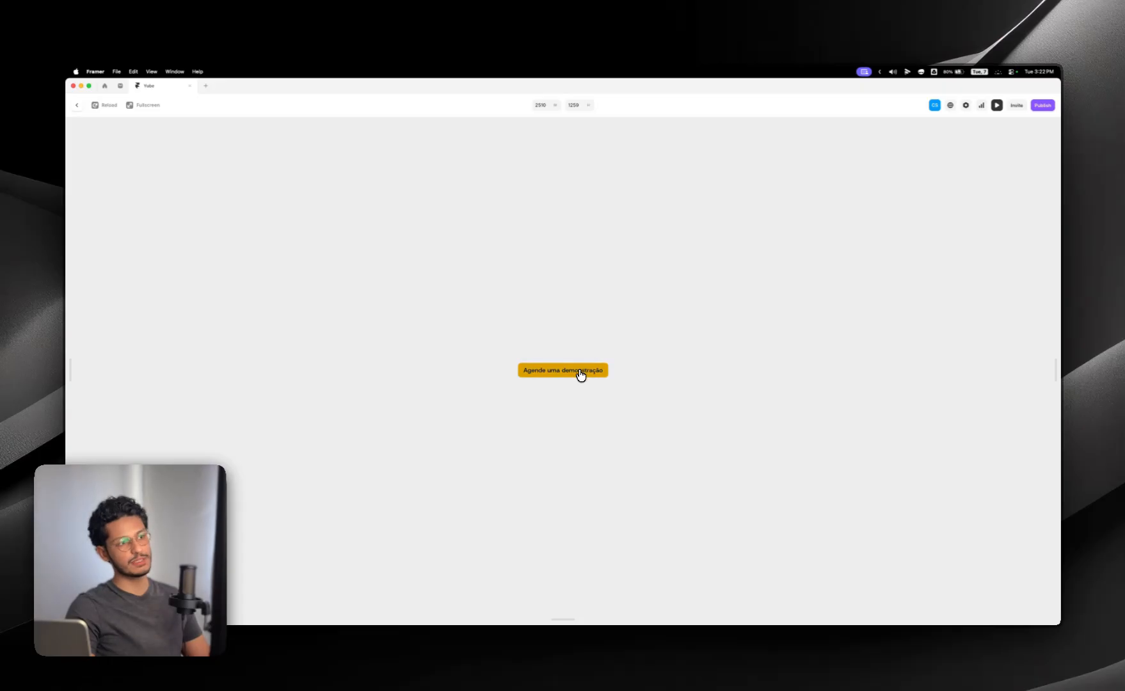
{"action": "key", "text": "Escape"}
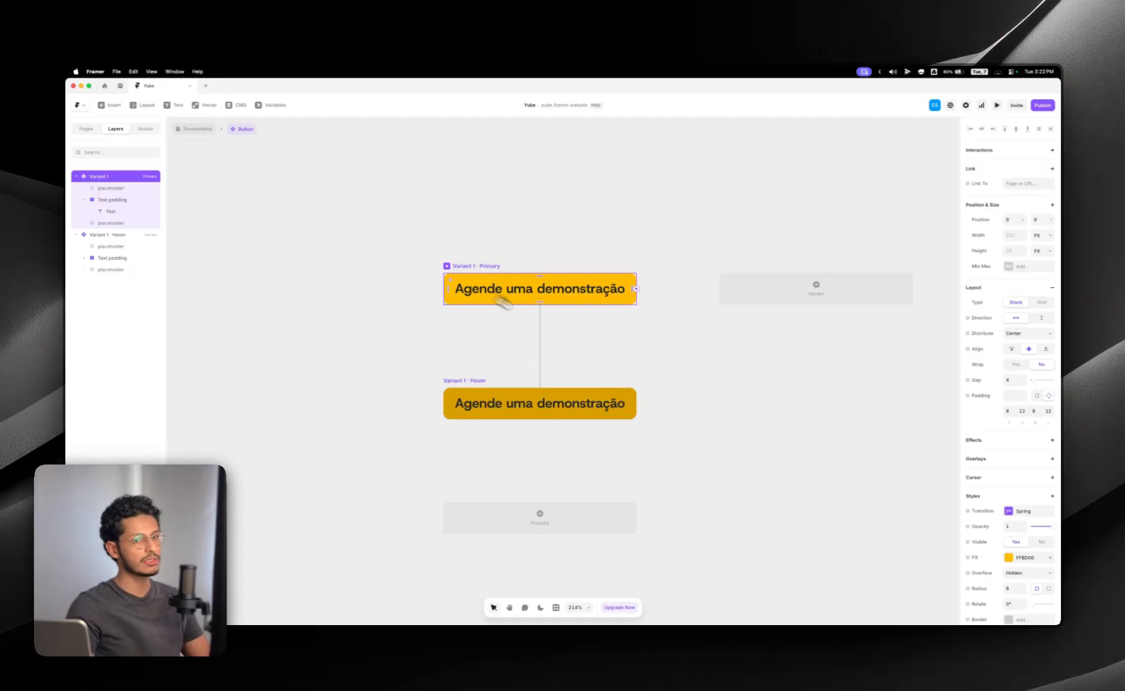
Step: Try the Ease transition on the button's primary variant and switch it back to Spring
{"action": "left_click", "coordinate": [1024, 510]}
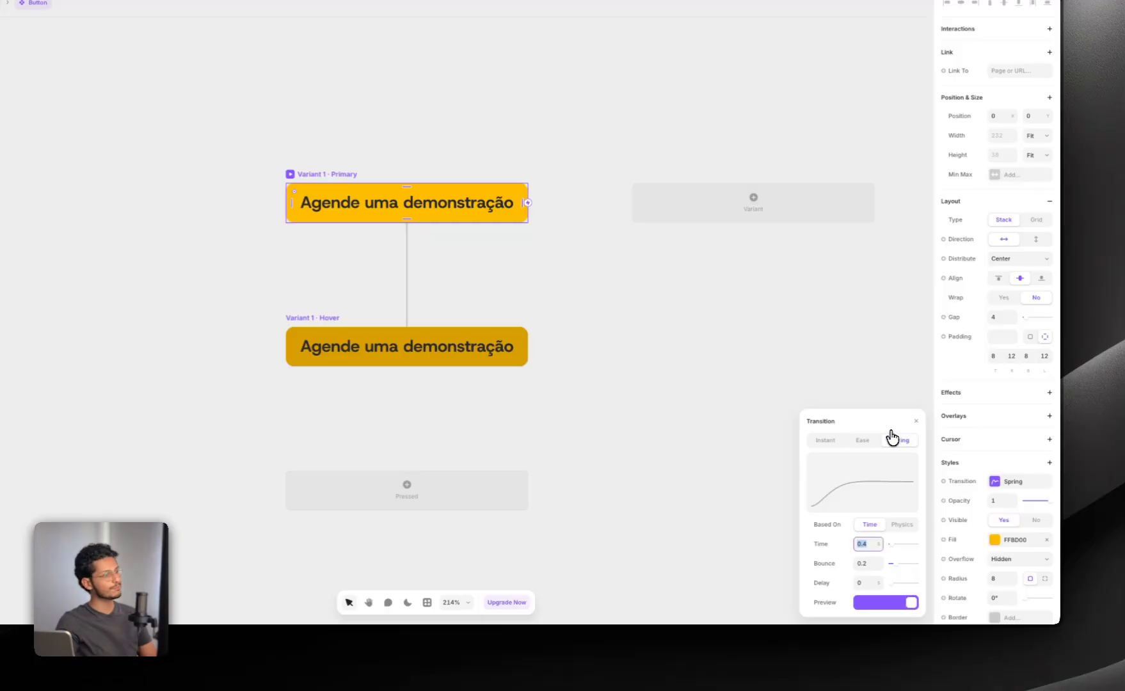
{"action": "left_click", "coordinate": [397, 344]}
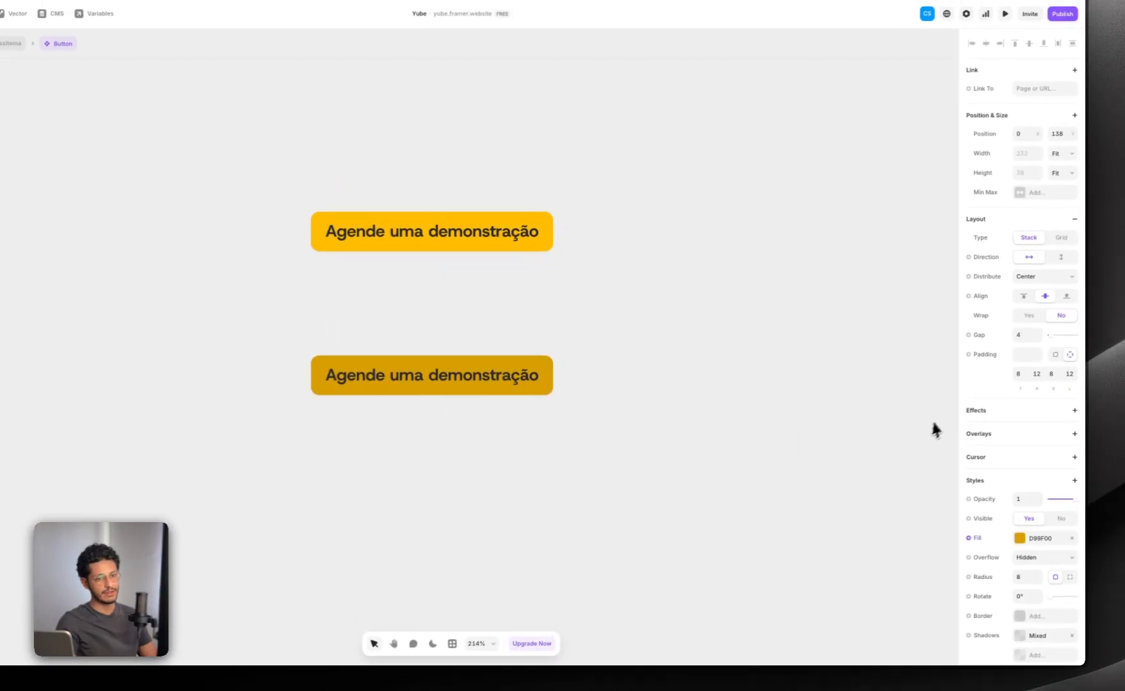
{"action": "left_click", "coordinate": [350, 209]}
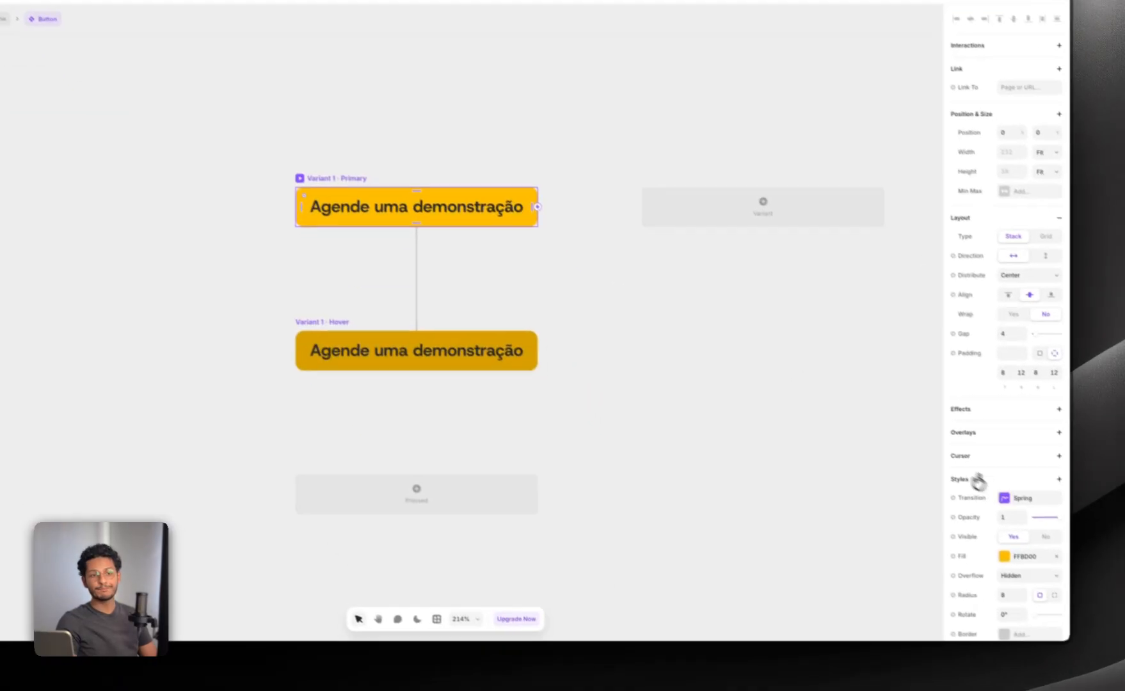
{"action": "left_click", "coordinate": [1088, 574]}
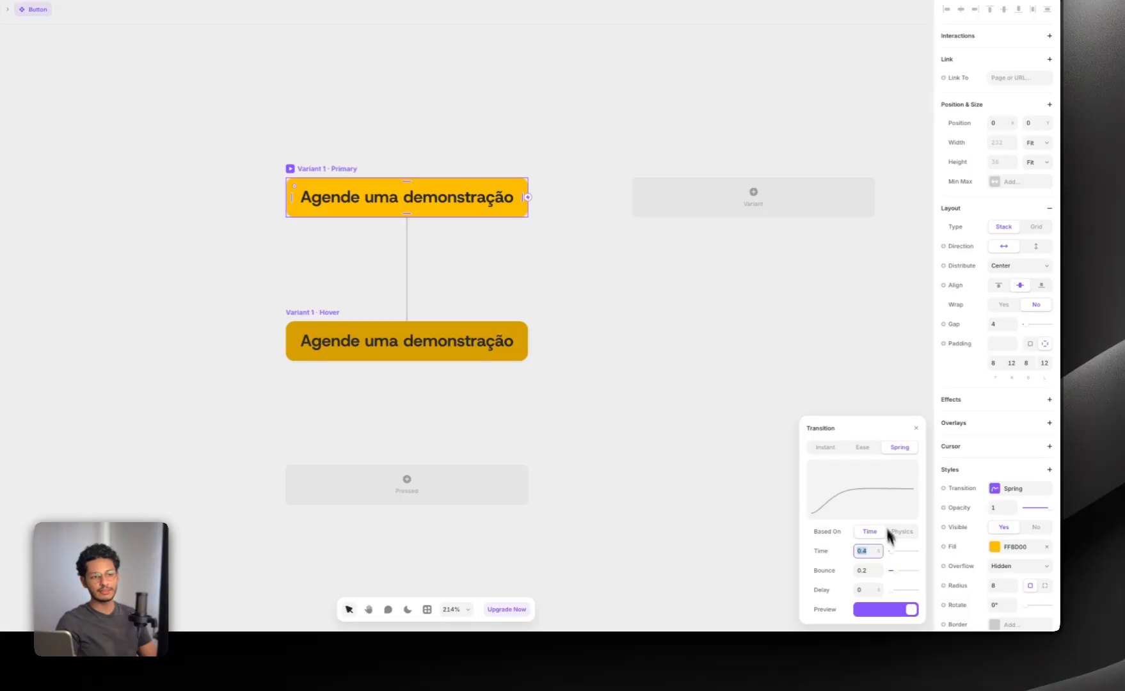
{"action": "left_click", "coordinate": [863, 447]}
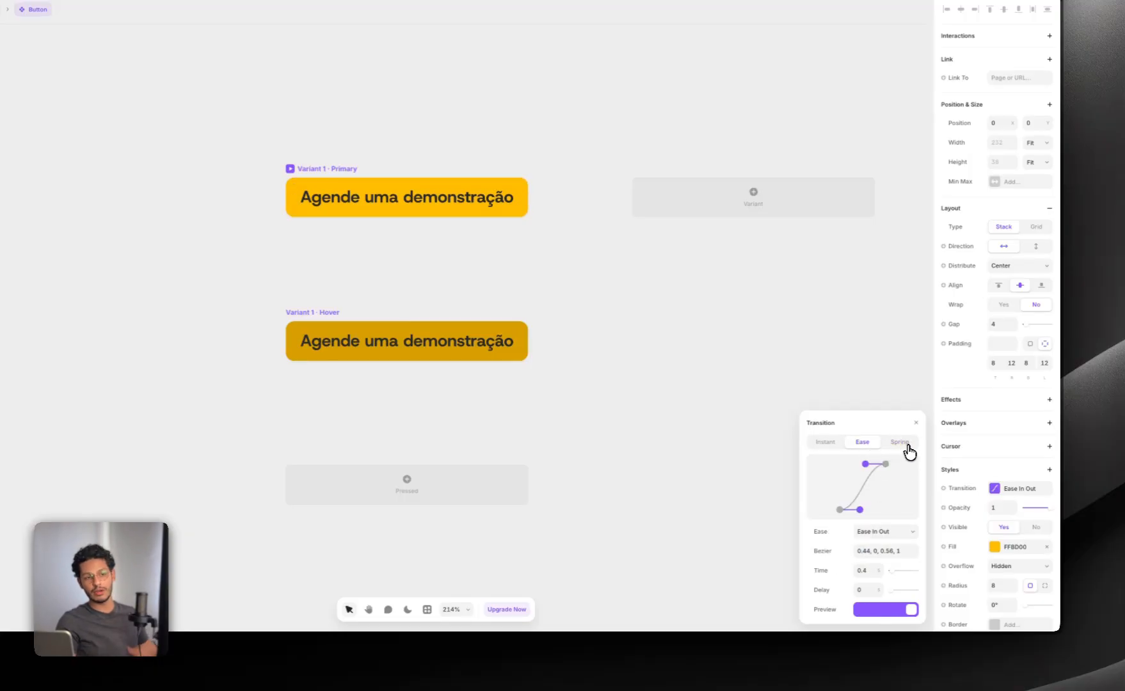
{"action": "left_click", "coordinate": [899, 446]}
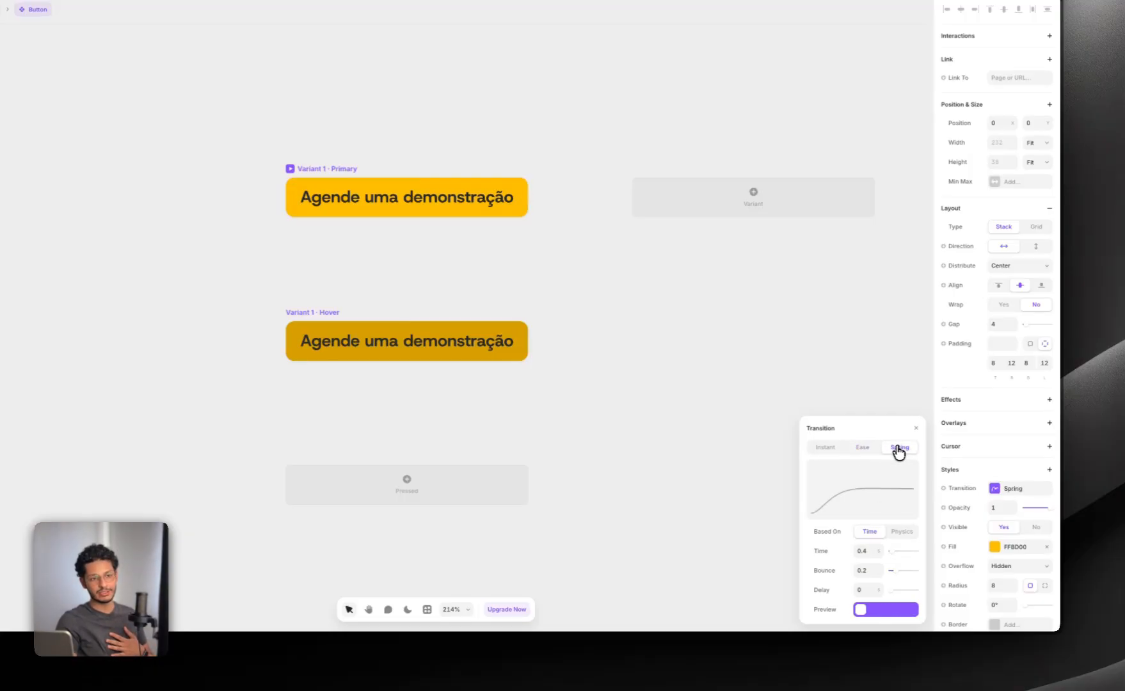
Step: Compare the Spring and Ease transitions on the button's primary variant, choose Ease In Out with a time of 0.8, and preview the hover
{"action": "left_click", "coordinate": [861, 447]}
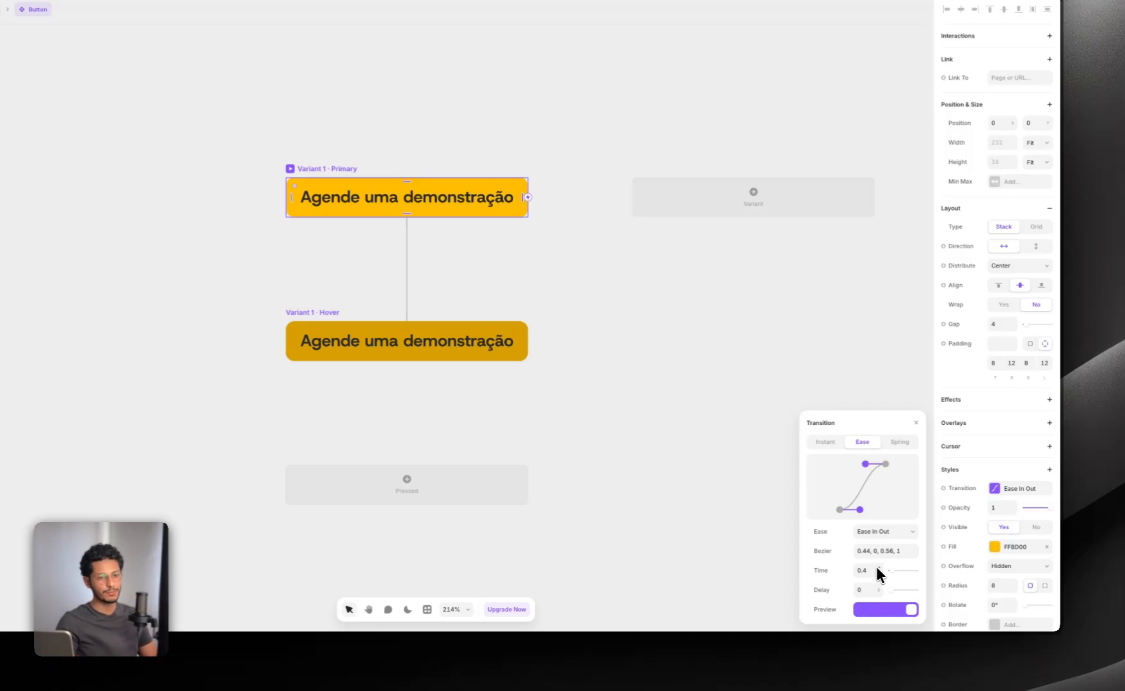
{"action": "left_click", "coordinate": [898, 441]}
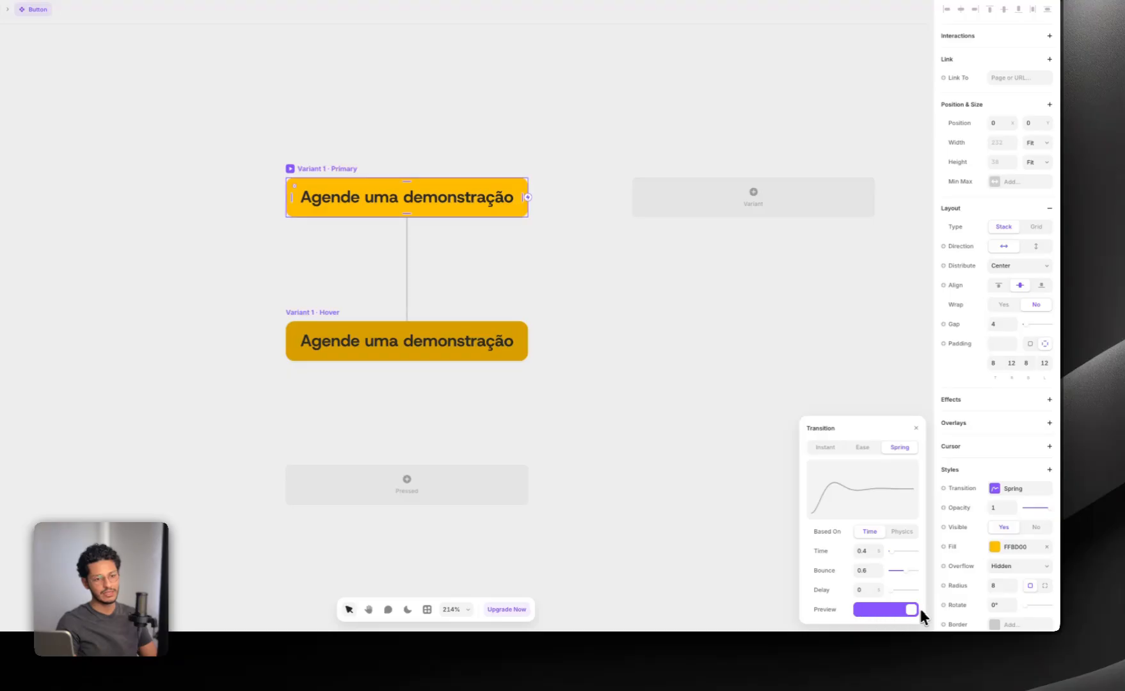
{"action": "left_click", "coordinate": [864, 449]}
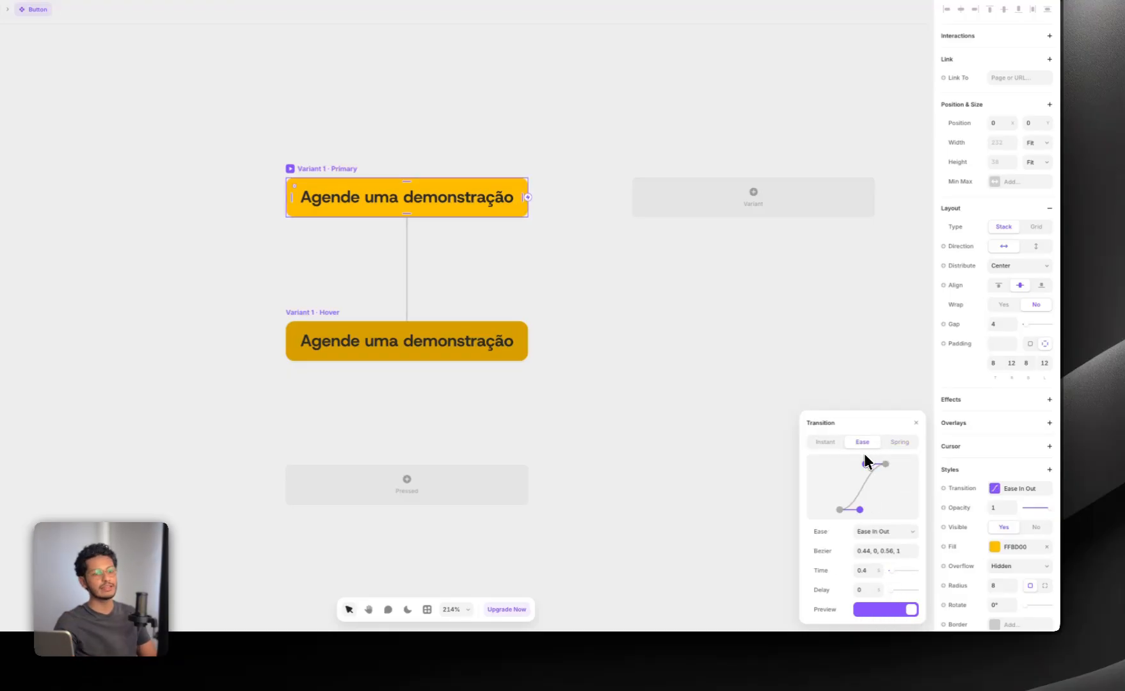
{"action": "left_click", "coordinate": [878, 566]}
{"action": "left_click", "coordinate": [878, 566]}
{"action": "left_click", "coordinate": [878, 566]}
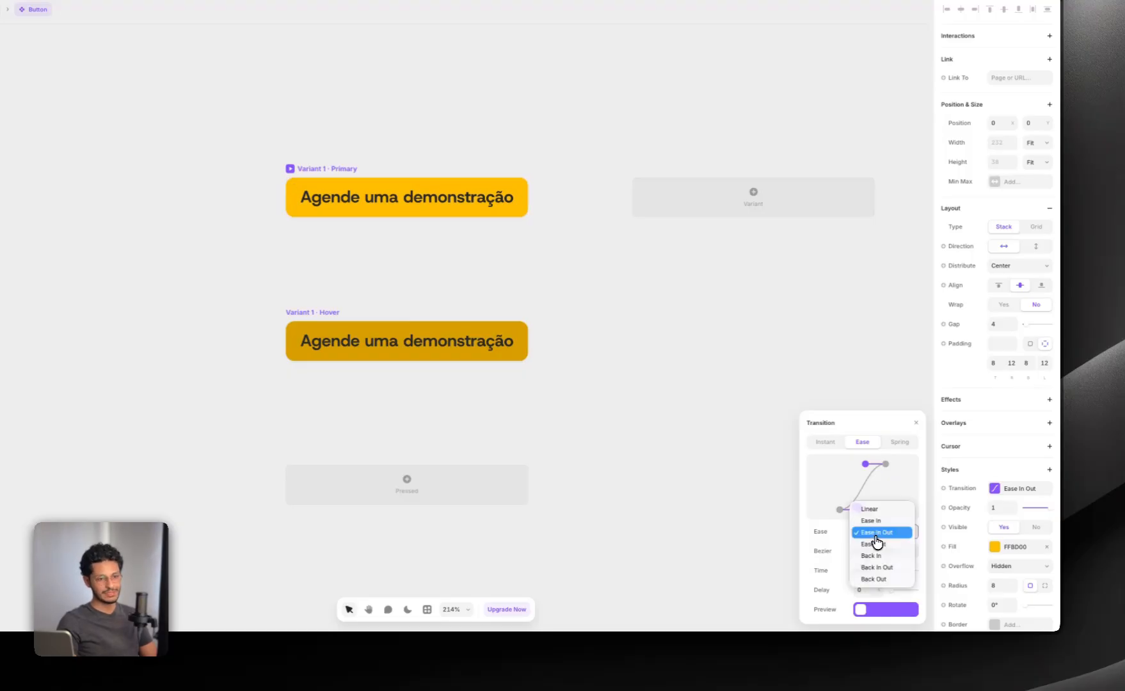
{"action": "left_click", "coordinate": [862, 534]}
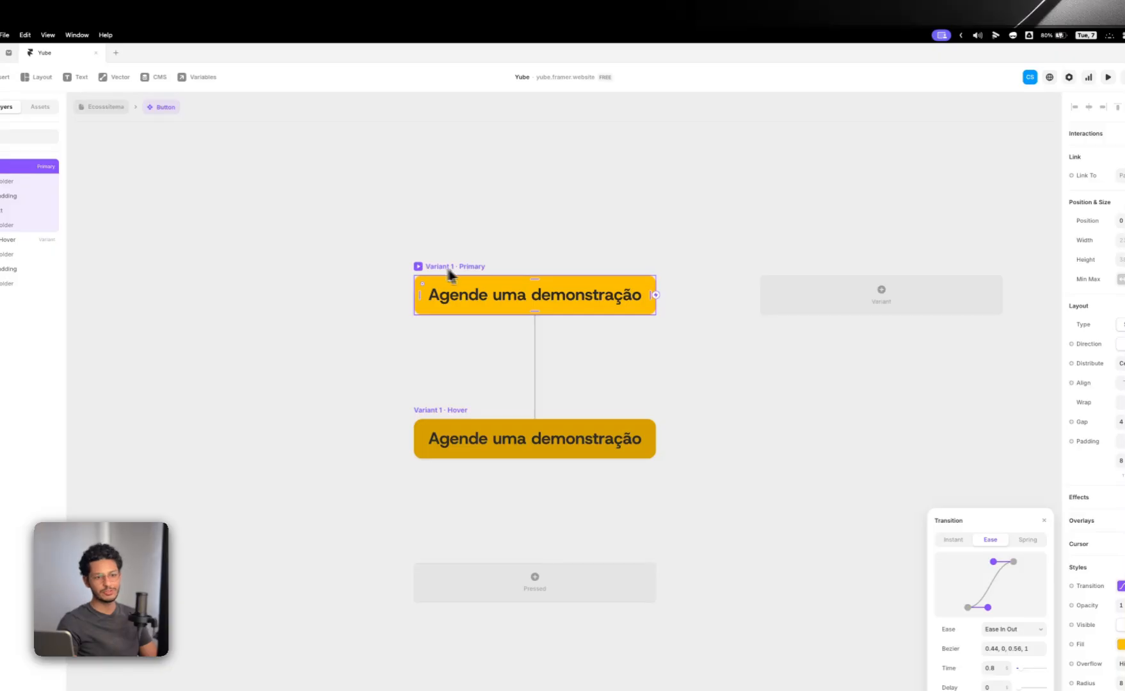
{"action": "key", "text": "super+p"}
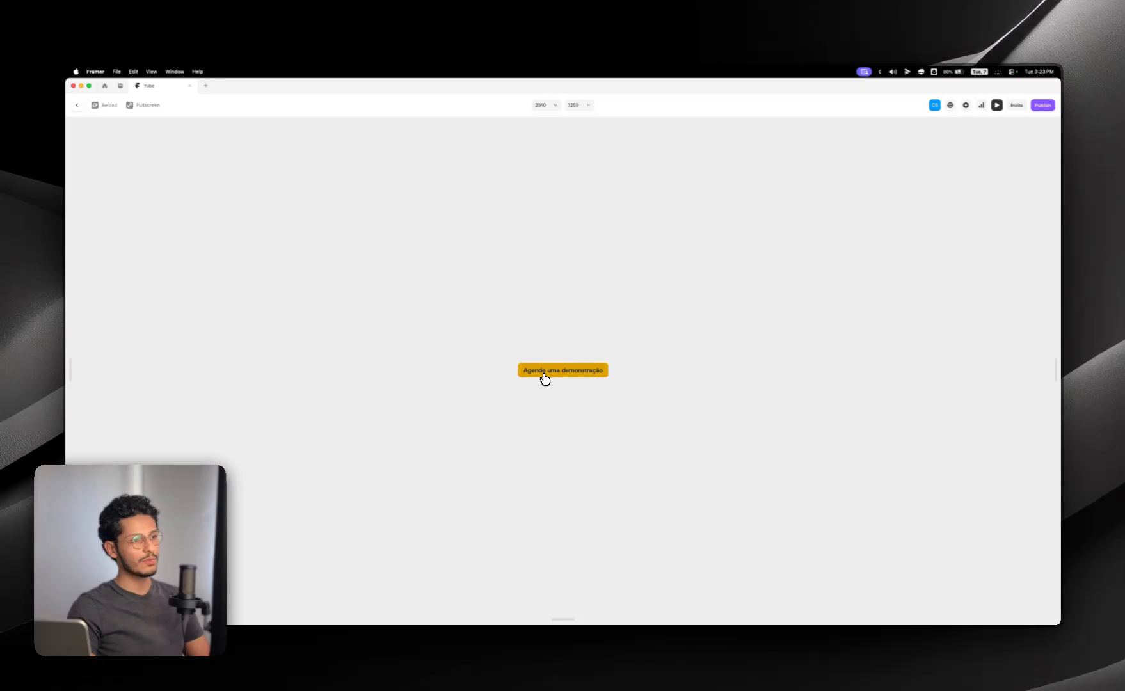
{"action": "key", "text": "Escape"}
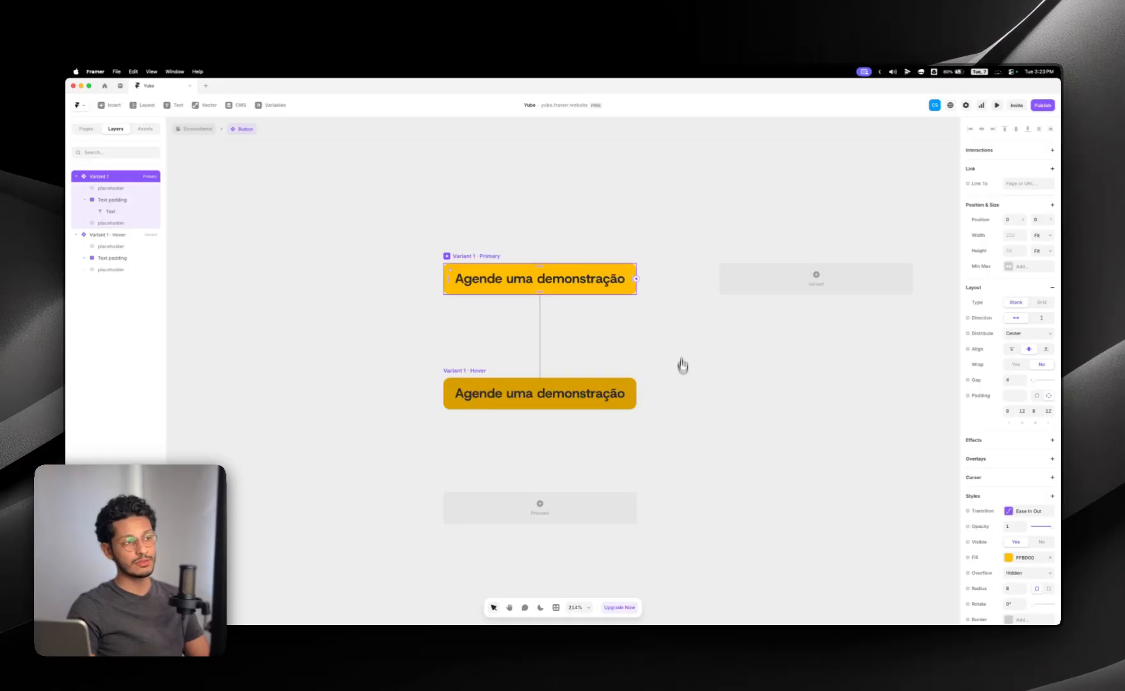
Step: Try a time of 0.4 for the primary variant's Ease In Out transition and preview the hover effect
{"action": "left_click", "coordinate": [1024, 510]}
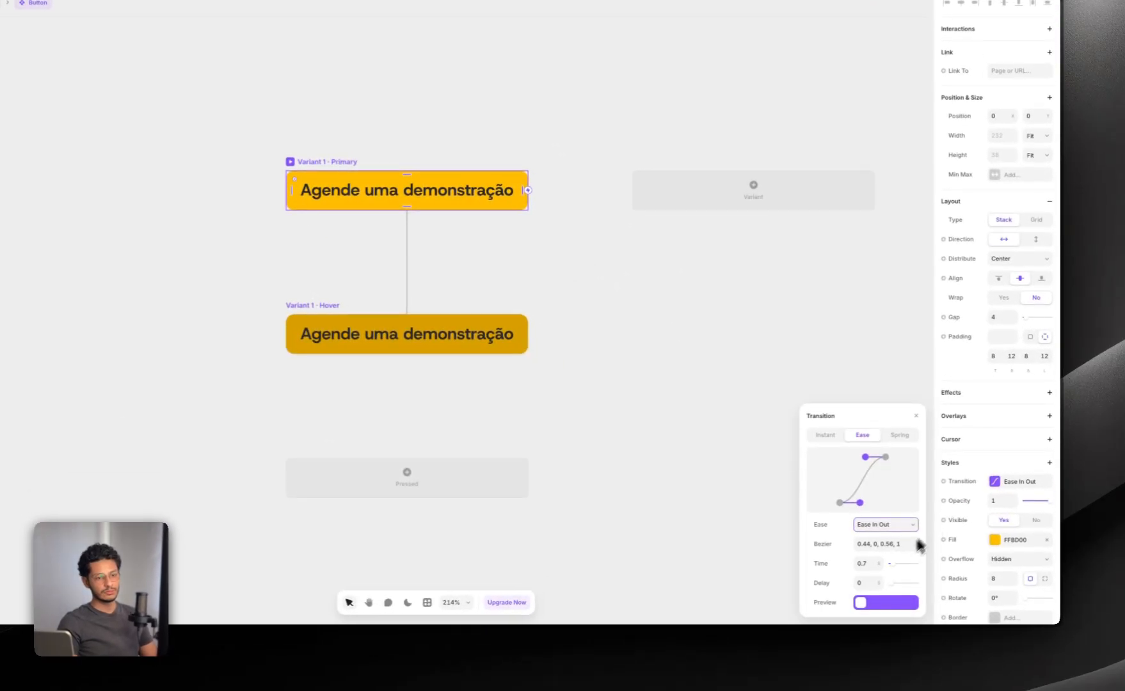
{"action": "left_click", "coordinate": [878, 566]}
{"action": "left_click", "coordinate": [878, 566]}
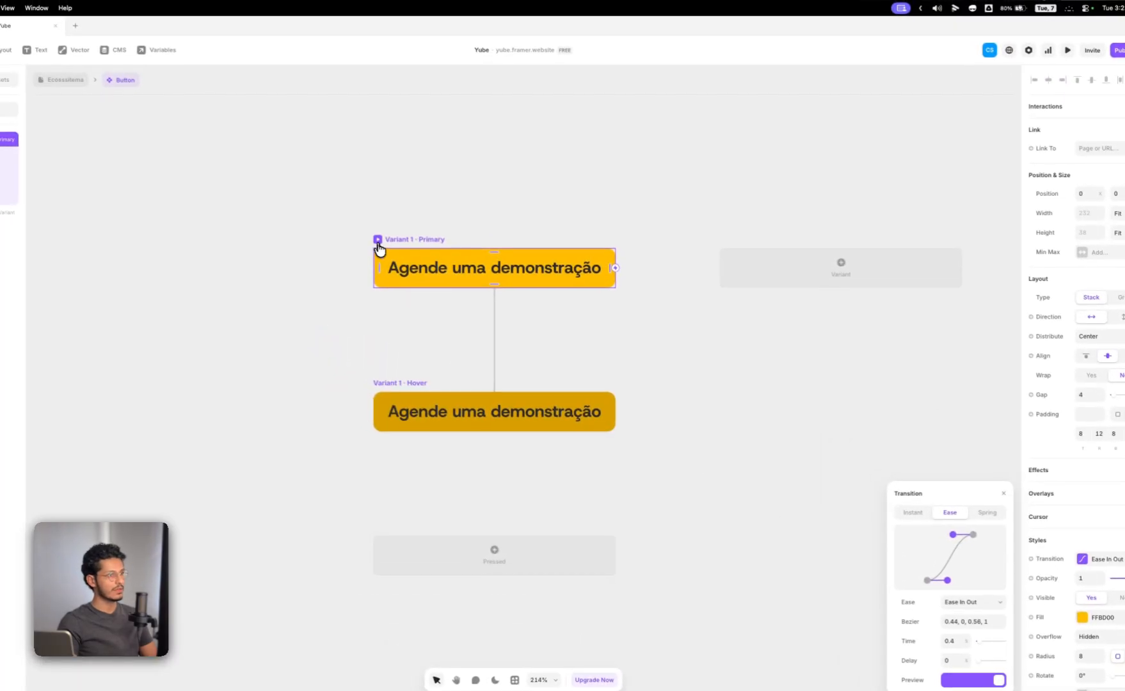
{"action": "left_click", "coordinate": [290, 162]}
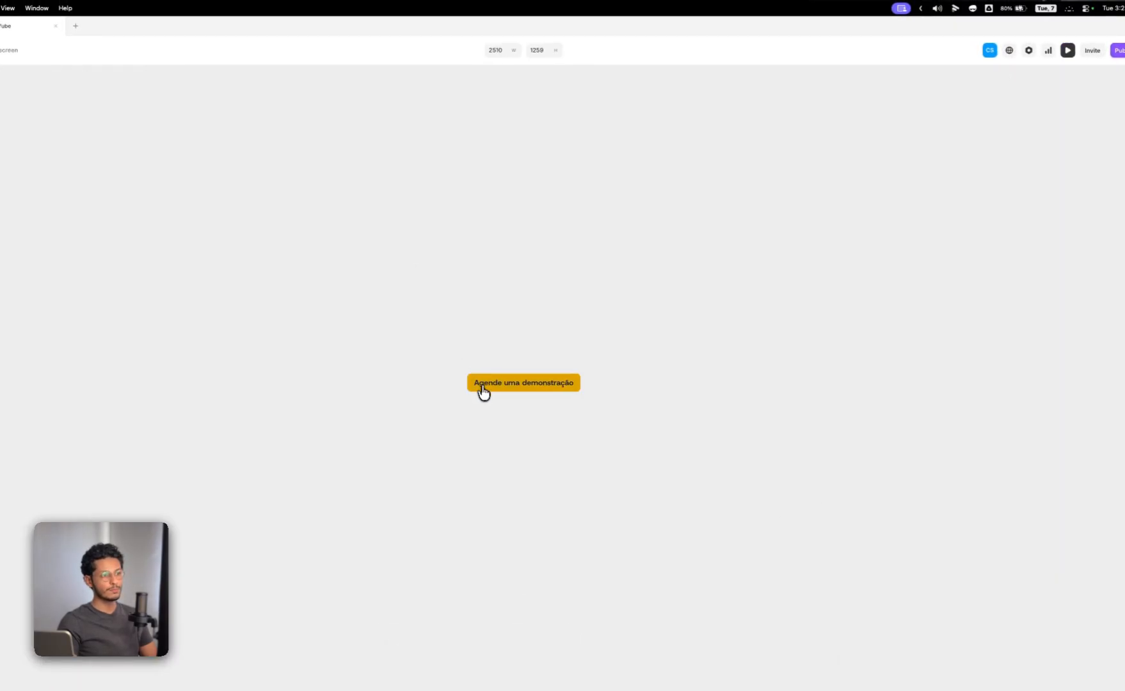
{"action": "key", "text": "Escape"}
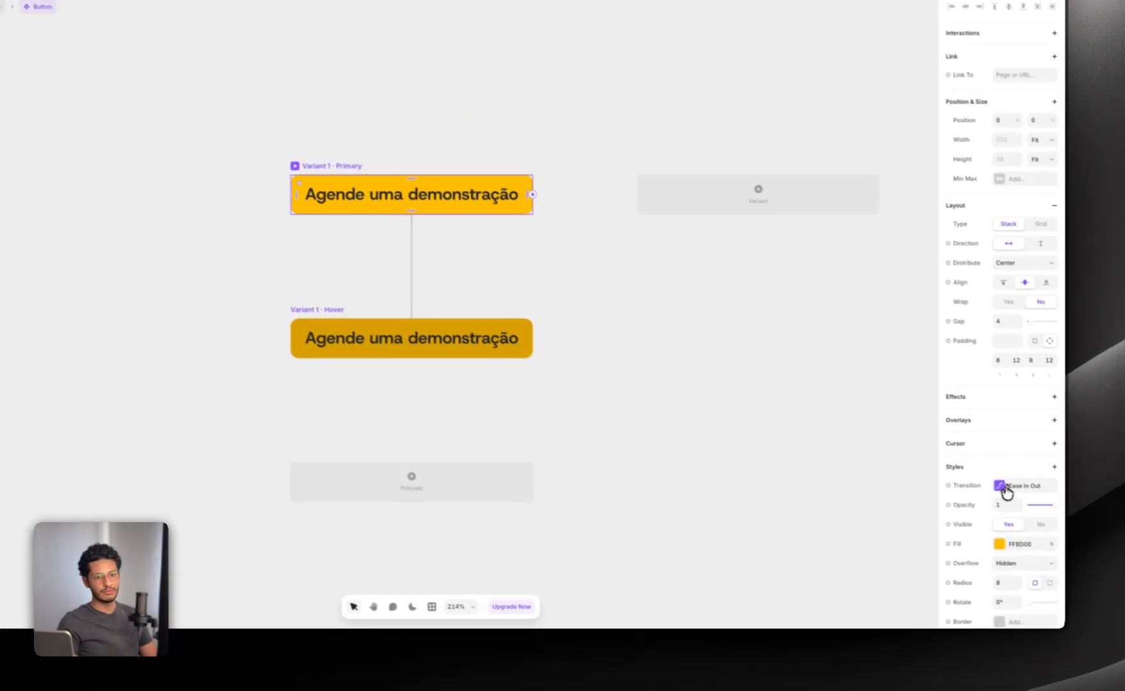
Step: Set the primary variant's transition time to 0.3, preview the hover effect, and return to the component canvas
{"action": "left_click", "coordinate": [1087, 559]}
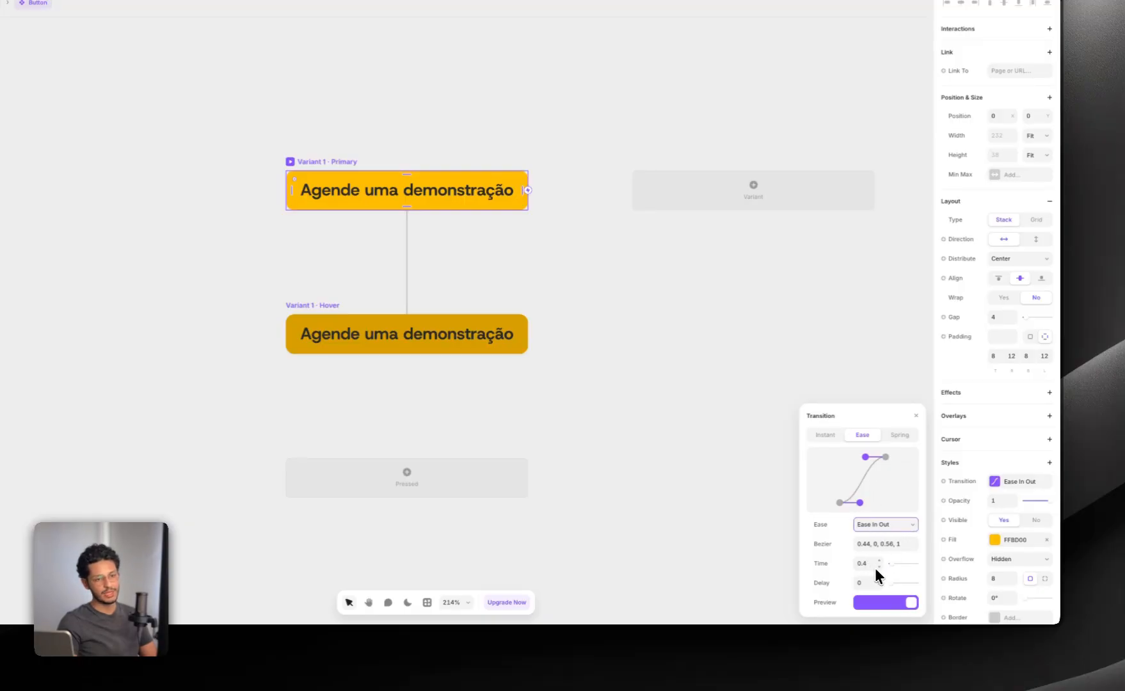
{"action": "left_click", "coordinate": [878, 567]}
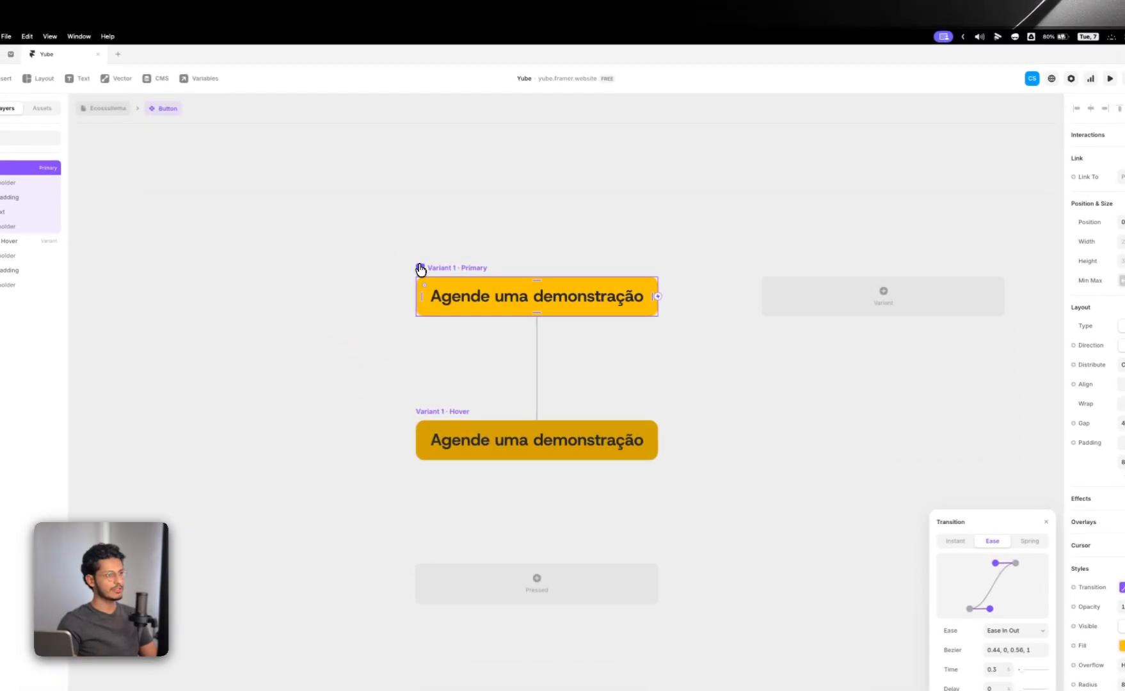
{"action": "key", "text": "super+p"}
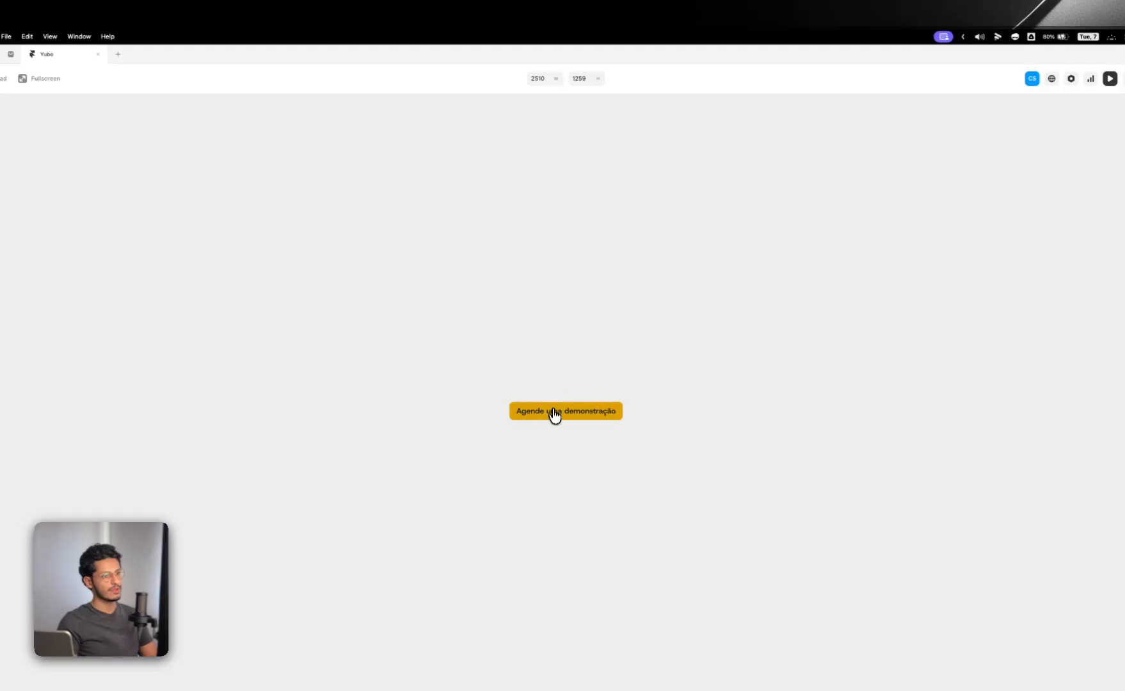
{"action": "key", "text": "Escape"}
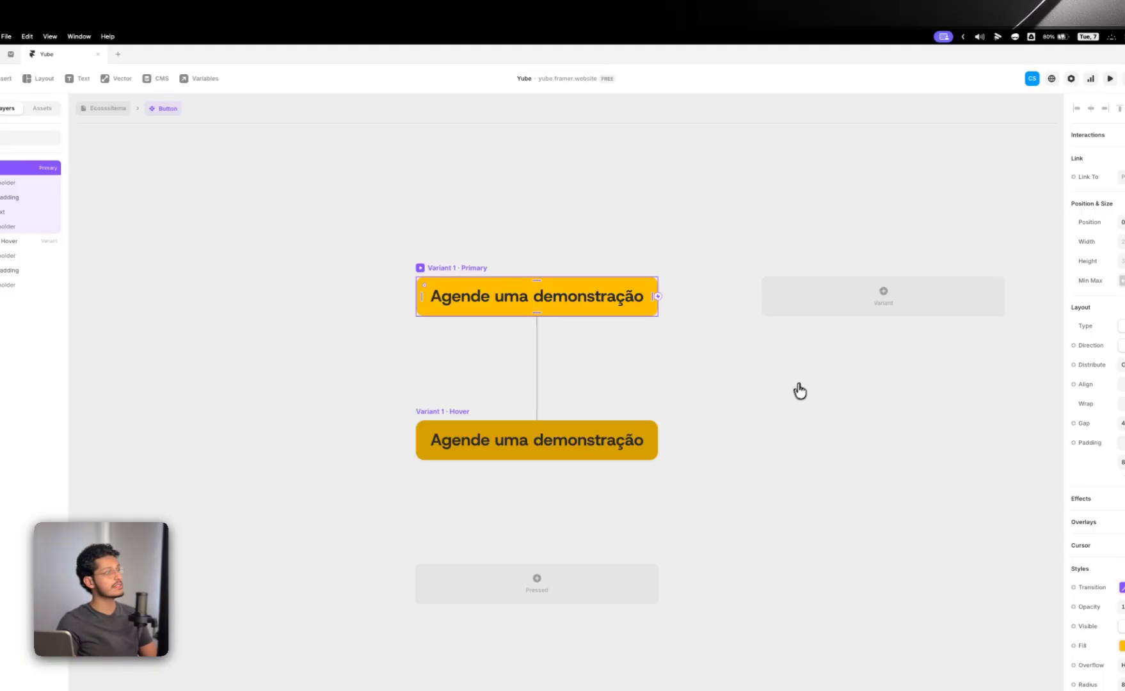
Step: Return to the Ecossistema page and insert the project's CTA BUTTON component into the Hero content above the "Agende uma demonstração" button
{"action": "left_click", "coordinate": [118, 108]}
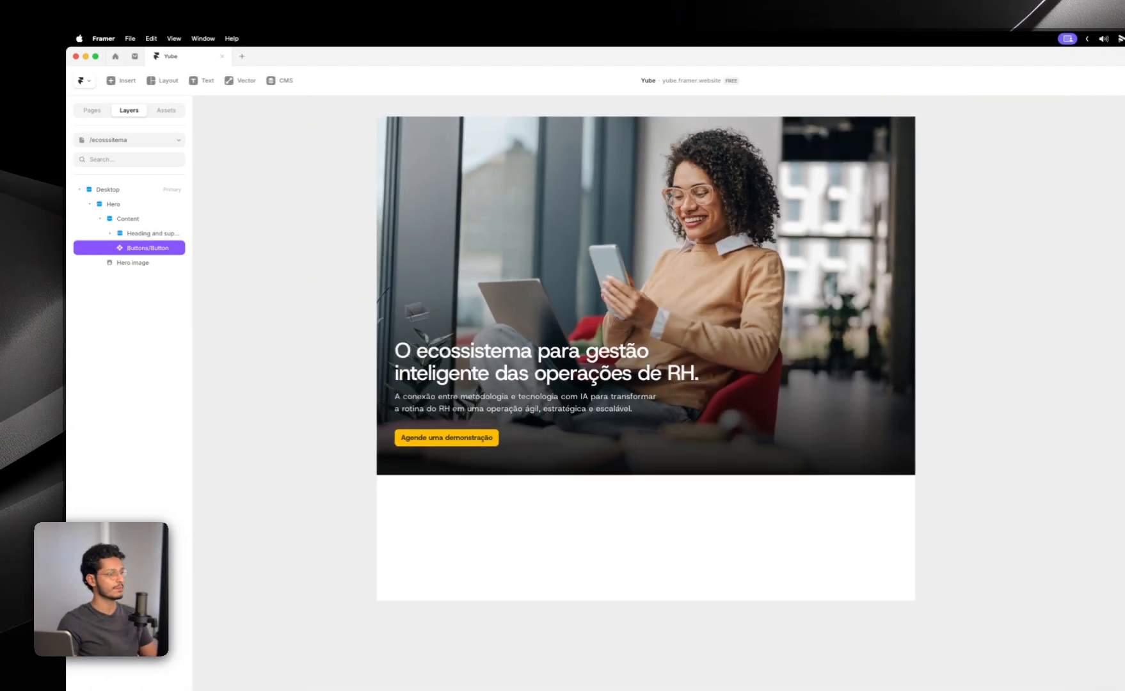
{"action": "left_click", "coordinate": [302, 284]}
{"action": "left_click_drag", "start_coordinate": [313, 235], "coordinate": [317, 297]}
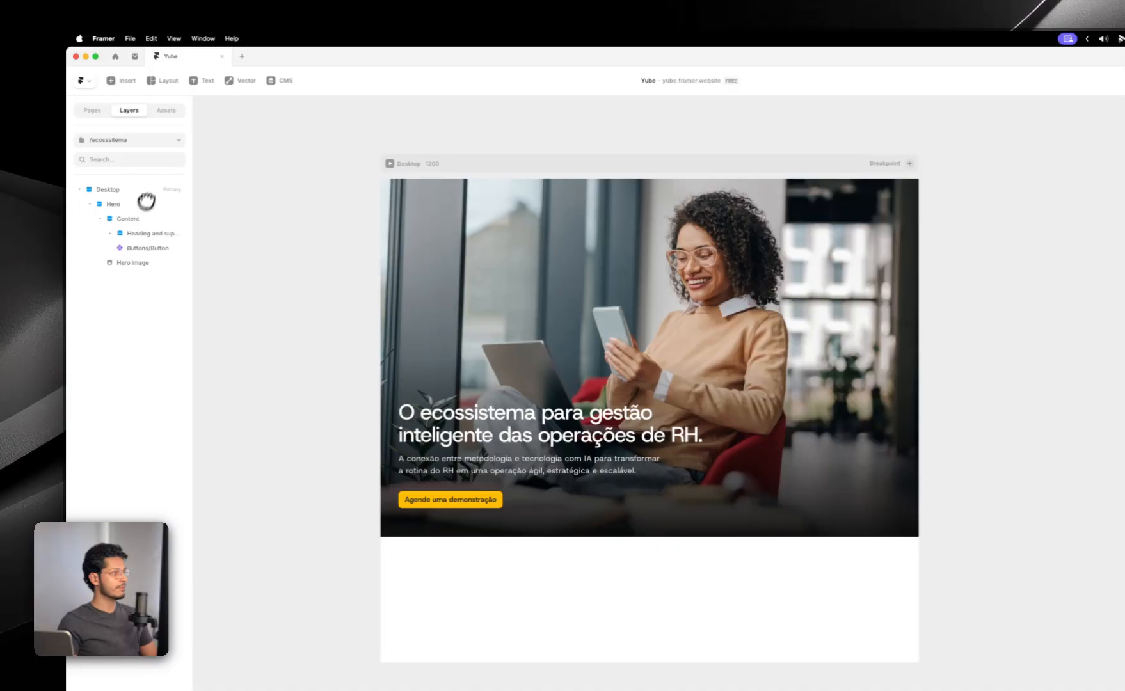
{"action": "left_click", "coordinate": [166, 111]}
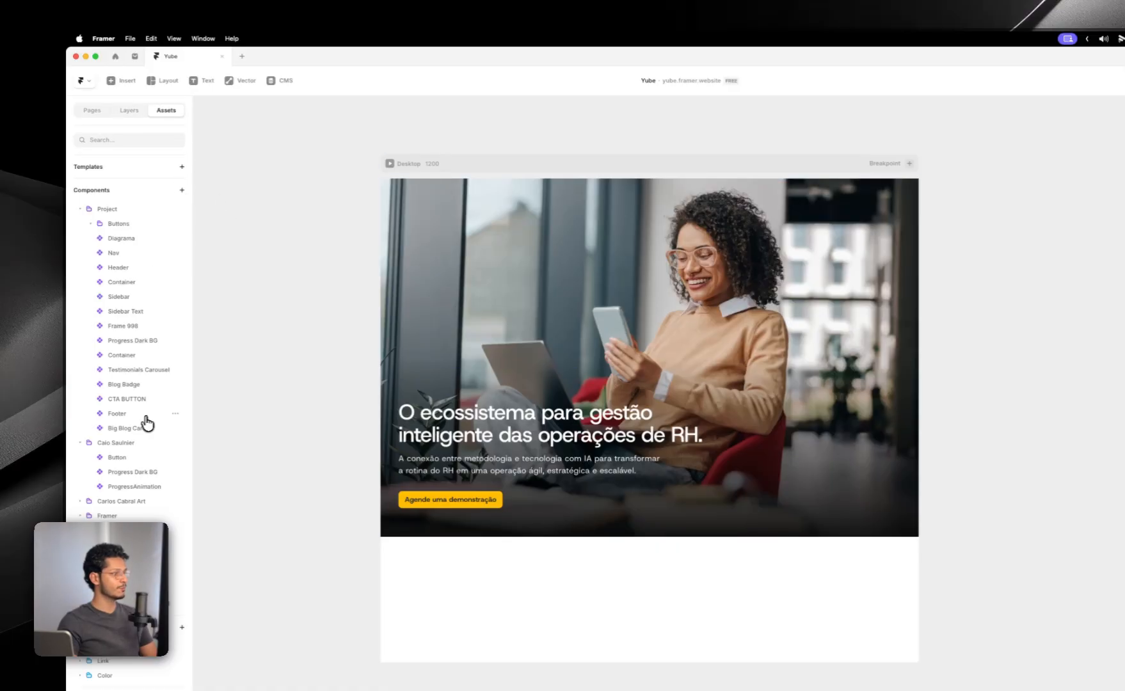
{"action": "left_click_drag", "start_coordinate": [134, 397], "coordinate": [512, 501]}
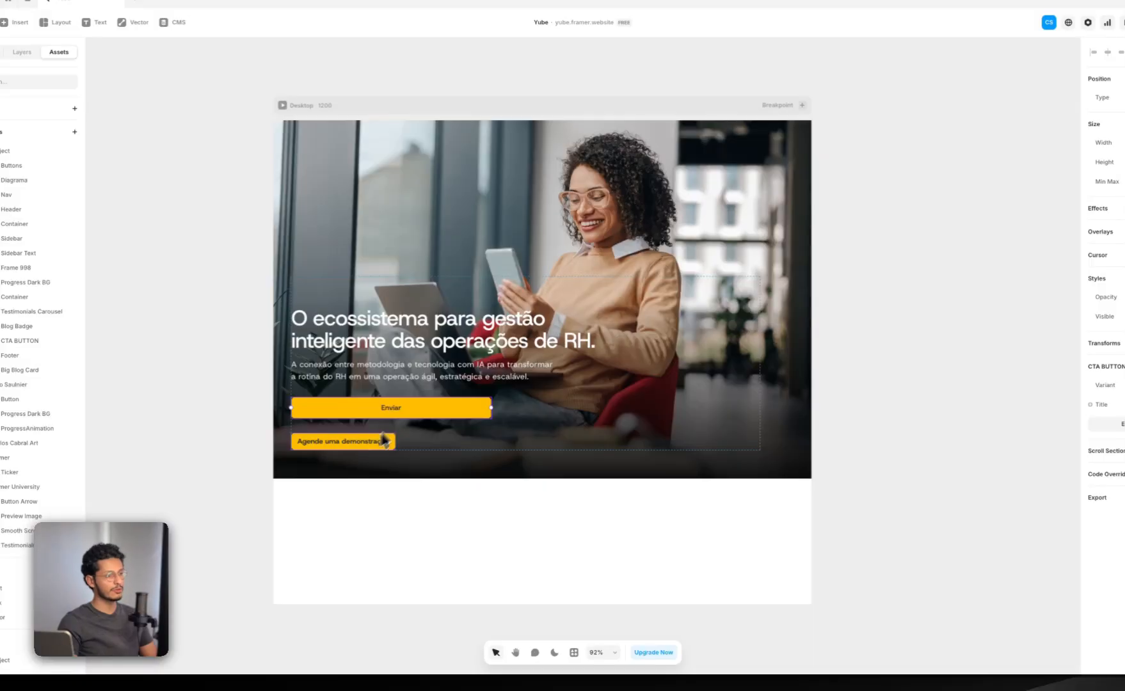
Step: Open the CTA BUTTON component, examine its variants and their hover states, and return to the Ecossistema page
{"action": "double_click", "coordinate": [410, 410]}
{"action": "left_click", "coordinate": [586, 250]}
{"action": "left_click_drag", "start_coordinate": [642, 282], "coordinate": [557, 278]}
{"action": "scroll", "coordinate": [585, 361], "scroll_direction": "up", "scroll_amount": 5}
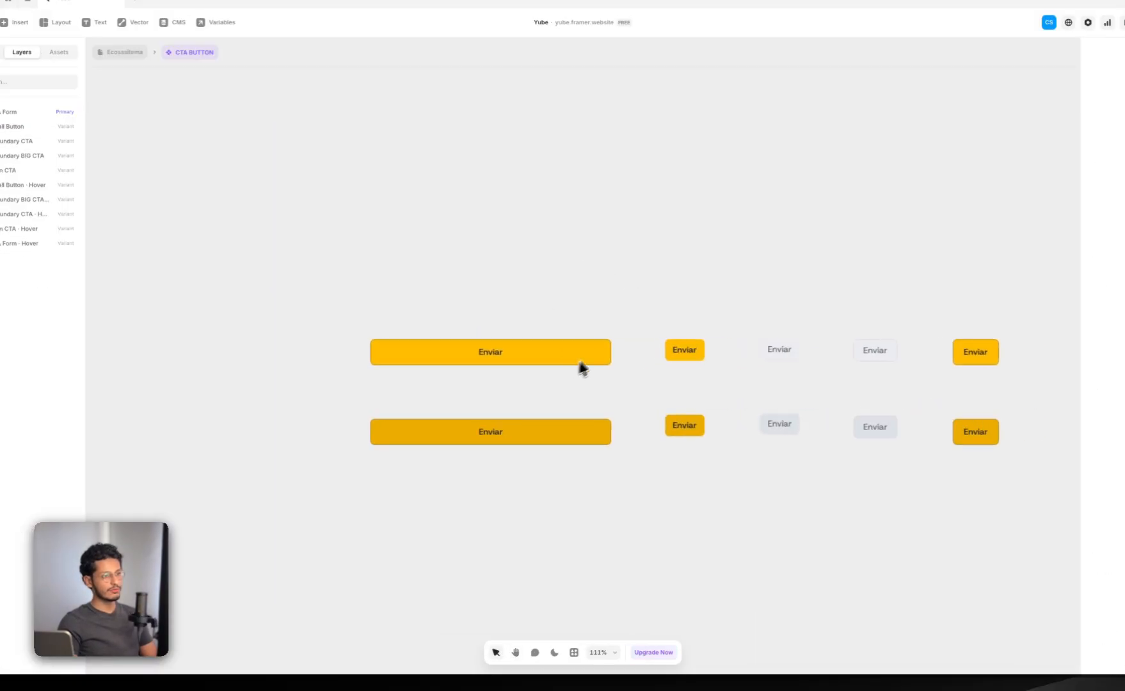
{"action": "scroll", "coordinate": [715, 271], "scroll_direction": "up", "scroll_amount": 1}
{"action": "scroll", "coordinate": [659, 297], "scroll_direction": "right", "scroll_amount": 3}
{"action": "left_click", "coordinate": [604, 319]}
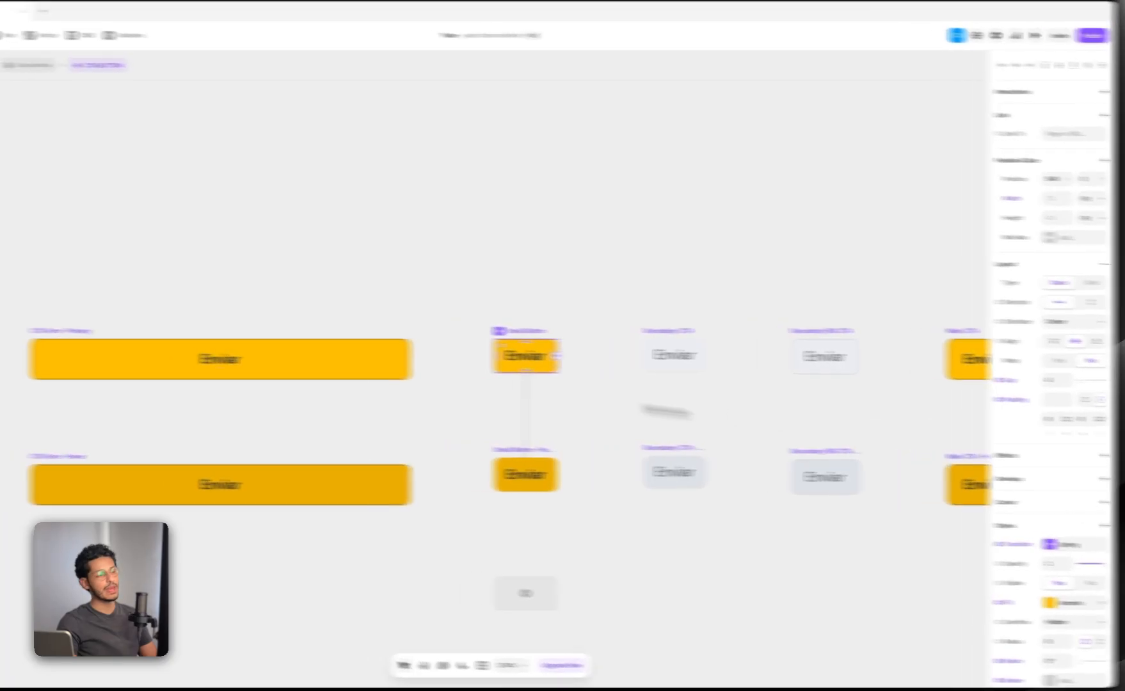
{"action": "left_click", "coordinate": [225, 339]}
{"action": "left_click", "coordinate": [619, 302]}
{"action": "key", "text": "space"}
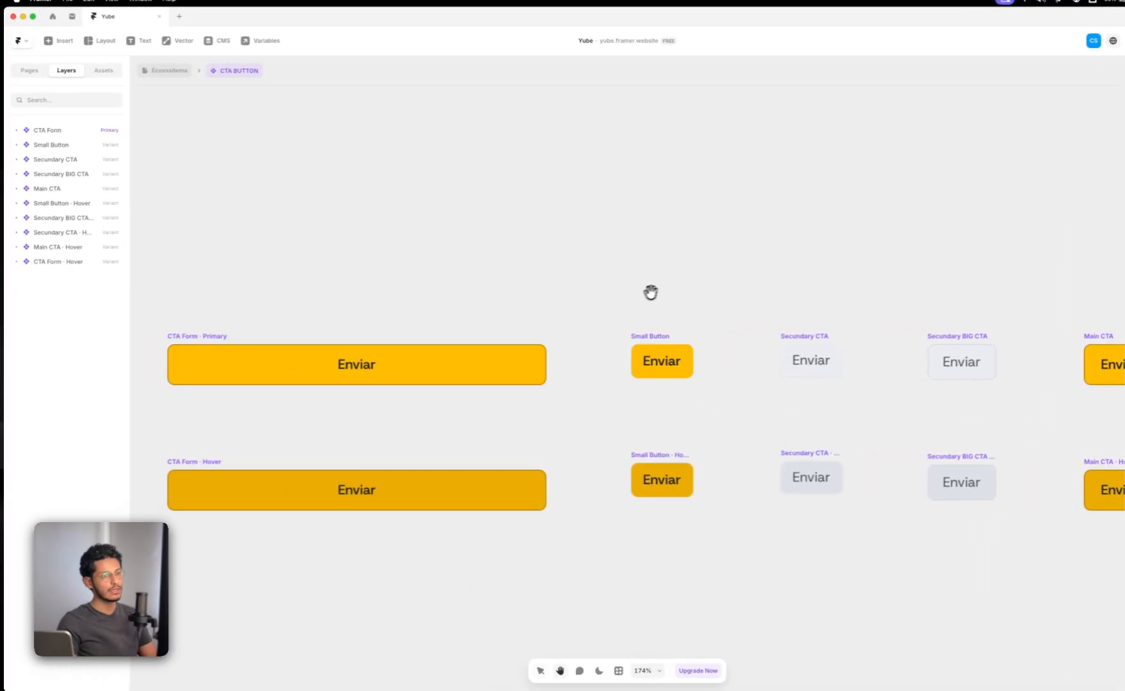
{"action": "left_click_drag", "start_coordinate": [649, 292], "coordinate": [555, 289]}
{"action": "left_click", "coordinate": [708, 330]}
{"action": "left_click", "coordinate": [469, 323]}
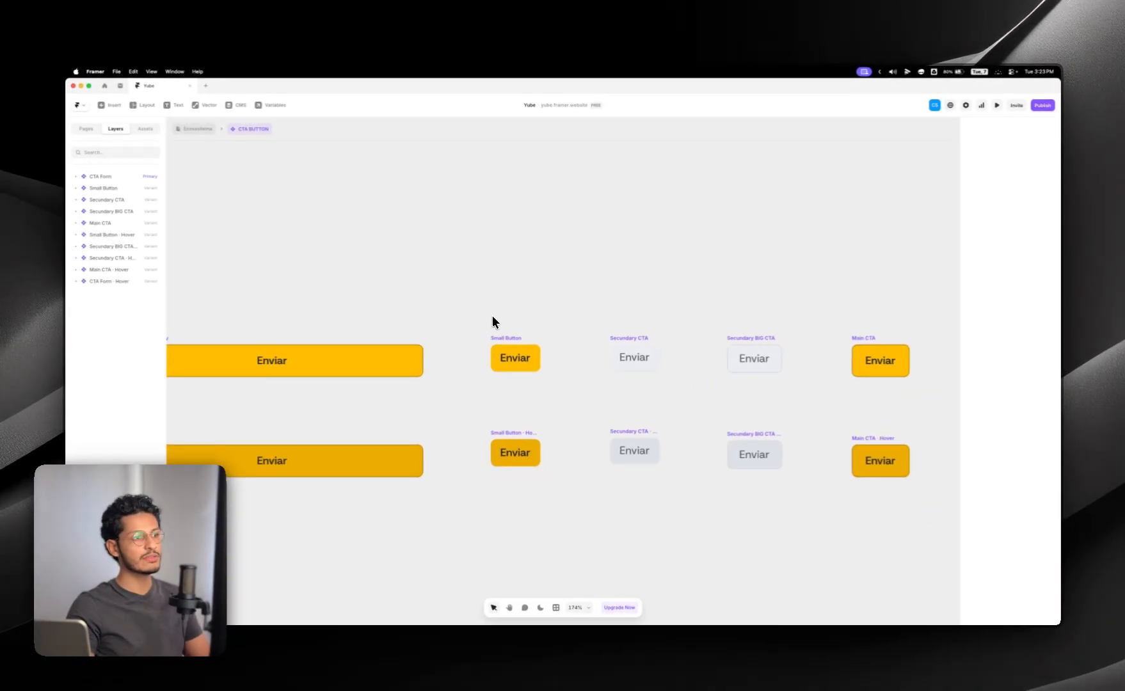
{"action": "left_click", "coordinate": [201, 131]}
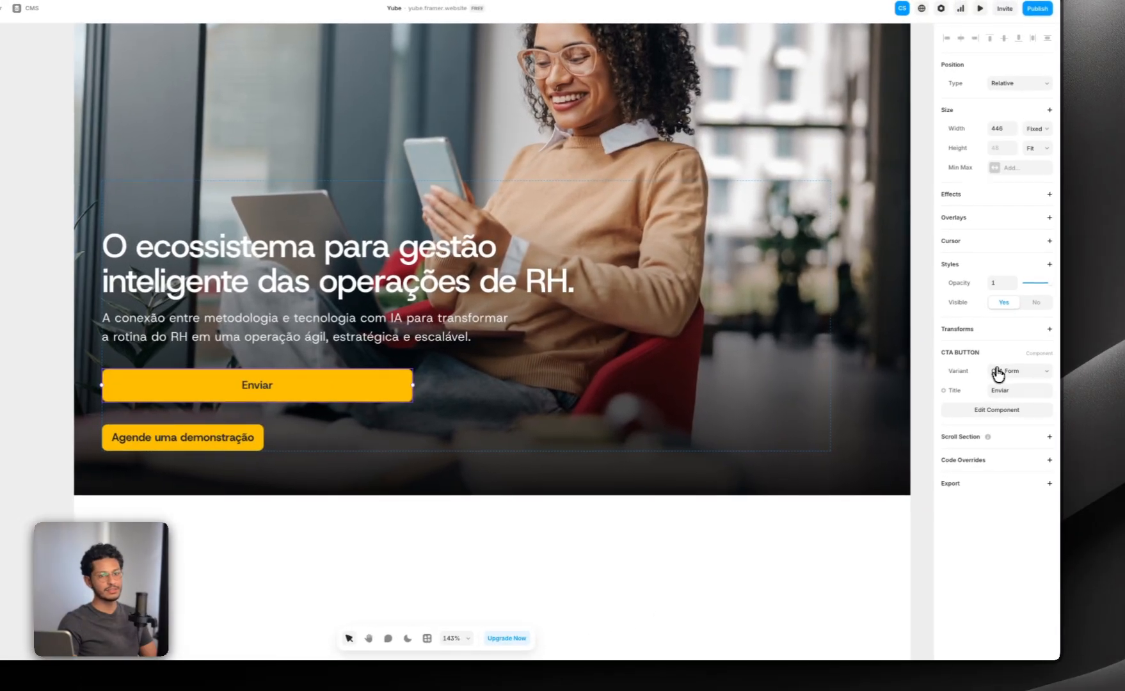
Step: Switch the inserted CTA BUTTON through Small Button to the Secundary CTA variant, and set its width to Fit Content
{"action": "left_click", "coordinate": [997, 373]}
{"action": "left_click", "coordinate": [920, 395]}
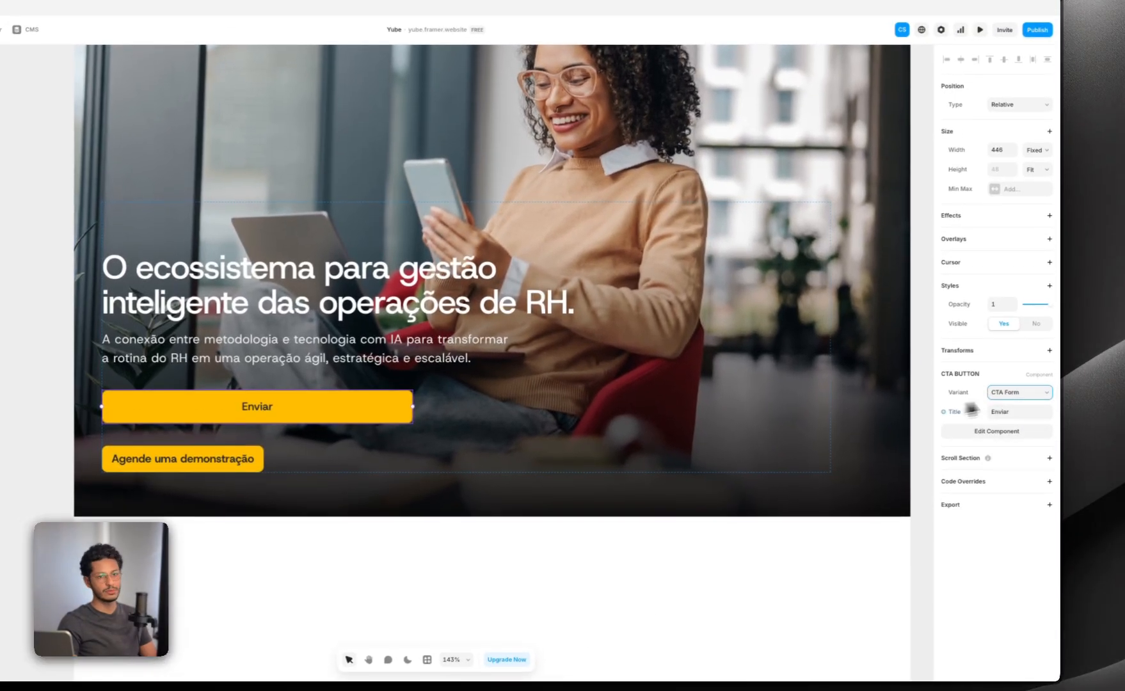
{"action": "left_click", "coordinate": [1011, 372]}
{"action": "left_click", "coordinate": [1010, 403]}
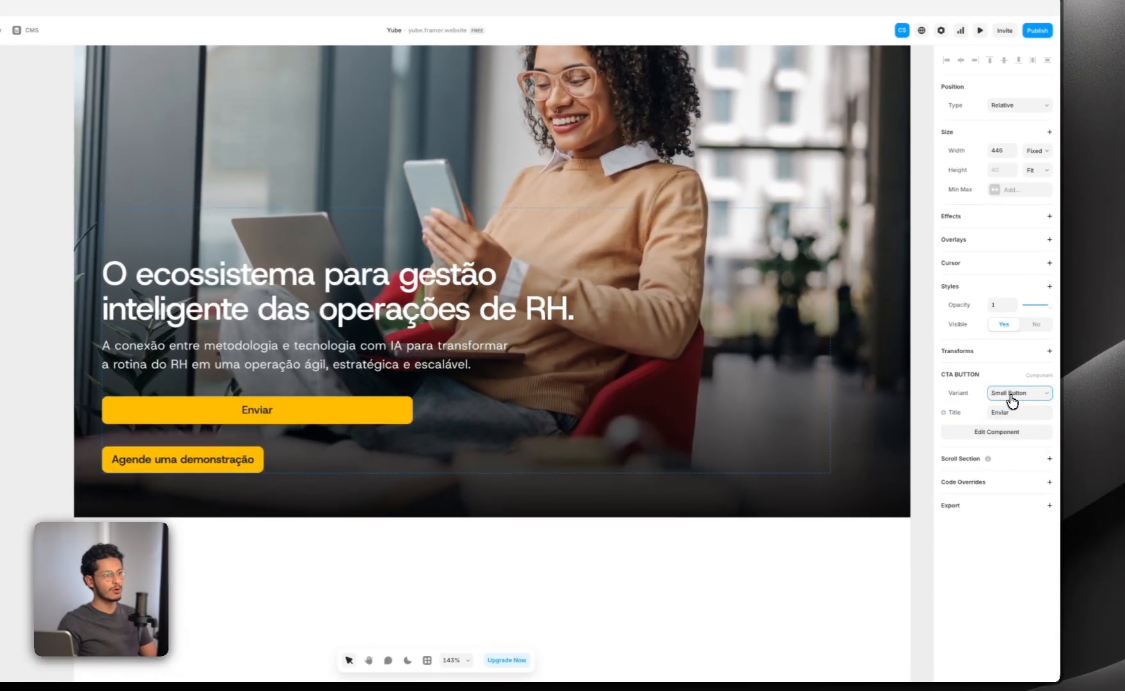
{"action": "left_click", "coordinate": [1007, 404]}
{"action": "left_click", "coordinate": [1033, 150]}
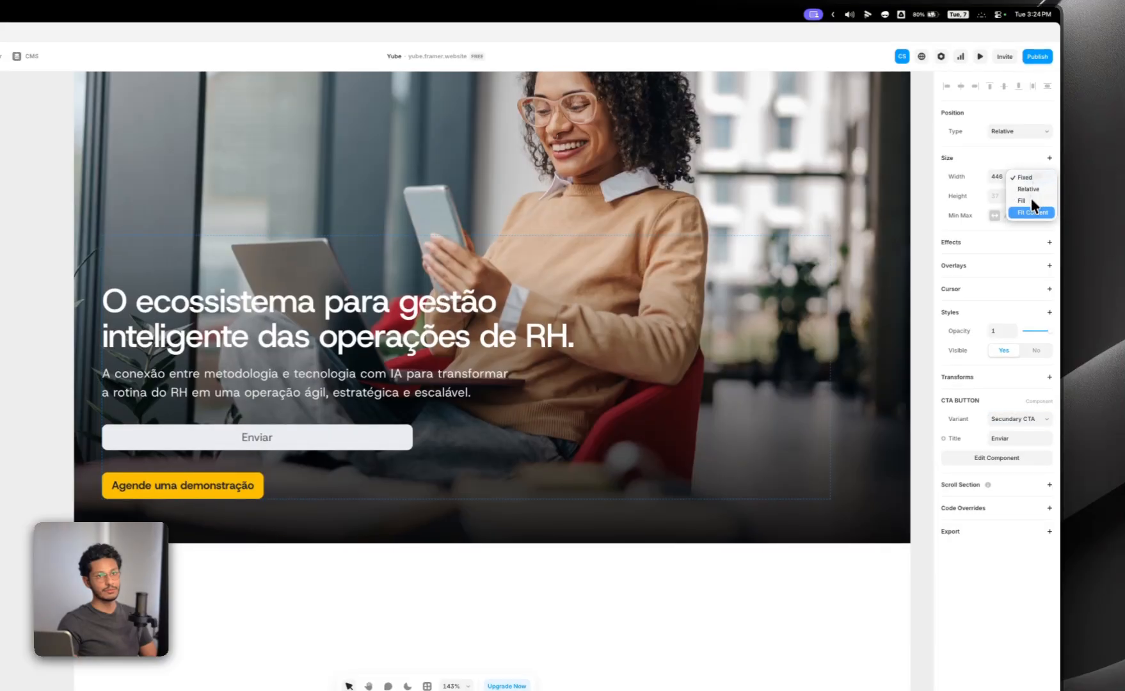
{"action": "left_click", "coordinate": [1029, 207]}
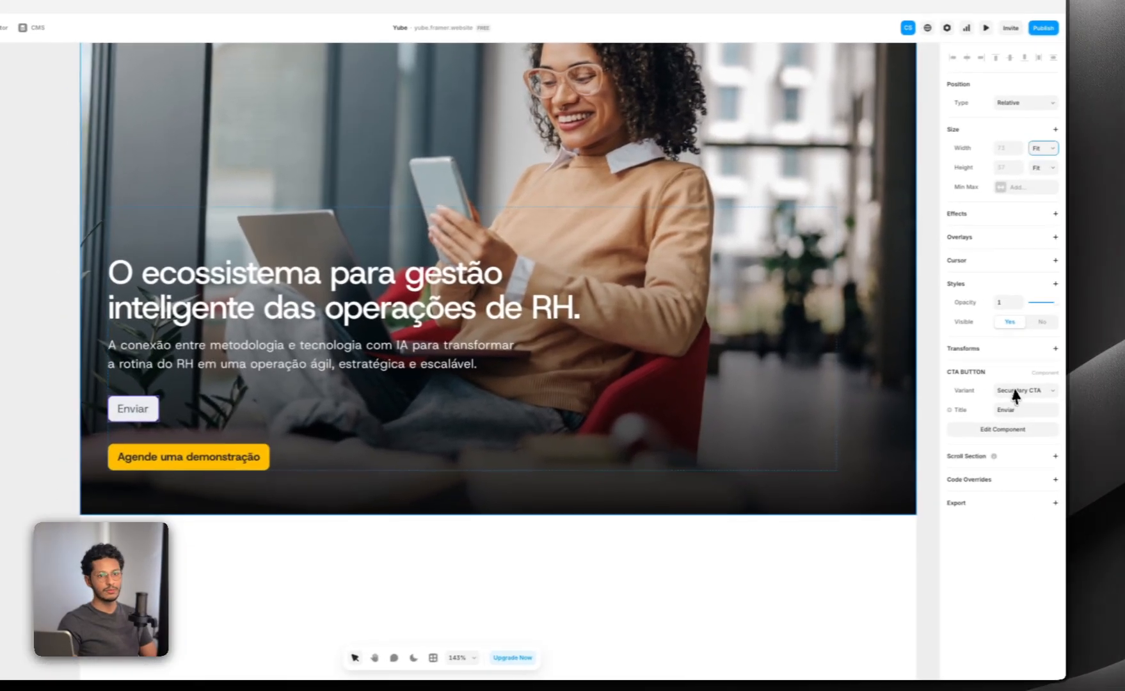
Step: Try the Secundary BIG CTA, Main CTA and CTA Form variants on the inserted CTA BUTTON, and settle on Small Button
{"action": "left_click", "coordinate": [1015, 393]}
{"action": "left_click", "coordinate": [1017, 404]}
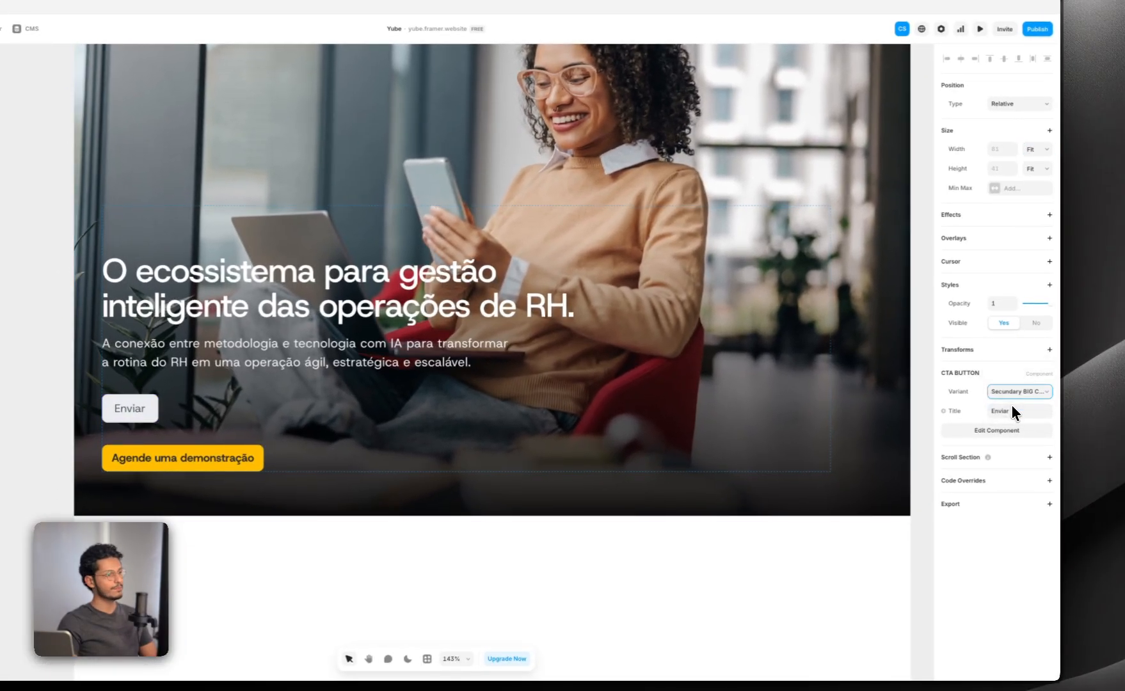
{"action": "left_click", "coordinate": [1018, 395]}
{"action": "left_click", "coordinate": [1012, 403]}
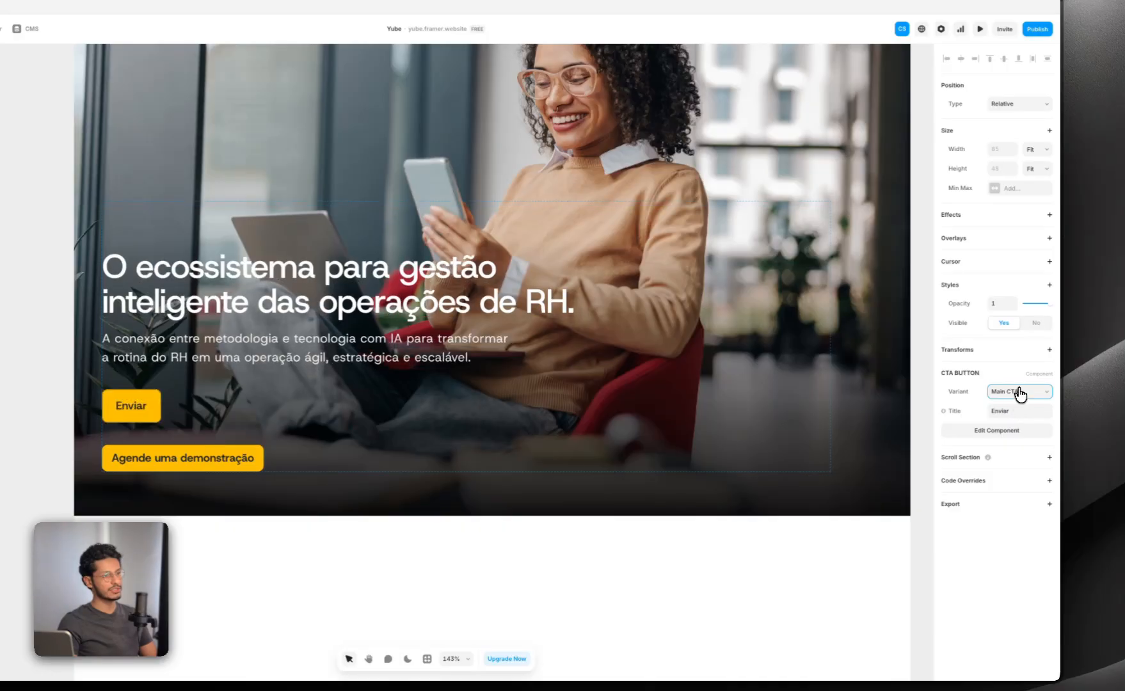
{"action": "left_click", "coordinate": [1017, 390]}
{"action": "left_click", "coordinate": [1010, 346]}
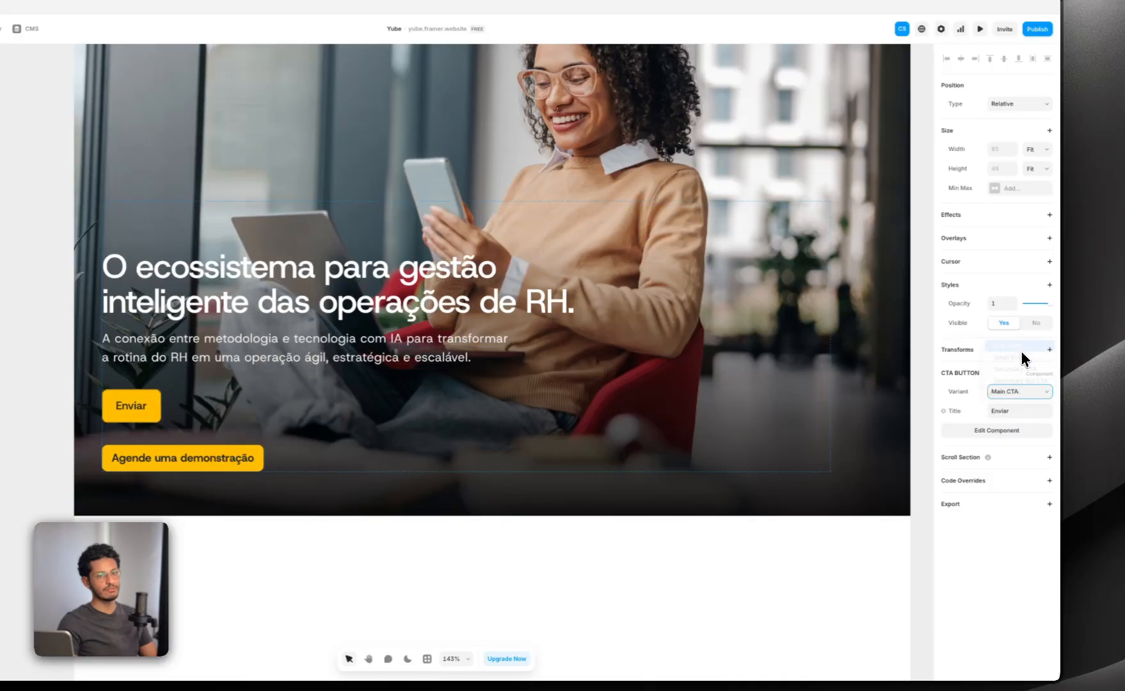
{"action": "left_click", "coordinate": [1012, 392]}
{"action": "left_click", "coordinate": [1007, 405]}
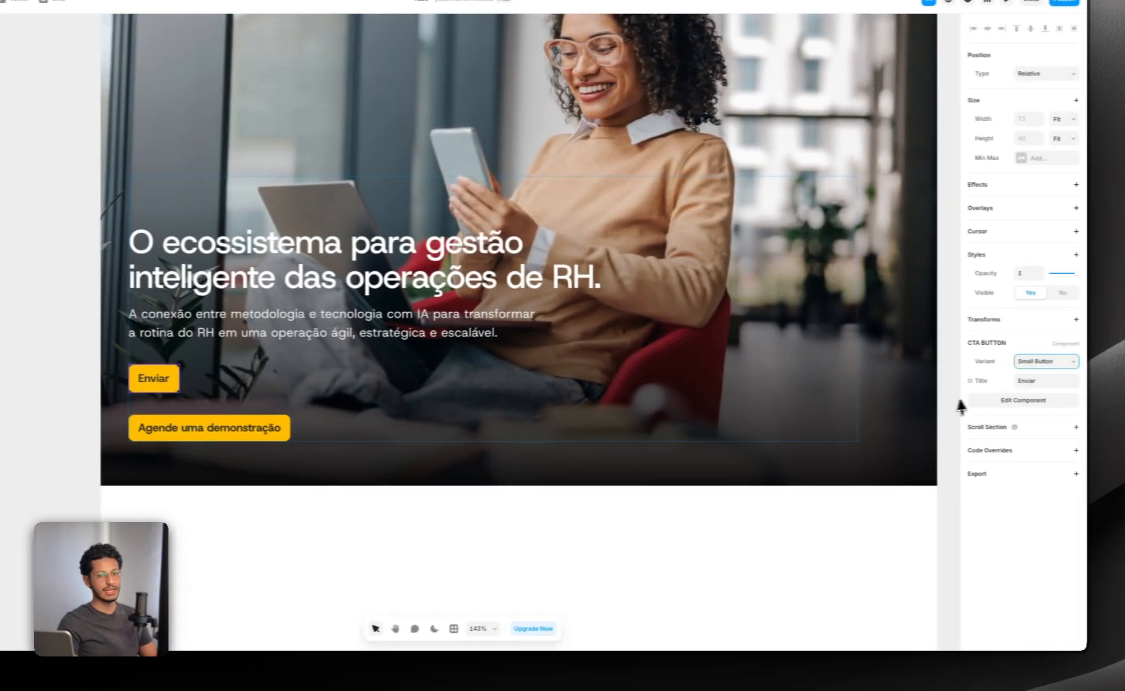
Step: Open the CTA BUTTON component again and look over how its row of variants and hover states is organised
{"action": "left_click", "coordinate": [972, 400]}
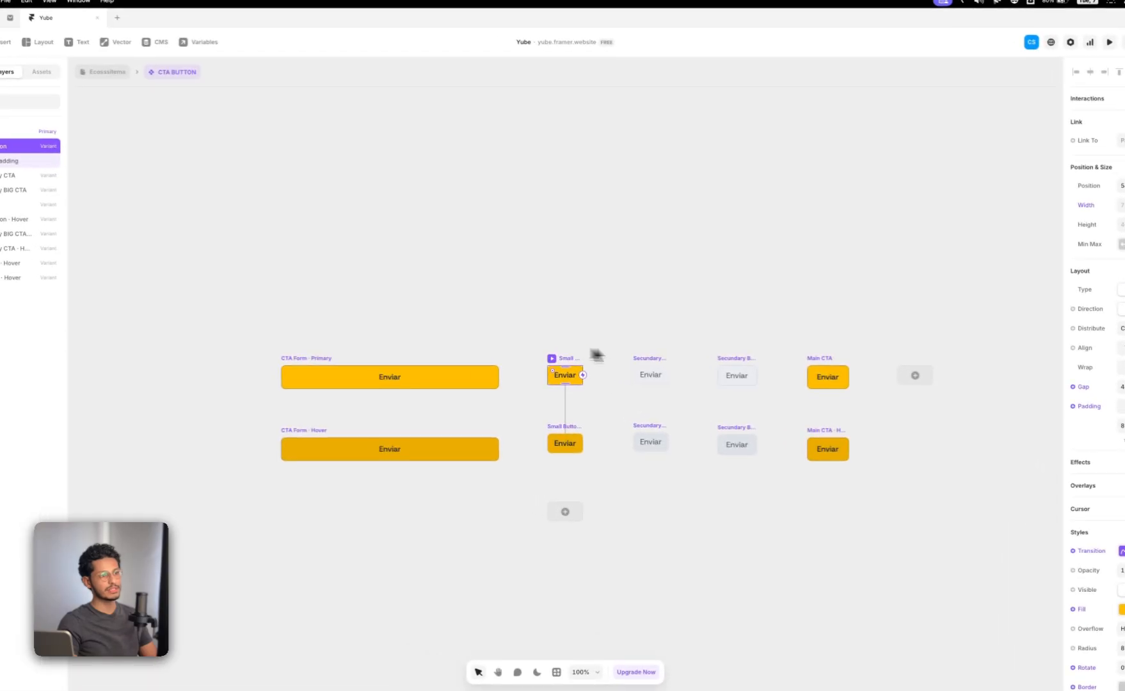
{"action": "left_click_drag", "start_coordinate": [725, 354], "coordinate": [659, 348]}
{"action": "scroll", "coordinate": [517, 364], "scroll_direction": "up", "scroll_amount": 3}
{"action": "left_click_drag", "start_coordinate": [594, 323], "coordinate": [513, 324]}
{"action": "left_click_drag", "start_coordinate": [404, 299], "coordinate": [426, 300]}
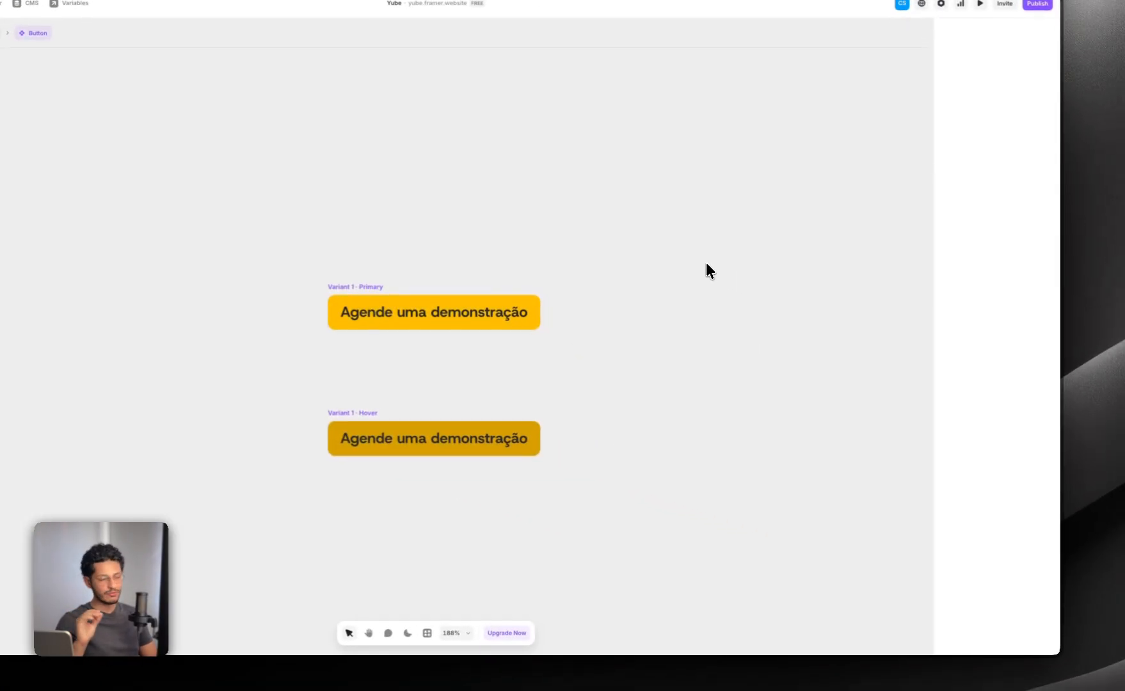
Step: Create a plain text variable named Title for the Button component's text content, and return to the Ecossistema page
{"action": "left_click", "coordinate": [354, 289]}
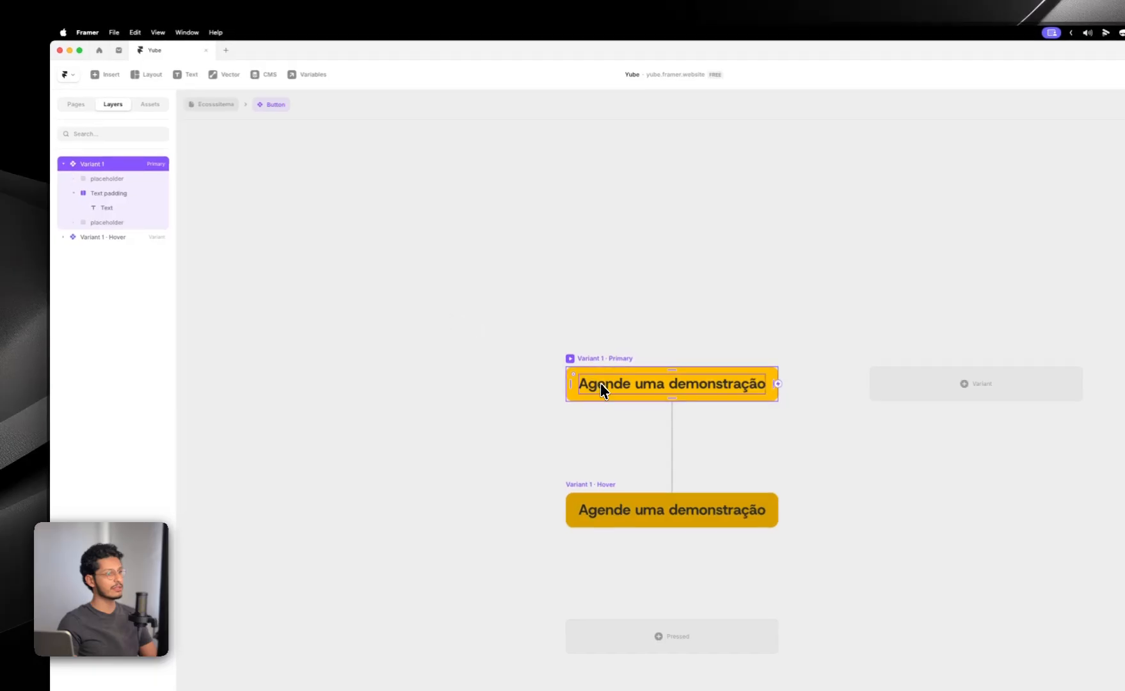
{"action": "double_click", "coordinate": [600, 382]}
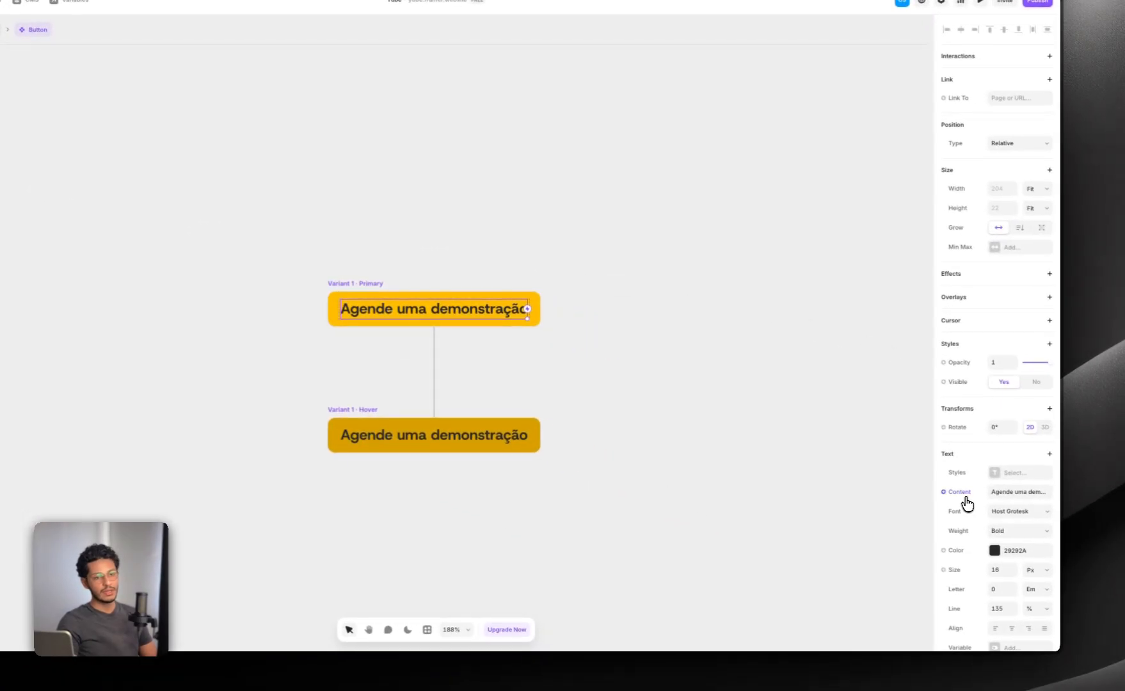
{"action": "left_click", "coordinate": [965, 494]}
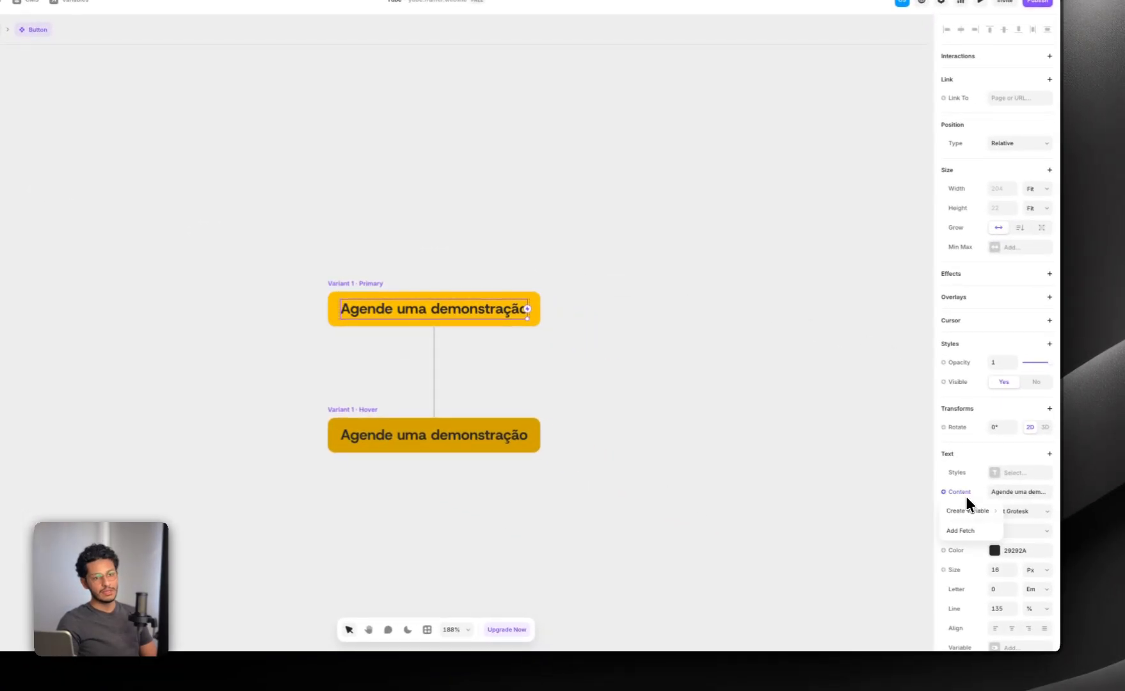
{"action": "mouse_move", "coordinate": [990, 513]}
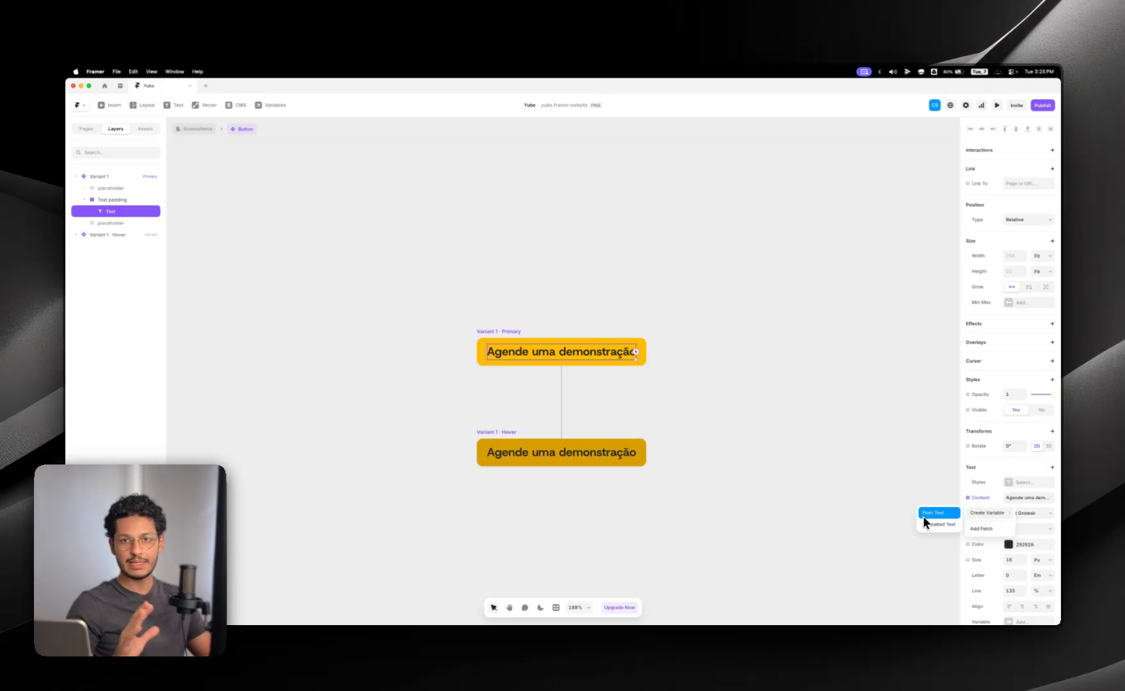
{"action": "left_click", "coordinate": [924, 514]}
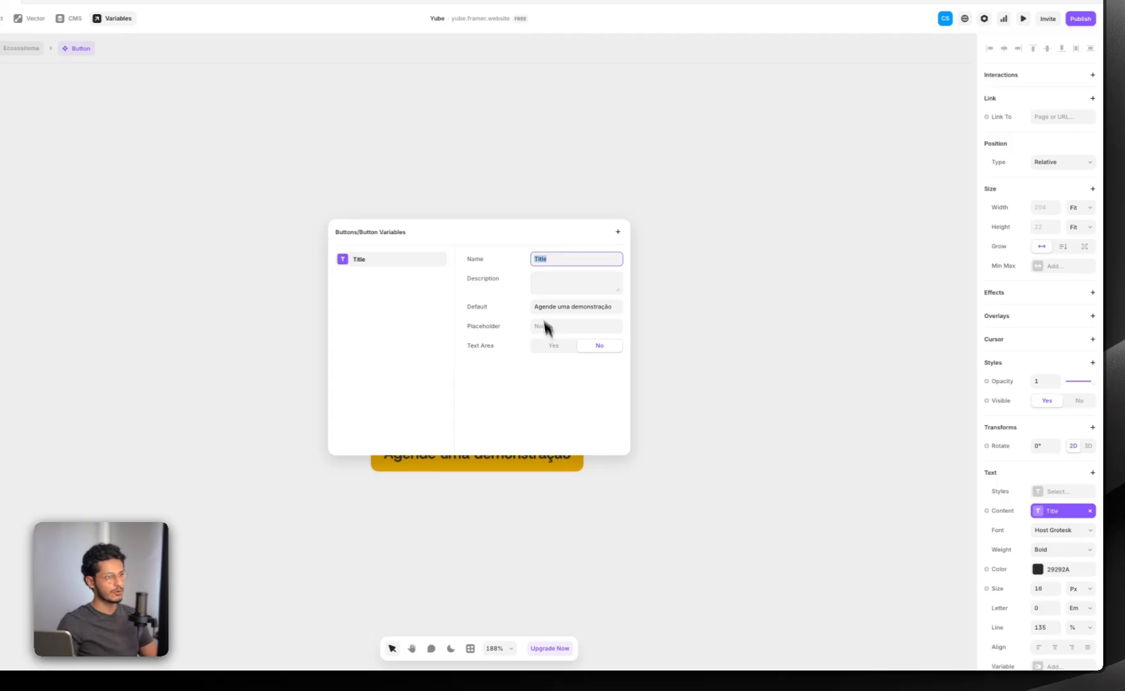
{"action": "left_click", "coordinate": [666, 225]}
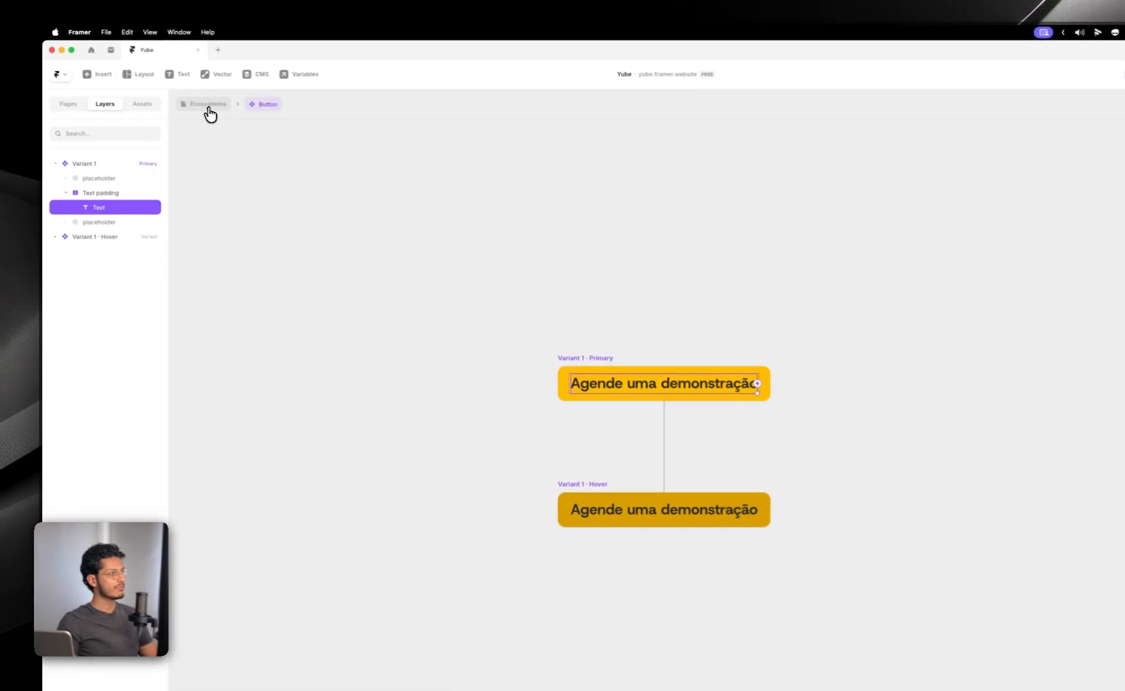
{"action": "left_click", "coordinate": [23, 51]}
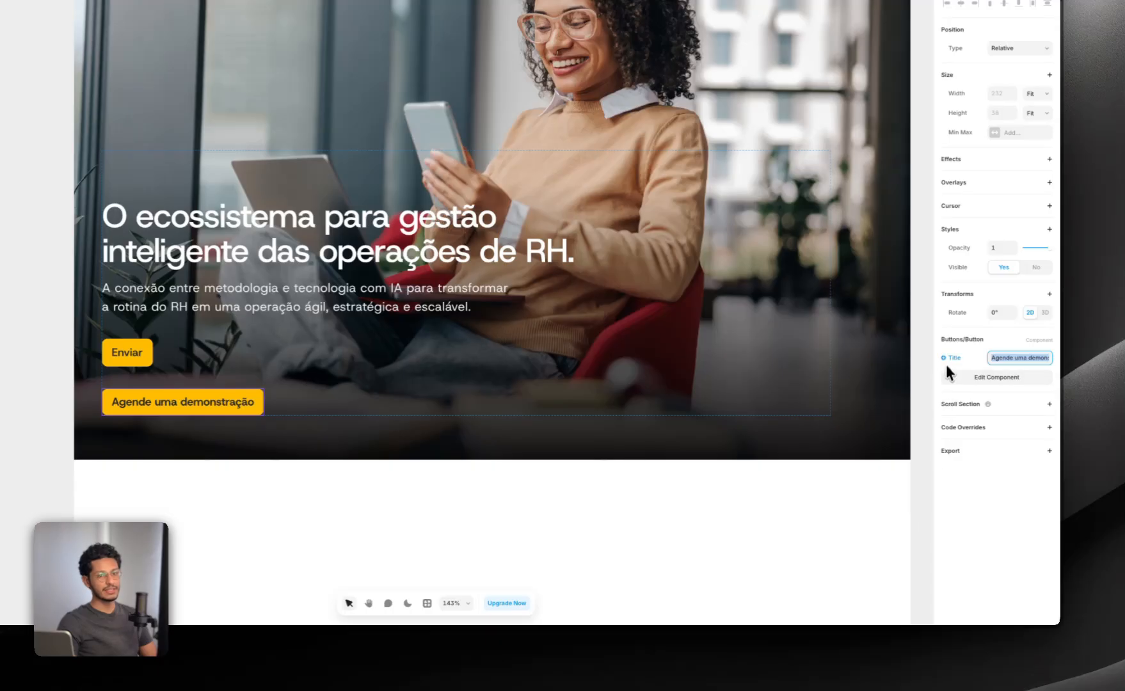
Step: Try "aspoigasdipg" as the Buttons/Button instance's Title, restore "Agende uma demonstração", and look briefly into its component
{"action": "left_click", "coordinate": [1001, 362]}
{"action": "type", "text": "aspoigasdipg"}
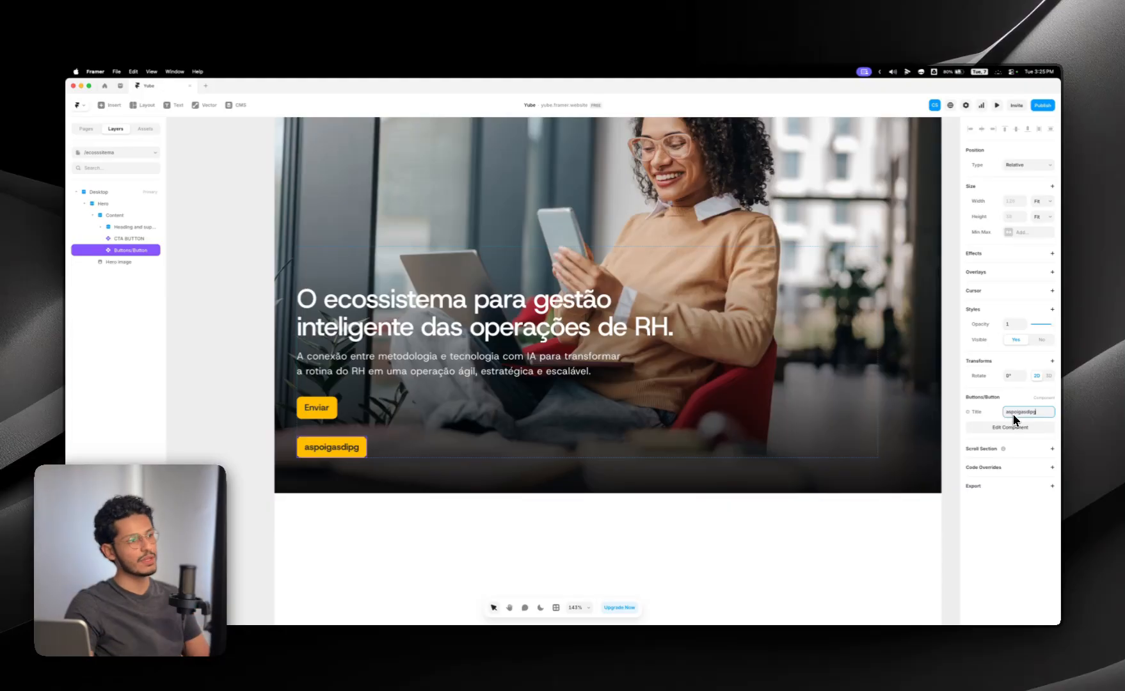
{"action": "key", "text": "super+a"}
{"action": "type", "text": "Agende uma demonstração"}
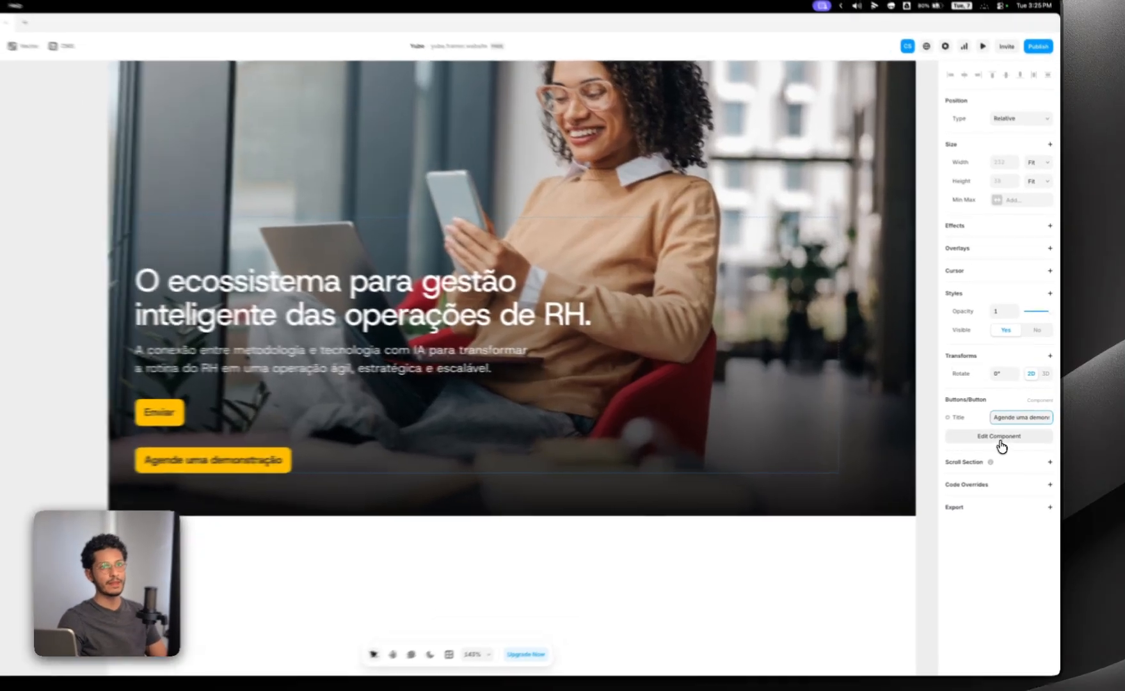
{"action": "left_click", "coordinate": [1010, 427]}
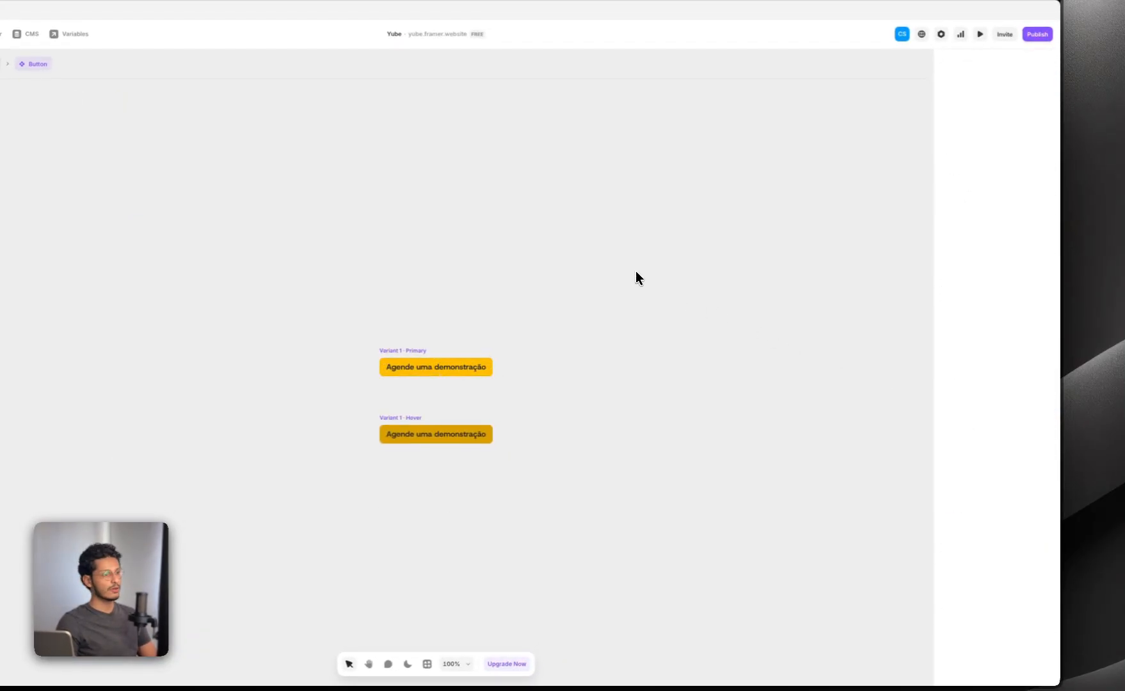
{"action": "left_click", "coordinate": [168, 123]}
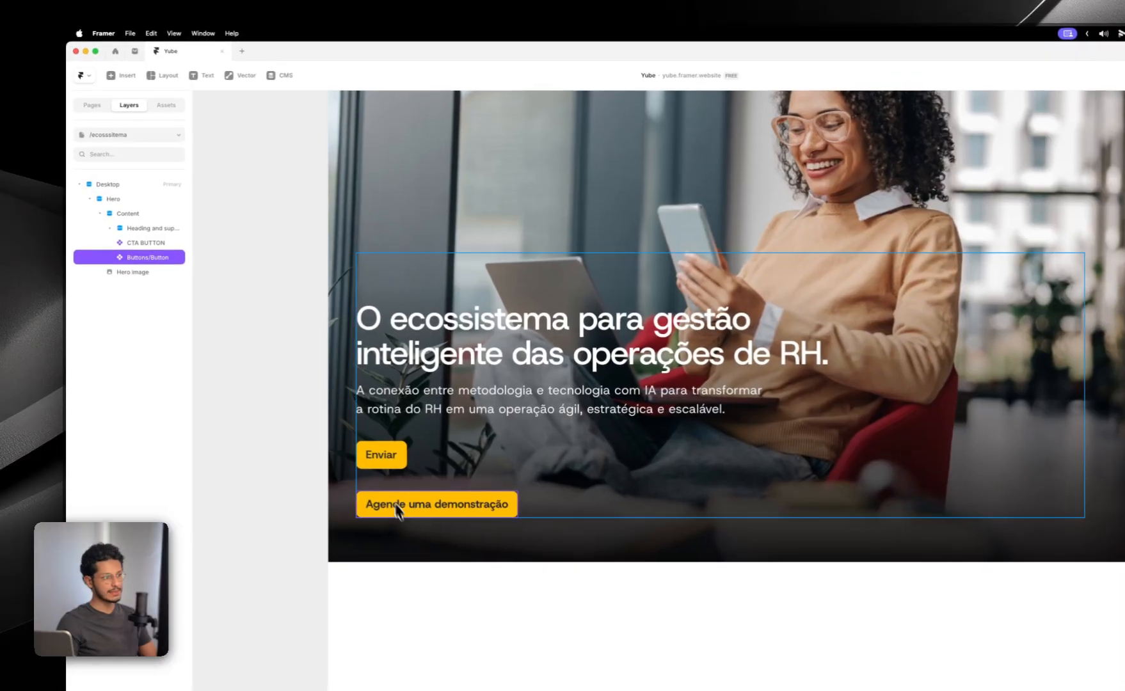
Step: Delete the Buttons/Button instance from the Hero content and undo the deletion
{"action": "left_click", "coordinate": [330, 539]}
{"action": "left_click", "coordinate": [302, 436]}
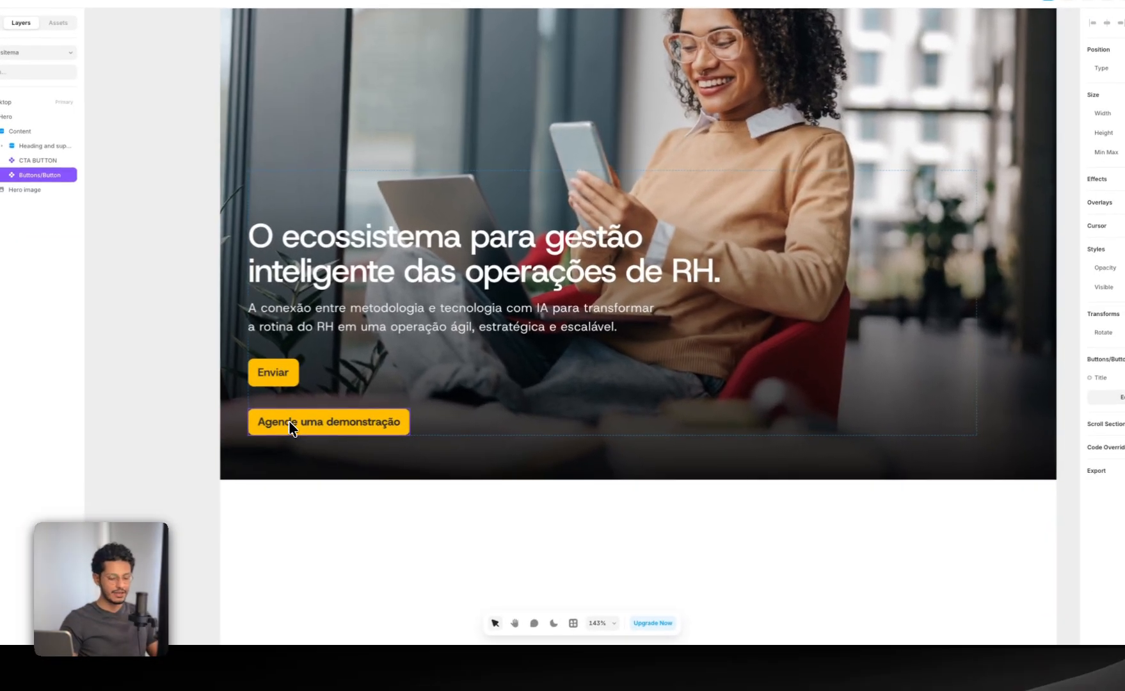
{"action": "key", "text": "Delete"}
{"action": "left_click", "coordinate": [291, 427]}
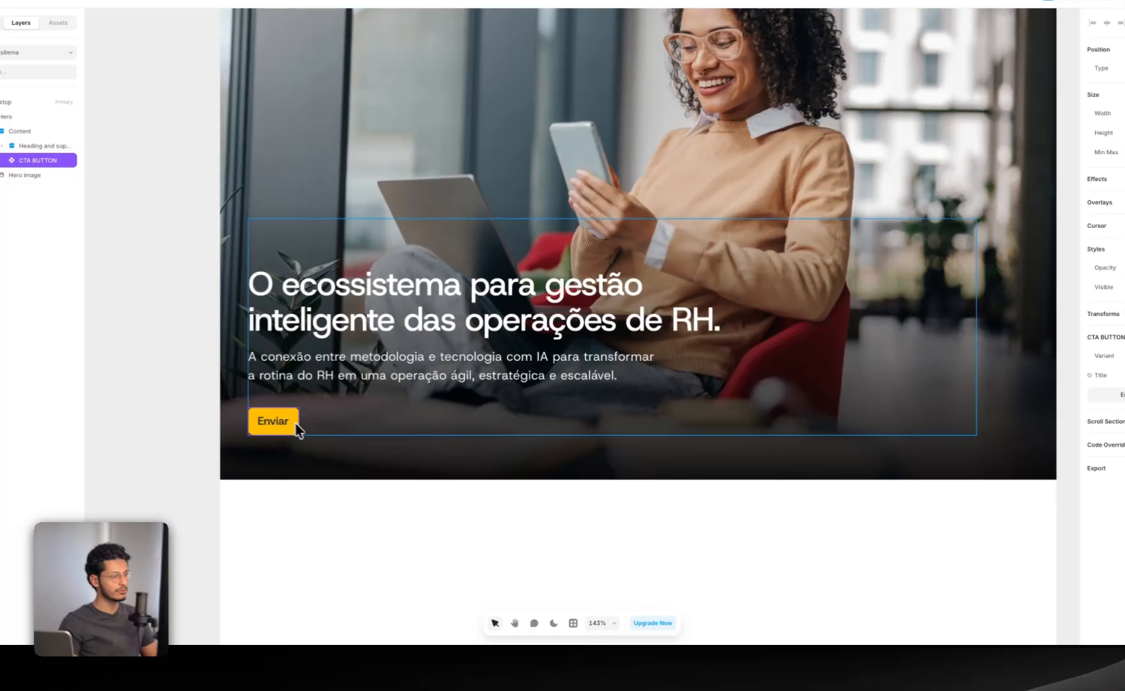
{"action": "key", "text": "ctrl+z"}
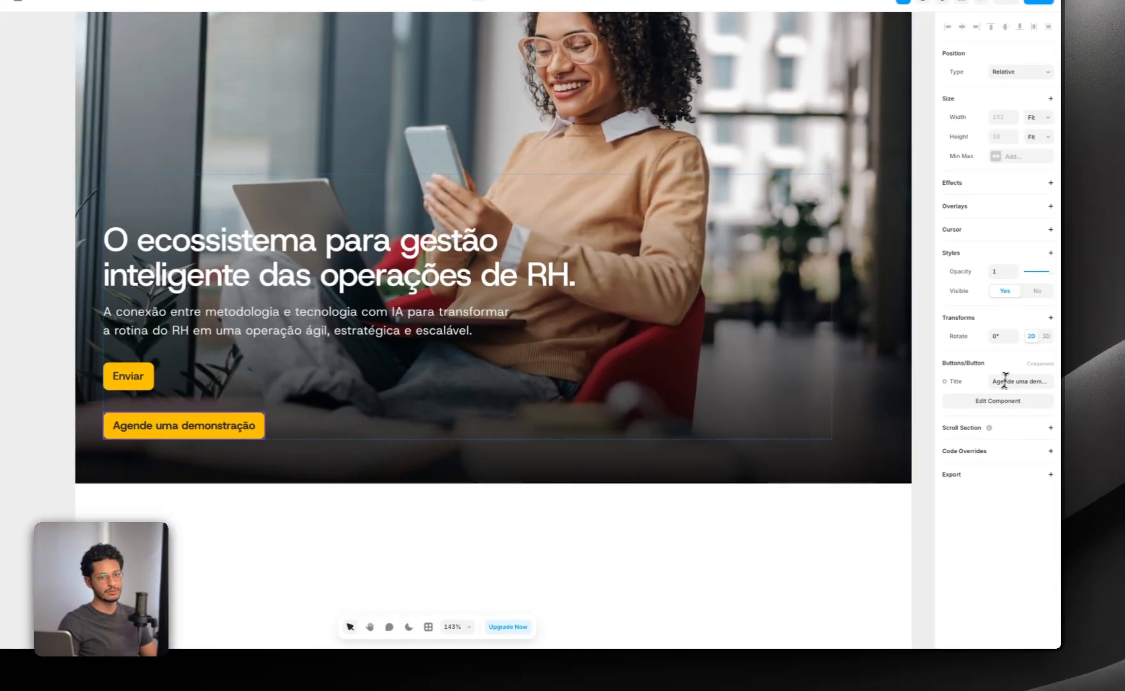
Step: Delete the Buttons/Button instance from the Hero and set the remaining CTA BUTTON's title to "Agende uma demonstração"
{"action": "double_click", "coordinate": [1097, 380]}
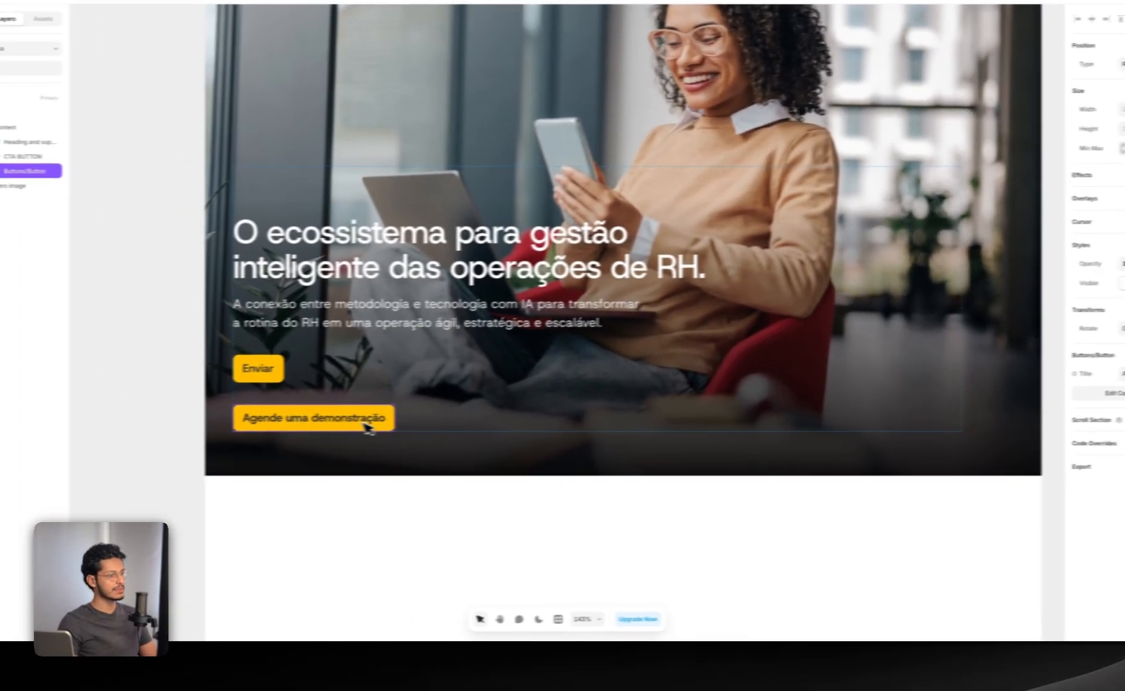
{"action": "left_click", "coordinate": [234, 430]}
{"action": "key", "text": "Delete"}
{"action": "left_click", "coordinate": [142, 430]}
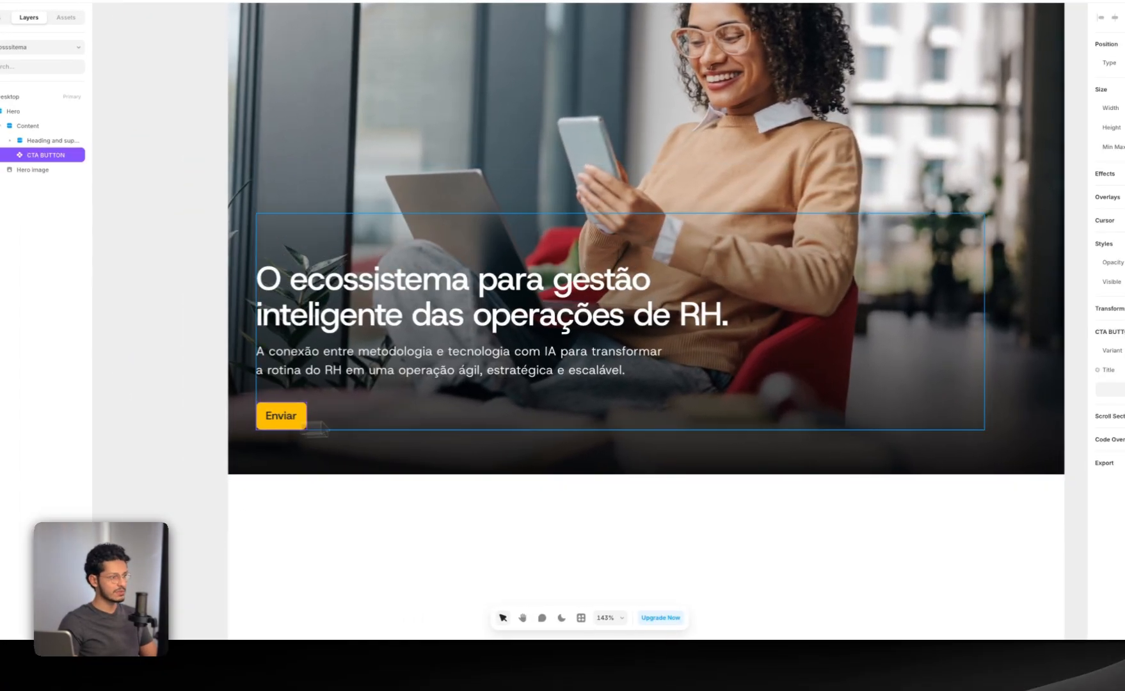
{"action": "left_click", "coordinate": [887, 502]}
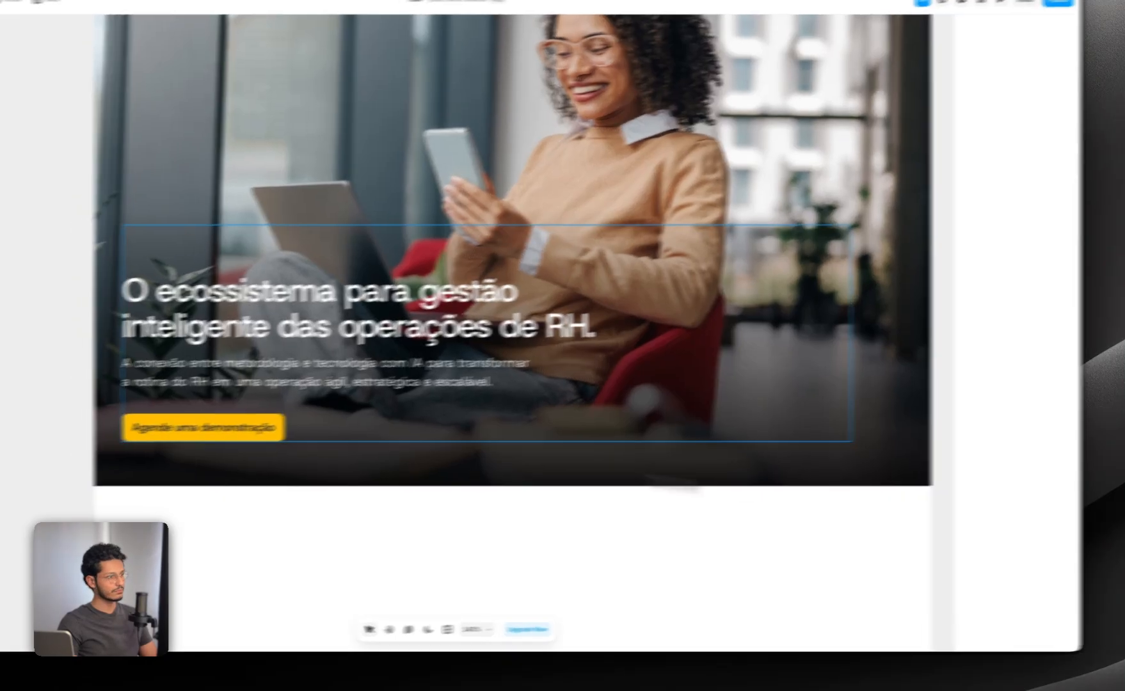
Step: Switch the Hero's CTA BUTTON to the Main CTA variant and check it in the full Hero
{"action": "left_click", "coordinate": [170, 429]}
{"action": "left_click", "coordinate": [1035, 365]}
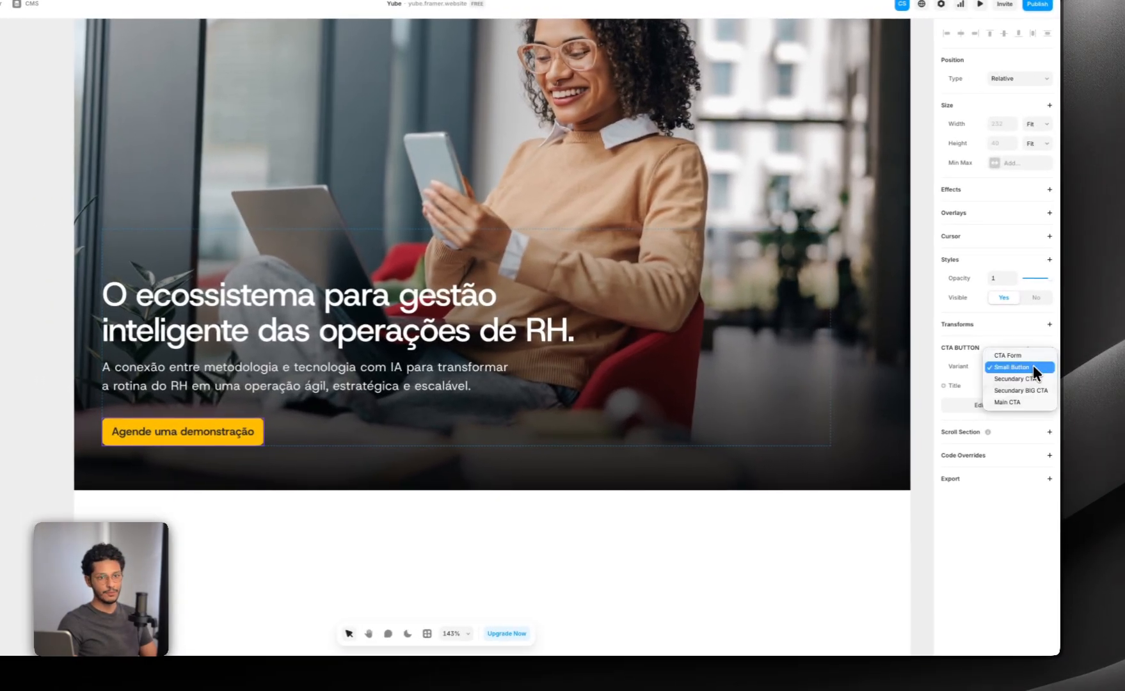
{"action": "left_click", "coordinate": [1024, 398]}
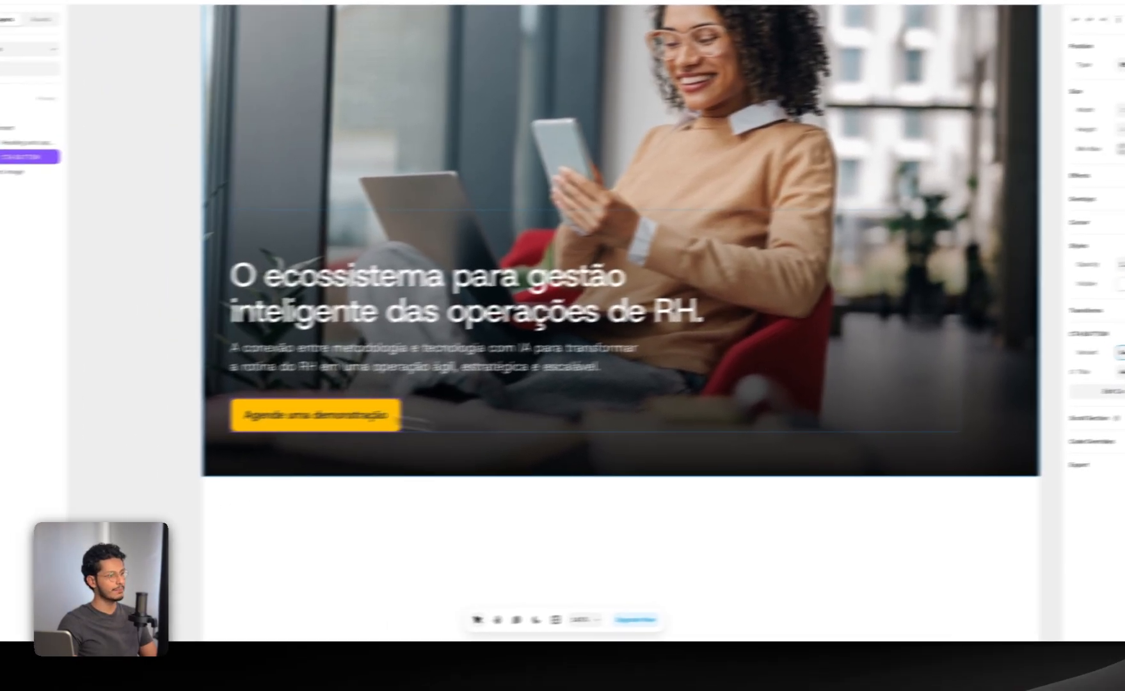
{"action": "left_click", "coordinate": [134, 389]}
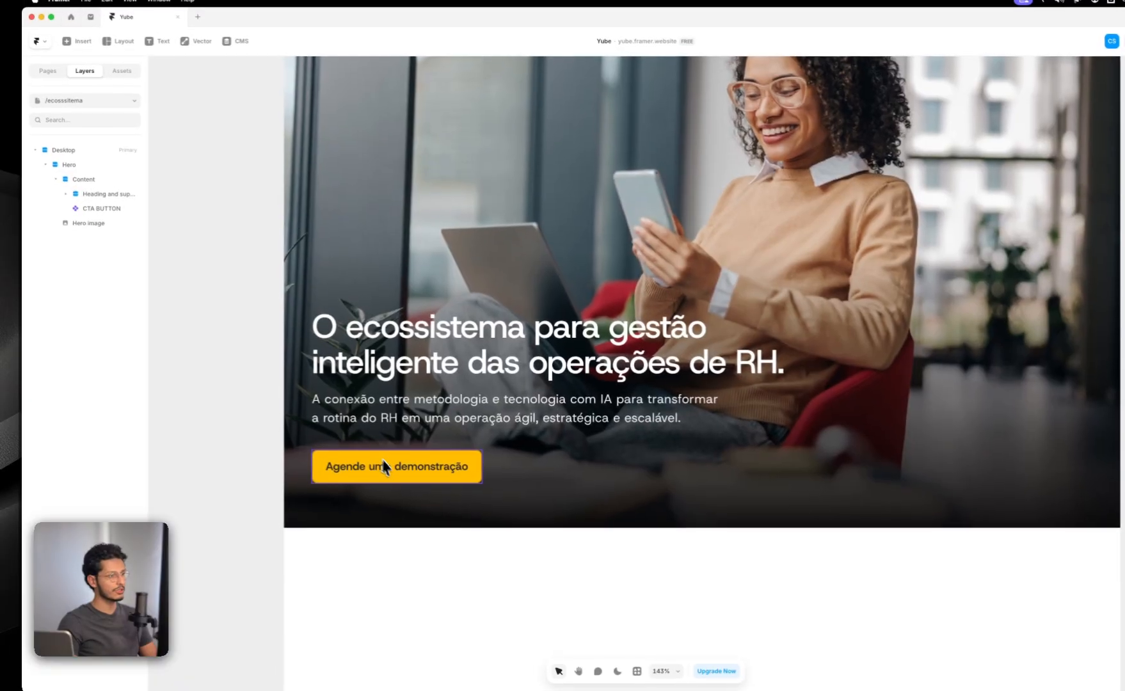
{"action": "left_click", "coordinate": [438, 461]}
{"action": "scroll", "coordinate": [441, 467], "scroll_direction": "down", "scroll_amount": 5}
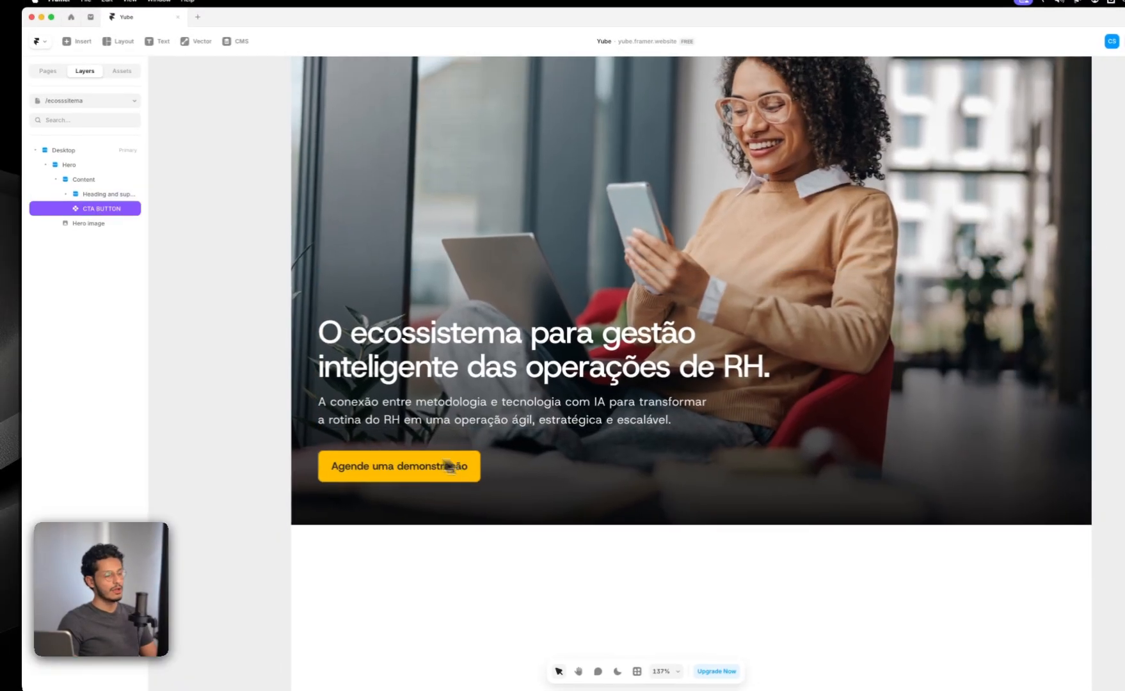
{"action": "left_click", "coordinate": [279, 455]}
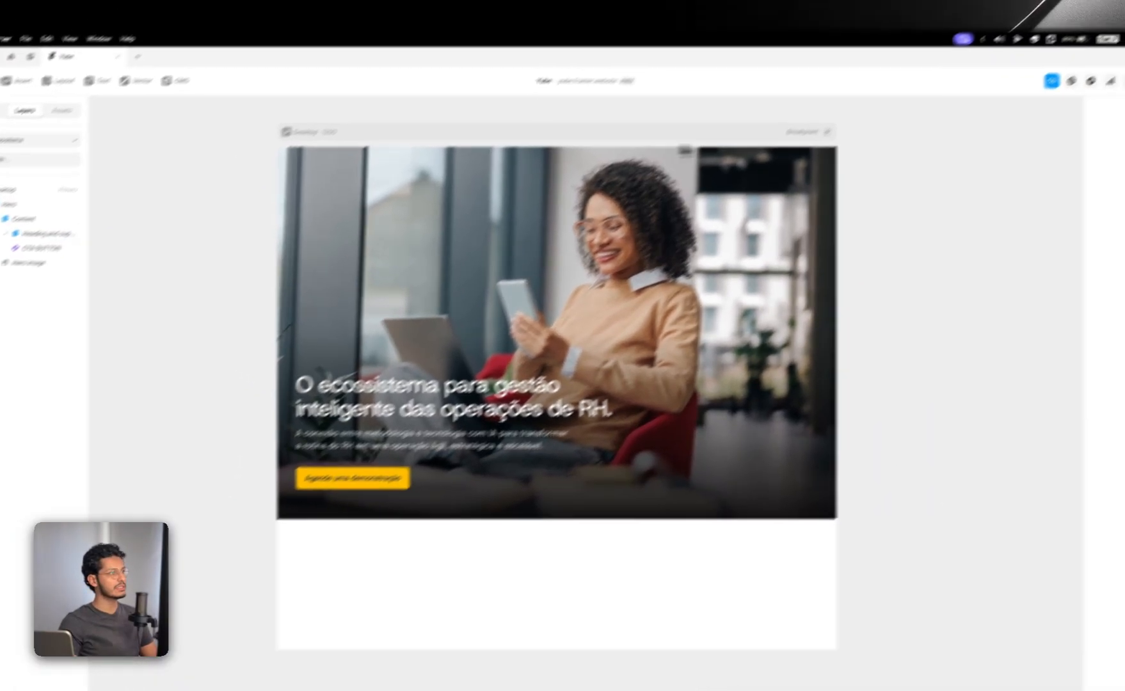
Step: Switch to Figma and select the Section frame directly beneath the Hero in the Ecossistema design
{"action": "left_click", "coordinate": [497, 176]}
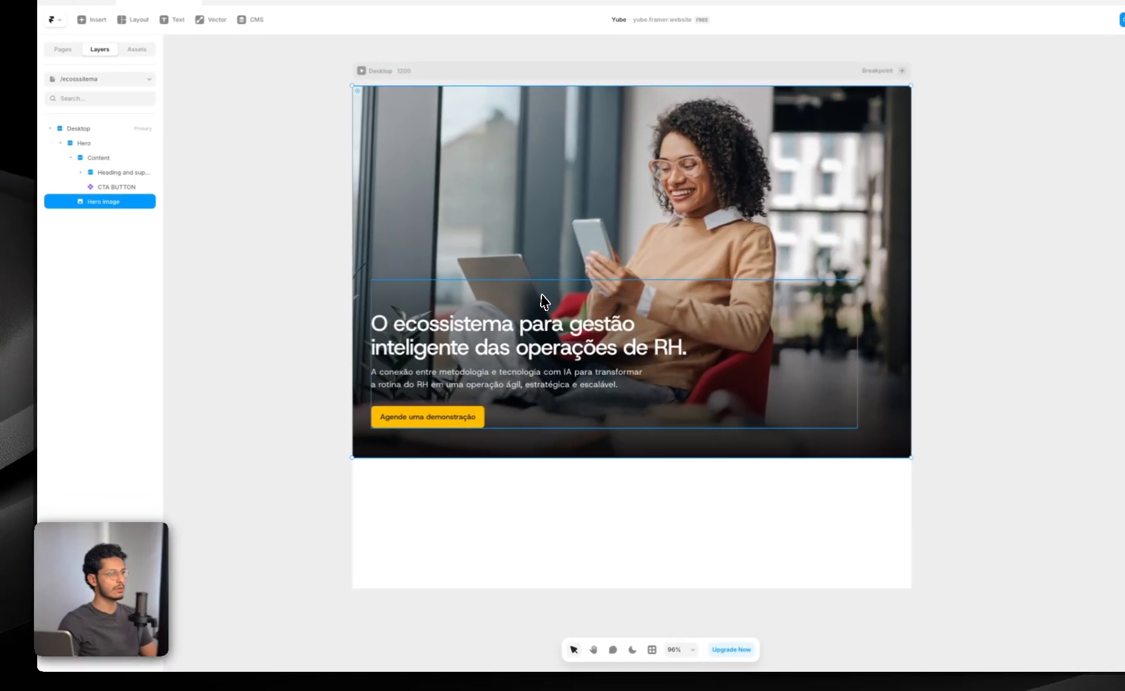
{"action": "left_click", "coordinate": [335, 389]}
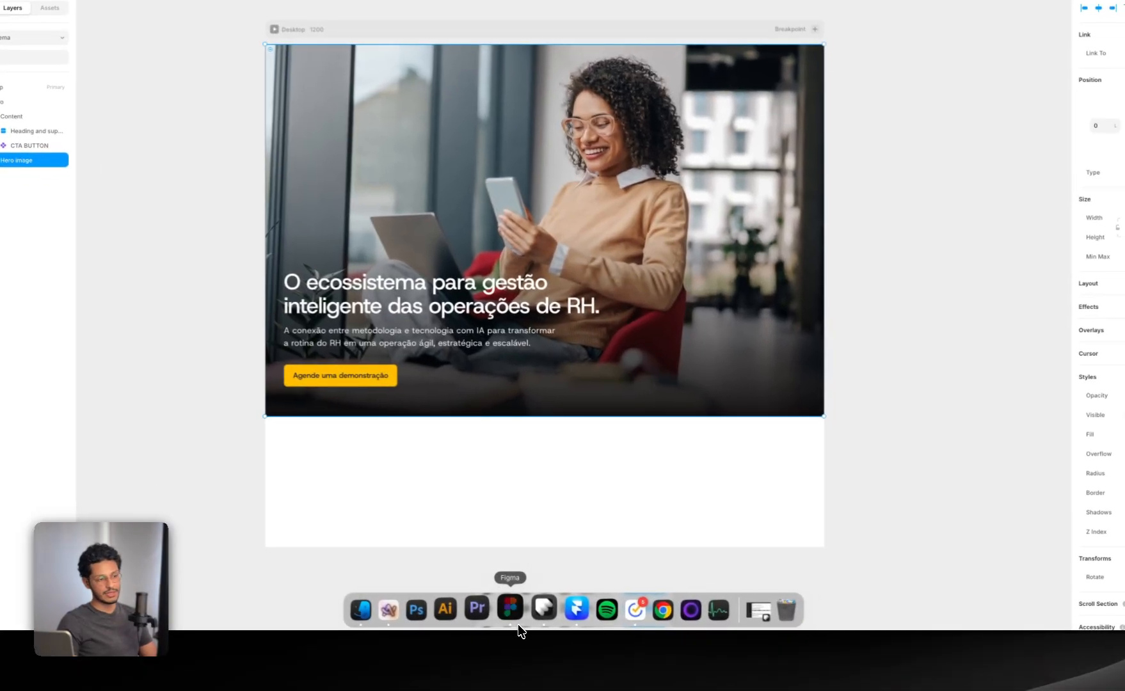
{"action": "left_click", "coordinate": [518, 626]}
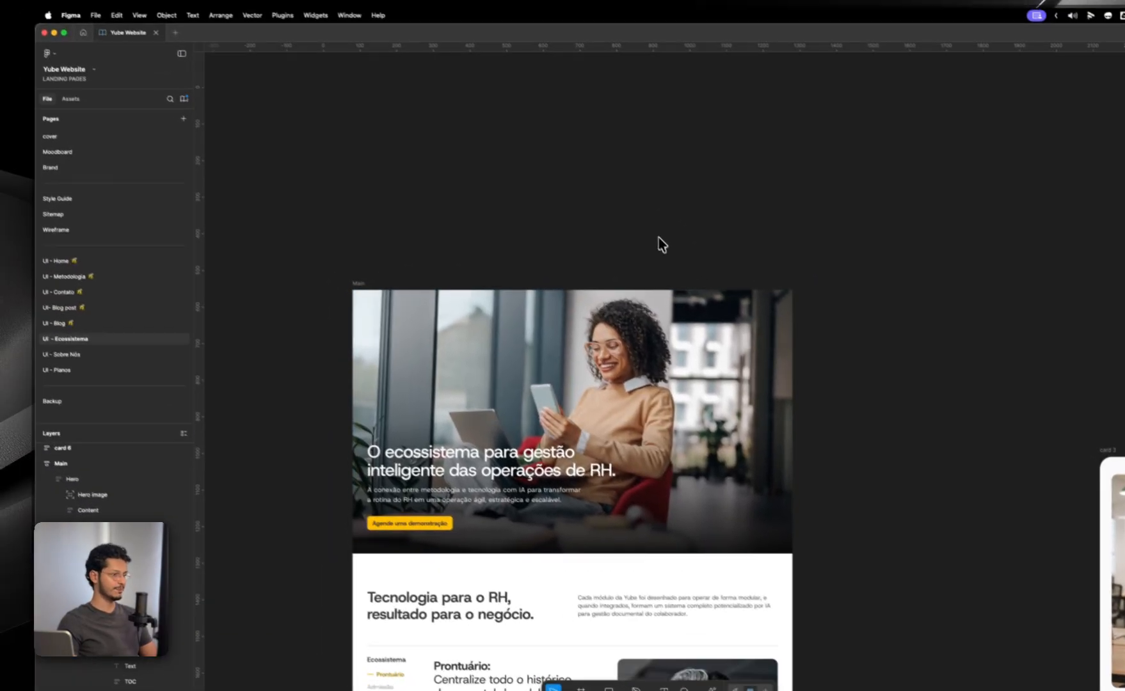
{"action": "scroll", "coordinate": [658, 238], "scroll_direction": "down", "scroll_amount": 3}
{"action": "left_click", "coordinate": [559, 384]}
{"action": "scroll", "coordinate": [565, 388], "scroll_direction": "down", "scroll_amount": 2}
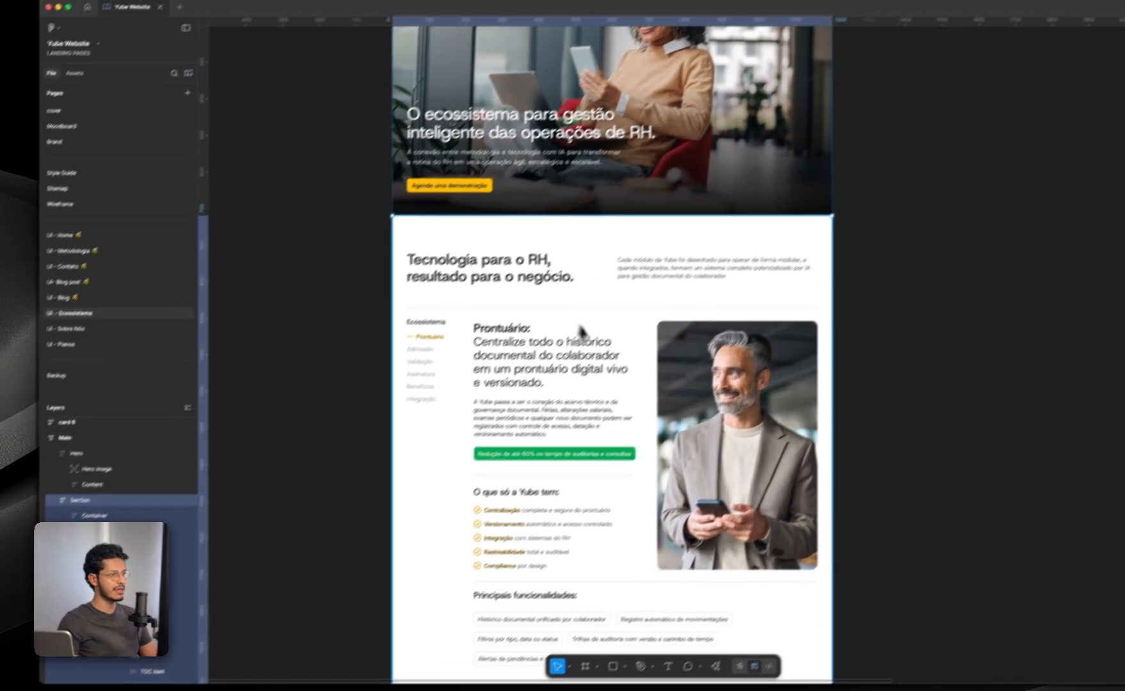
{"action": "left_click", "coordinate": [109, 508]}
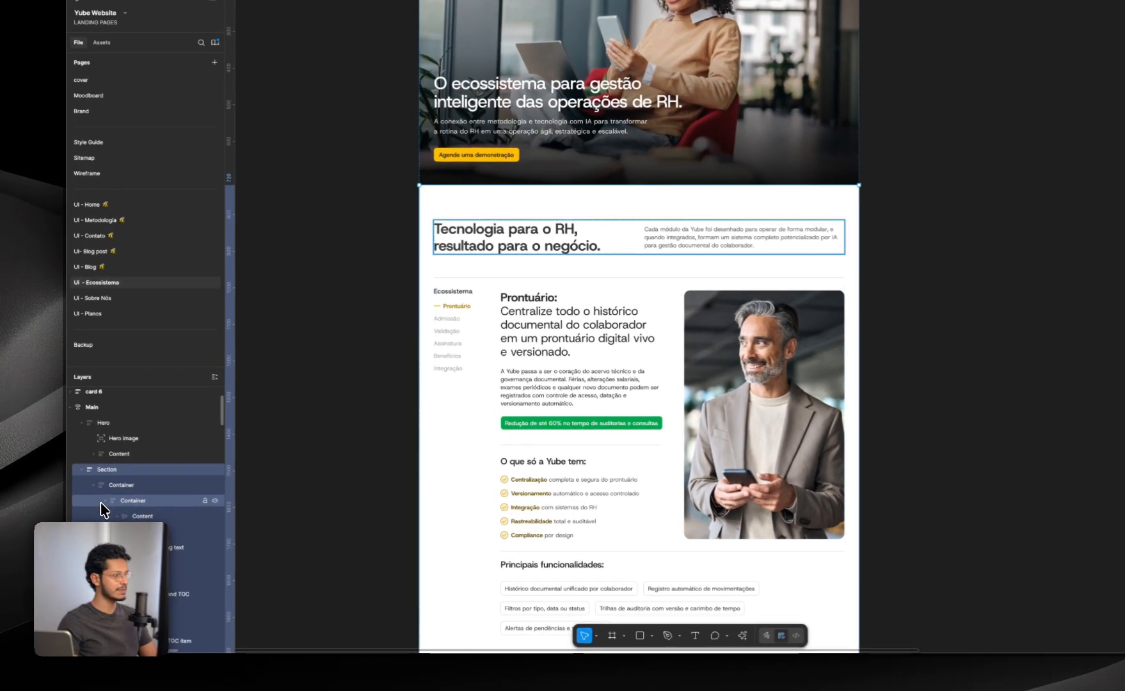
{"action": "left_click", "coordinate": [108, 486]}
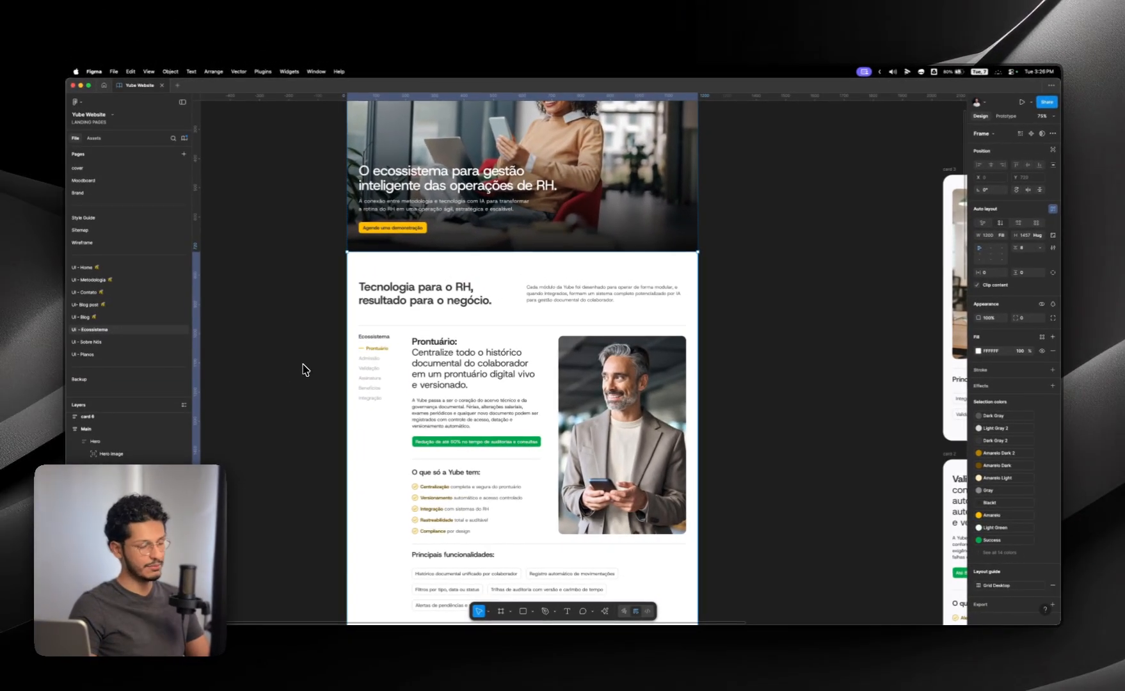
Step: Copy the selected Section to the clipboard with the Figma to HTML with Framer plugin
{"action": "key", "text": "super+k"}
{"action": "key", "text": "Return"}
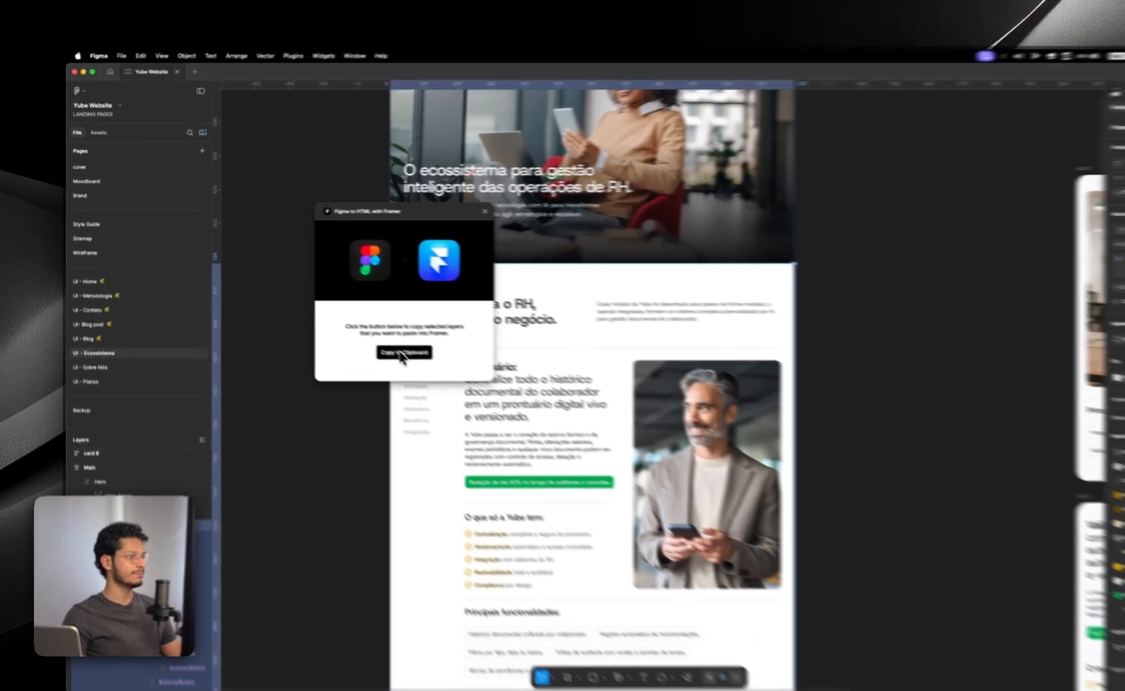
{"action": "left_click", "coordinate": [354, 329]}
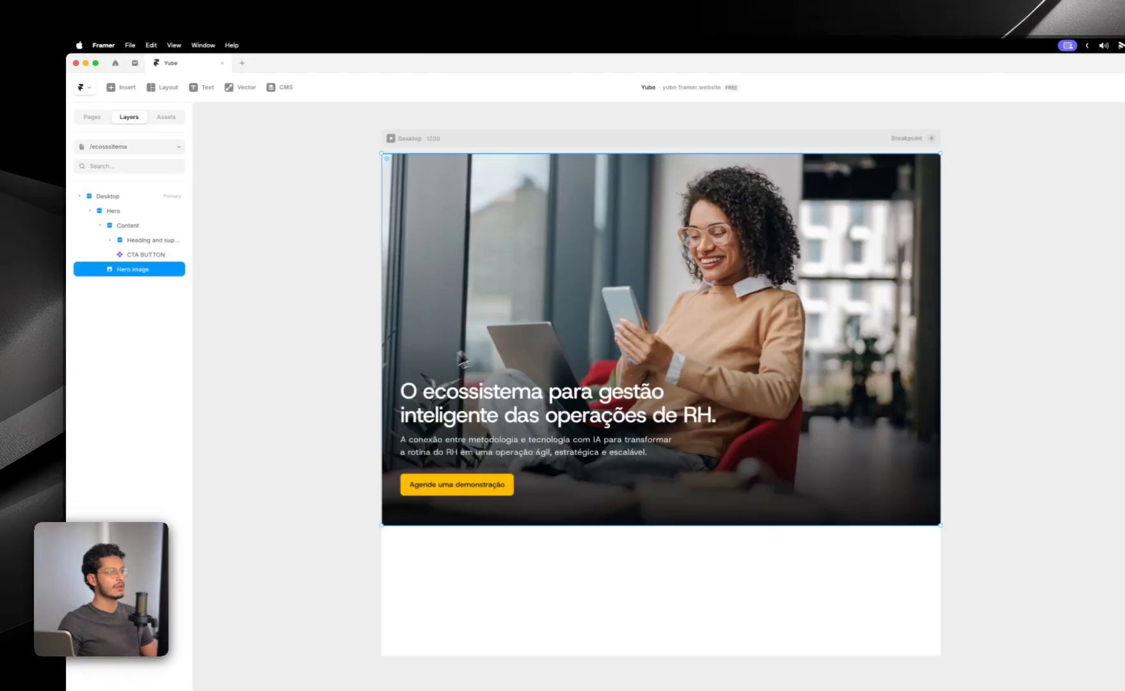
Step: Back in Framer, collapse the Hero layer and paste the copied Section into the Desktop frame beneath it
{"action": "left_click", "coordinate": [95, 212]}
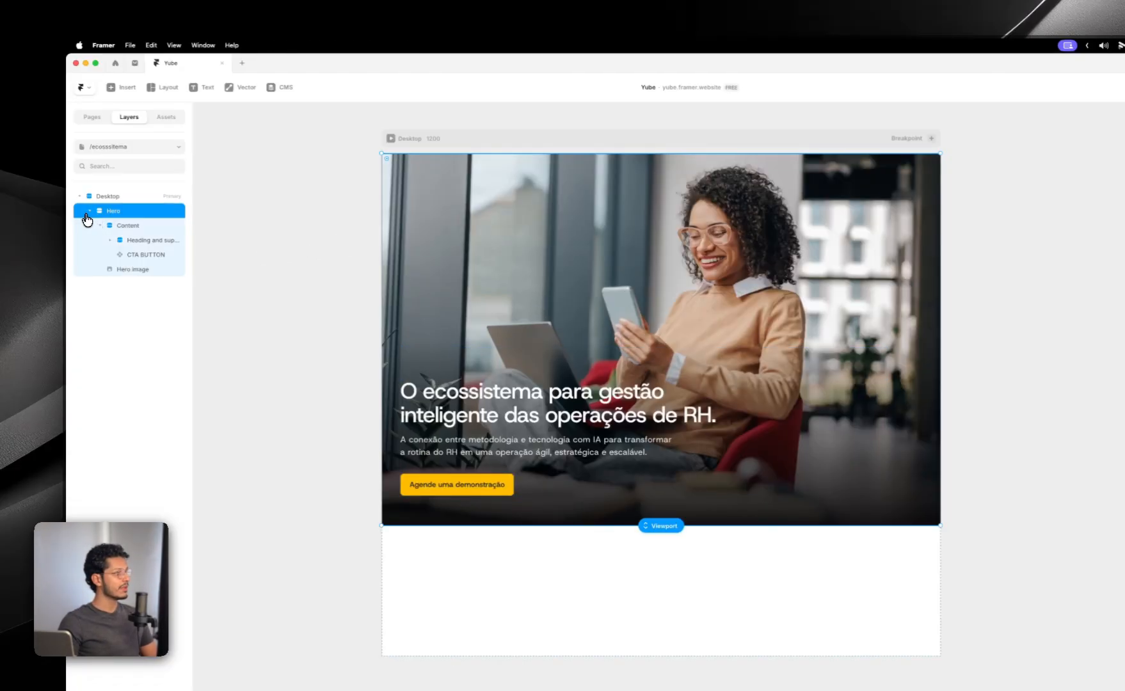
{"action": "left_click", "coordinate": [89, 211]}
{"action": "left_click", "coordinate": [113, 198]}
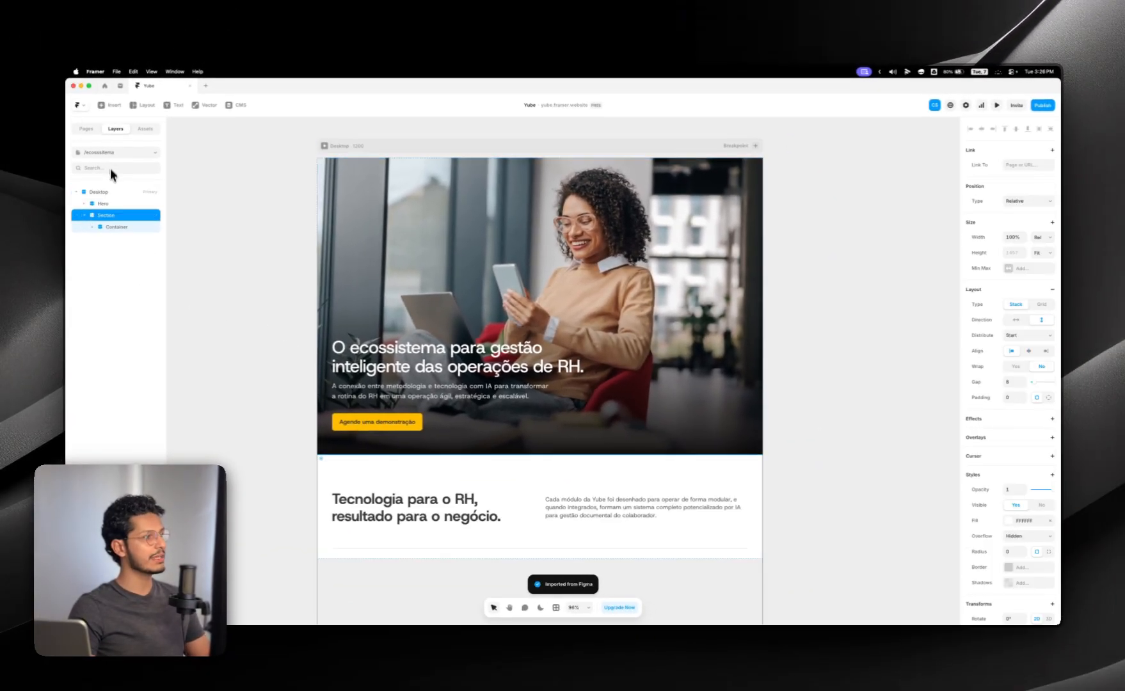
Step: Set the Desktop breakpoint's height to Fit Content
{"action": "scroll", "coordinate": [534, 348], "scroll_direction": "down", "scroll_amount": 4}
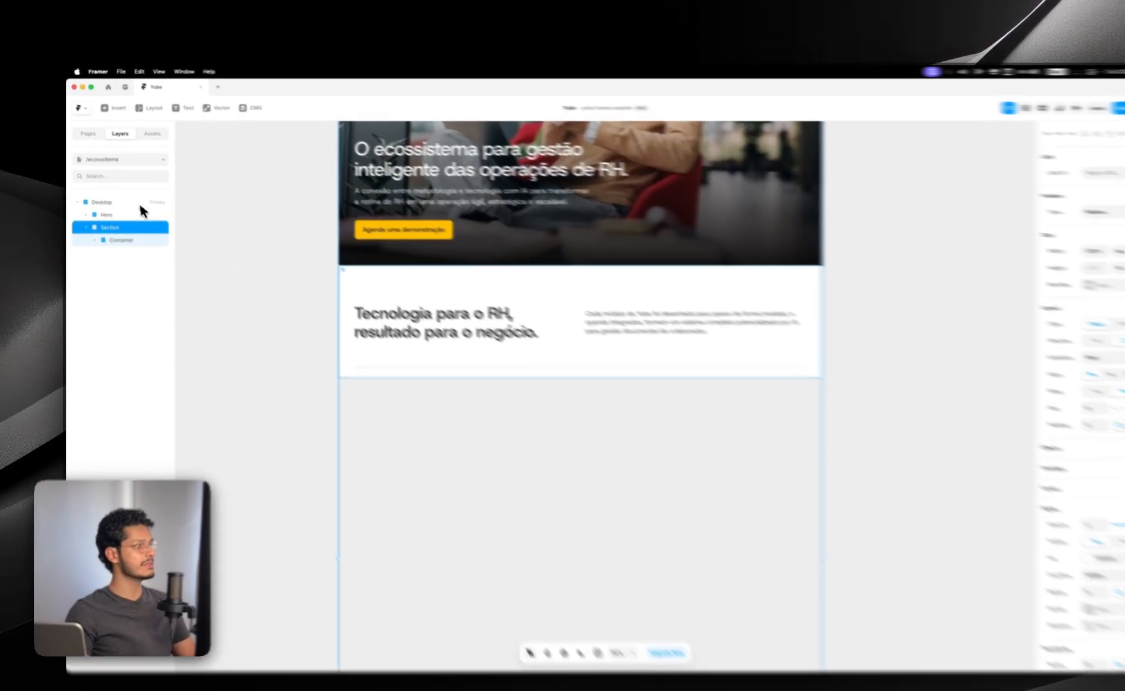
{"action": "left_click", "coordinate": [138, 192]}
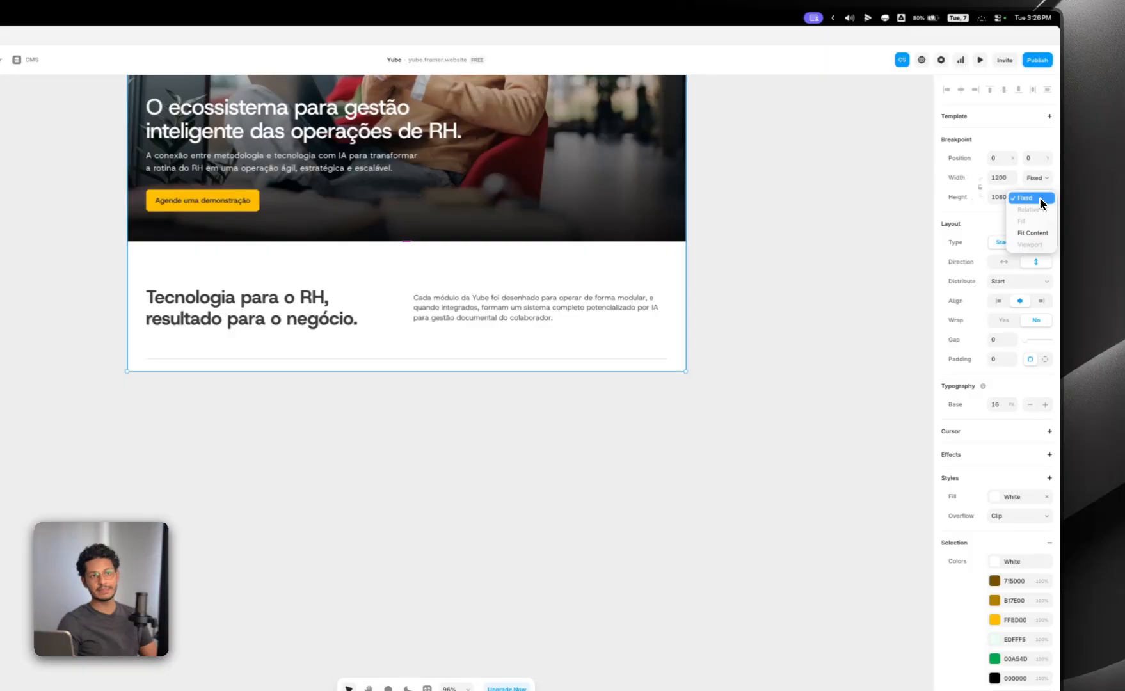
{"action": "left_click", "coordinate": [1034, 233]}
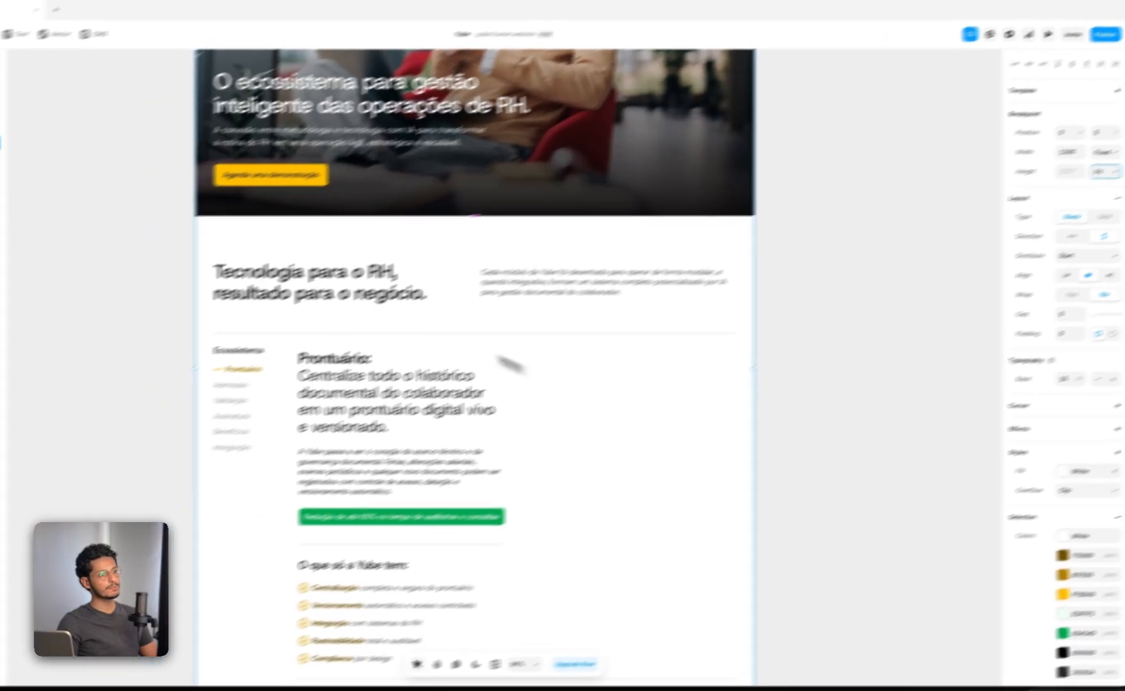
Step: Set the height of the Card image beside the Prontuário text to Fit Image
{"action": "scroll", "coordinate": [432, 285], "scroll_direction": "up", "scroll_amount": 2}
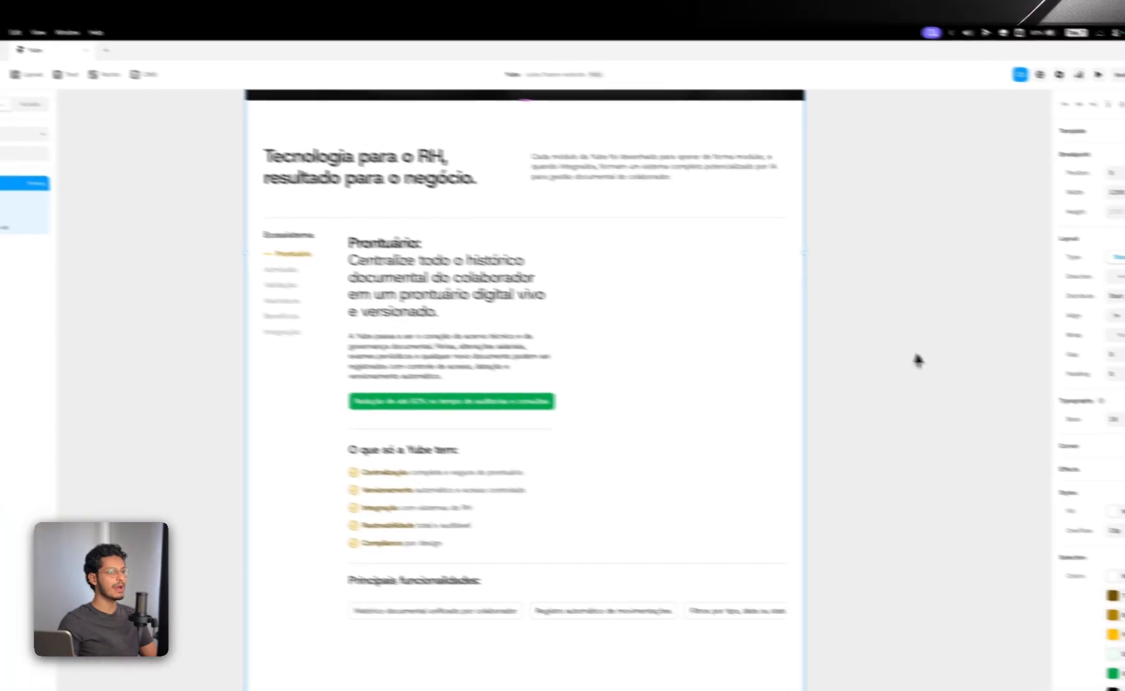
{"action": "left_click", "coordinate": [803, 335]}
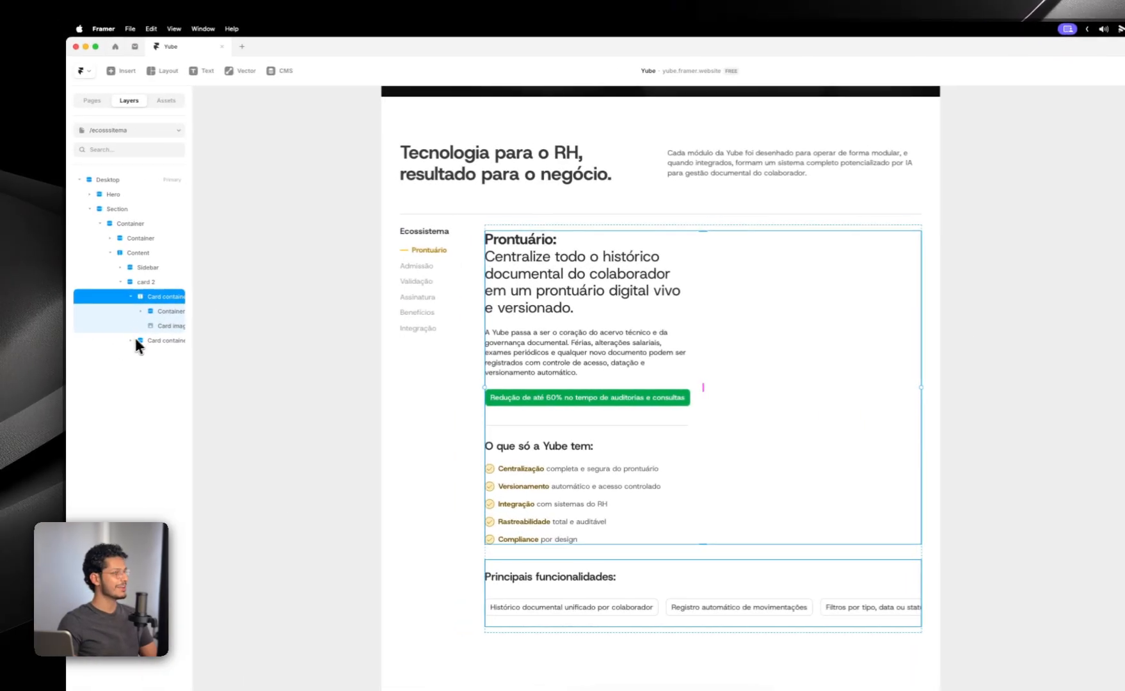
{"action": "left_click", "coordinate": [152, 326]}
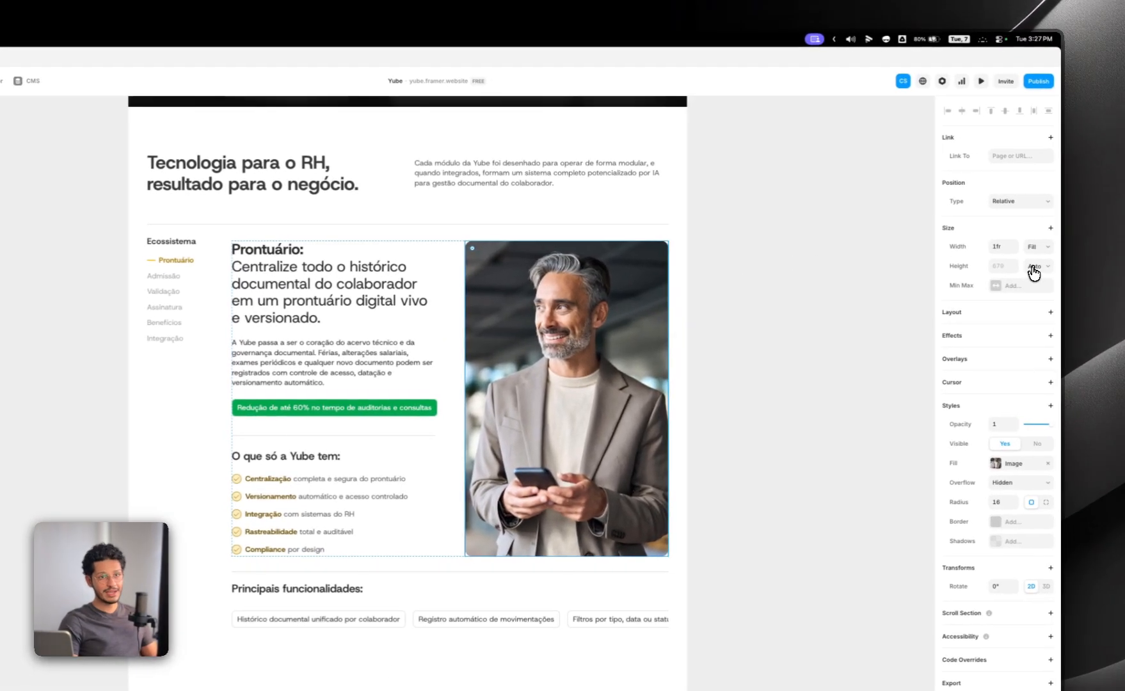
{"action": "left_click", "coordinate": [1081, 271]}
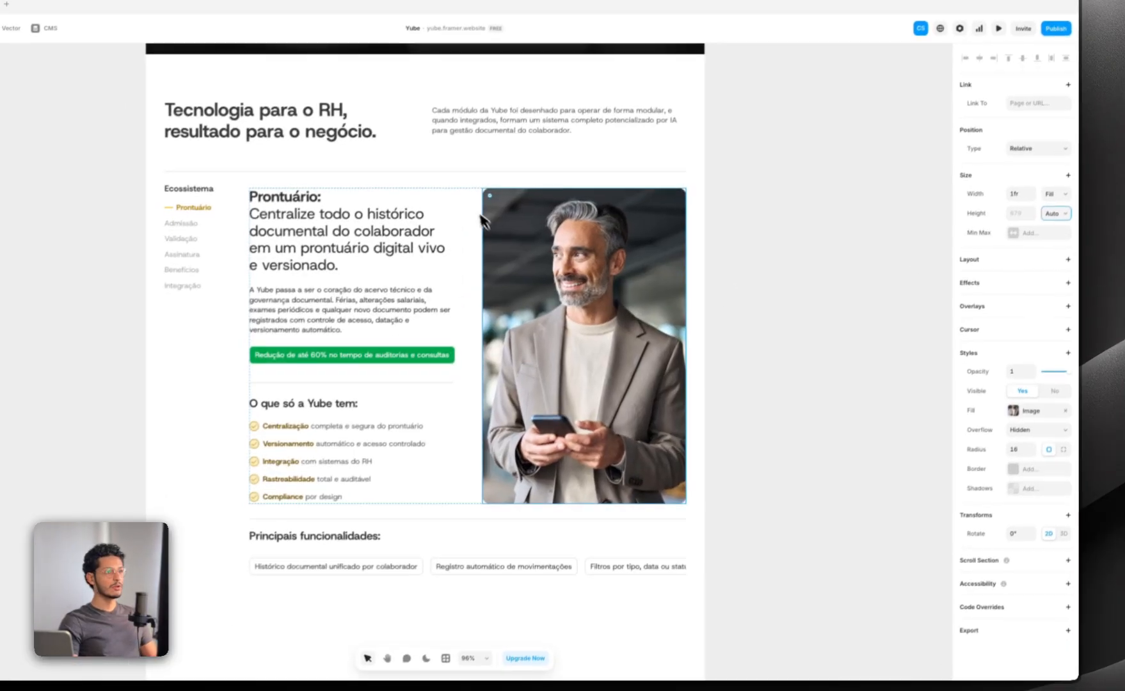
Step: Try a Fixed height on the Card container around the Prontuário text and image, stretching it to 820 px
{"action": "left_click", "coordinate": [449, 260]}
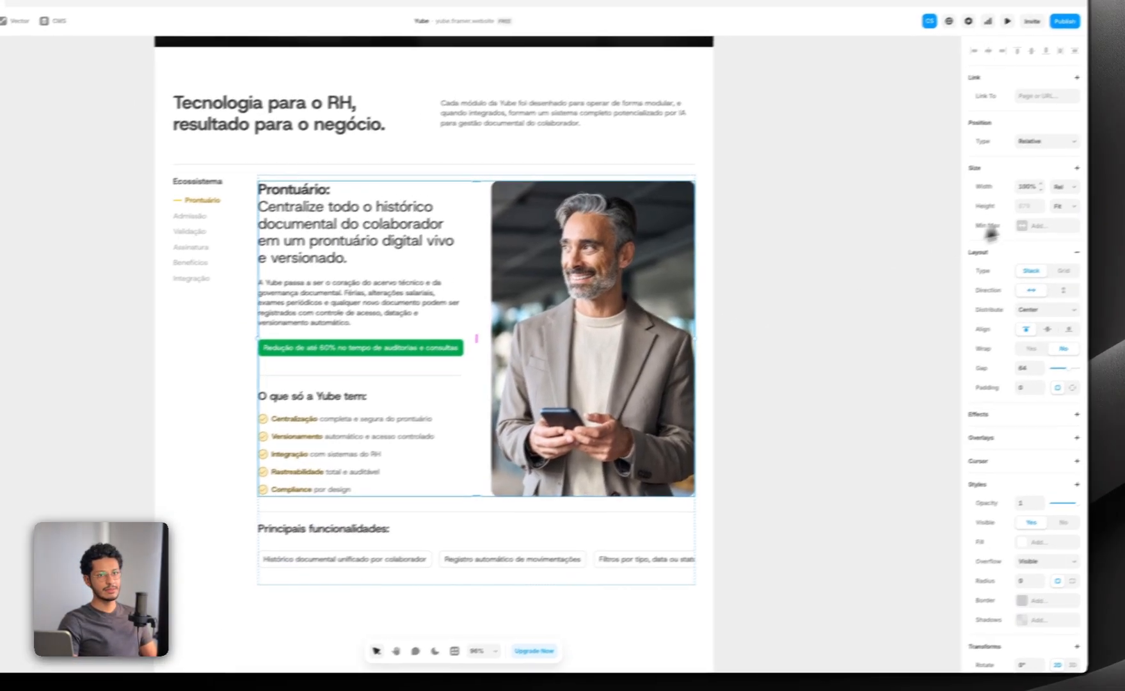
{"action": "left_click", "coordinate": [1078, 200]}
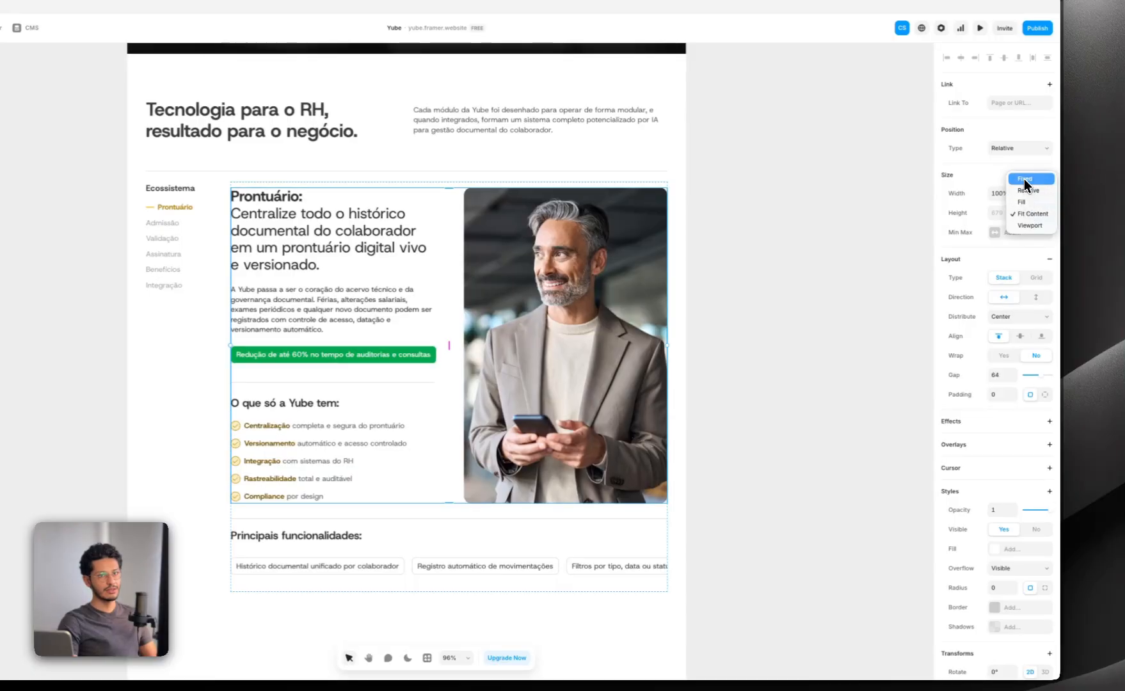
{"action": "left_click", "coordinate": [1072, 171]}
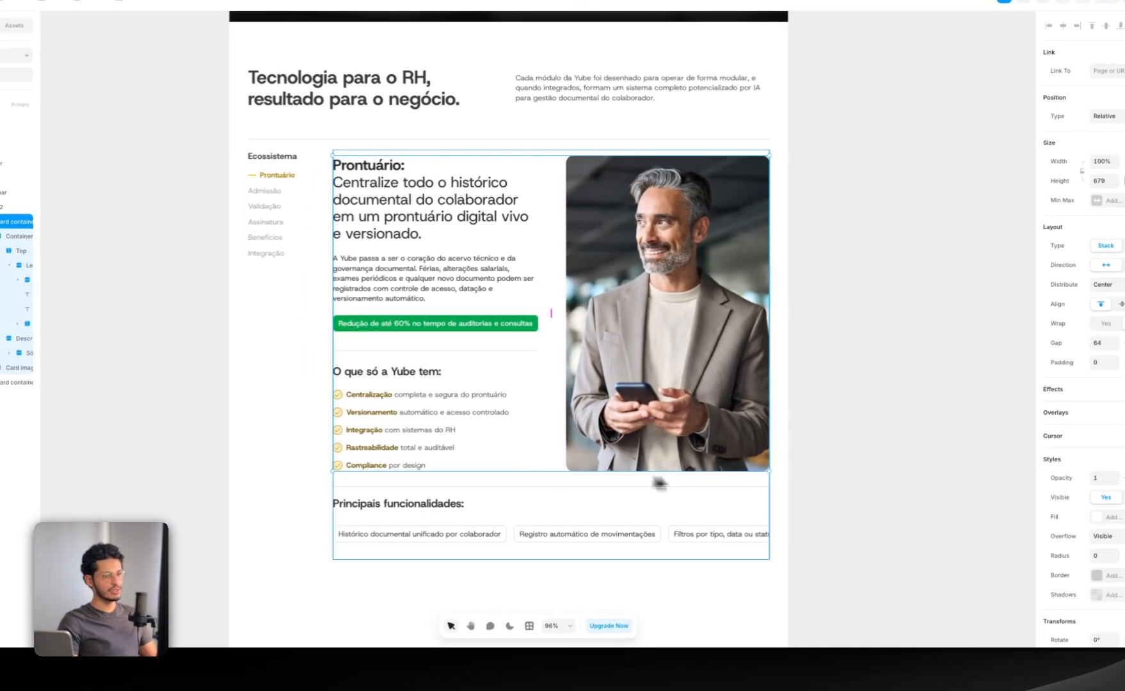
{"action": "left_click_drag", "start_coordinate": [767, 473], "coordinate": [765, 536]}
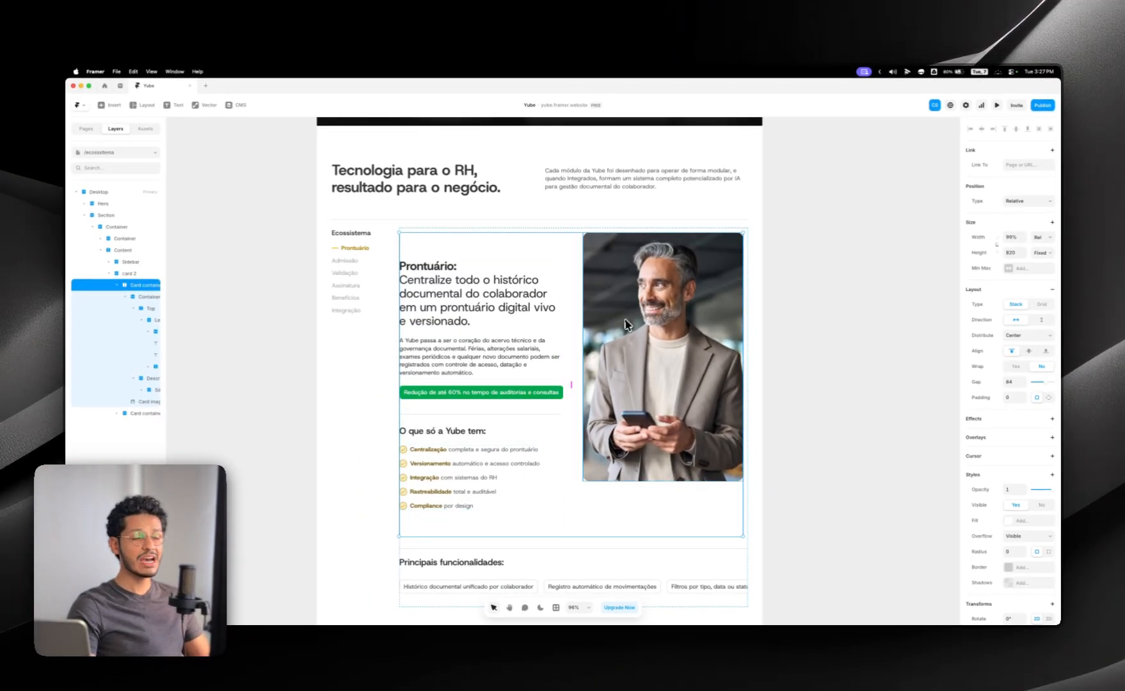
Step: Try Fill as the Card image's height and replace the Stretch image type with one that covers the frame undistorted
{"action": "left_click", "coordinate": [613, 369]}
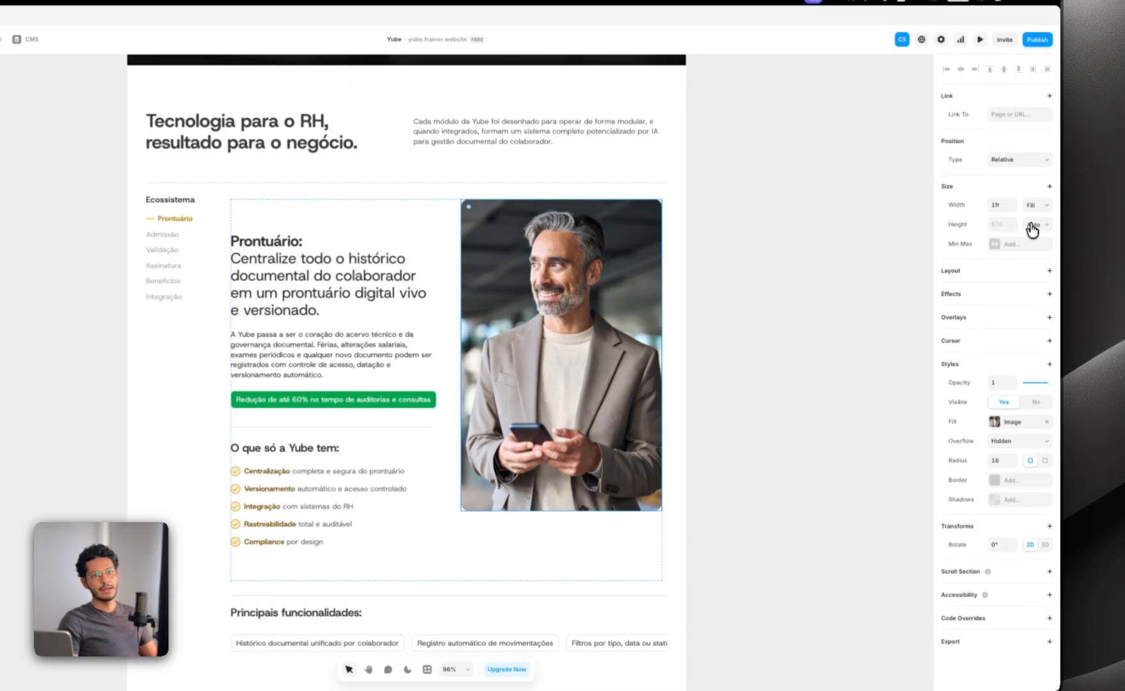
{"action": "left_click", "coordinate": [1033, 258]}
{"action": "left_click", "coordinate": [1027, 200]}
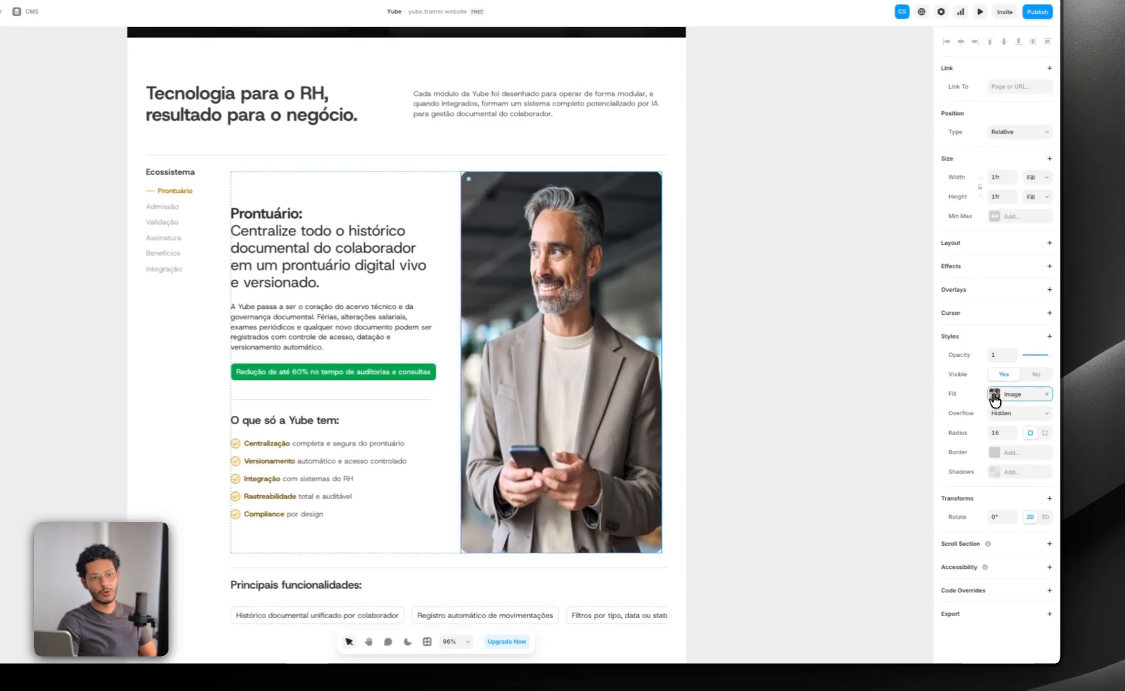
{"action": "left_click", "coordinate": [998, 417]}
{"action": "left_click", "coordinate": [878, 511]}
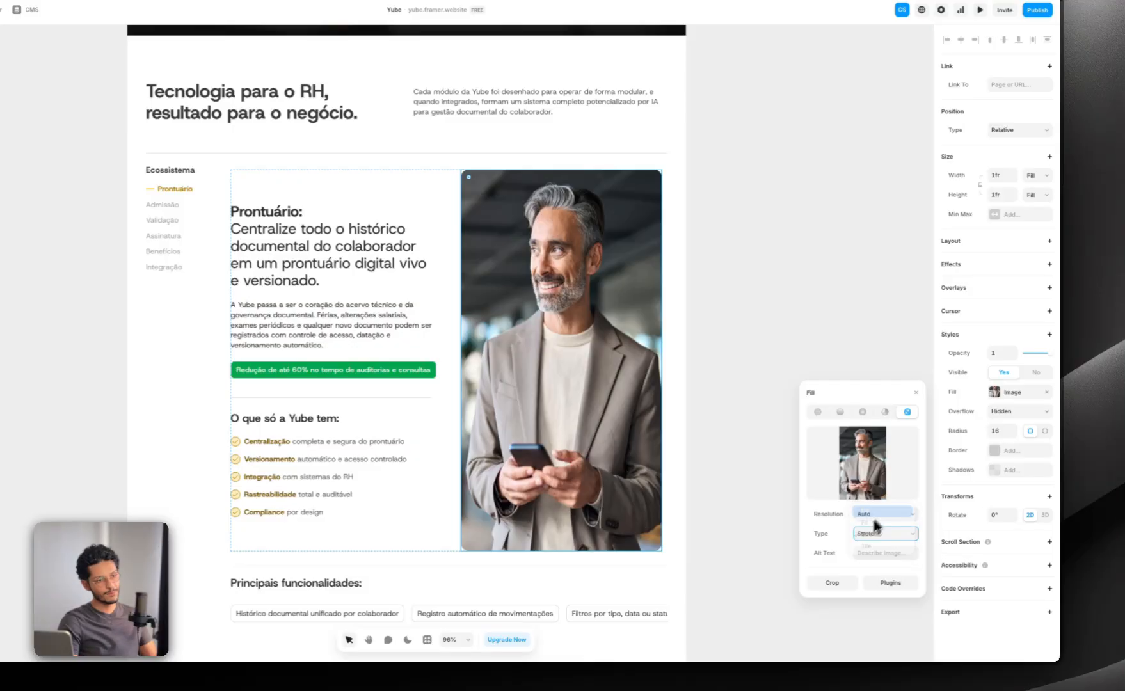
{"action": "left_click", "coordinate": [839, 299]}
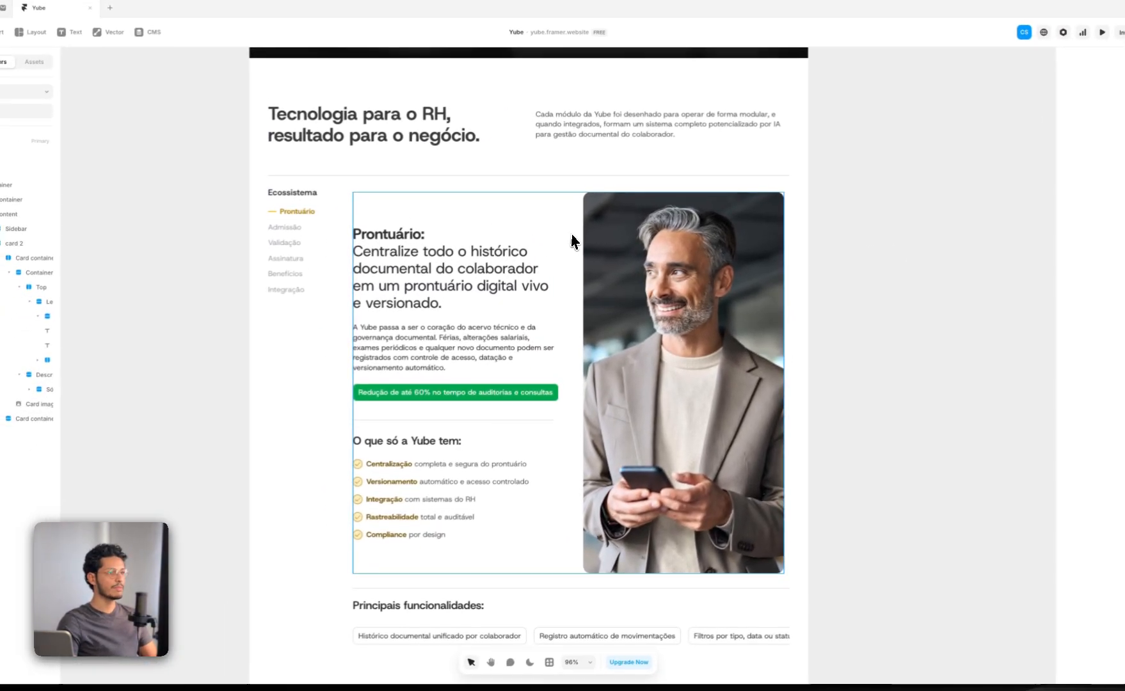
Step: Set the Card image's height to Fill and change its picture from Stretch to a type that covers the frame
{"action": "left_click", "coordinate": [569, 235]}
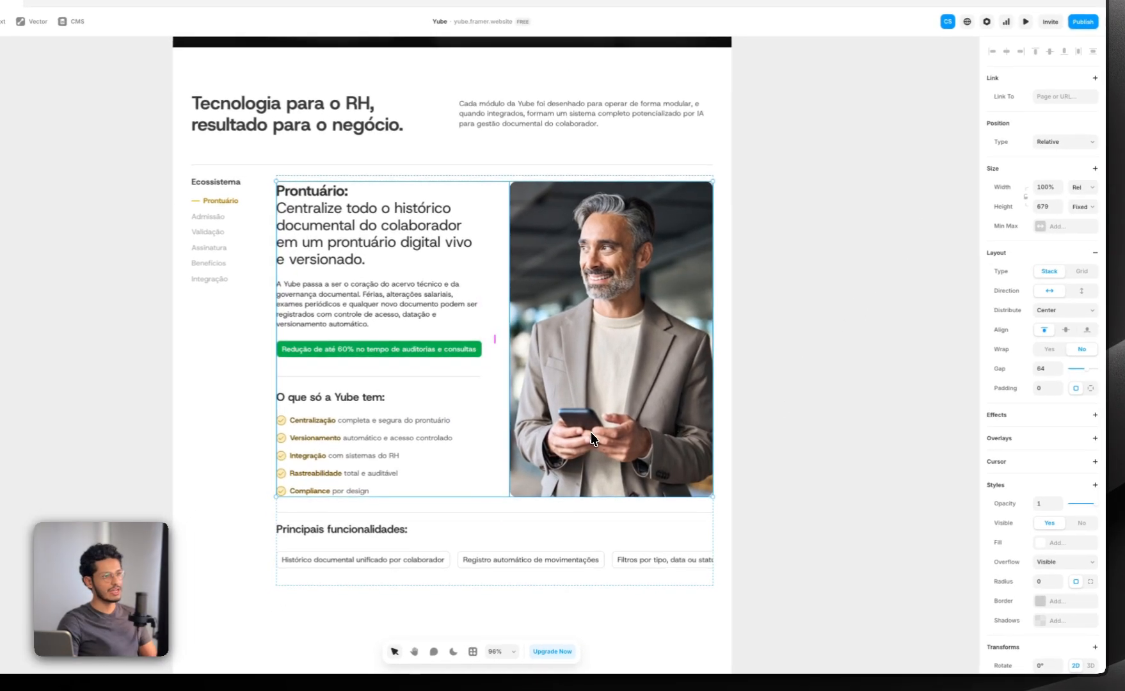
{"action": "double_click", "coordinate": [526, 467]}
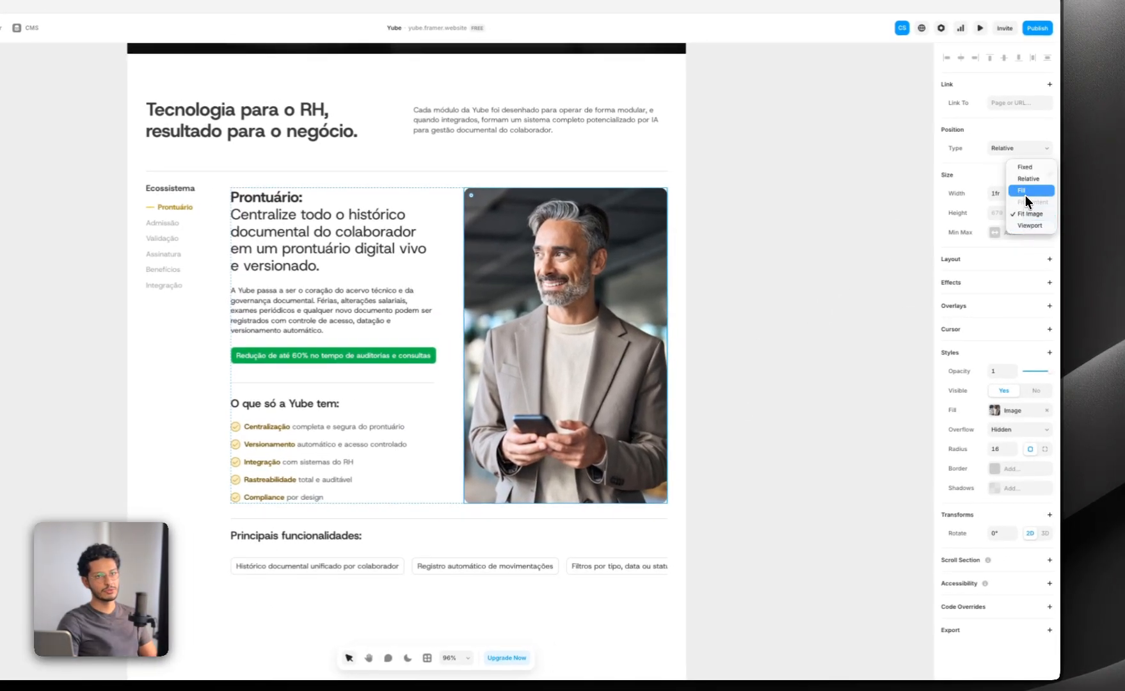
{"action": "left_click", "coordinate": [1024, 194]}
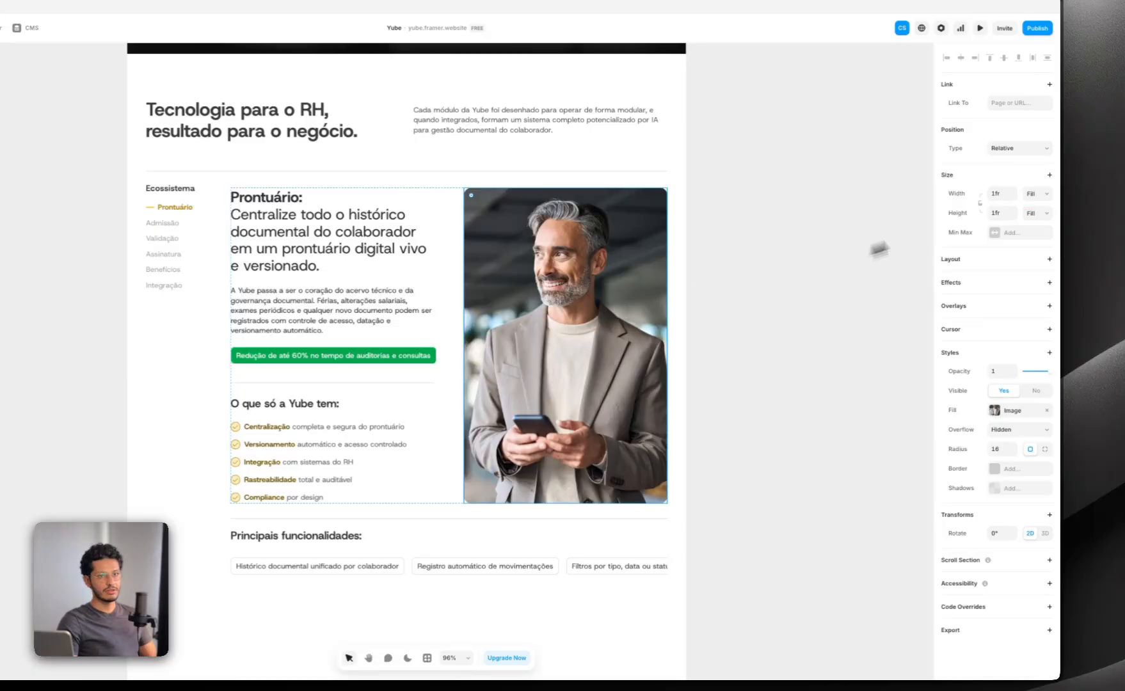
{"action": "left_click", "coordinate": [994, 411]}
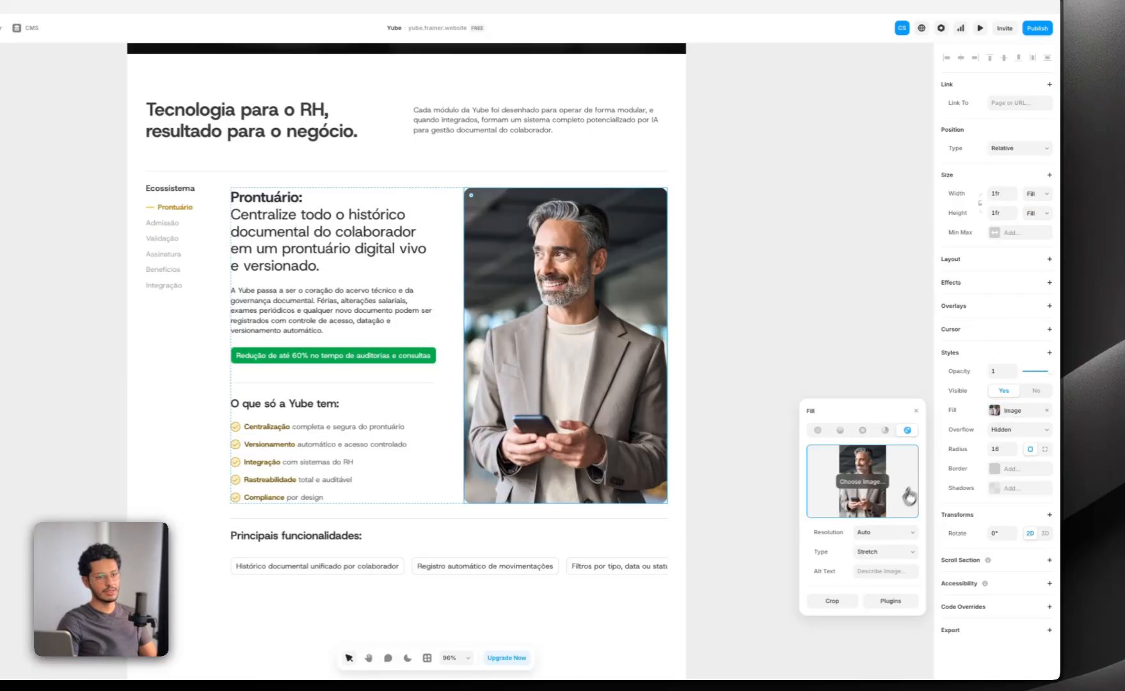
{"action": "left_click", "coordinate": [877, 531]}
{"action": "left_click", "coordinate": [759, 274]}
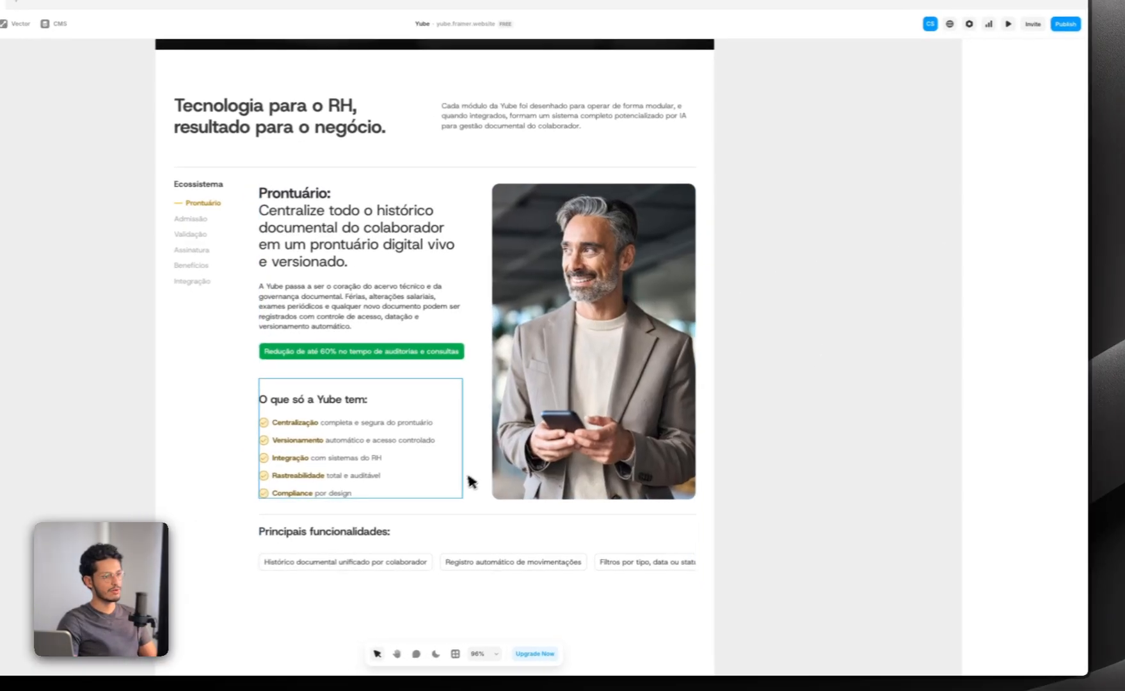
Step: Set the height of the Card container holding the Prontuário text and image to Fit Content
{"action": "left_click", "coordinate": [433, 481]}
{"action": "left_click", "coordinate": [455, 487]}
{"action": "left_click", "coordinate": [1073, 208]}
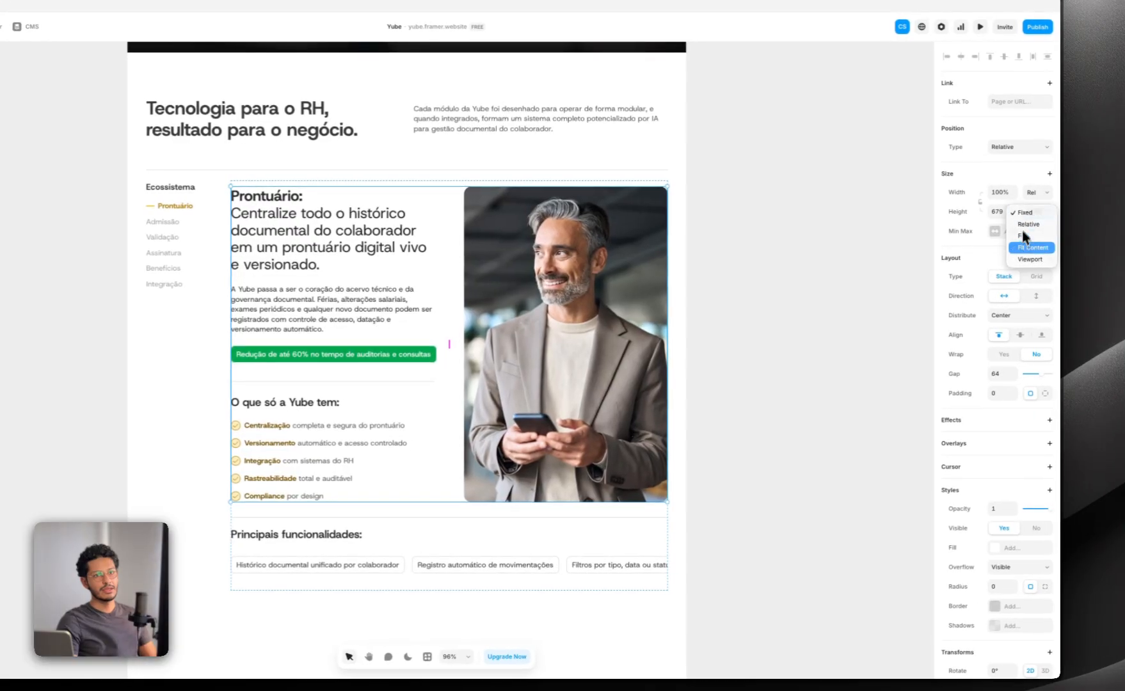
{"action": "left_click", "coordinate": [1017, 247]}
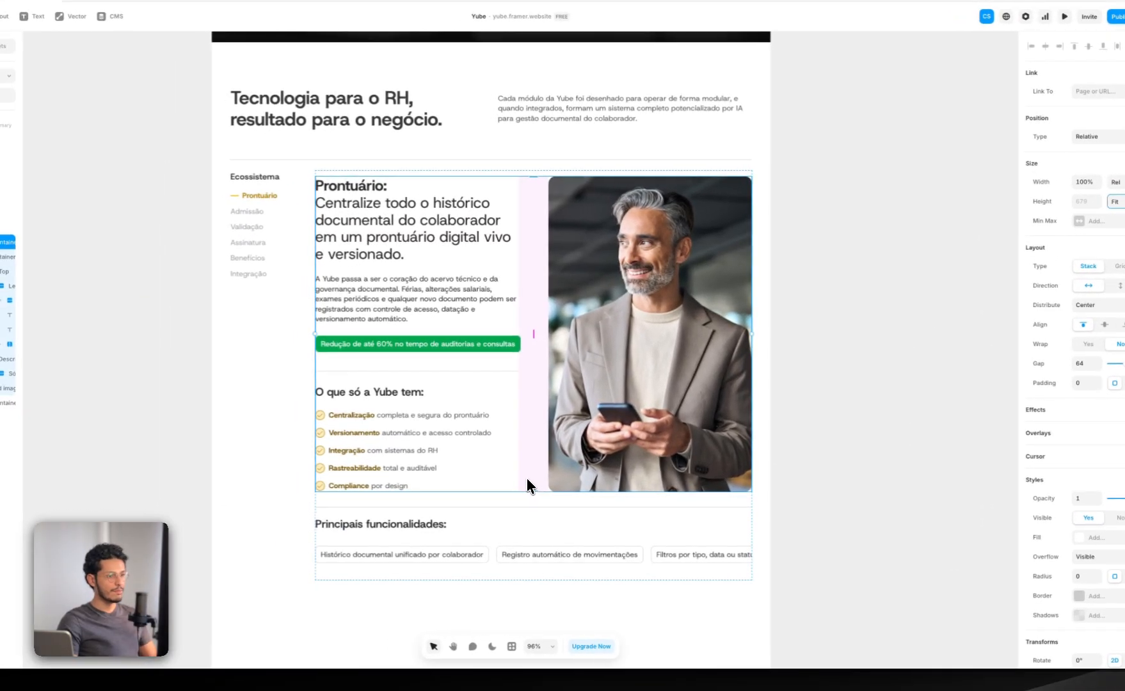
Step: Duplicate the Card list under "O que só a Yube tem" to test the card's growth, and undo the duplication
{"action": "left_click", "coordinate": [399, 484]}
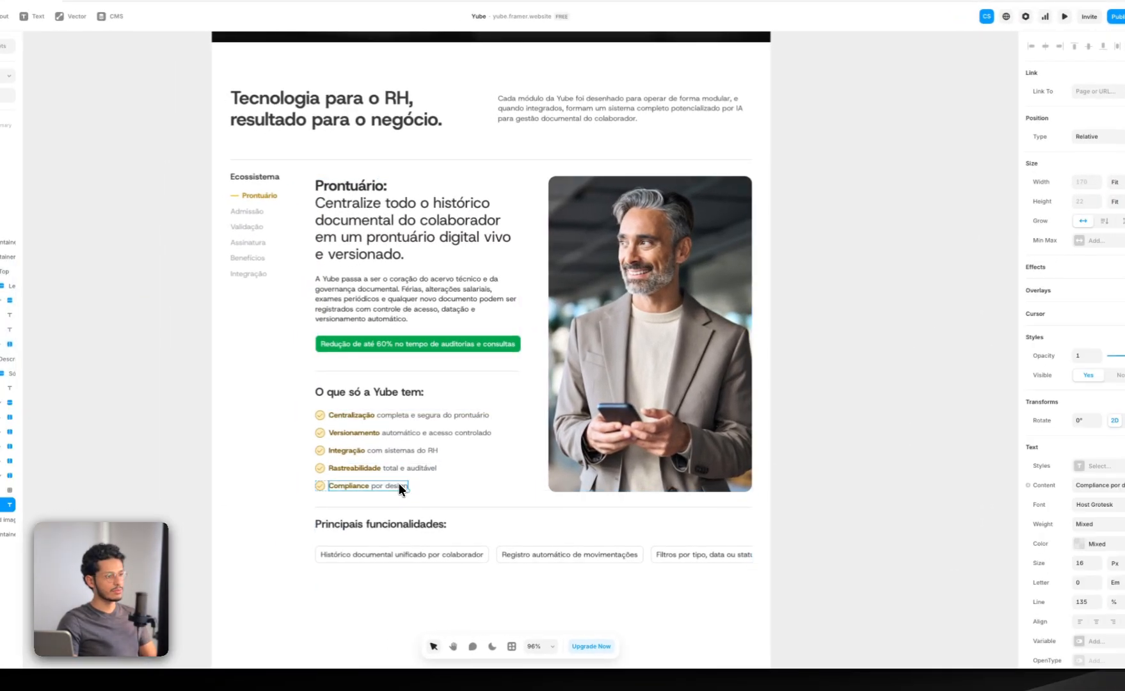
{"action": "left_click", "coordinate": [468, 454]}
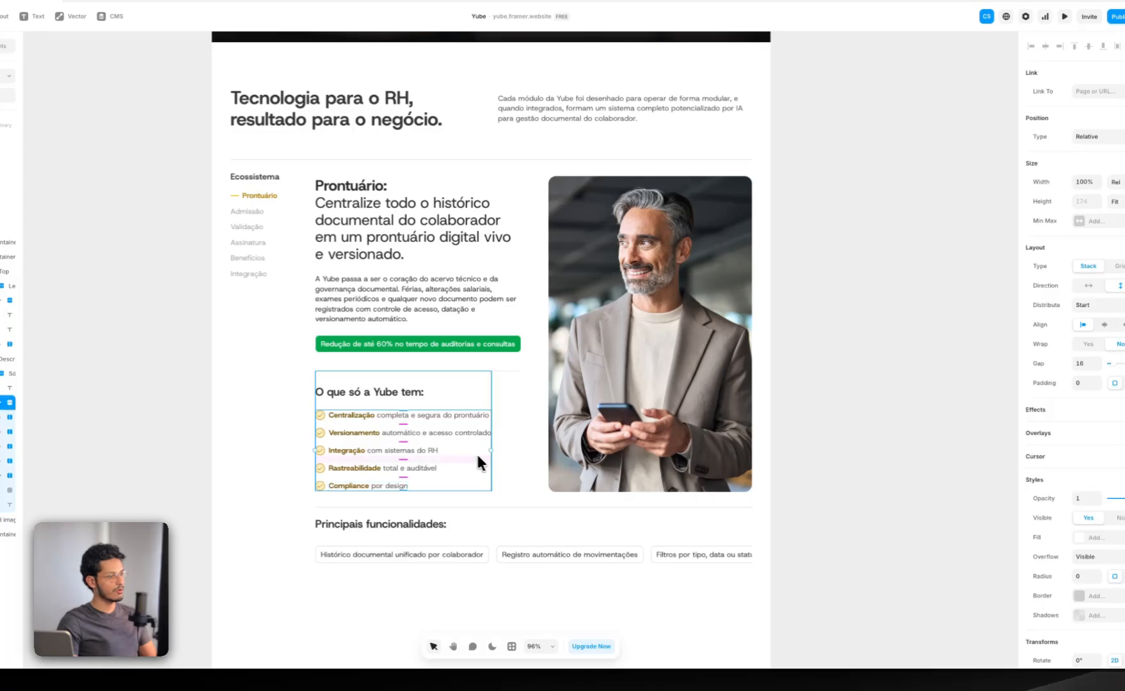
{"action": "key", "text": "super+d"}
{"action": "key", "text": "super+z"}
Step: Widen the layer list and set the height of the text Container inside the Card container to Fit Content
{"action": "left_click", "coordinate": [501, 392]}
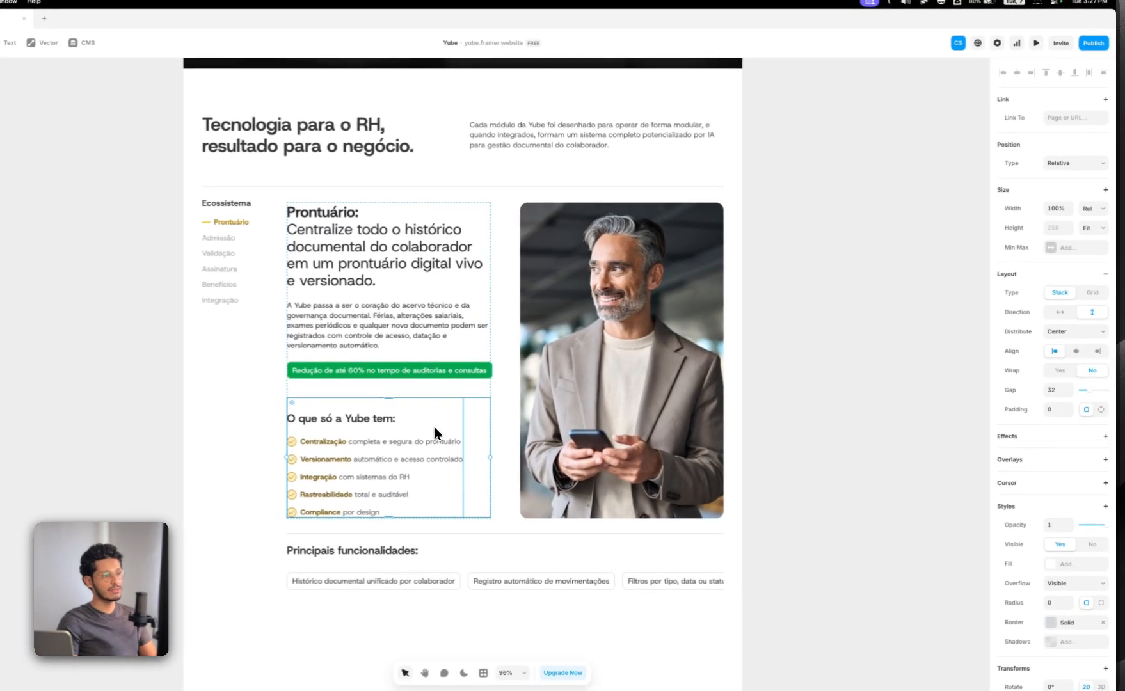
{"action": "left_click", "coordinate": [437, 429]}
{"action": "double_click", "coordinate": [451, 458]}
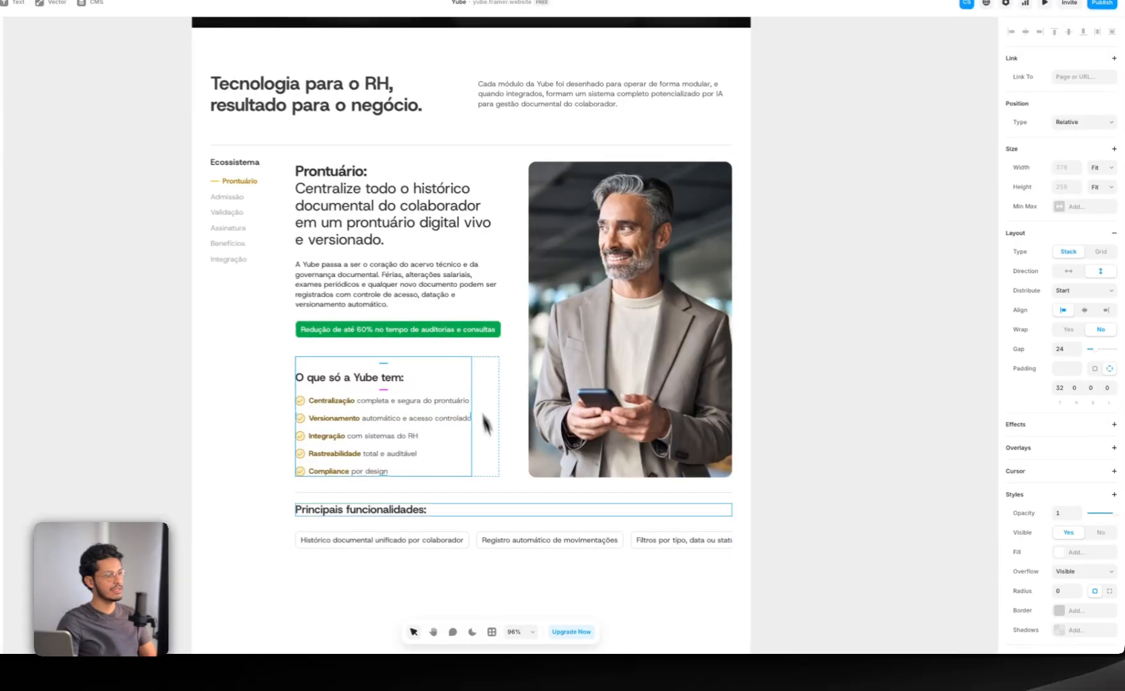
{"action": "left_click", "coordinate": [494, 488]}
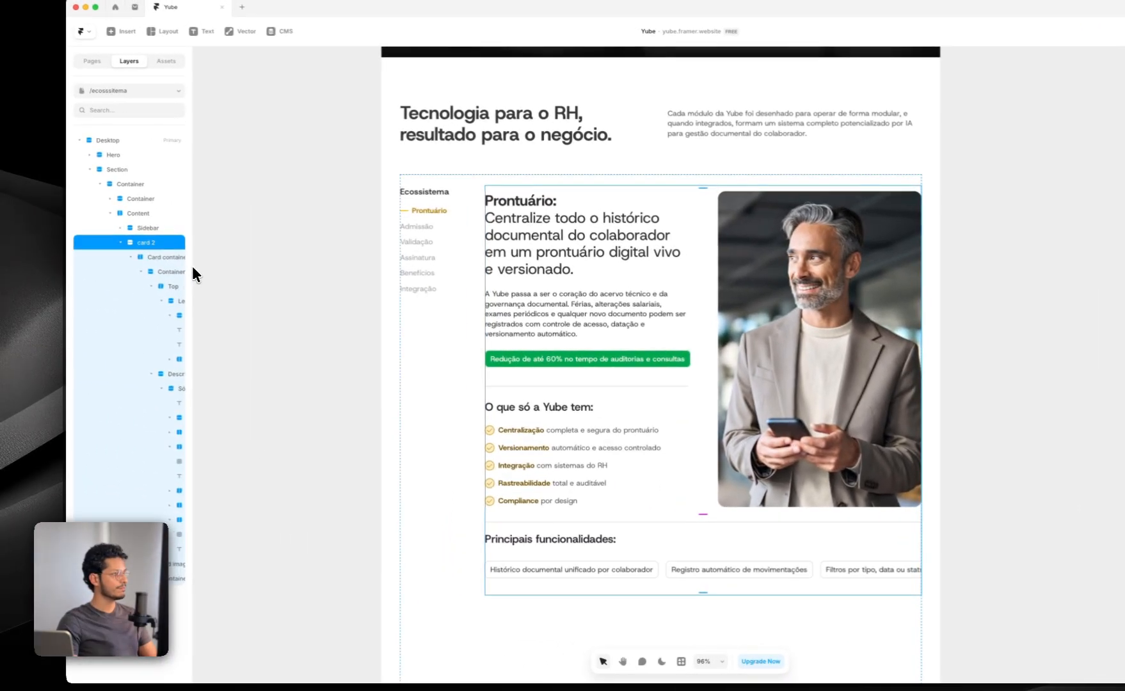
{"action": "left_click_drag", "start_coordinate": [192, 266], "coordinate": [312, 266]}
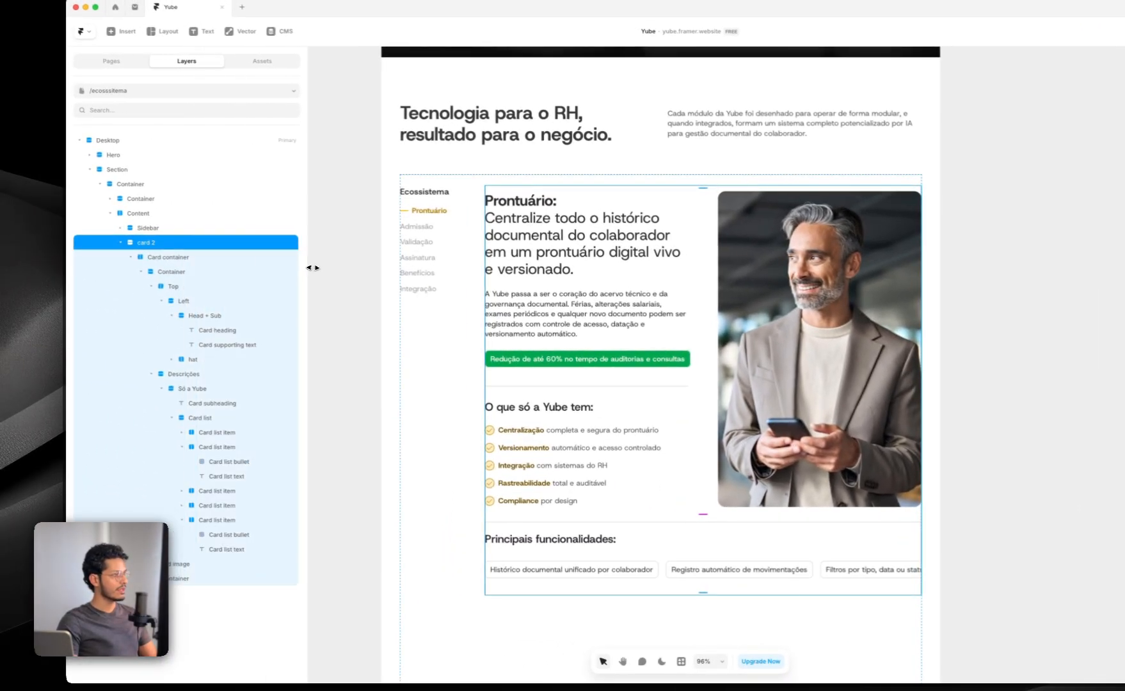
{"action": "left_click", "coordinate": [169, 257]}
{"action": "left_click", "coordinate": [173, 272]}
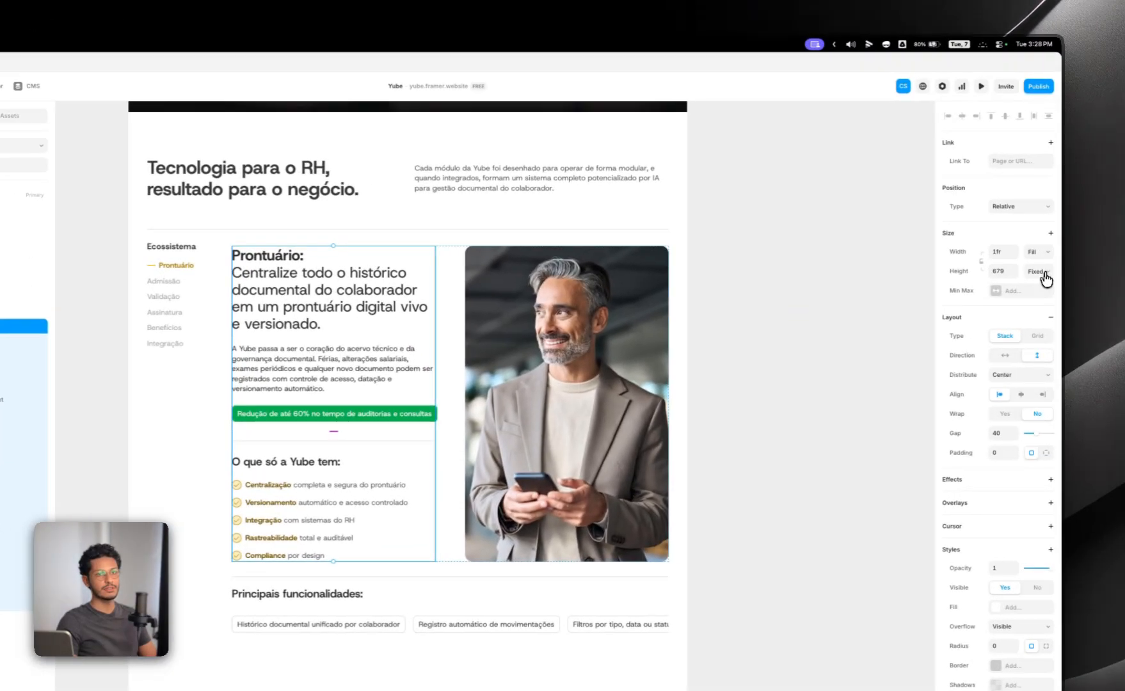
{"action": "left_click", "coordinate": [1044, 272]}
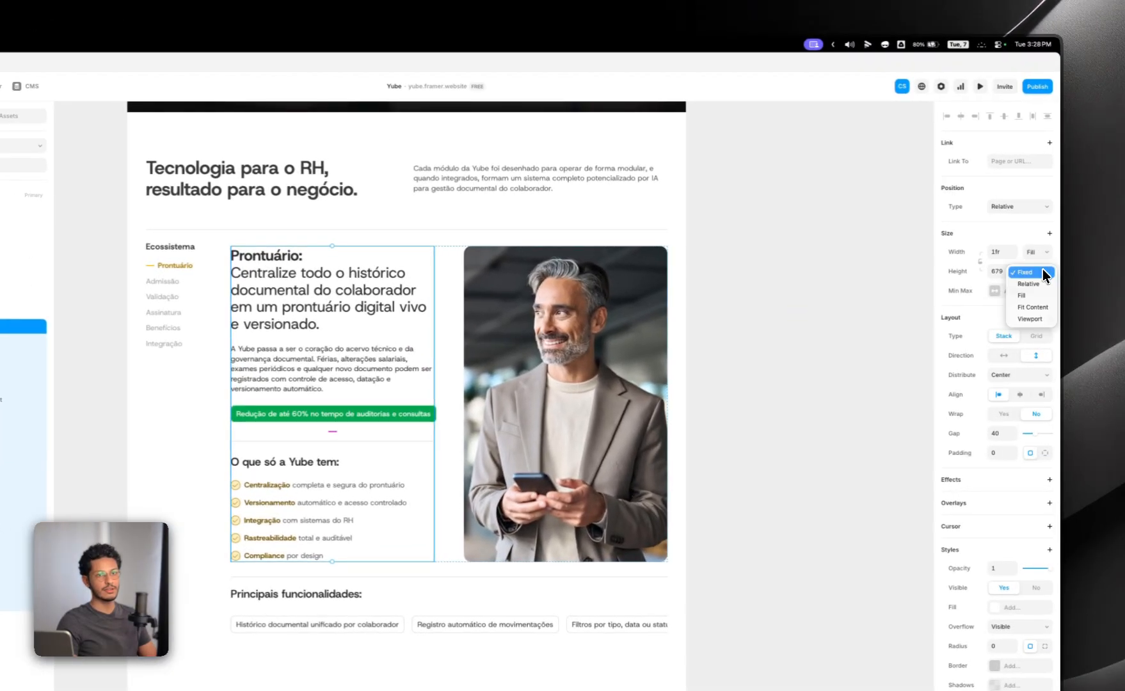
{"action": "left_click", "coordinate": [1030, 308]}
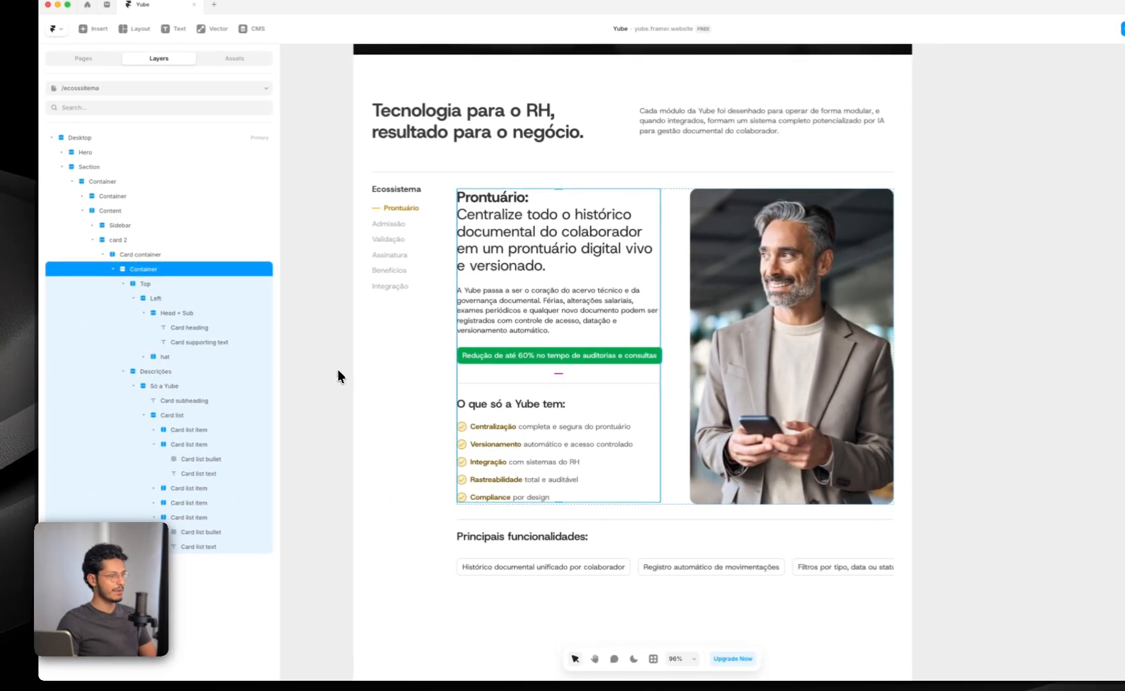
Step: Retest the card's growth by duplicating the Card list twice, undoing each copy
{"action": "left_click", "coordinate": [522, 441]}
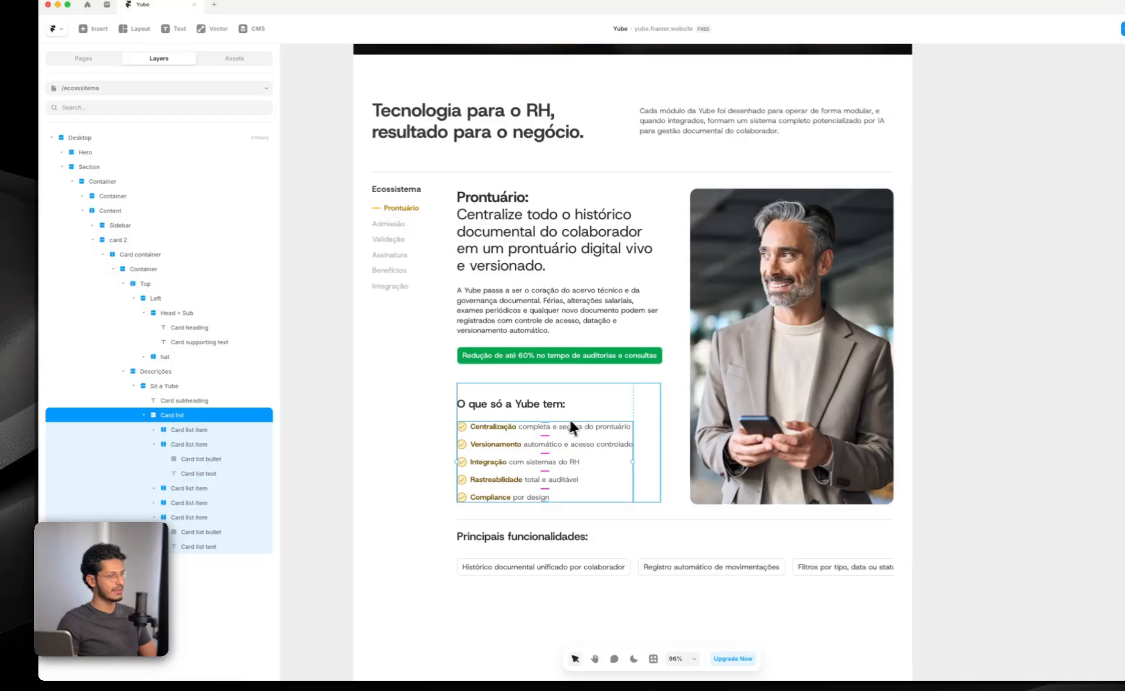
{"action": "key", "text": "super+d"}
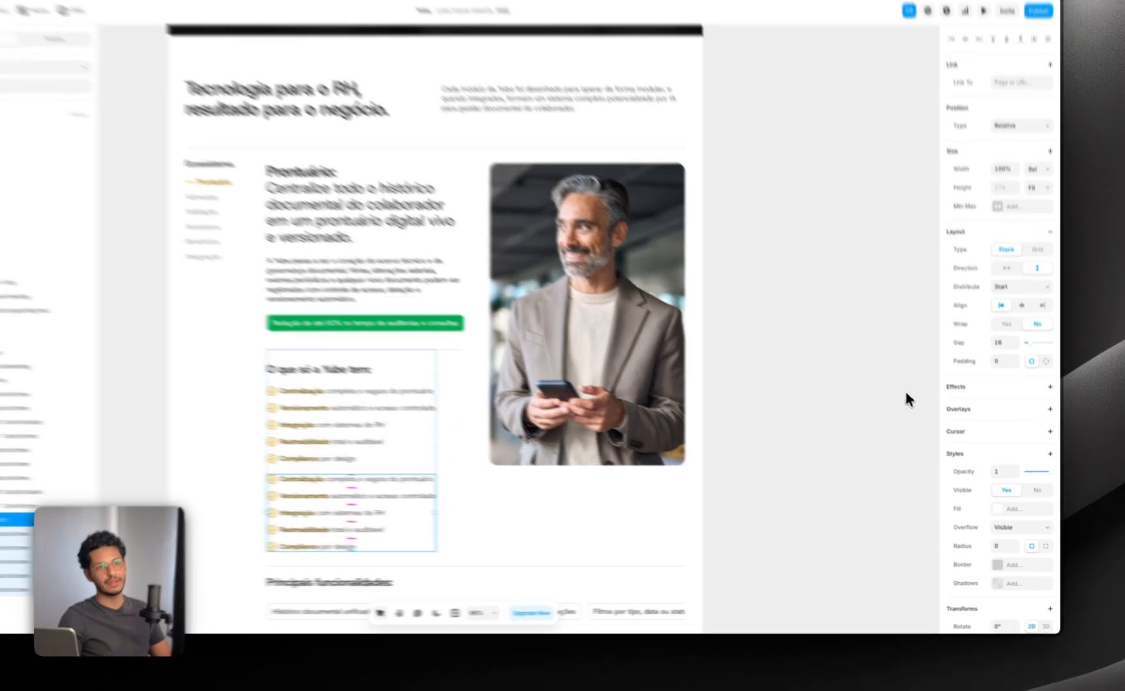
{"action": "key", "text": "super+z"}
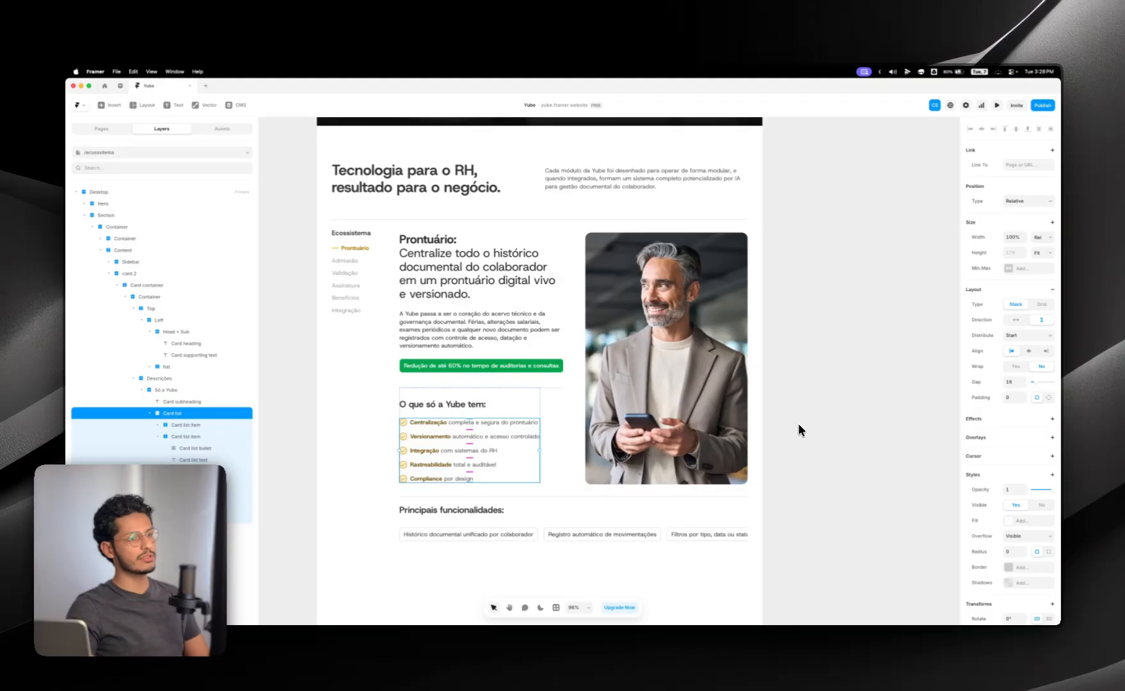
{"action": "key", "text": "super+d"}
{"action": "key", "text": "super+z"}
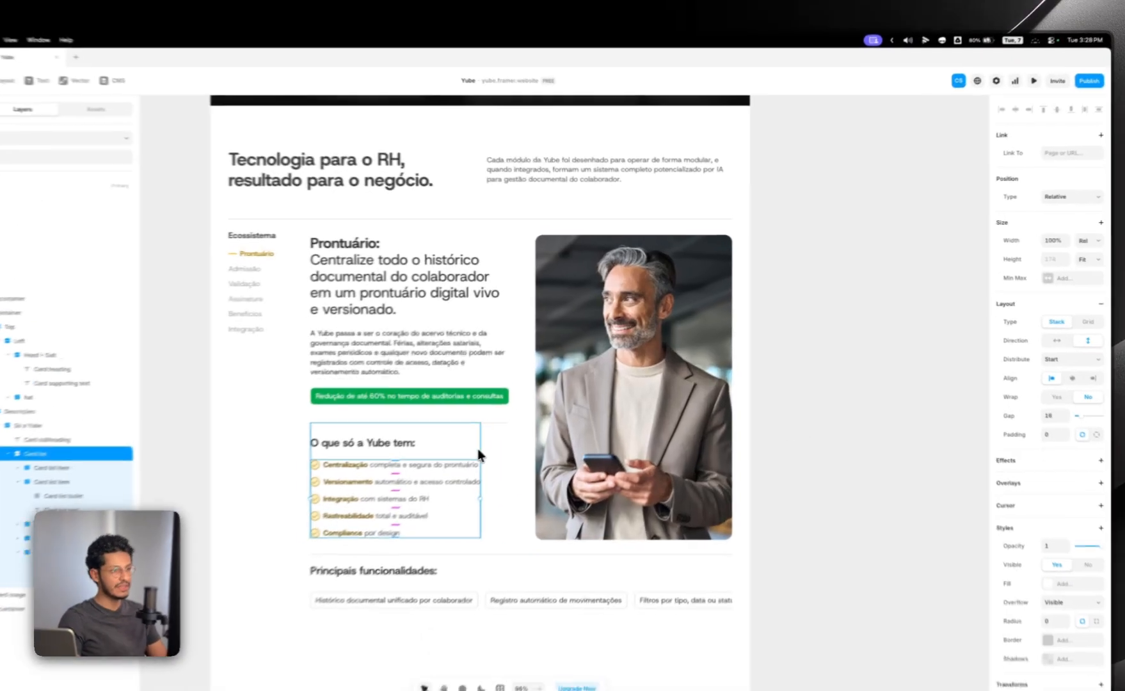
Step: Set the height of the Só a Yube group, holding the "O que só a Yube tem" heading and list, to Fixed
{"action": "left_click", "coordinate": [536, 408]}
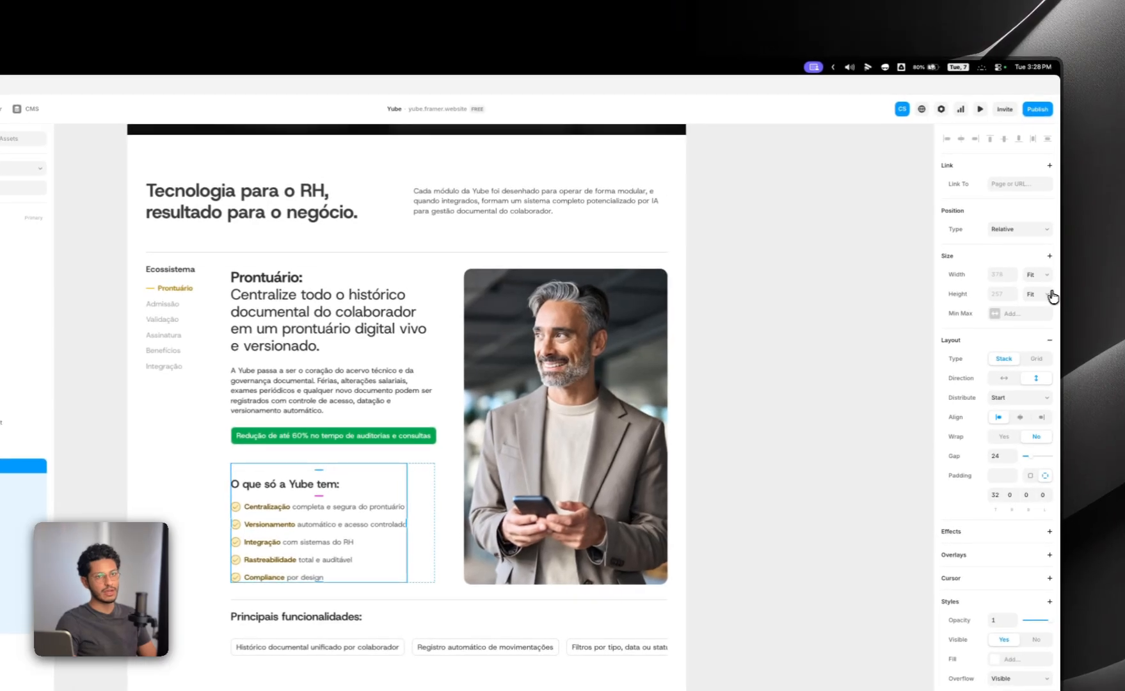
{"action": "left_click", "coordinate": [1028, 262]}
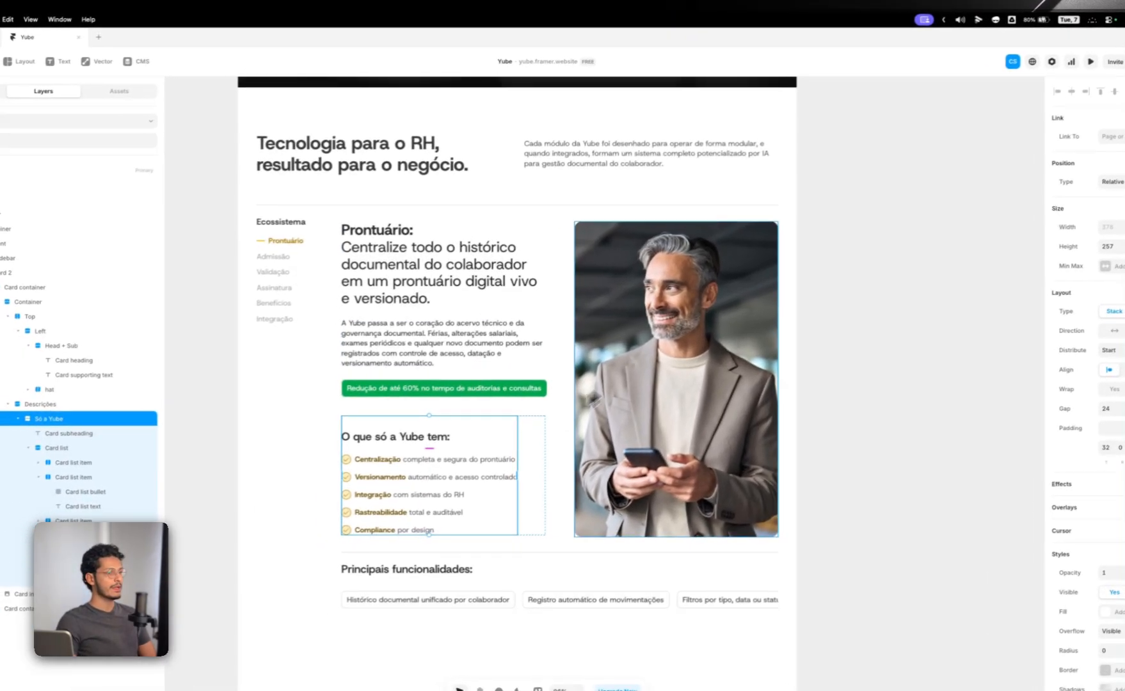
{"action": "left_click", "coordinate": [536, 457]}
{"action": "left_click", "coordinate": [789, 288]}
{"action": "left_click", "coordinate": [815, 274]}
{"action": "left_click", "coordinate": [563, 279], "text": "super"}
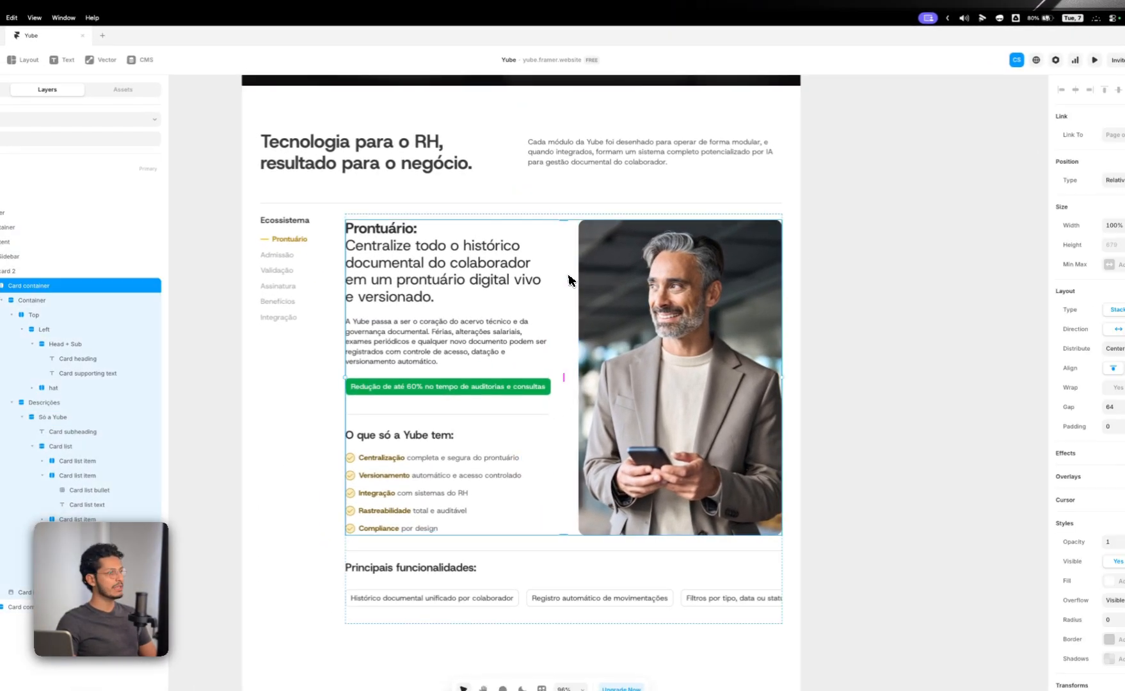
{"action": "left_click", "coordinate": [541, 207], "text": "super"}
{"action": "left_click", "coordinate": [530, 218], "text": "super"}
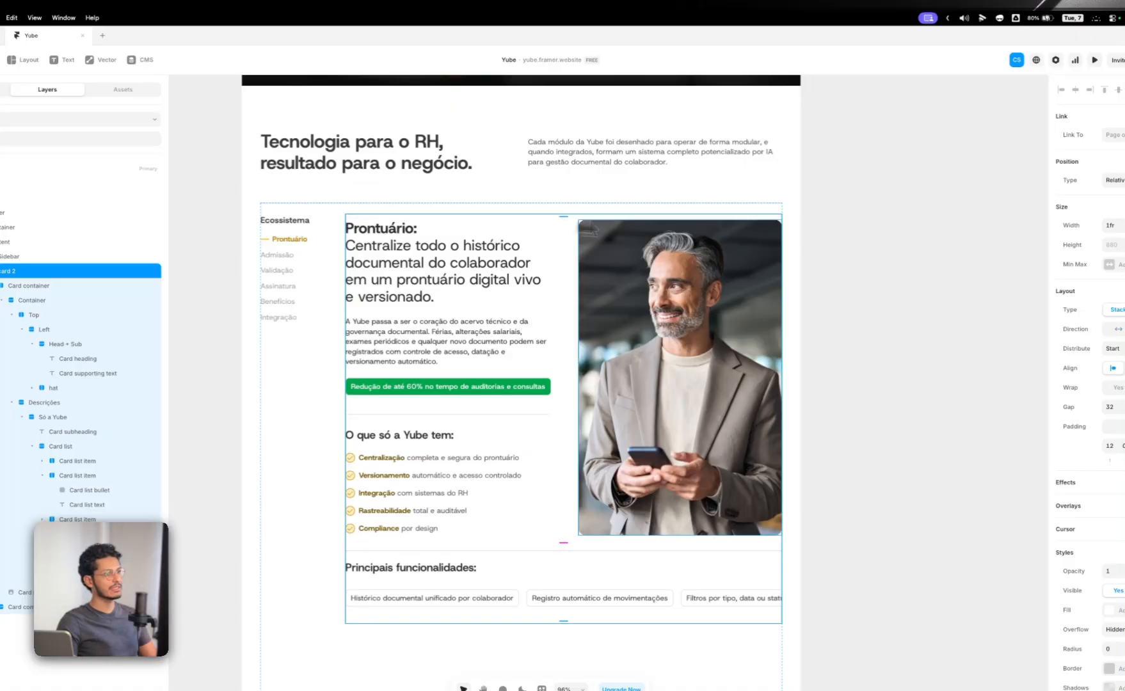
Step: Review the page's hero, the "Tecnologia para o RH" heading area and the Prontuário card on the canvas
{"action": "left_click", "coordinate": [202, 191]}
{"action": "scroll", "coordinate": [295, 383], "scroll_direction": "up", "scroll_amount": 4}
{"action": "scroll", "coordinate": [409, 254], "scroll_direction": "down", "scroll_amount": 4}
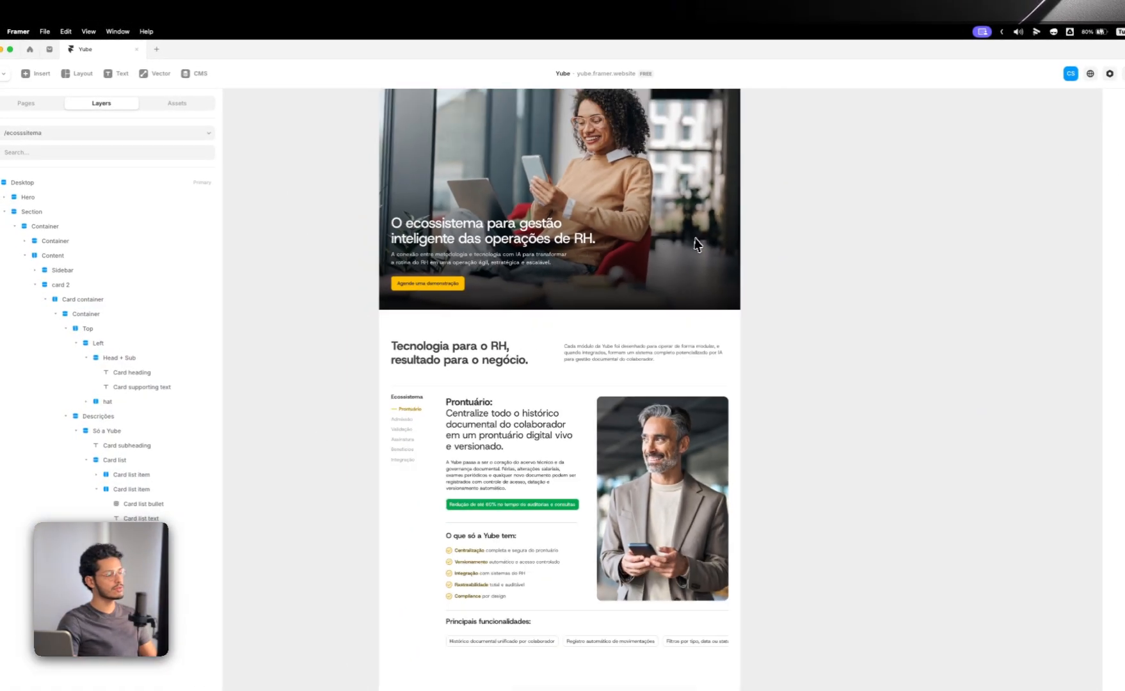
{"action": "left_click", "coordinate": [642, 230], "text": "super"}
{"action": "left_click", "coordinate": [517, 347], "text": "super"}
{"action": "scroll", "coordinate": [517, 347], "scroll_direction": "up", "scroll_amount": 3}
{"action": "left_click", "coordinate": [669, 323]}
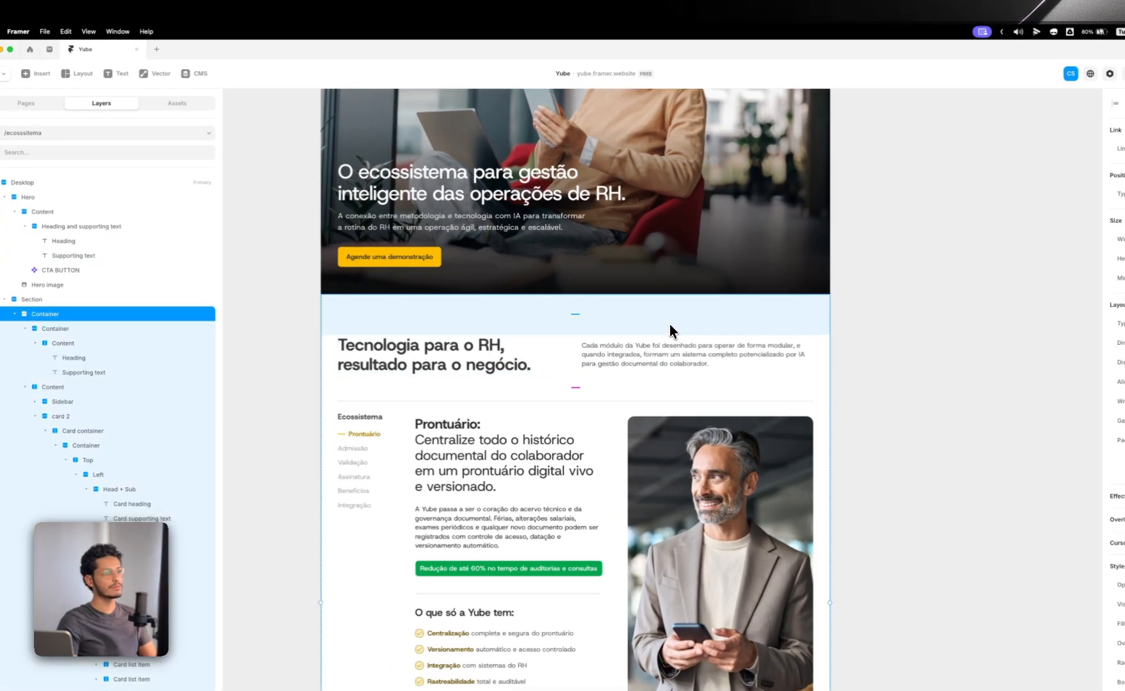
{"action": "left_click", "coordinate": [885, 376]}
{"action": "scroll", "coordinate": [885, 319], "scroll_direction": "down", "scroll_amount": 1}
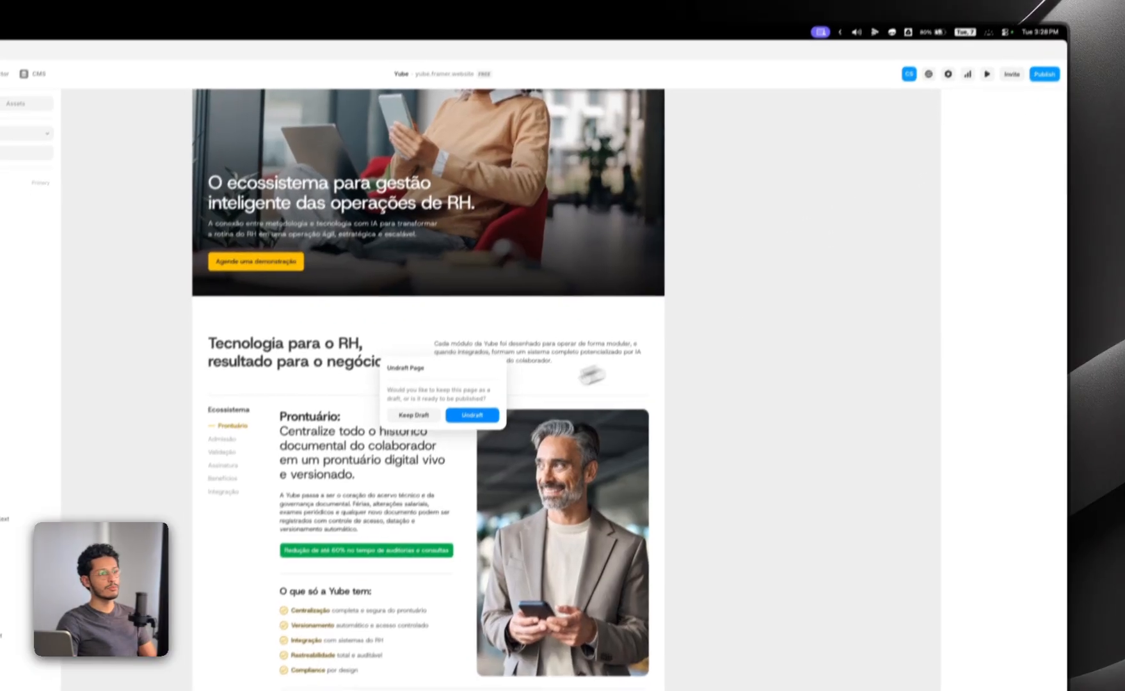
Step: Publish the latest changes to yube.framer.website and open the live site in the browser
{"action": "left_click", "coordinate": [473, 448]}
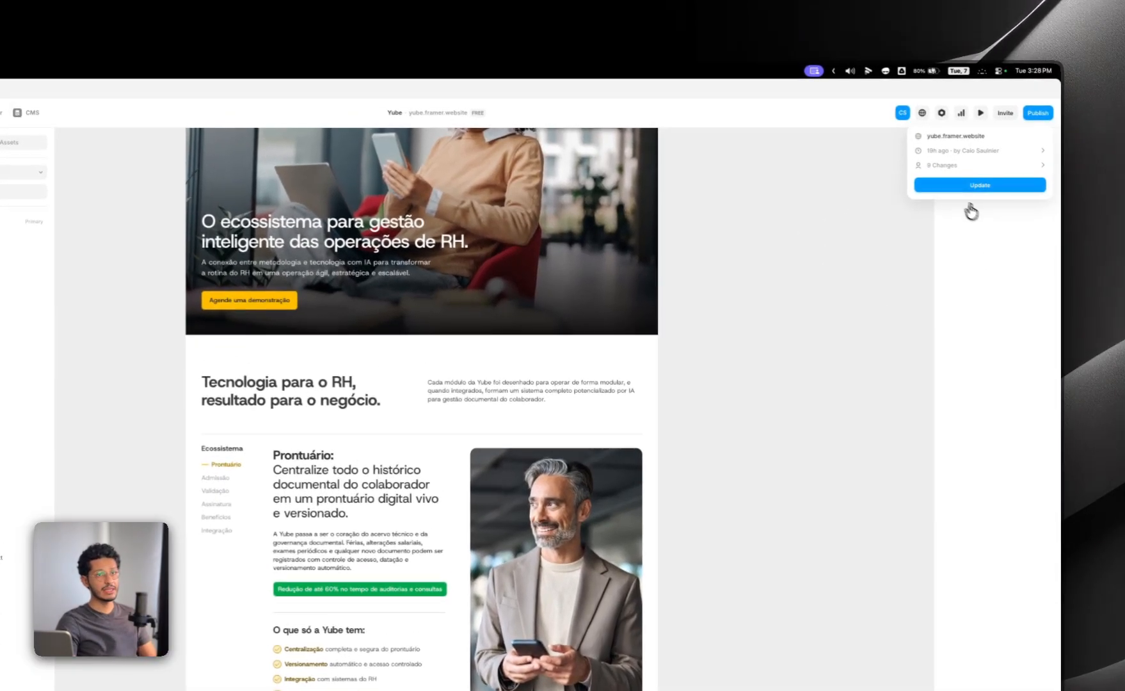
{"action": "left_click", "coordinate": [963, 131]}
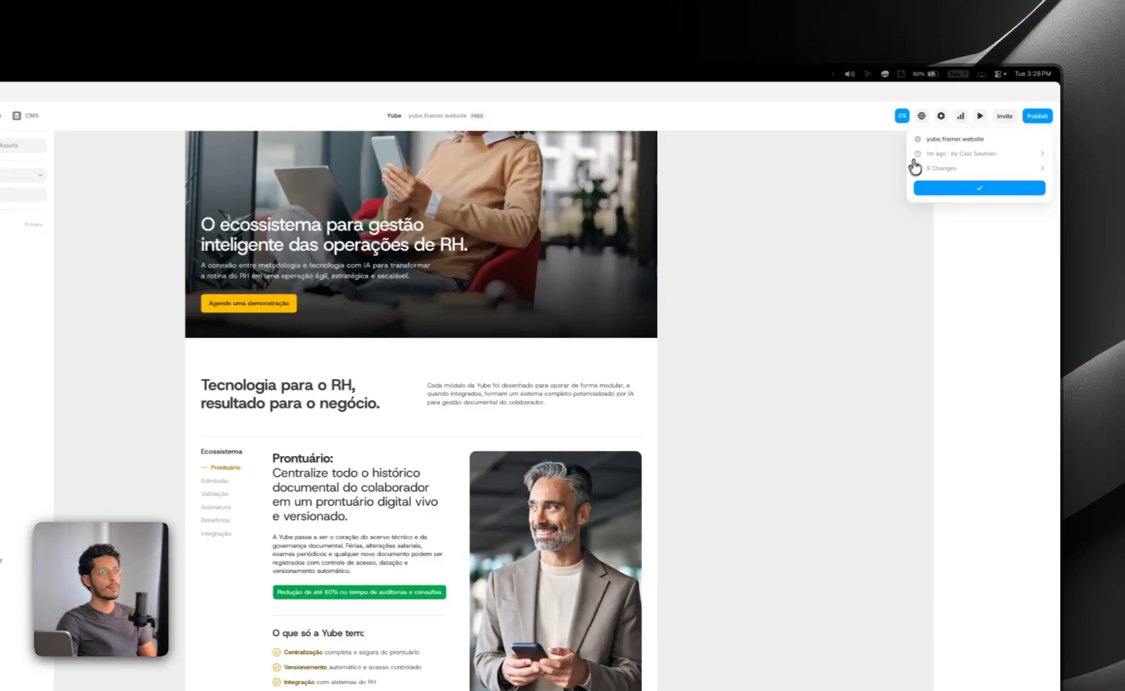
{"action": "left_click", "coordinate": [579, 683]}
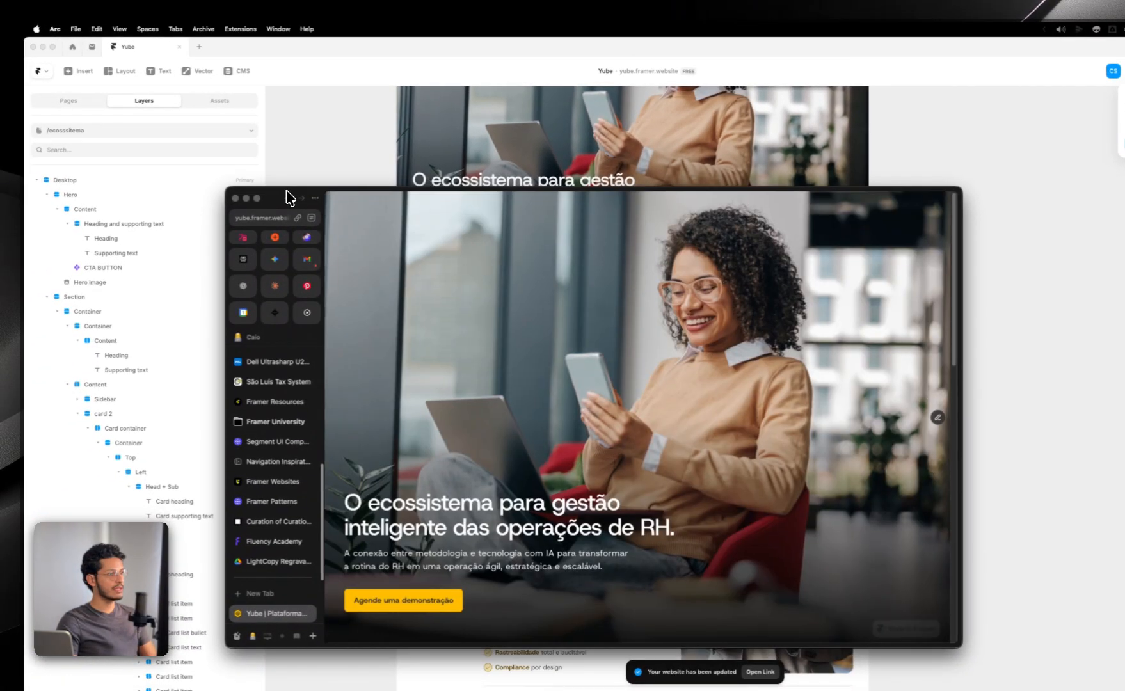
Step: Maximize the browser window, hide its sidebar, and examine how the live hero and Prontuário section use the wide screen
{"action": "double_click", "coordinate": [285, 191]}
{"action": "scroll", "coordinate": [599, 232], "scroll_direction": "down", "scroll_amount": 1}
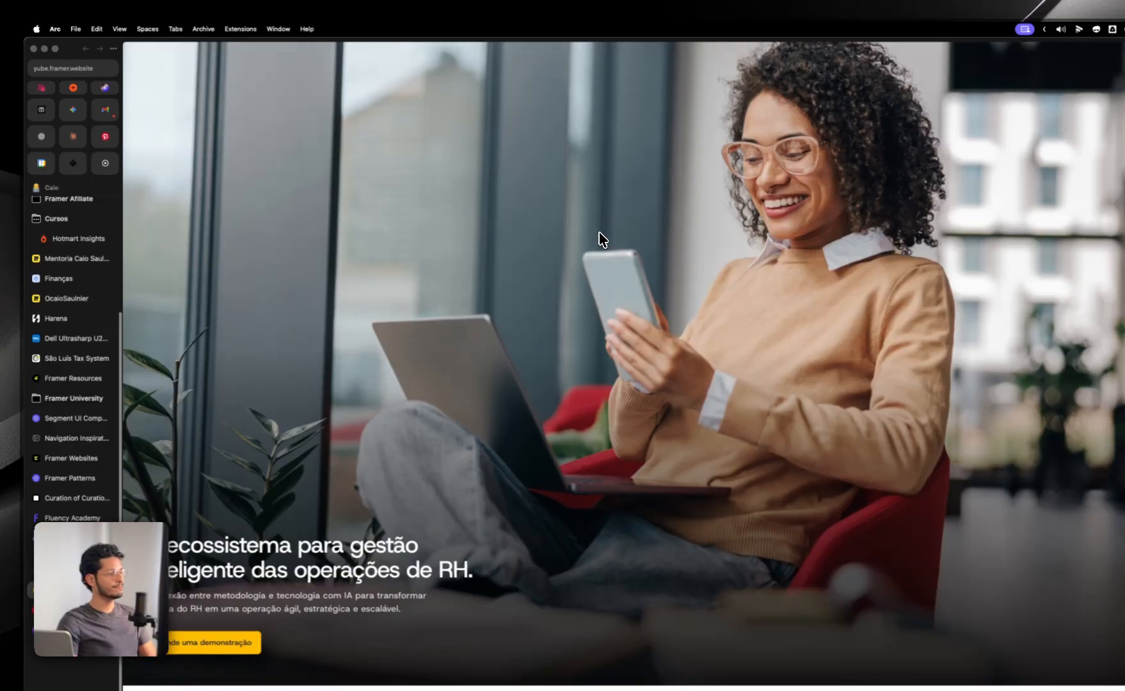
{"action": "key", "text": "super+s"}
{"action": "scroll", "coordinate": [419, 343], "scroll_direction": "up", "scroll_amount": 1}
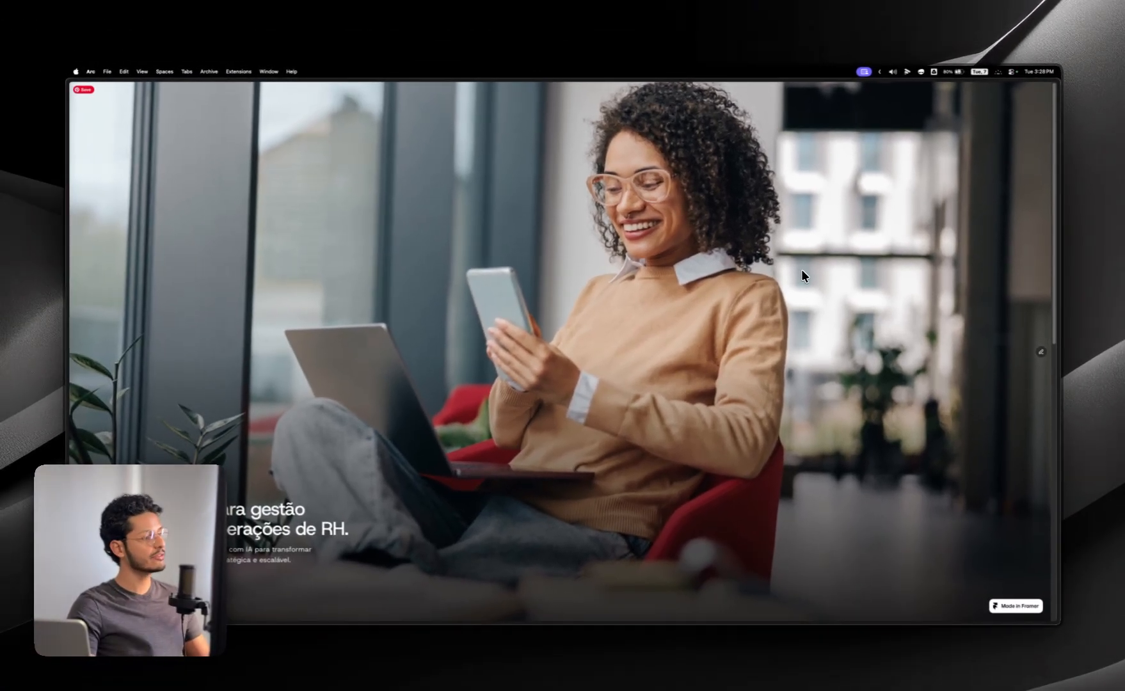
{"action": "scroll", "coordinate": [800, 276], "scroll_direction": "down", "scroll_amount": 2}
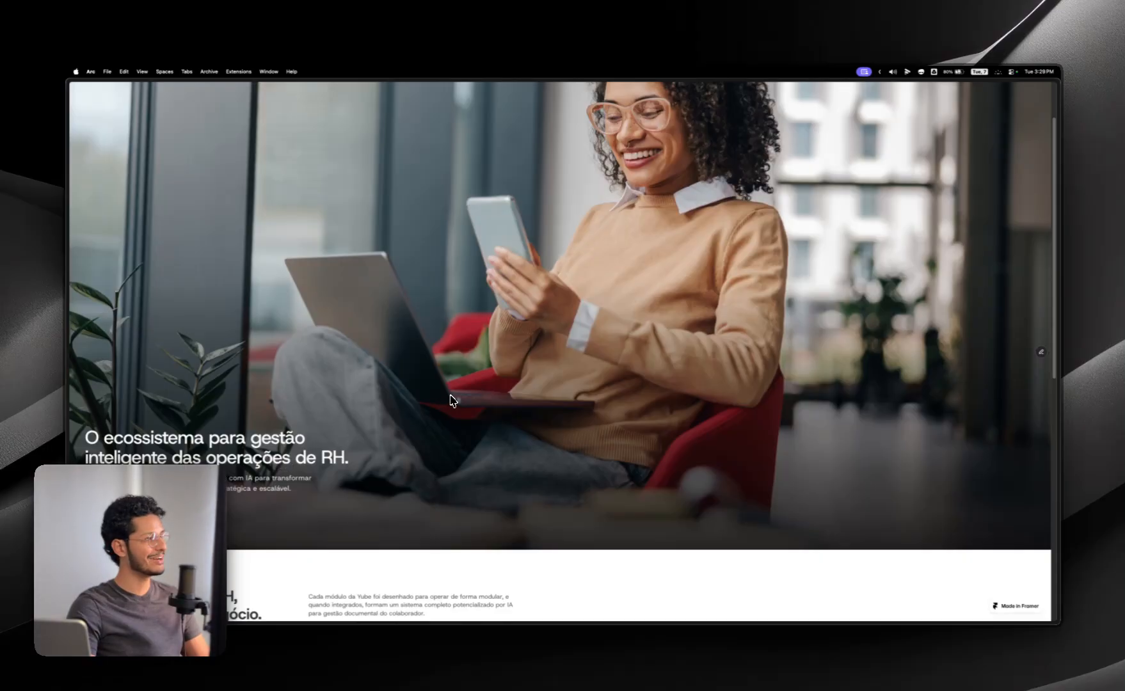
{"action": "scroll", "coordinate": [451, 400], "scroll_direction": "down", "scroll_amount": 2}
{"action": "scroll", "coordinate": [500, 382], "scroll_direction": "up", "scroll_amount": 3}
{"action": "scroll", "coordinate": [537, 403], "scroll_direction": "down", "scroll_amount": 10}
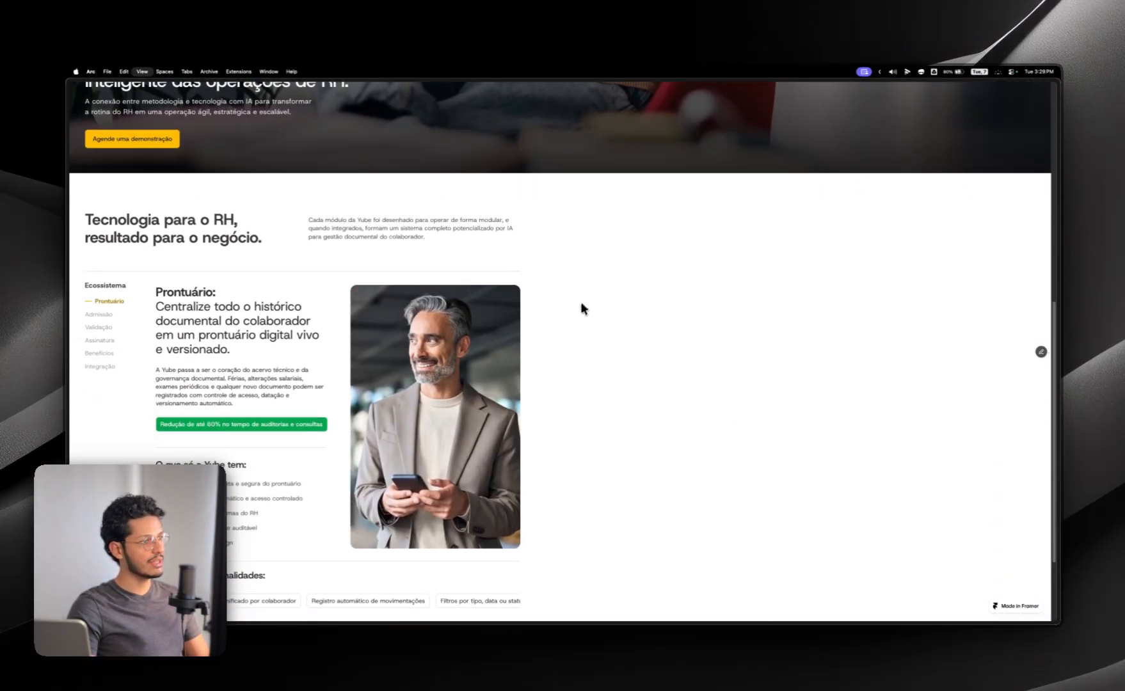
Step: Compare the section's layout on the Framer canvas with the live page in Arc, ending back in Framer
{"action": "key", "text": "super+s"}
{"action": "key", "text": "super+Tab"}
{"action": "left_click", "coordinate": [514, 362]}
{"action": "scroll", "coordinate": [525, 366], "scroll_direction": "down", "scroll_amount": 1}
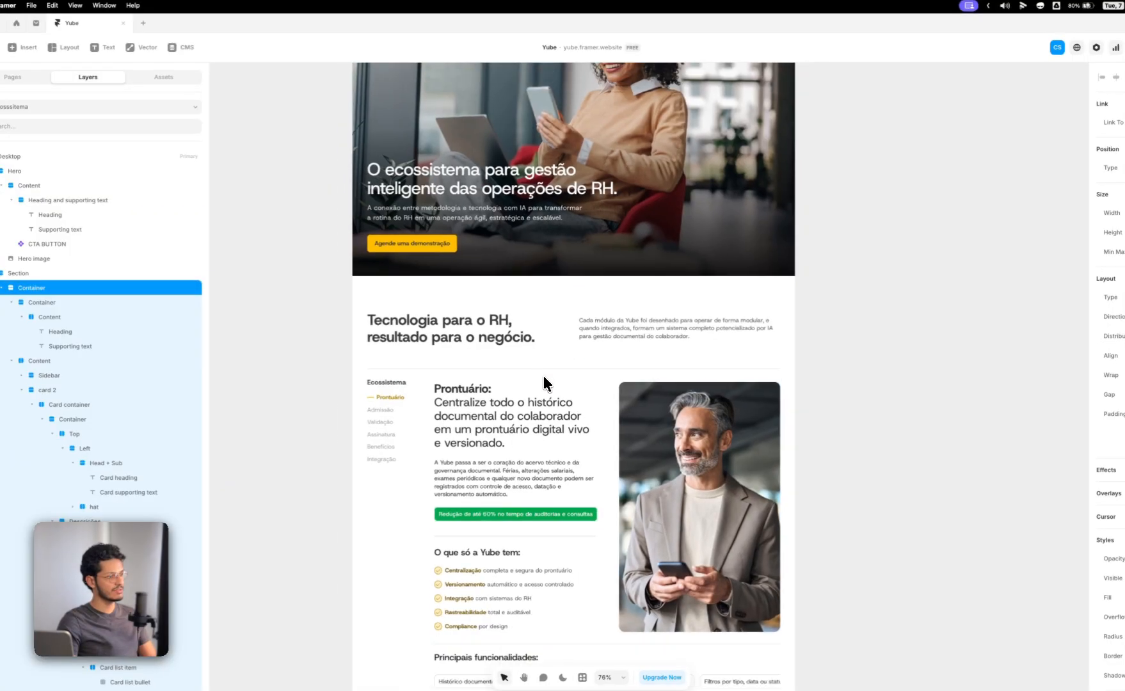
{"action": "left_click", "coordinate": [544, 378]}
{"action": "left_click", "coordinate": [752, 304]}
{"action": "scroll", "coordinate": [724, 298], "scroll_direction": "right", "scroll_amount": 1}
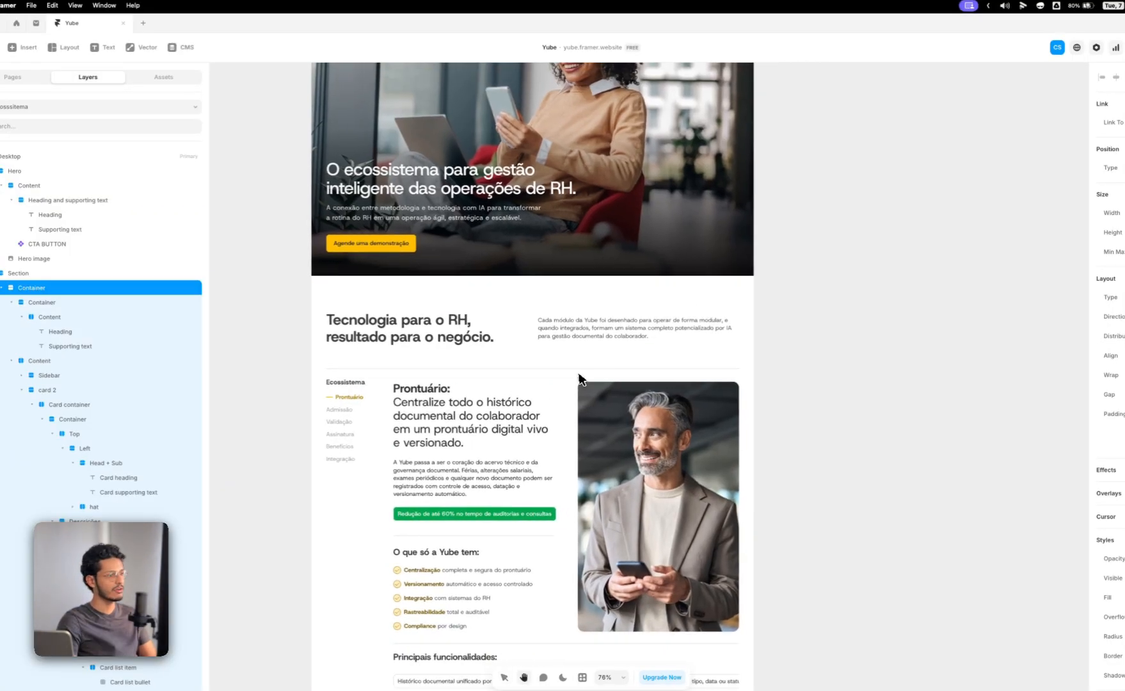
{"action": "left_click", "coordinate": [580, 375]}
{"action": "scroll", "coordinate": [543, 339], "scroll_direction": "down", "scroll_amount": 1}
{"action": "key", "text": "super+Tab"}
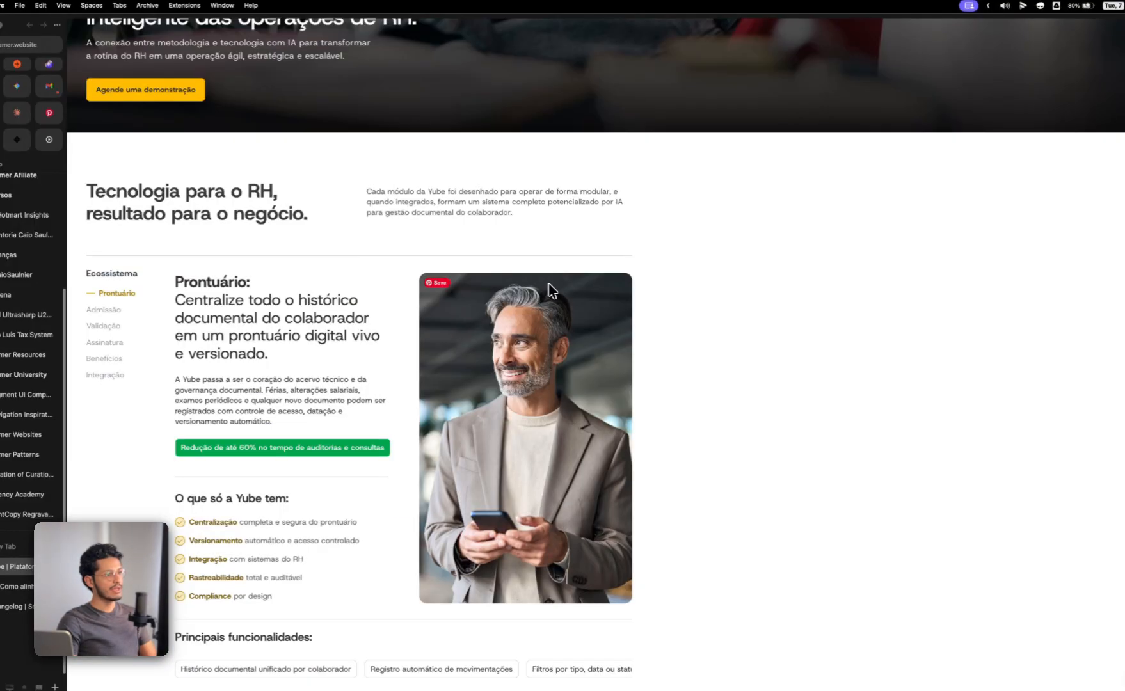
{"action": "scroll", "coordinate": [656, 295], "scroll_direction": "up", "scroll_amount": 4}
{"action": "key", "text": "super+Tab"}
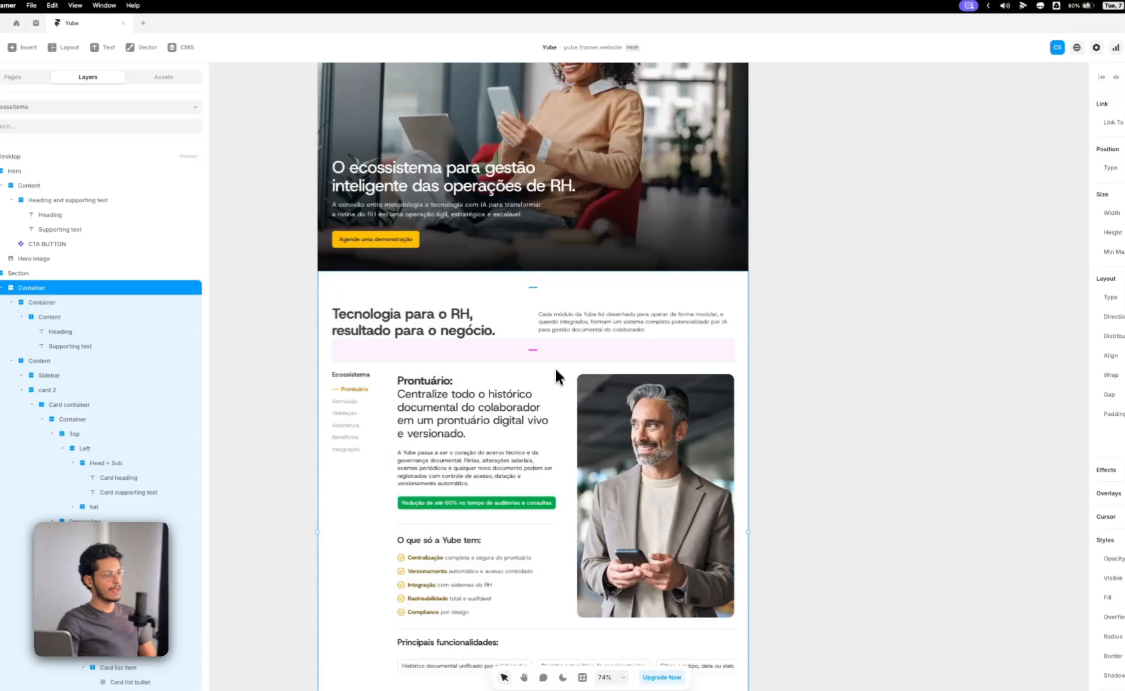
Step: Collapse the Container and Content layers inside the section, then select their parent Container and view its minimum and maximum size options
{"action": "left_click", "coordinate": [410, 325]}
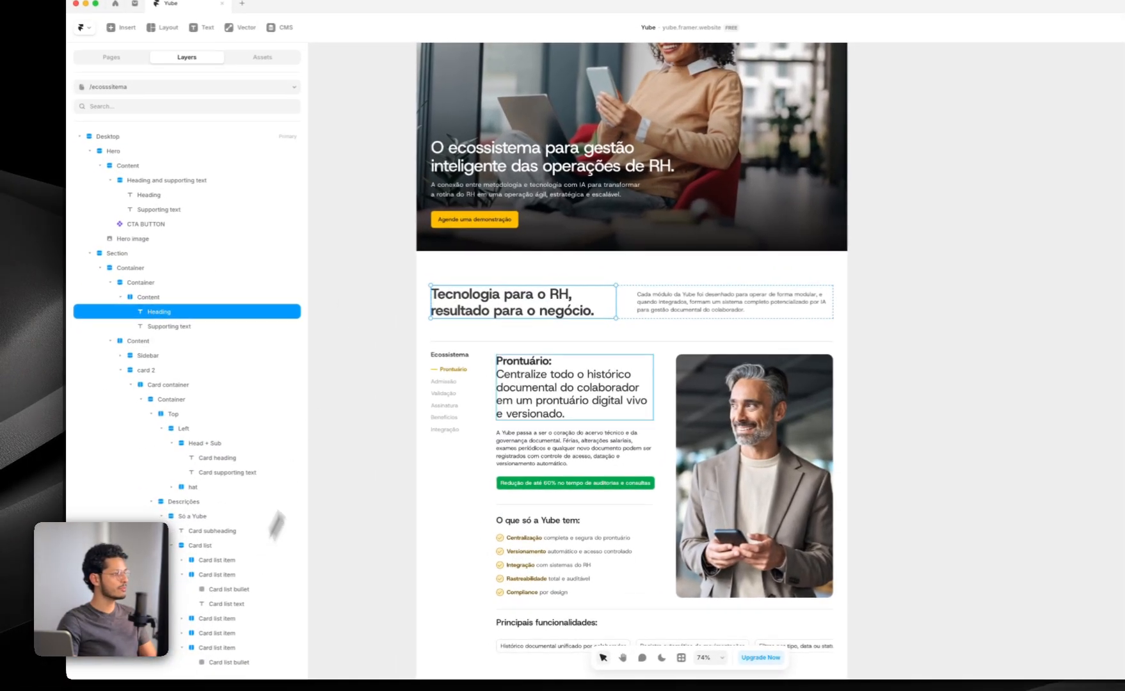
{"action": "left_click", "coordinate": [414, 266]}
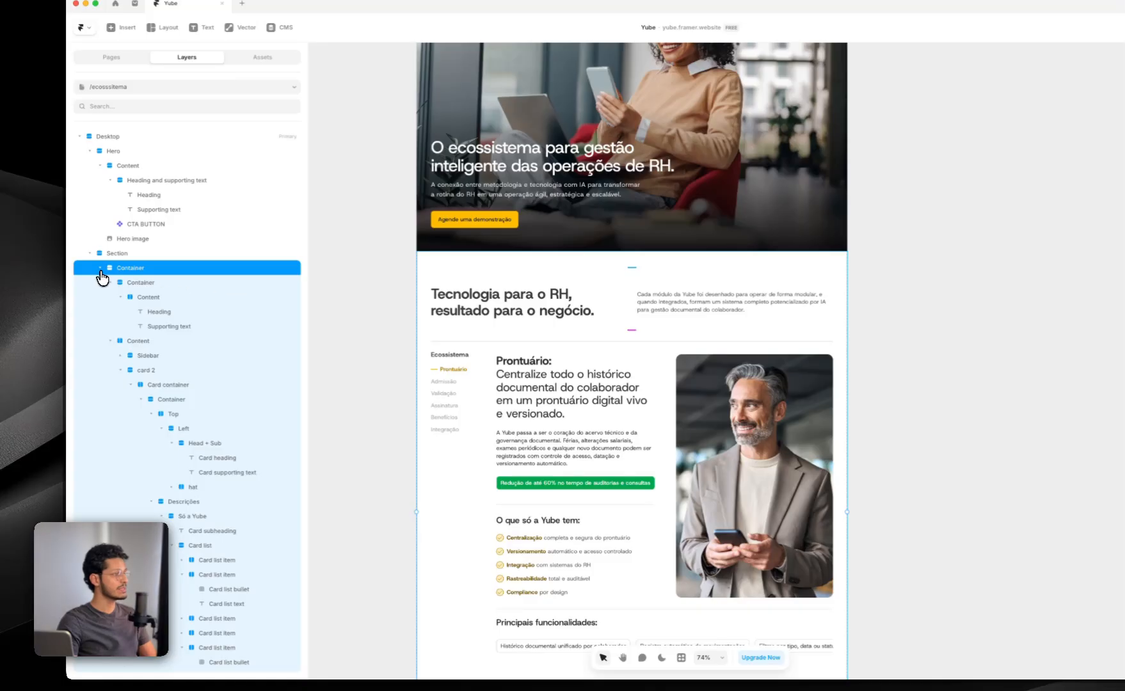
{"action": "left_click", "coordinate": [101, 268]}
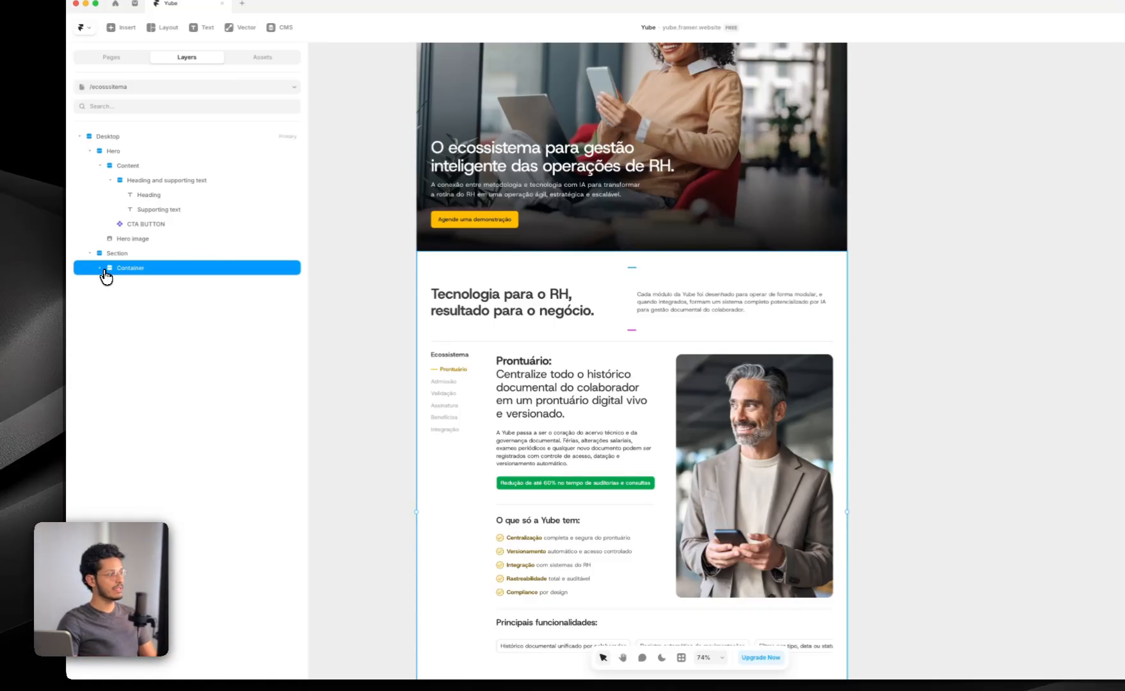
{"action": "left_click", "coordinate": [100, 268]}
{"action": "left_click", "coordinate": [112, 281]}
{"action": "left_click", "coordinate": [110, 282]}
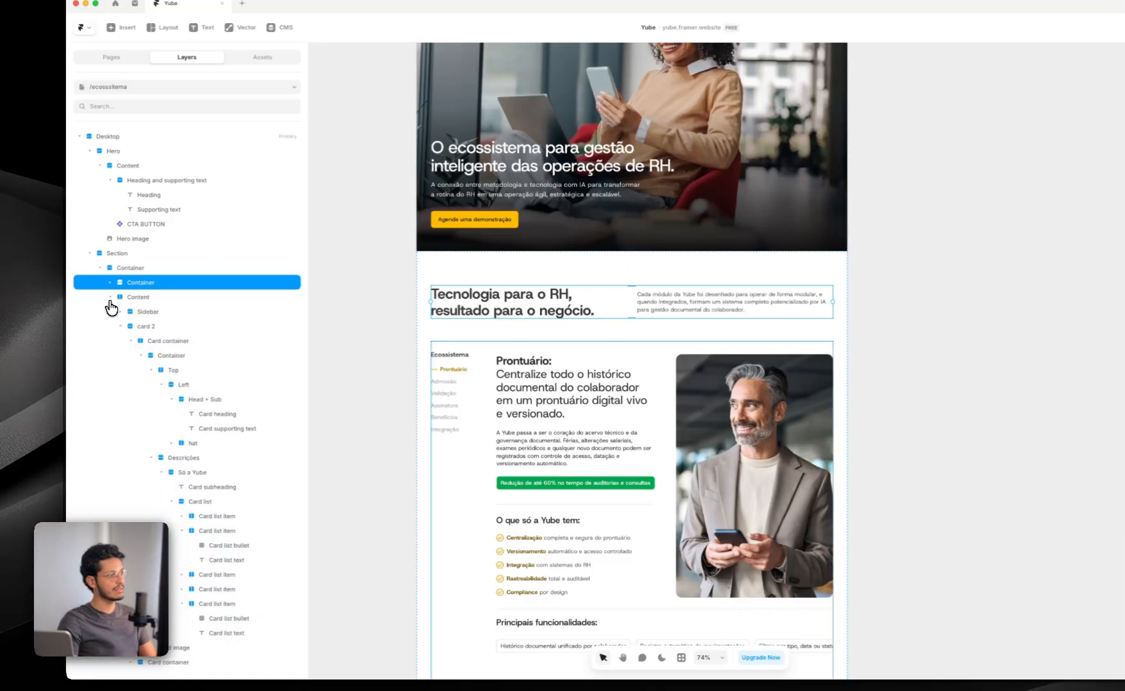
{"action": "left_click", "coordinate": [128, 267]}
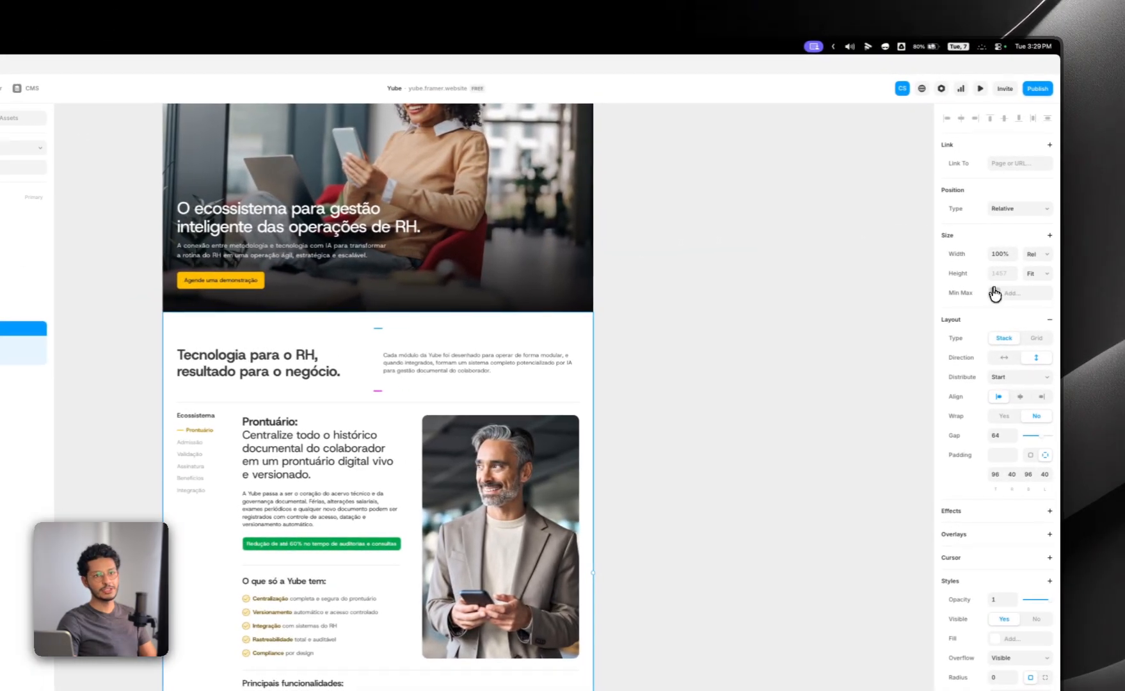
{"action": "left_click", "coordinate": [994, 293]}
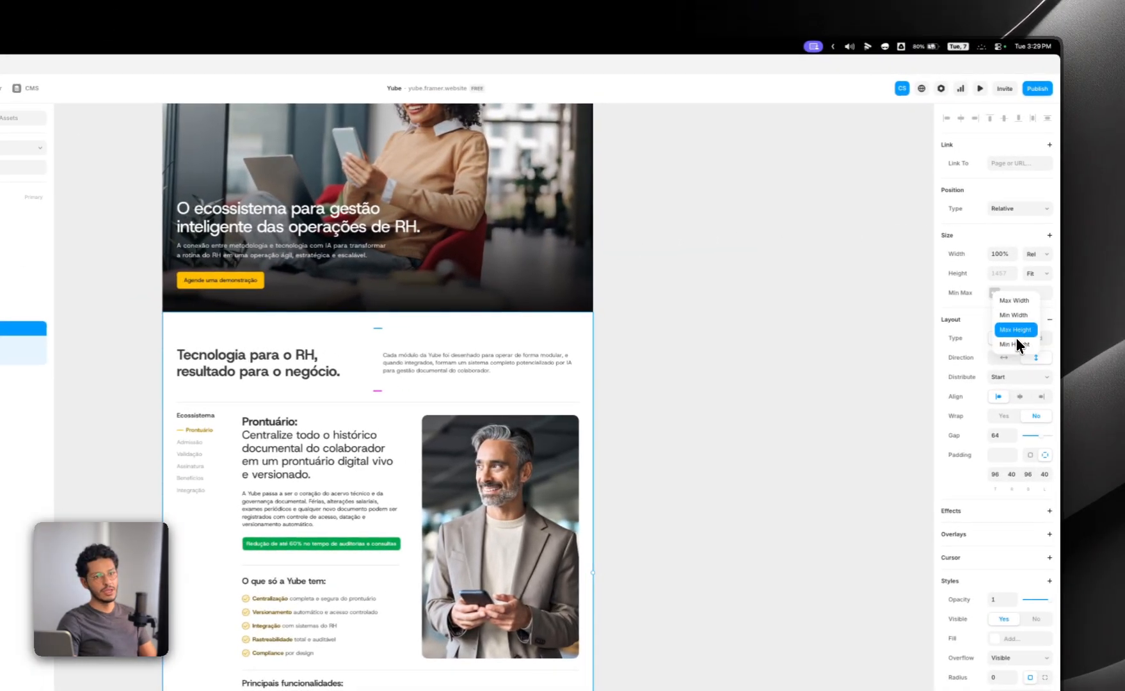
{"action": "left_click", "coordinate": [788, 303]}
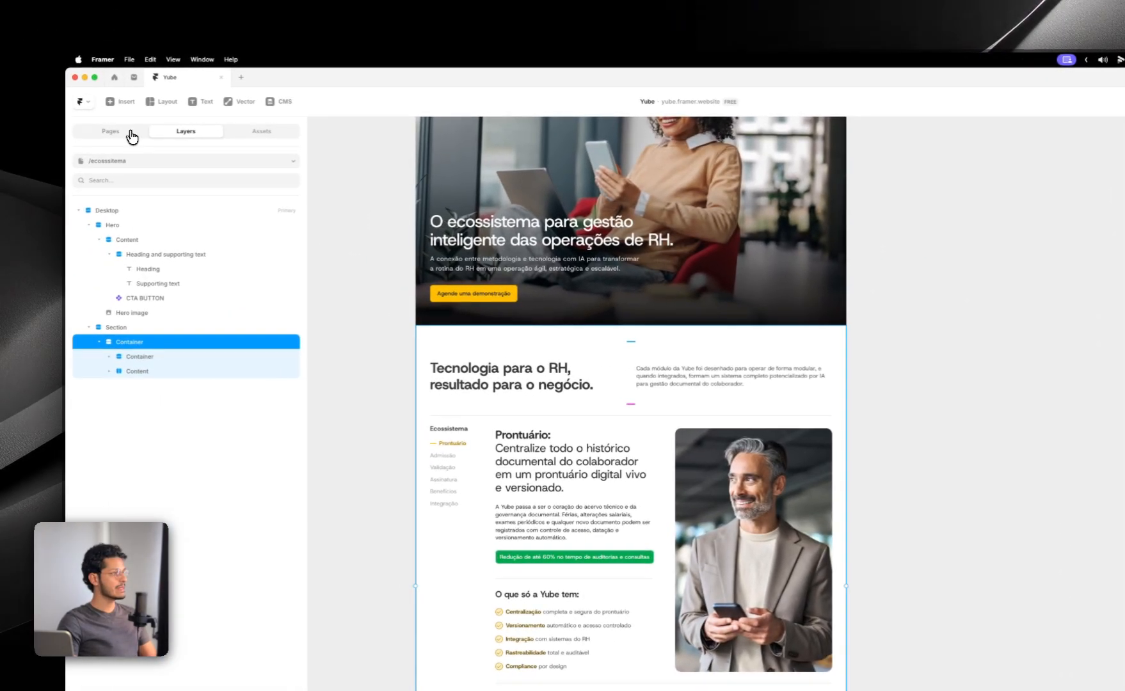
Step: Open the Home page and inspect the Max Width of the container in the "O ecossistema para gestão inteligente das operações de RH" section
{"action": "left_click", "coordinate": [90, 132]}
{"action": "left_click", "coordinate": [128, 253]}
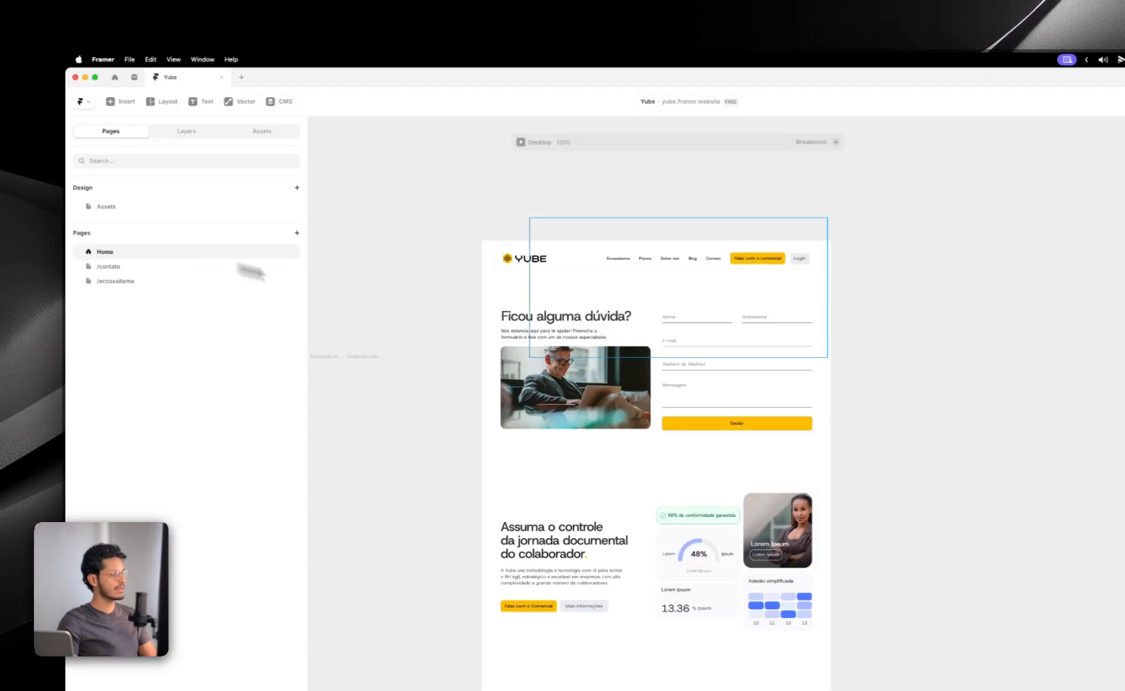
{"action": "scroll", "coordinate": [701, 477], "scroll_direction": "down", "scroll_amount": 4}
{"action": "scroll", "coordinate": [706, 490], "scroll_direction": "up", "scroll_amount": 5}
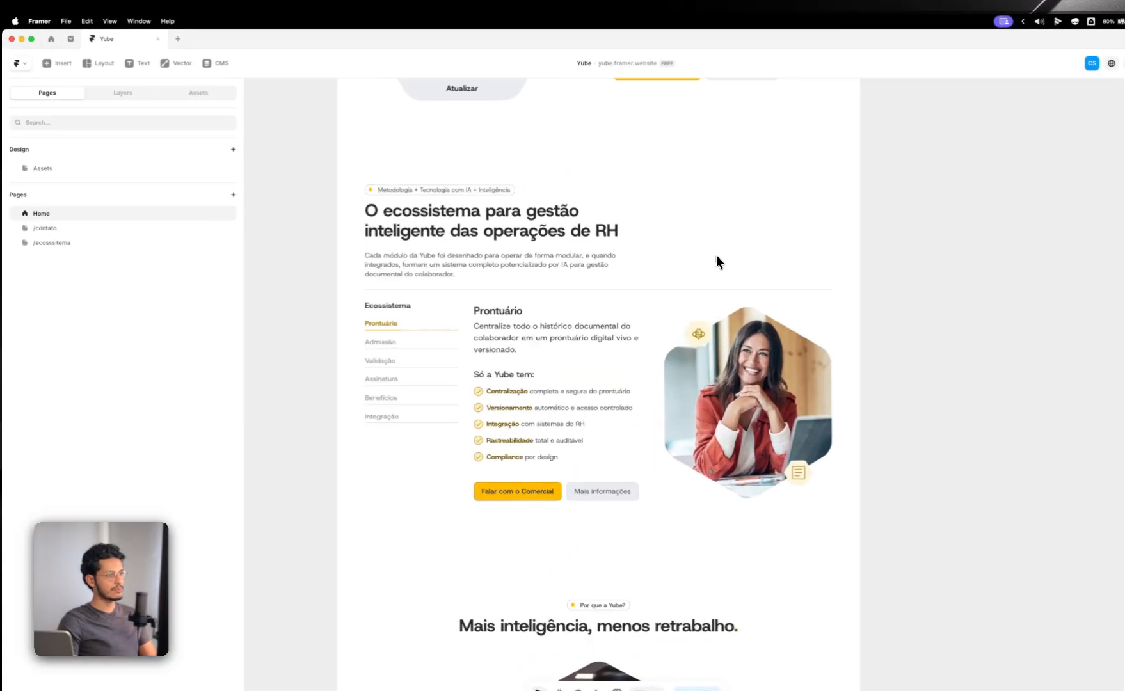
{"action": "left_click", "coordinate": [716, 261]}
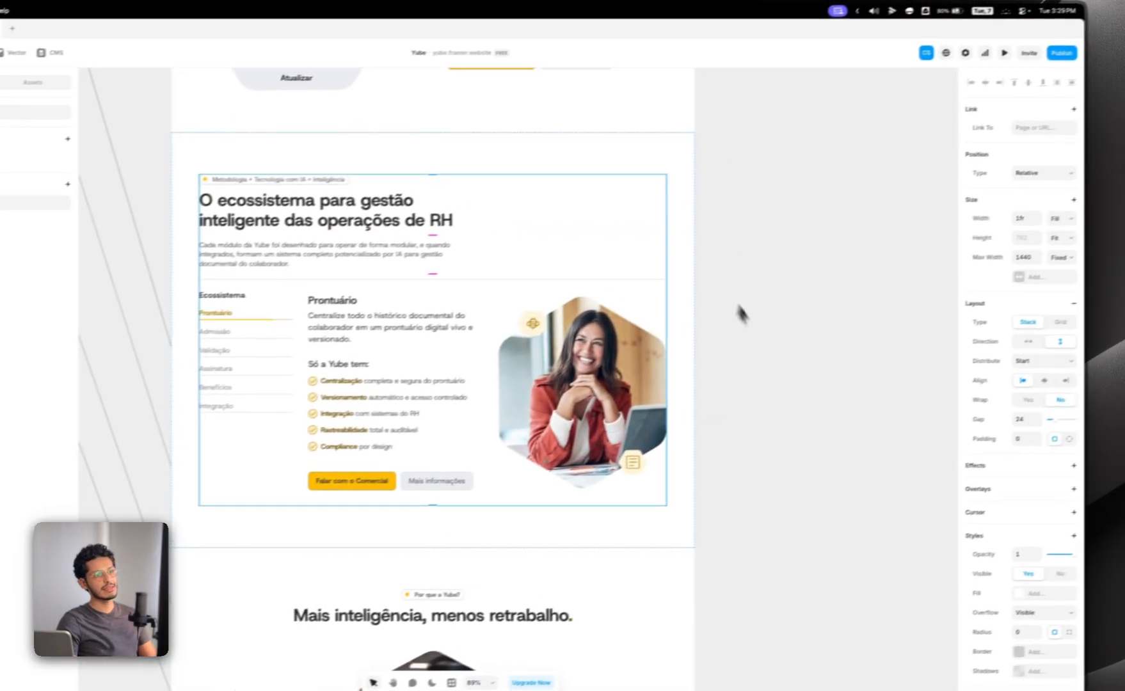
{"action": "left_click", "coordinate": [1022, 257]}
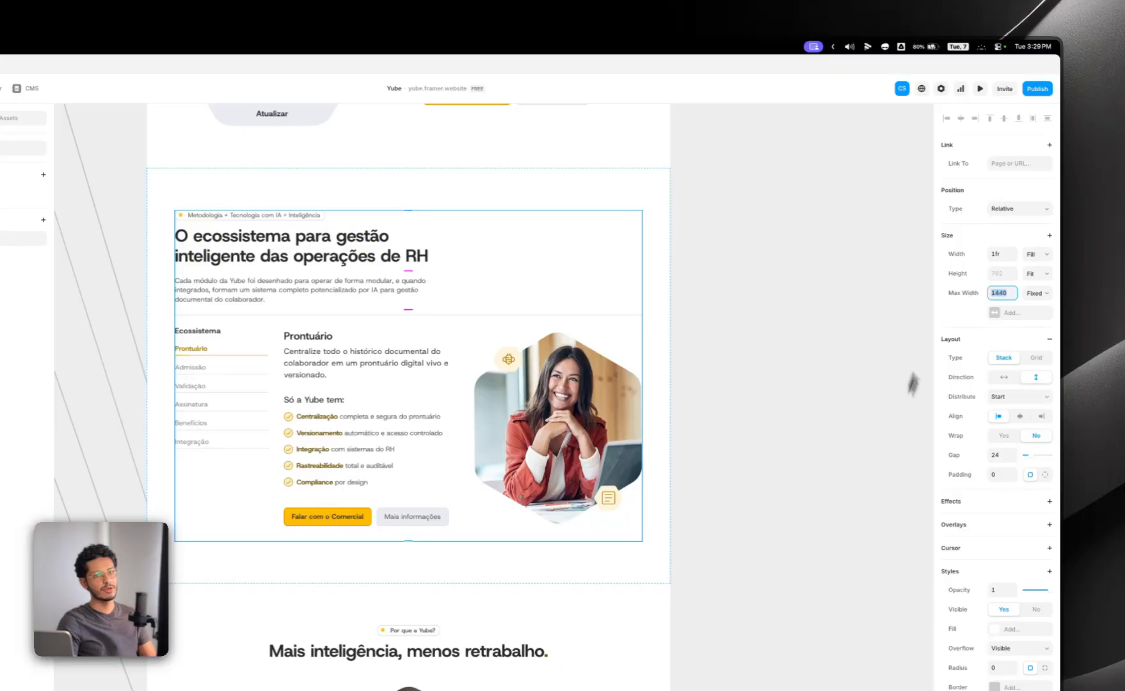
Step: Open the live Home page and examine how the ecosystem section's content stays within its maximum width on a wide screen
{"action": "left_click", "coordinate": [1030, 93]}
{"action": "left_click", "coordinate": [962, 116]}
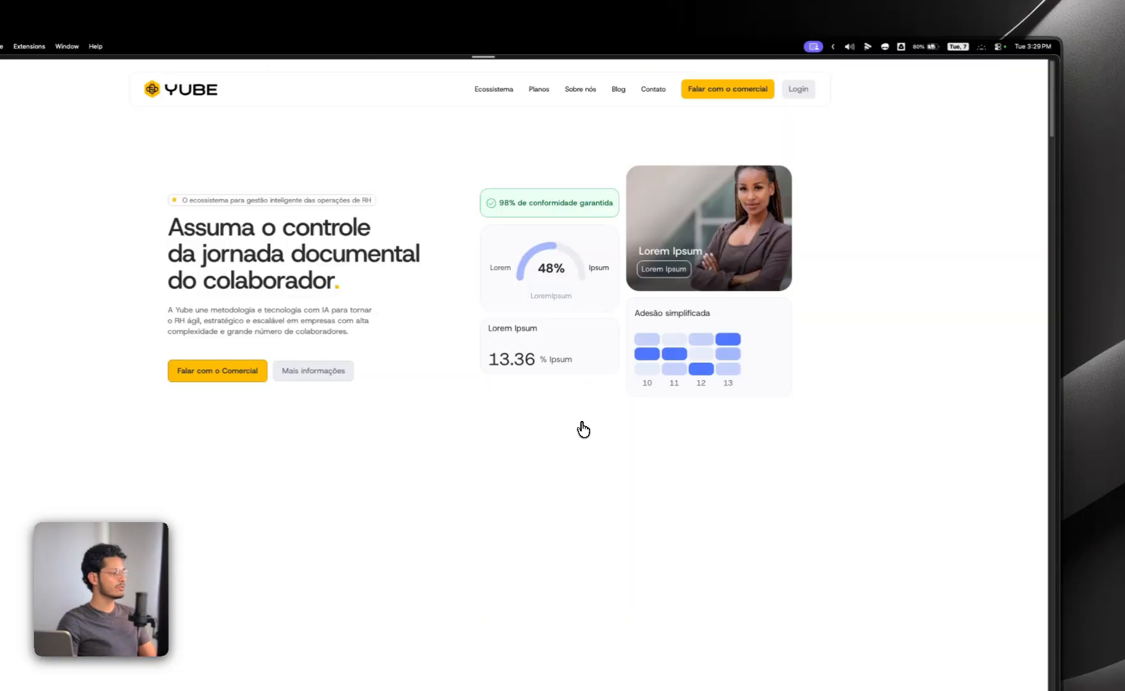
{"action": "scroll", "coordinate": [580, 430], "scroll_direction": "down", "scroll_amount": 10}
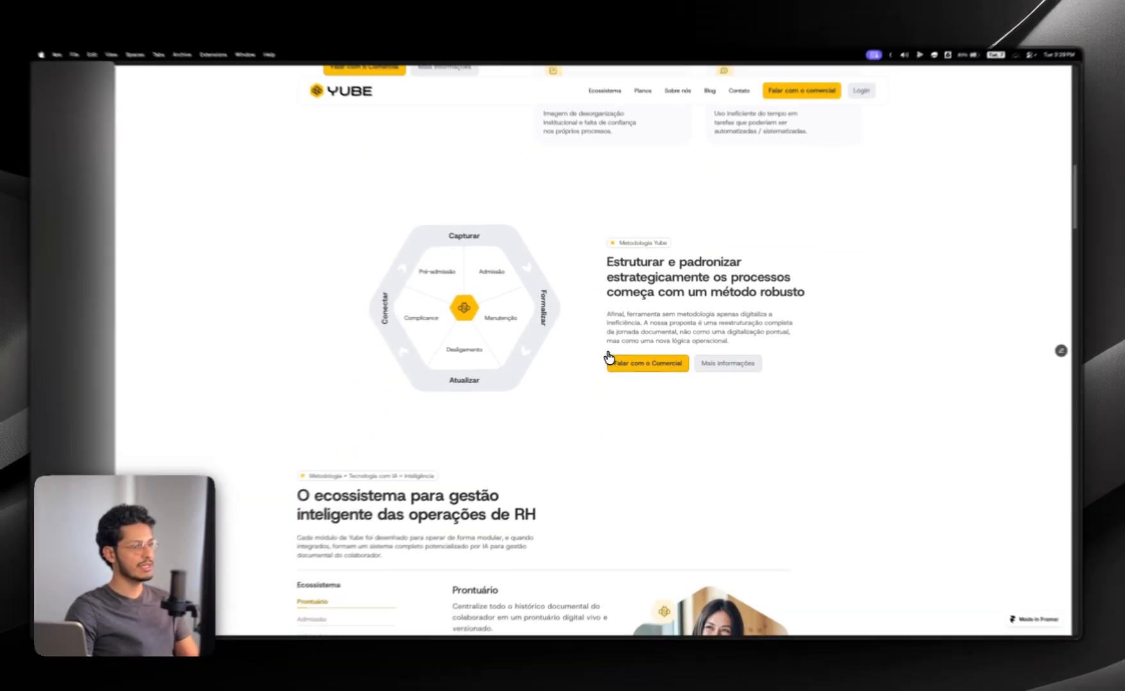
{"action": "scroll", "coordinate": [660, 294], "scroll_direction": "down", "scroll_amount": 6}
{"action": "scroll", "coordinate": [622, 391], "scroll_direction": "up", "scroll_amount": 5}
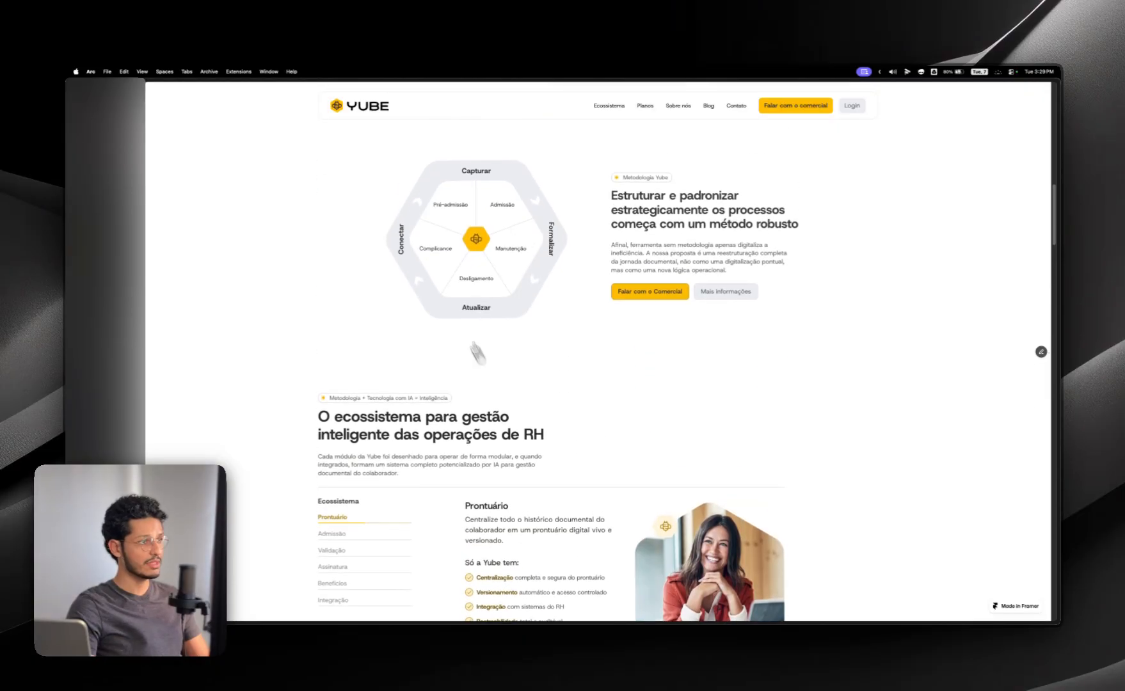
{"action": "scroll", "coordinate": [477, 352], "scroll_direction": "up", "scroll_amount": 10}
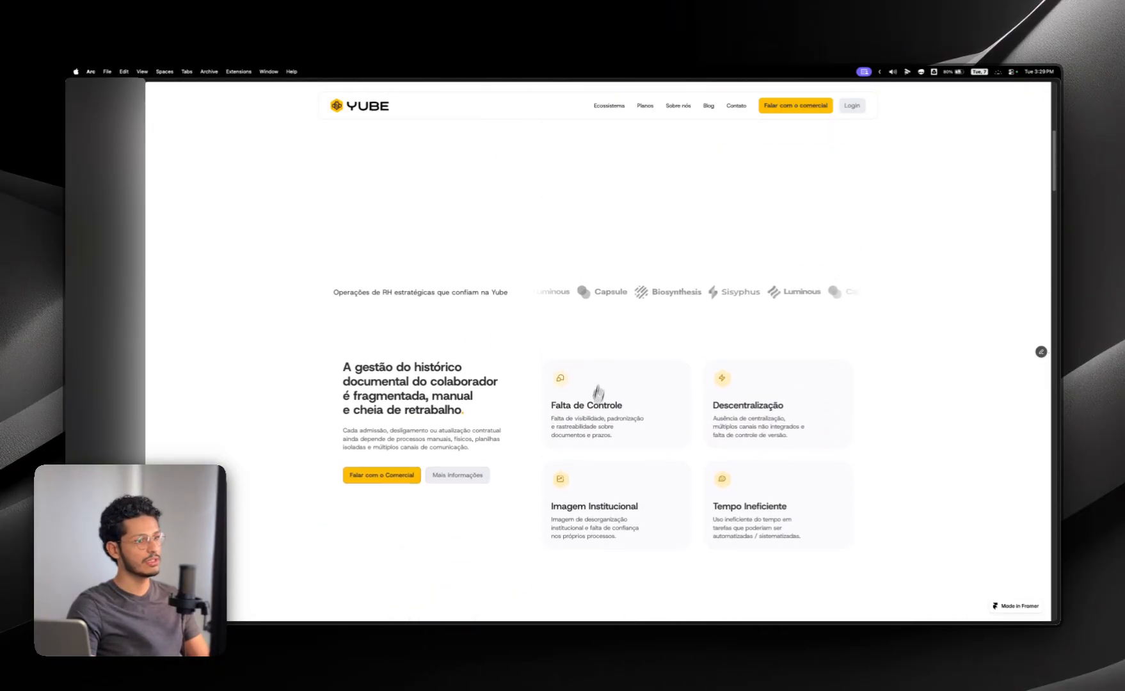
{"action": "scroll", "coordinate": [589, 416], "scroll_direction": "down", "scroll_amount": 10}
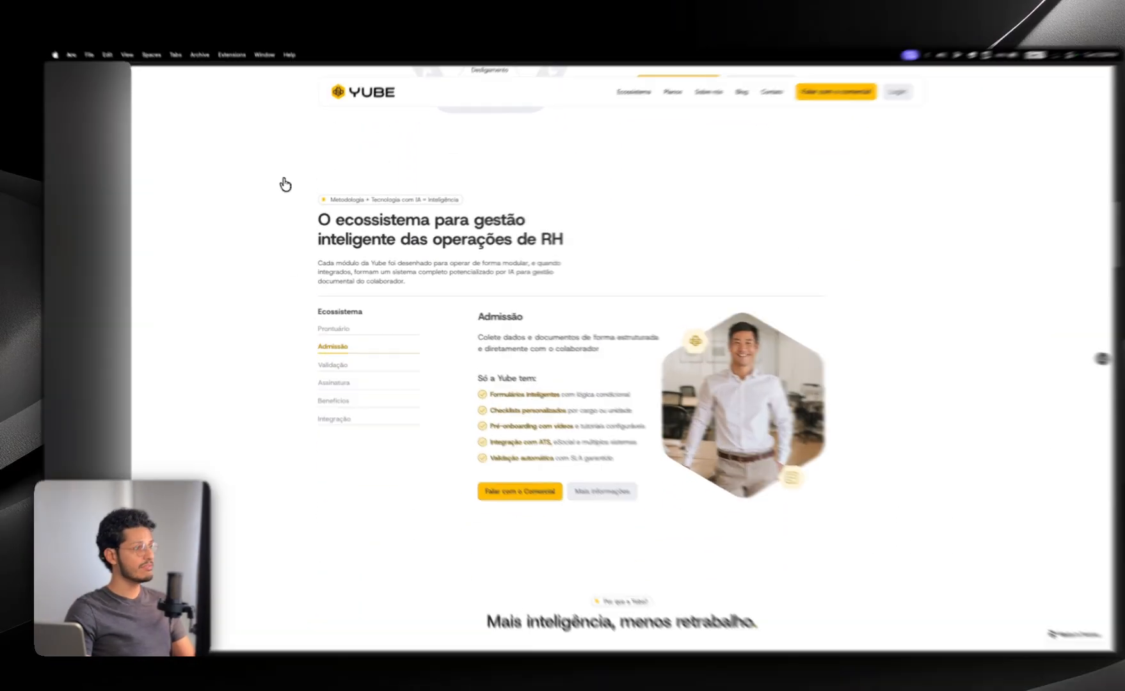
{"action": "left_click_drag", "start_coordinate": [286, 185], "coordinate": [891, 379]}
{"action": "left_click", "coordinate": [921, 333]}
{"action": "scroll", "coordinate": [934, 318], "scroll_direction": "down", "scroll_amount": 5}
{"action": "scroll", "coordinate": [896, 345], "scroll_direction": "up", "scroll_amount": 4}
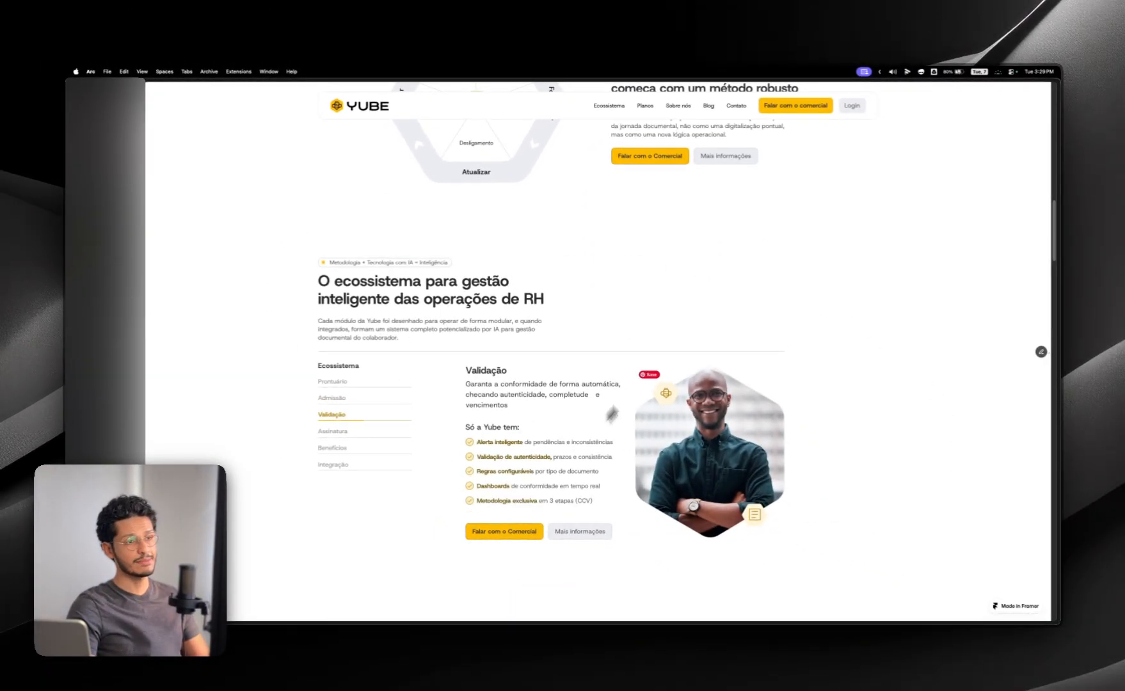
Step: Switch between the Ecossistema modules, such as Assinatura, Prontuário and Admissão, on the live Home page to check their content
{"action": "scroll", "coordinate": [742, 316], "scroll_direction": "down", "scroll_amount": 2}
{"action": "left_click", "coordinate": [336, 355]}
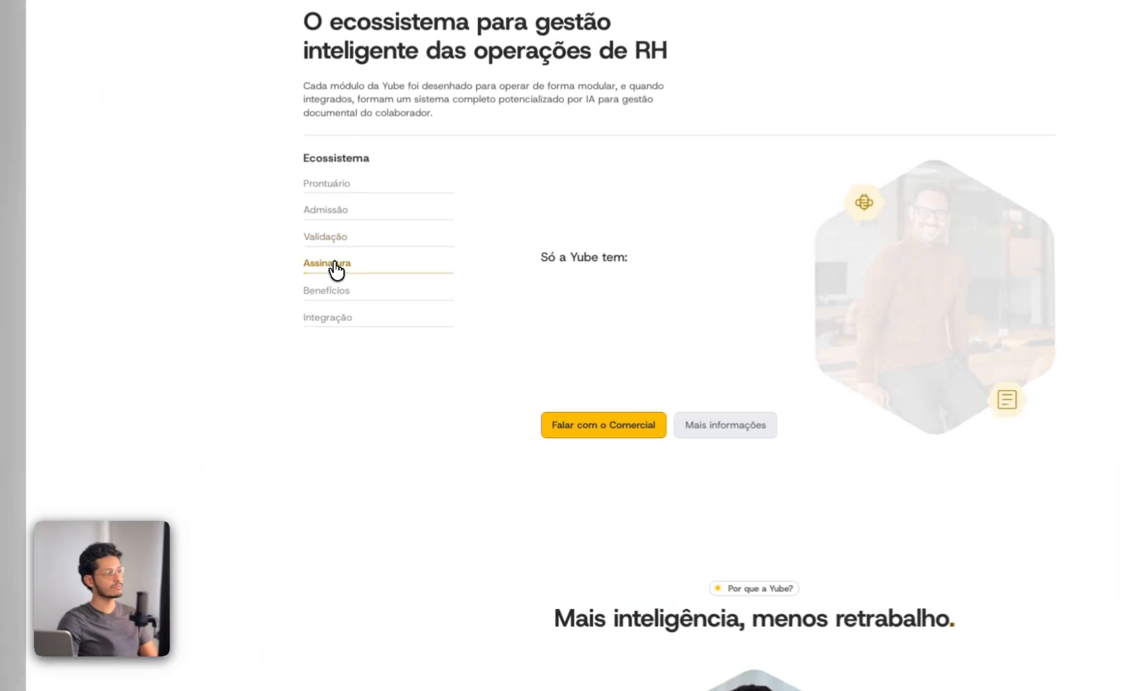
{"action": "left_click", "coordinate": [334, 295]}
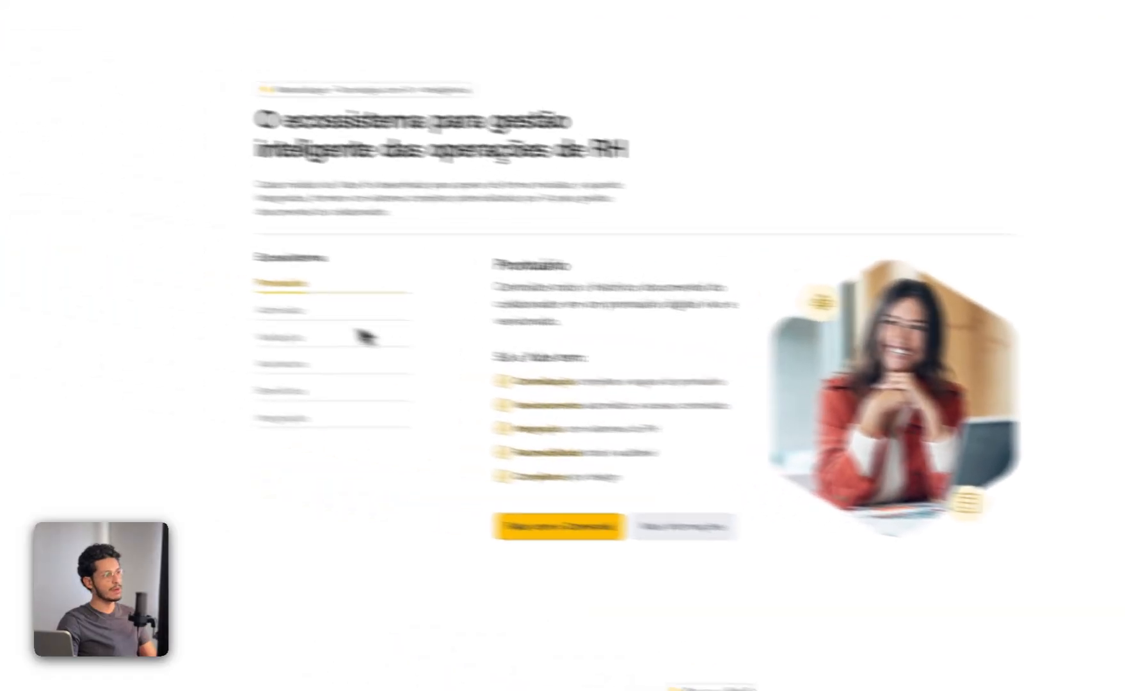
{"action": "left_click", "coordinate": [46, 224]}
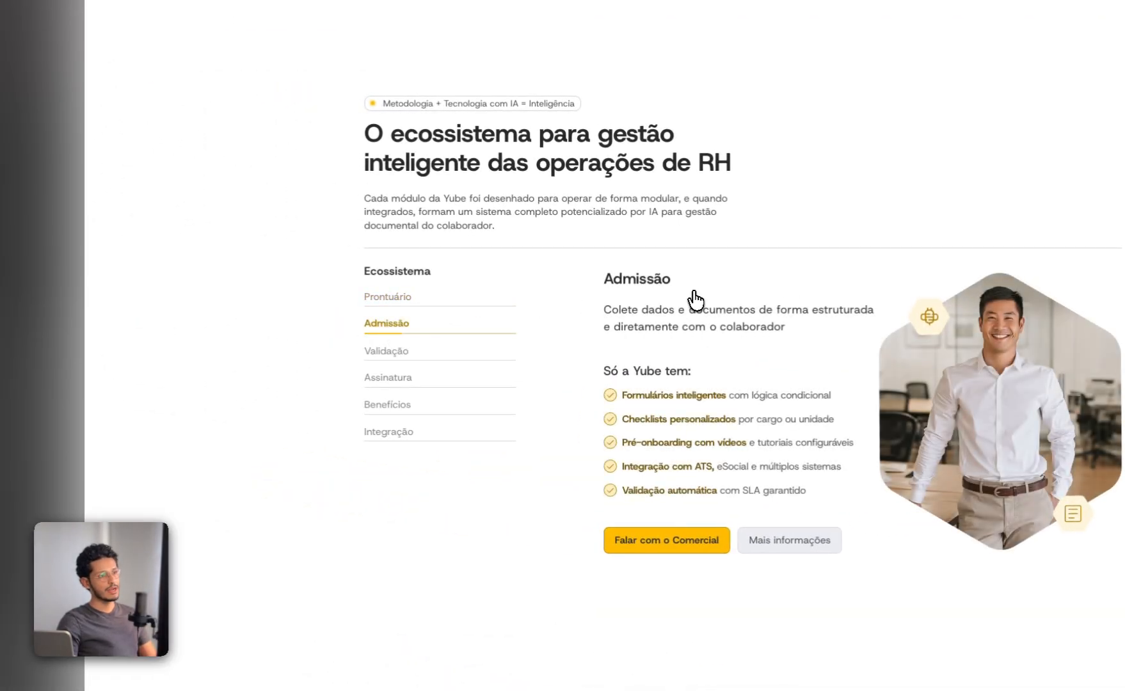
Step: Examine how the Home page's sections, from "Mais inteligência, menos retrabalho" down to the contact form, keep their content within a maximum width
{"action": "scroll", "coordinate": [696, 300], "scroll_direction": "down", "scroll_amount": 5}
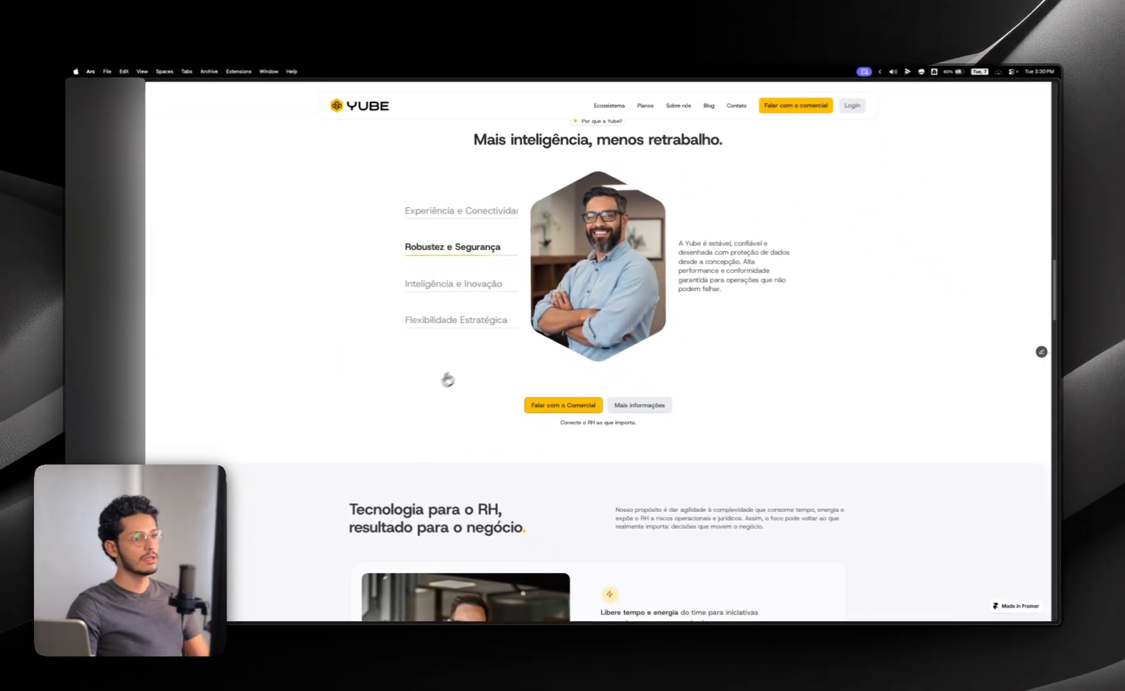
{"action": "scroll", "coordinate": [482, 352], "scroll_direction": "up", "scroll_amount": 5}
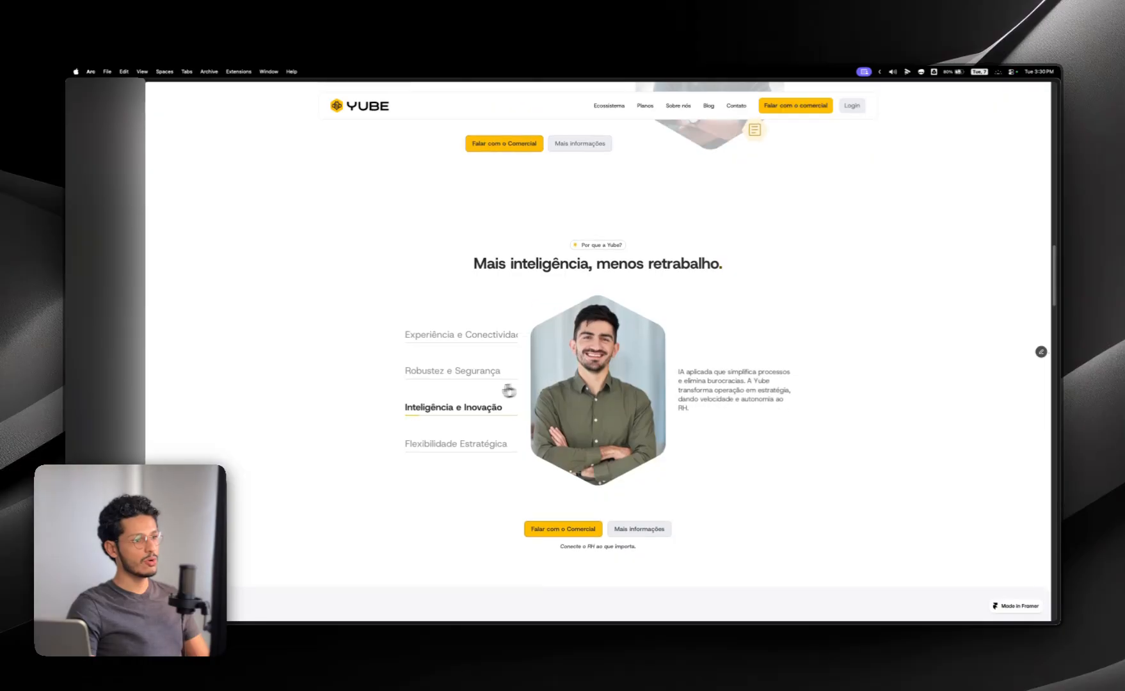
{"action": "scroll", "coordinate": [437, 453], "scroll_direction": "down", "scroll_amount": 5}
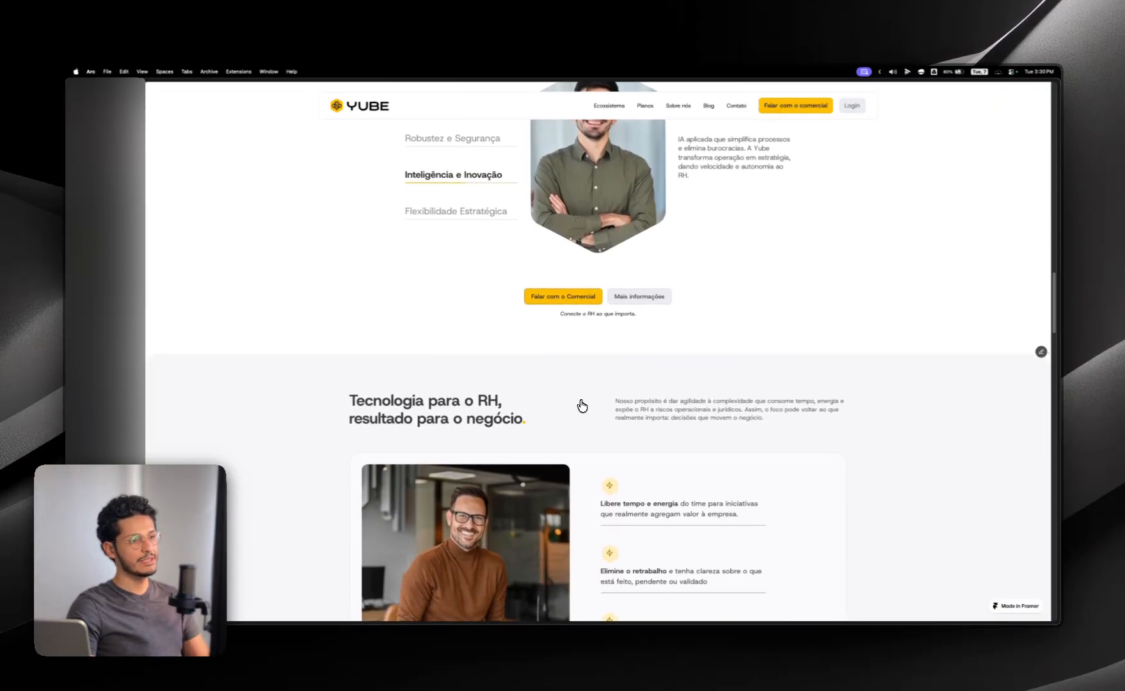
{"action": "scroll", "coordinate": [581, 405], "scroll_direction": "down", "scroll_amount": 5}
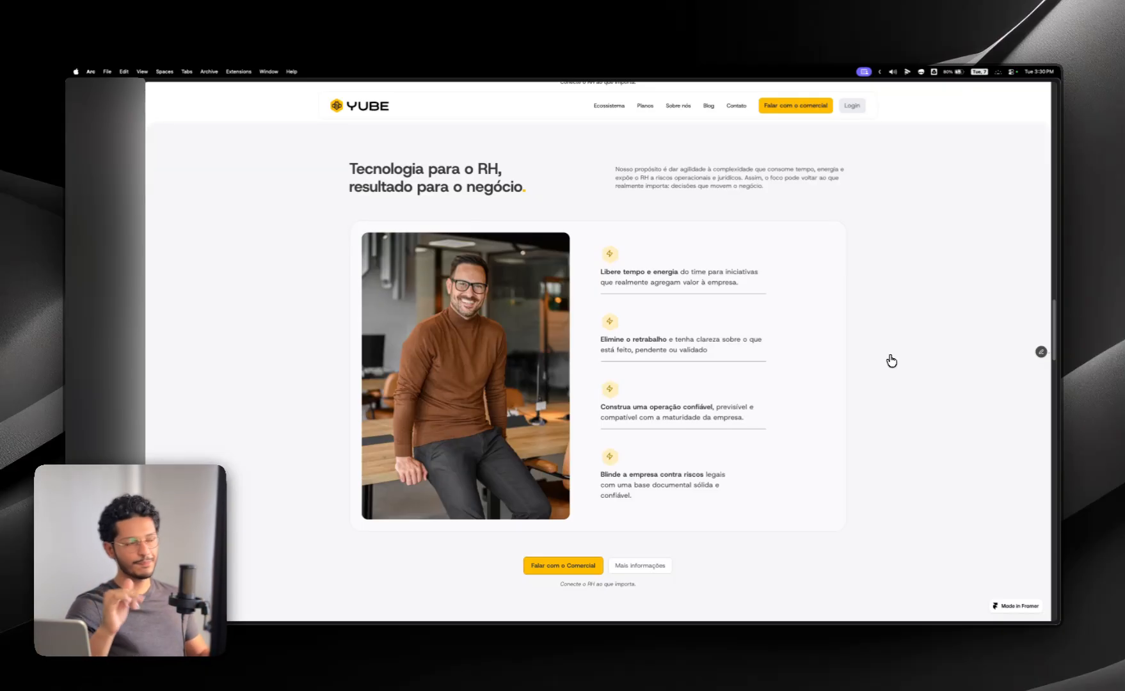
{"action": "scroll", "coordinate": [891, 361], "scroll_direction": "down", "scroll_amount": 15}
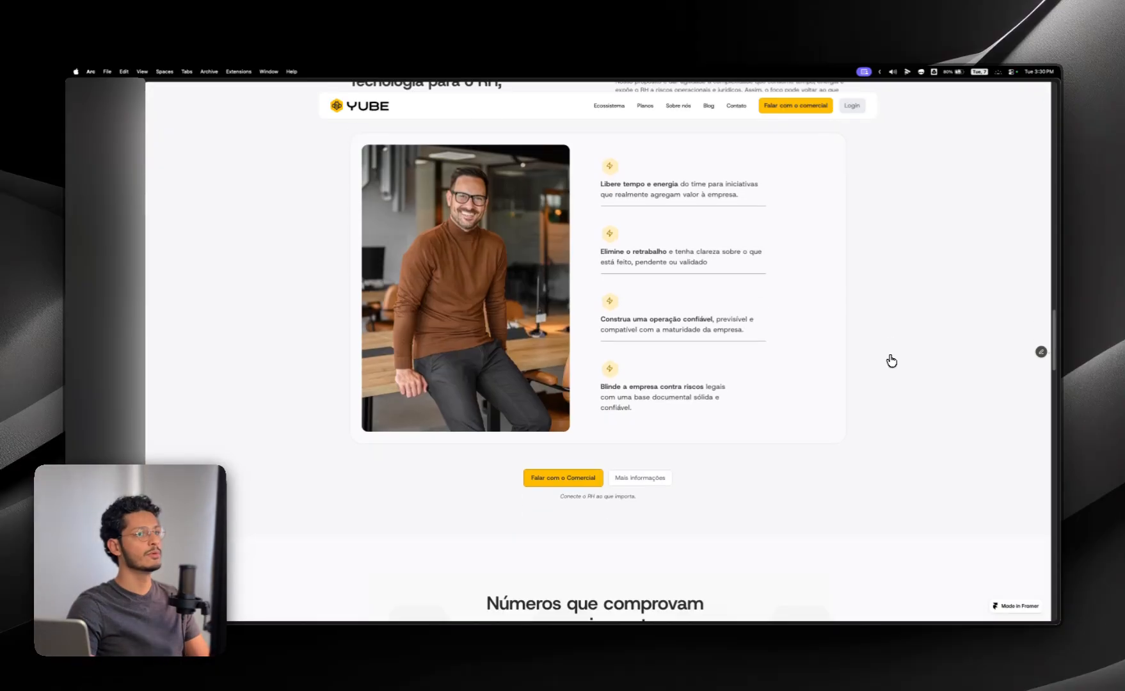
{"action": "scroll", "coordinate": [891, 360], "scroll_direction": "down", "scroll_amount": 15}
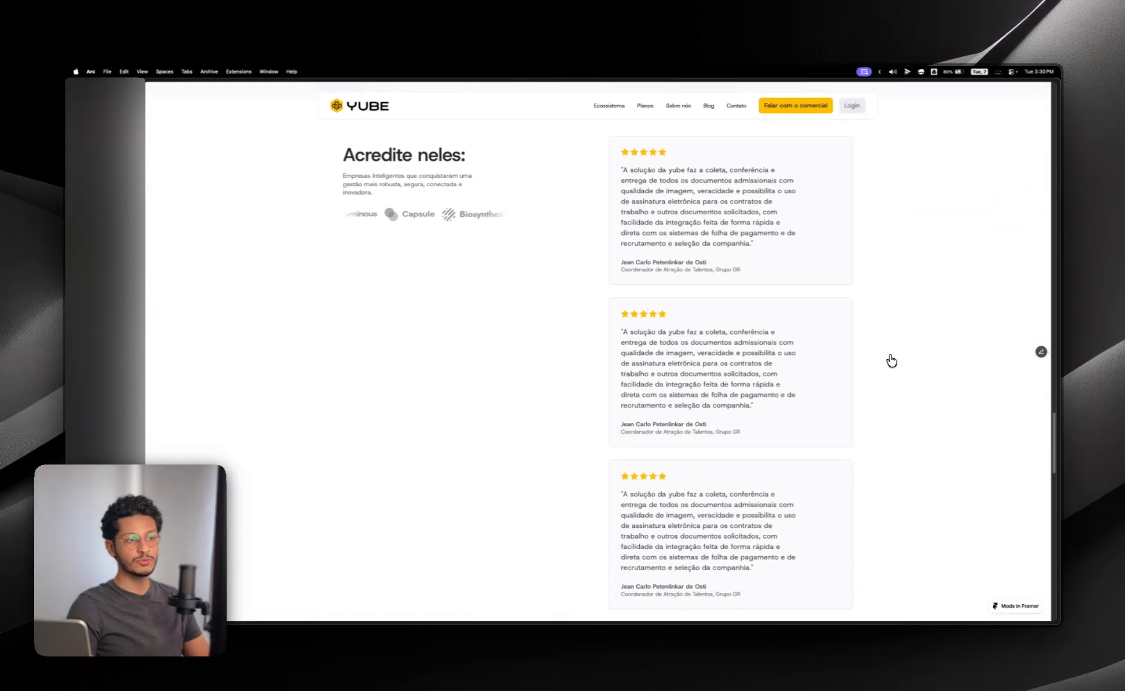
{"action": "scroll", "coordinate": [870, 378], "scroll_direction": "up", "scroll_amount": 5}
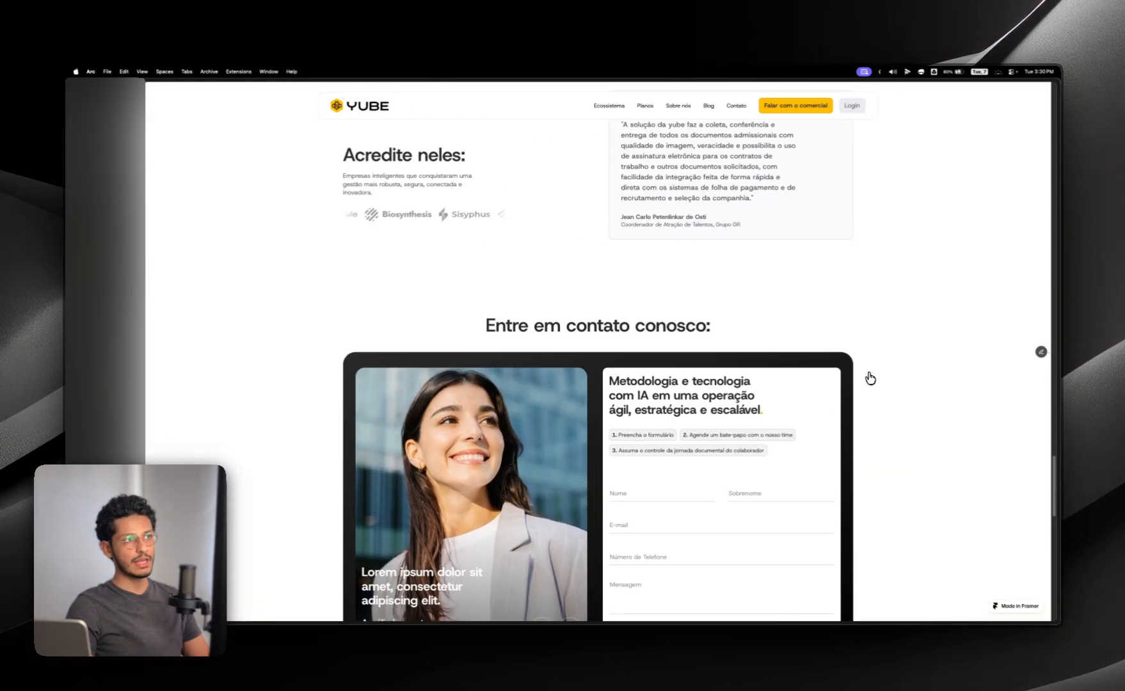
{"action": "scroll", "coordinate": [870, 378], "scroll_direction": "up", "scroll_amount": 10}
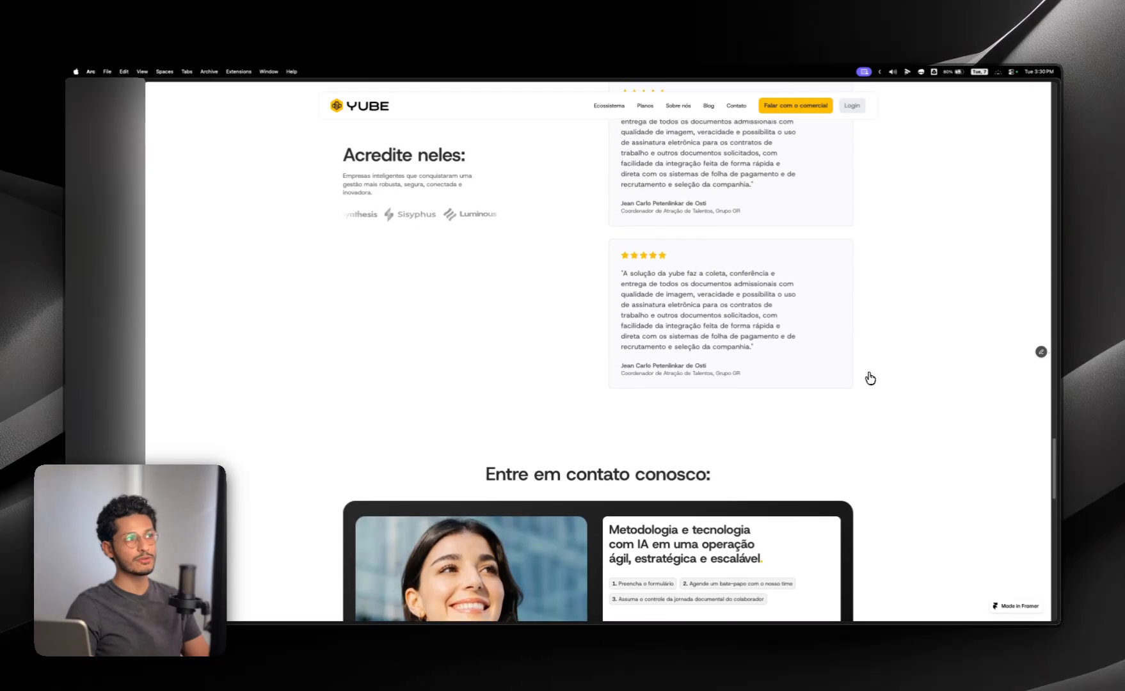